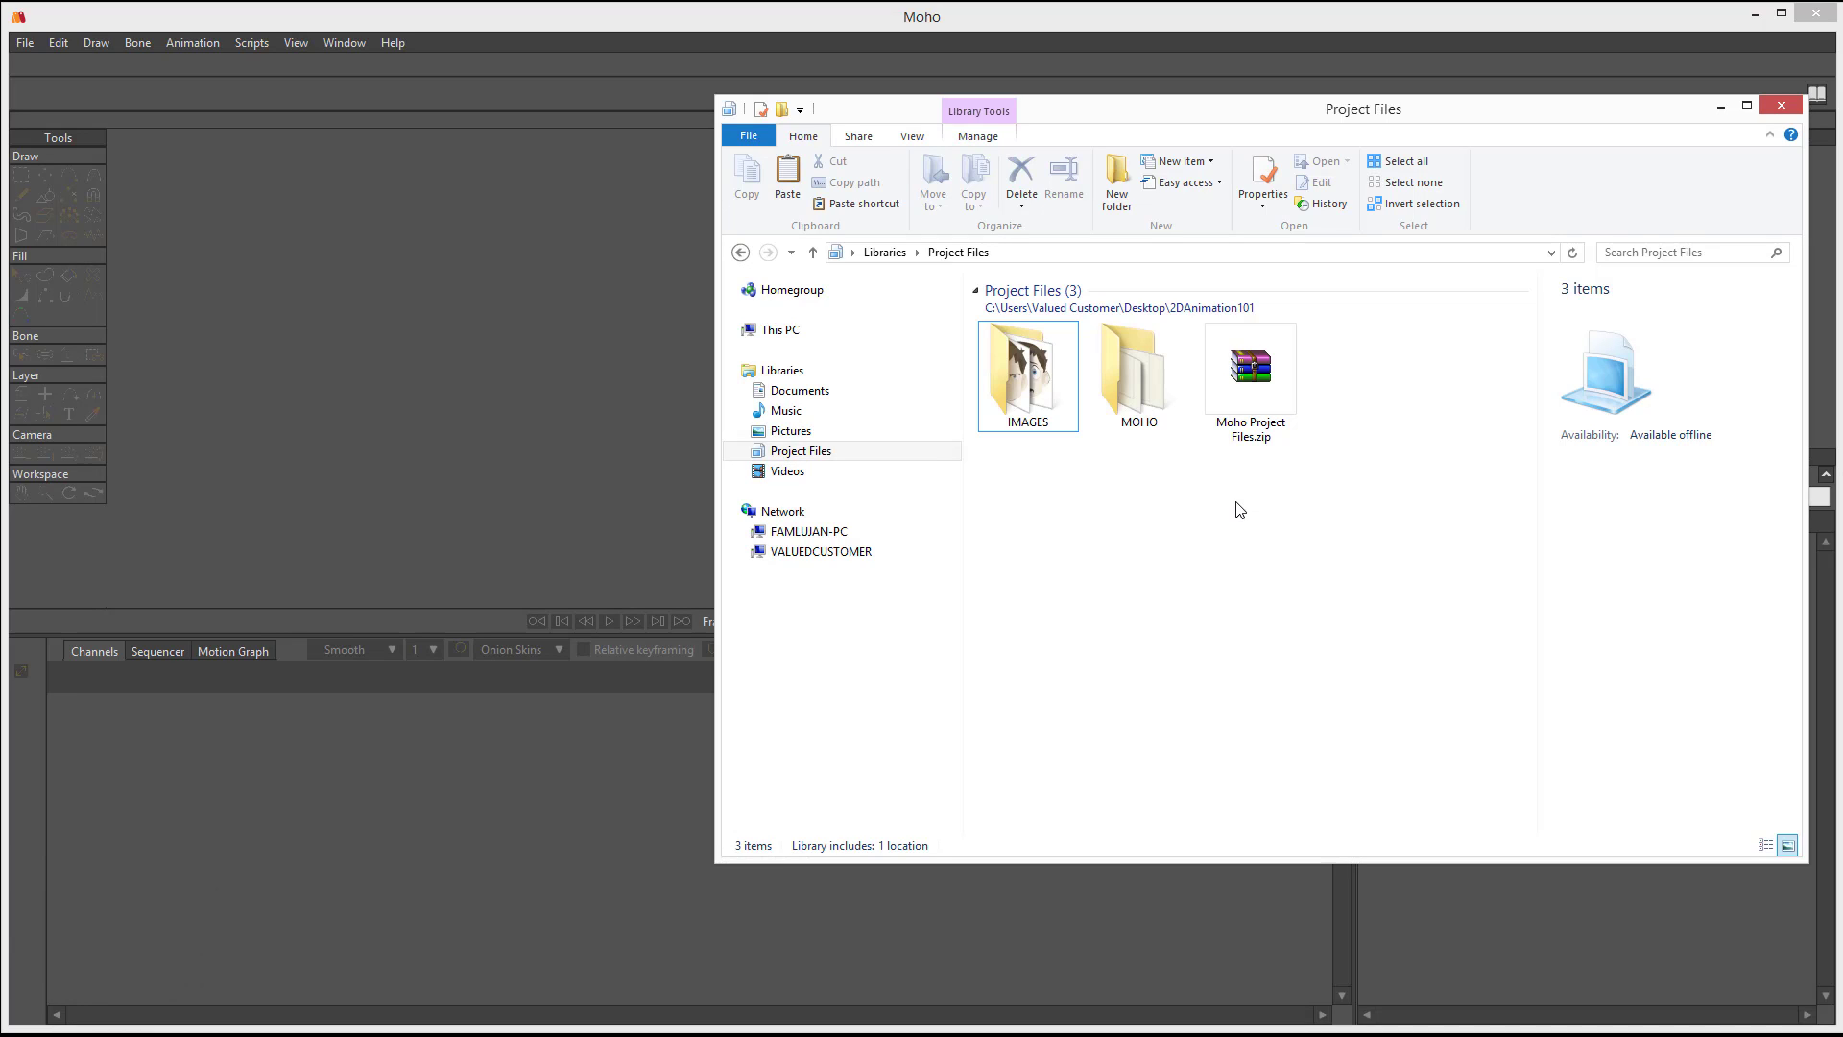
- Open Shy Steve WALK CYCLE Finished.moho from the MOHO folder in Project Files
double_click(1121, 371)
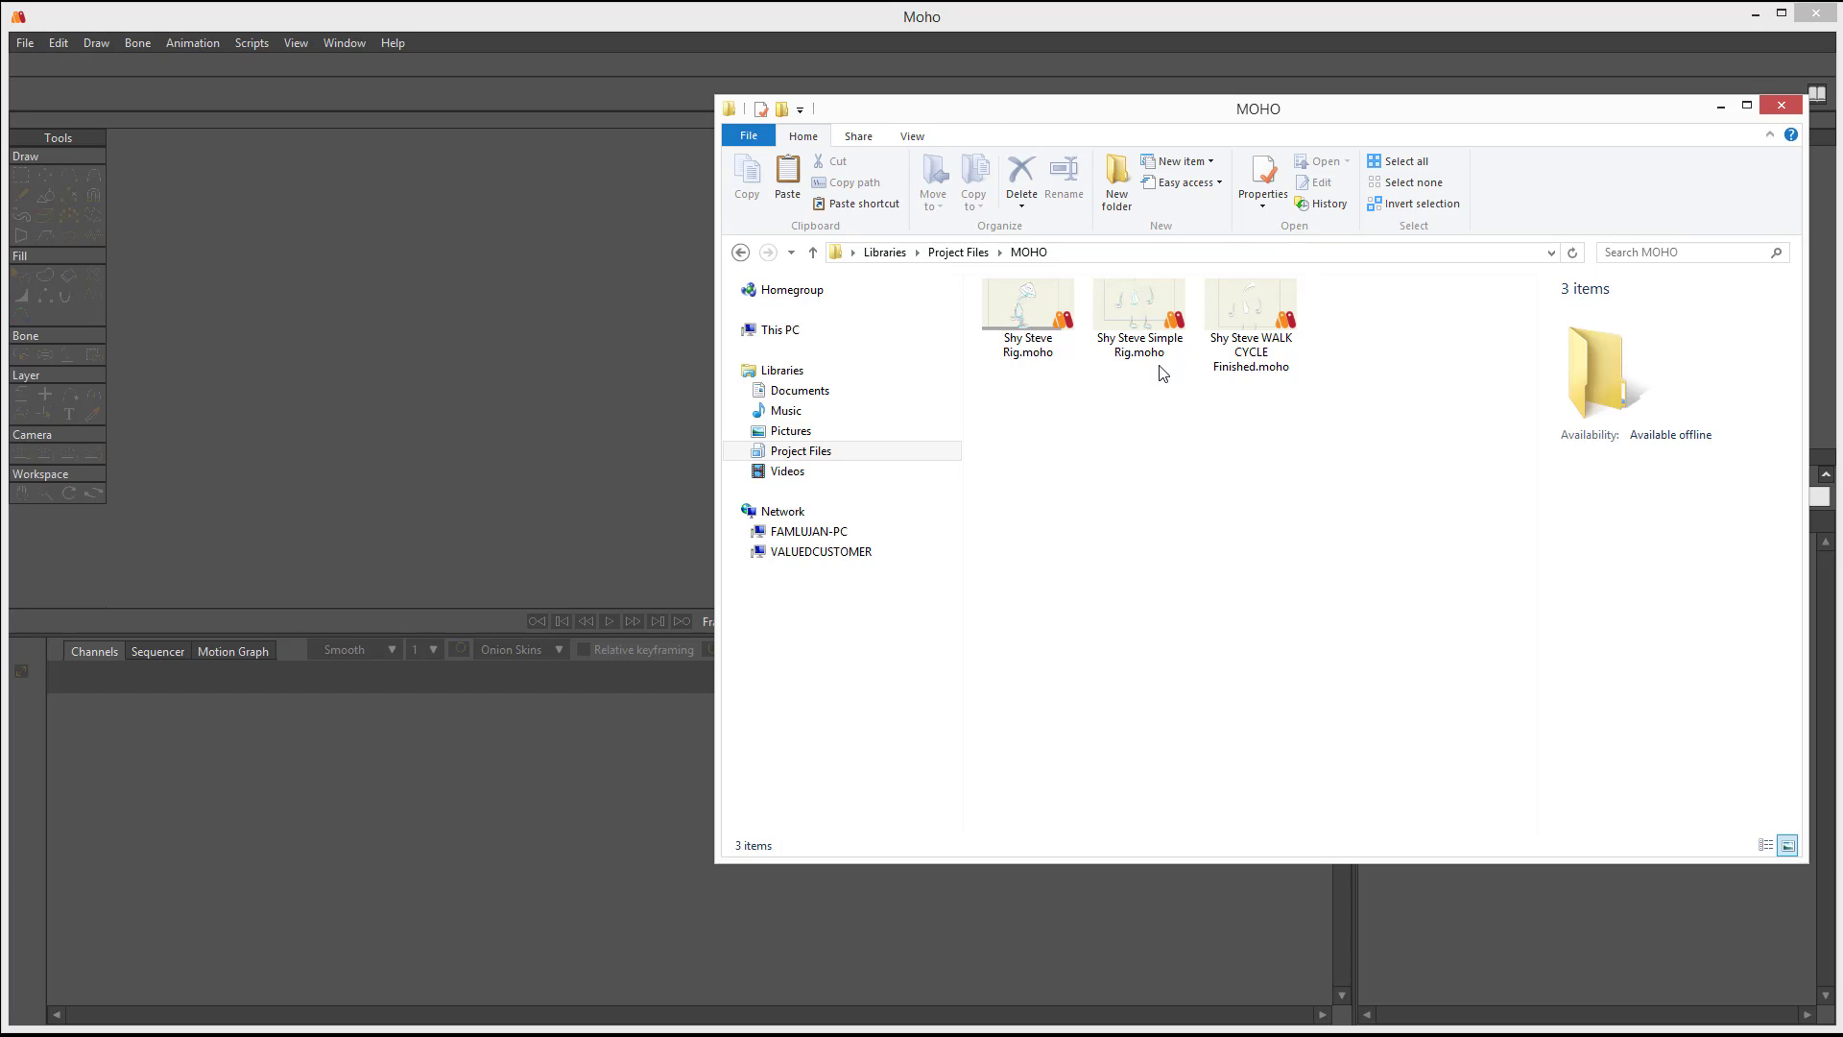
left_click(1140, 341)
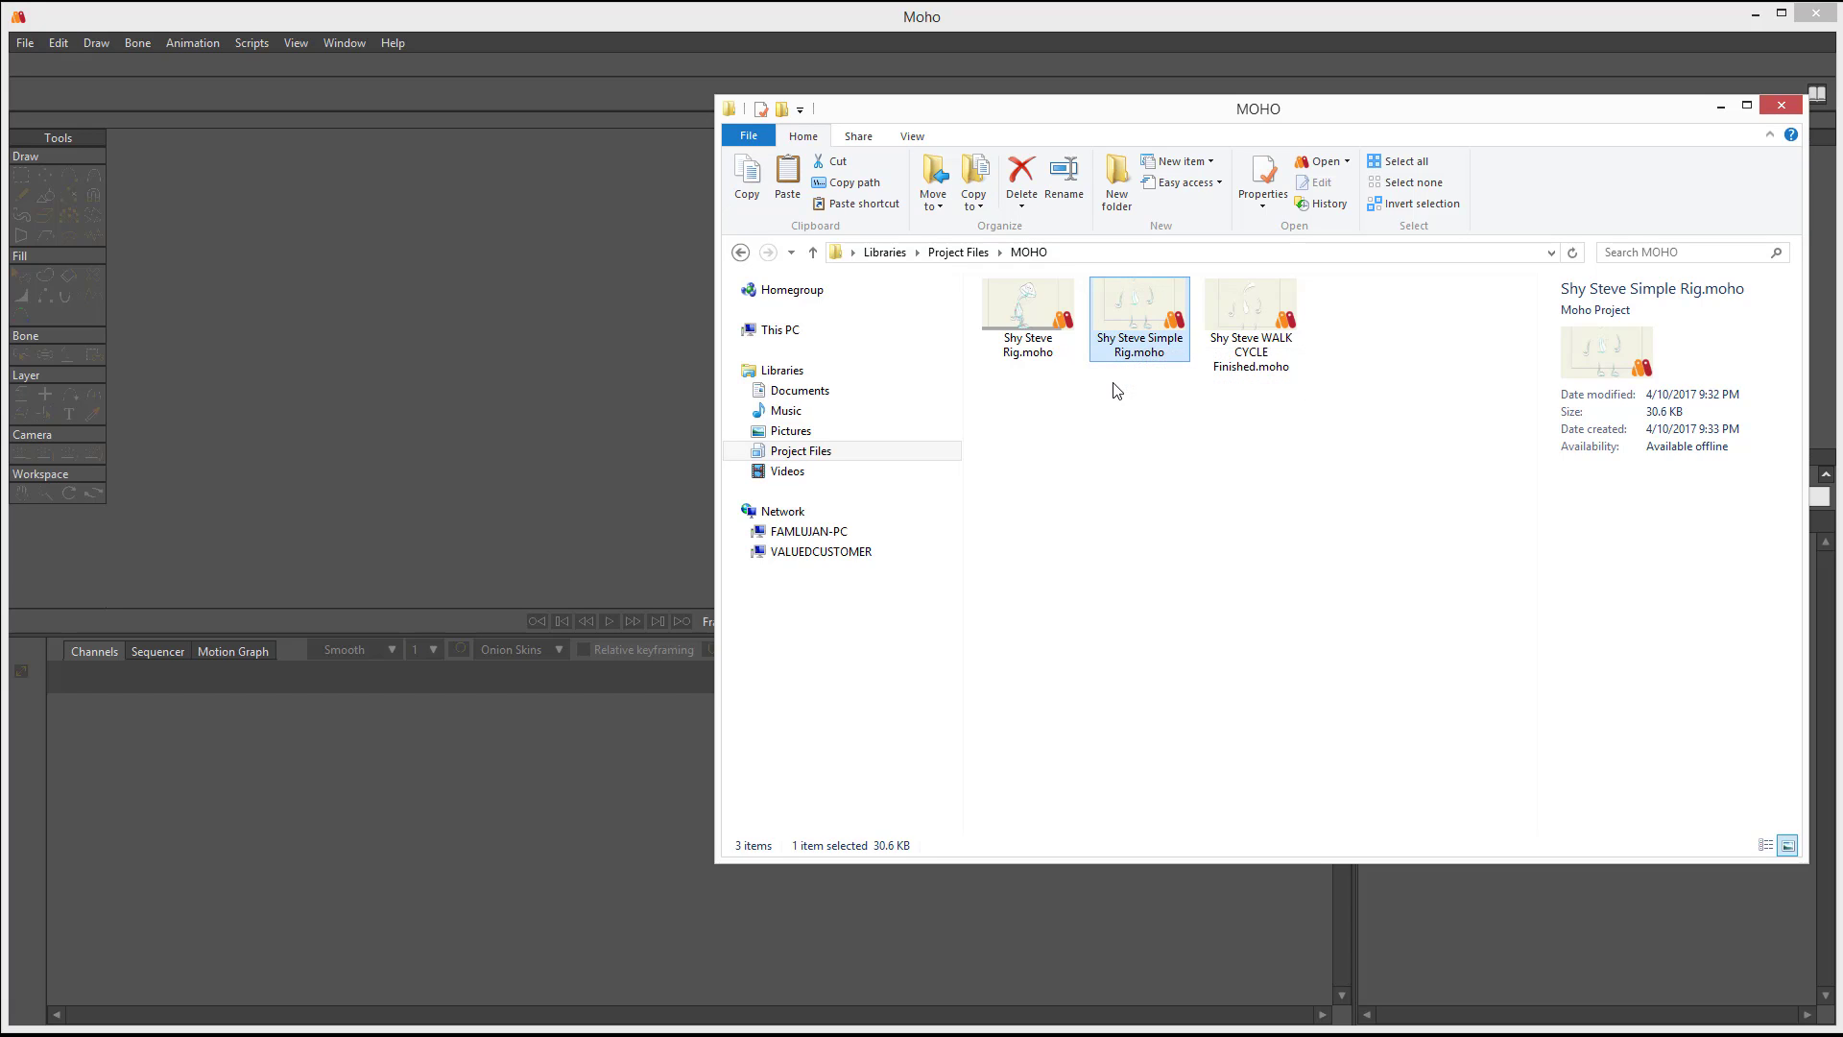
left_click(1024, 353)
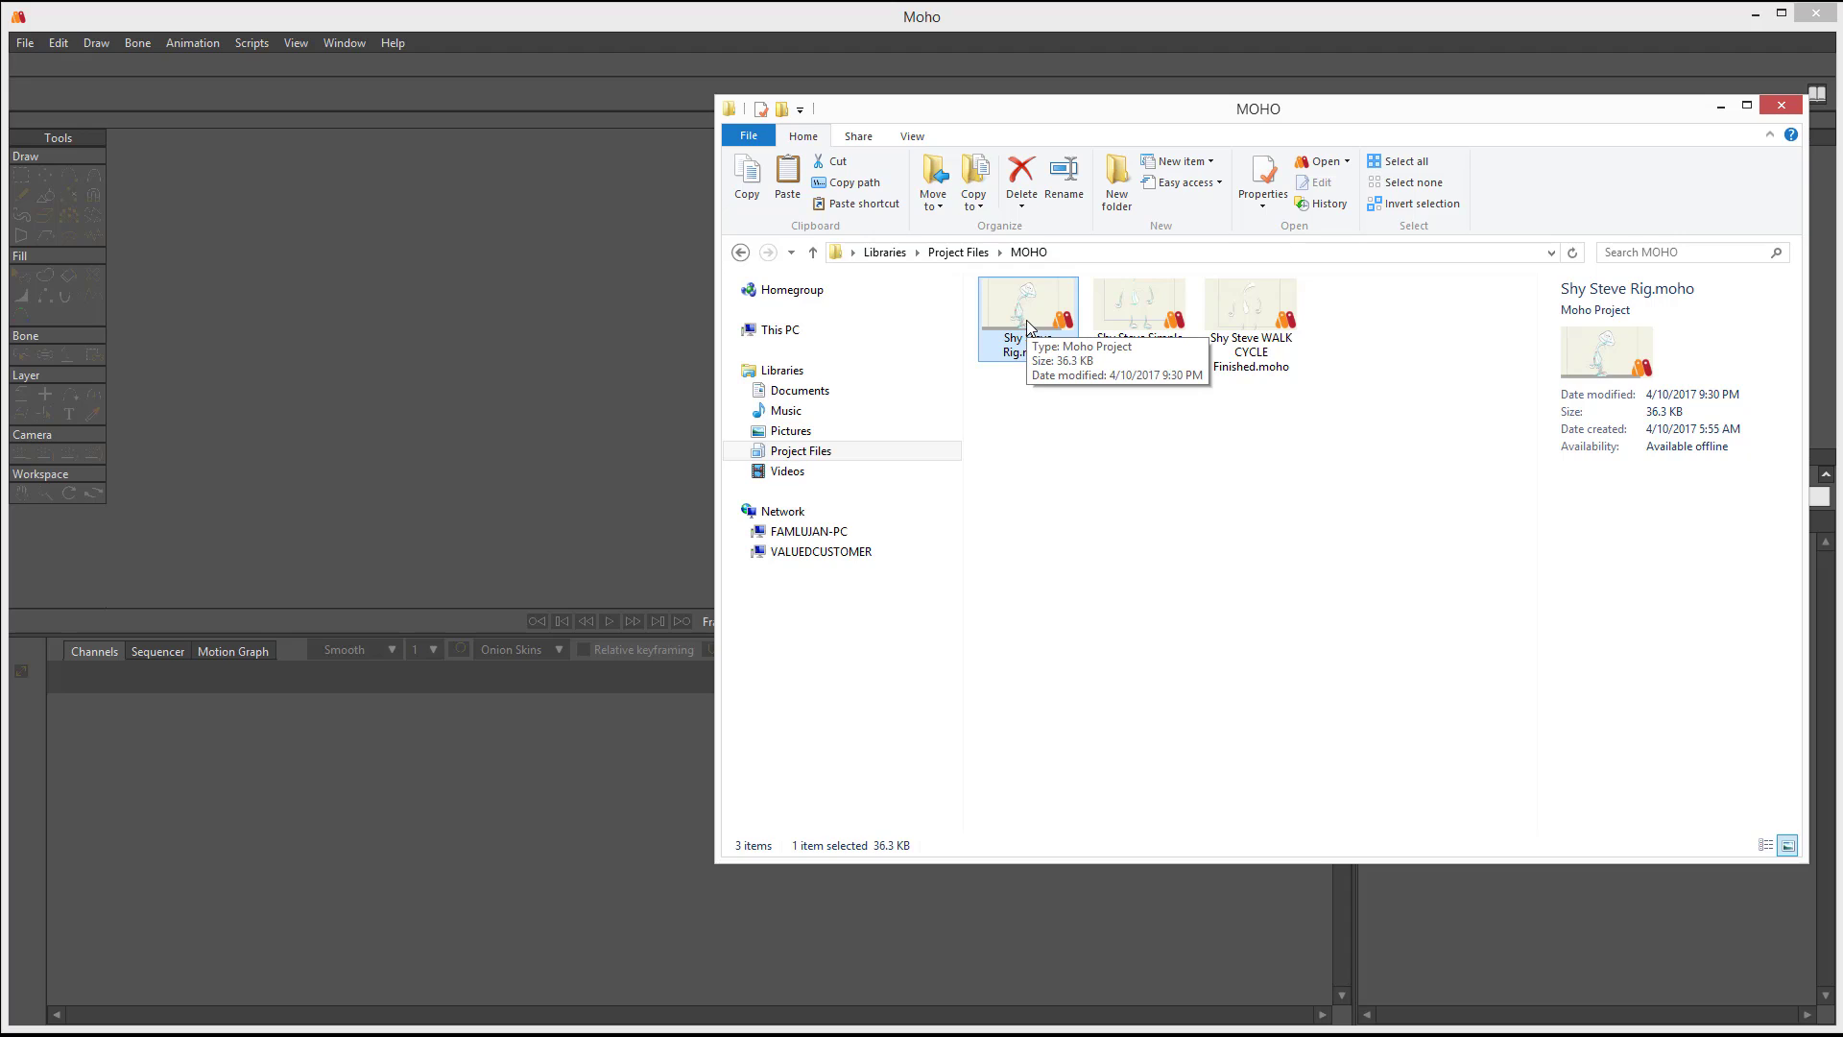
left_click(1237, 317)
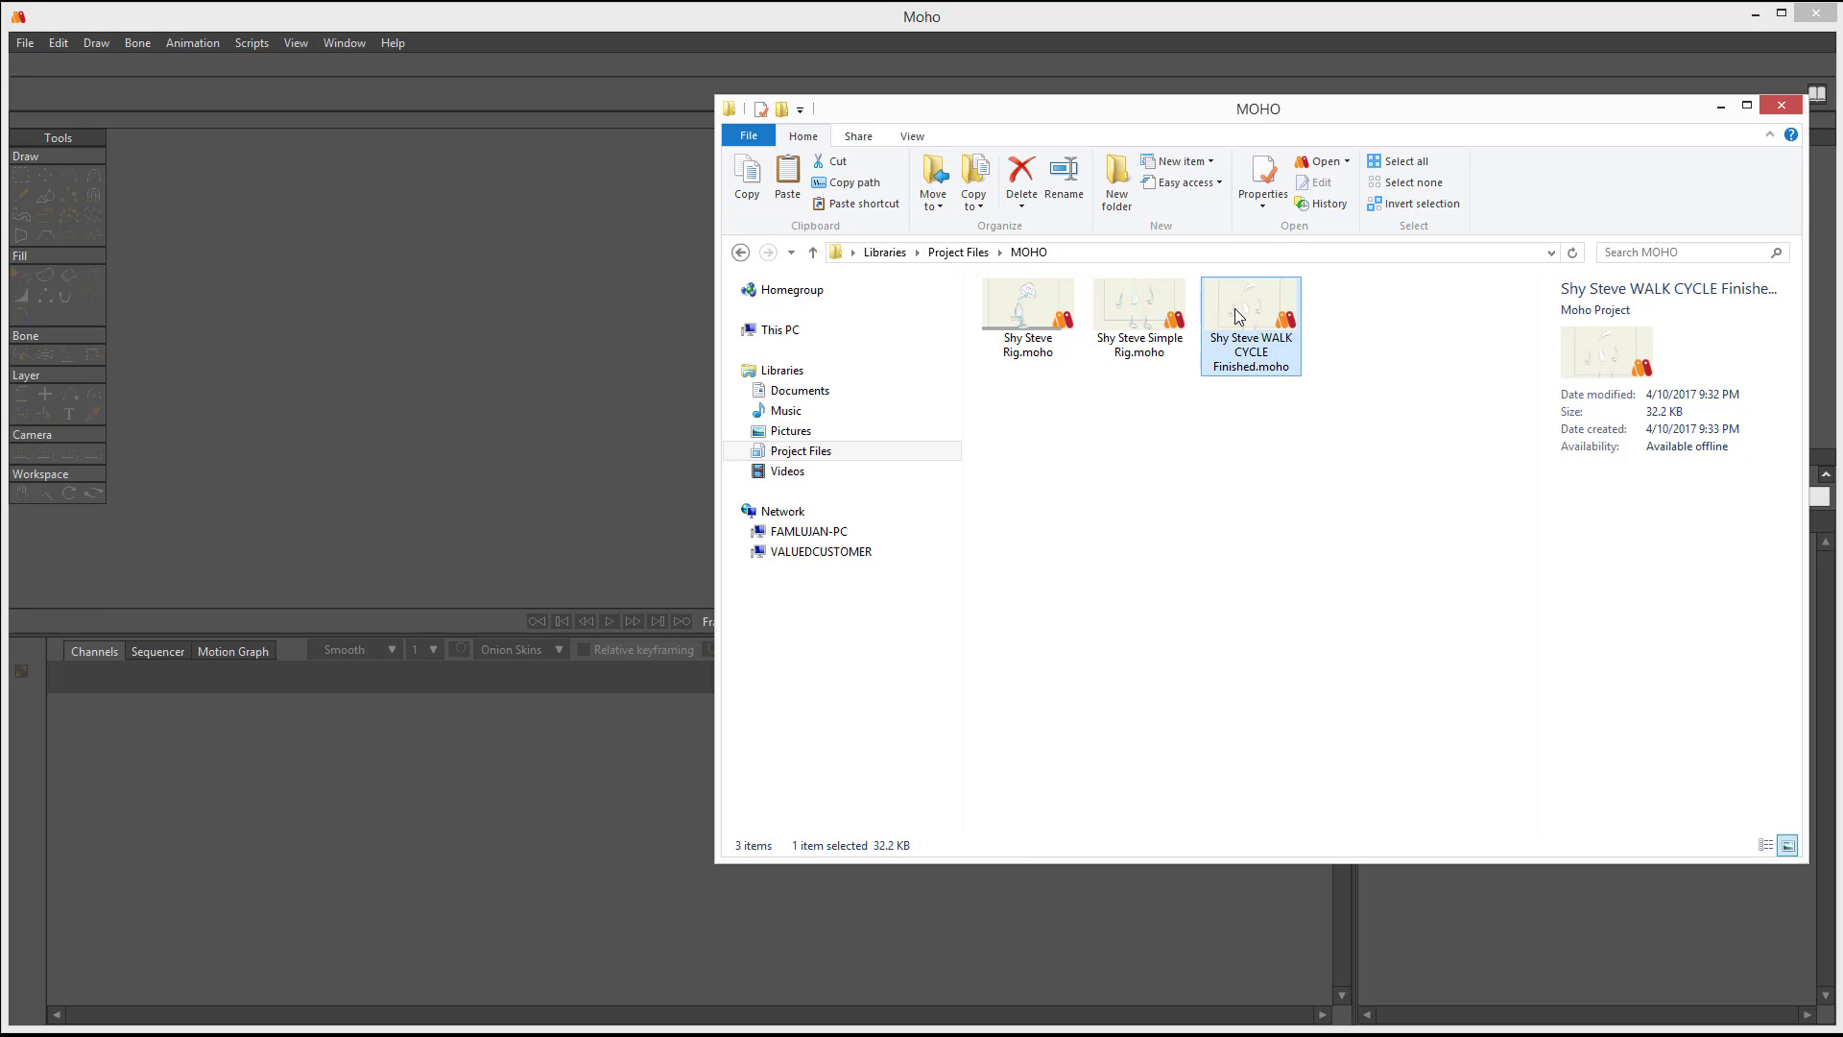
double_click(1235, 315)
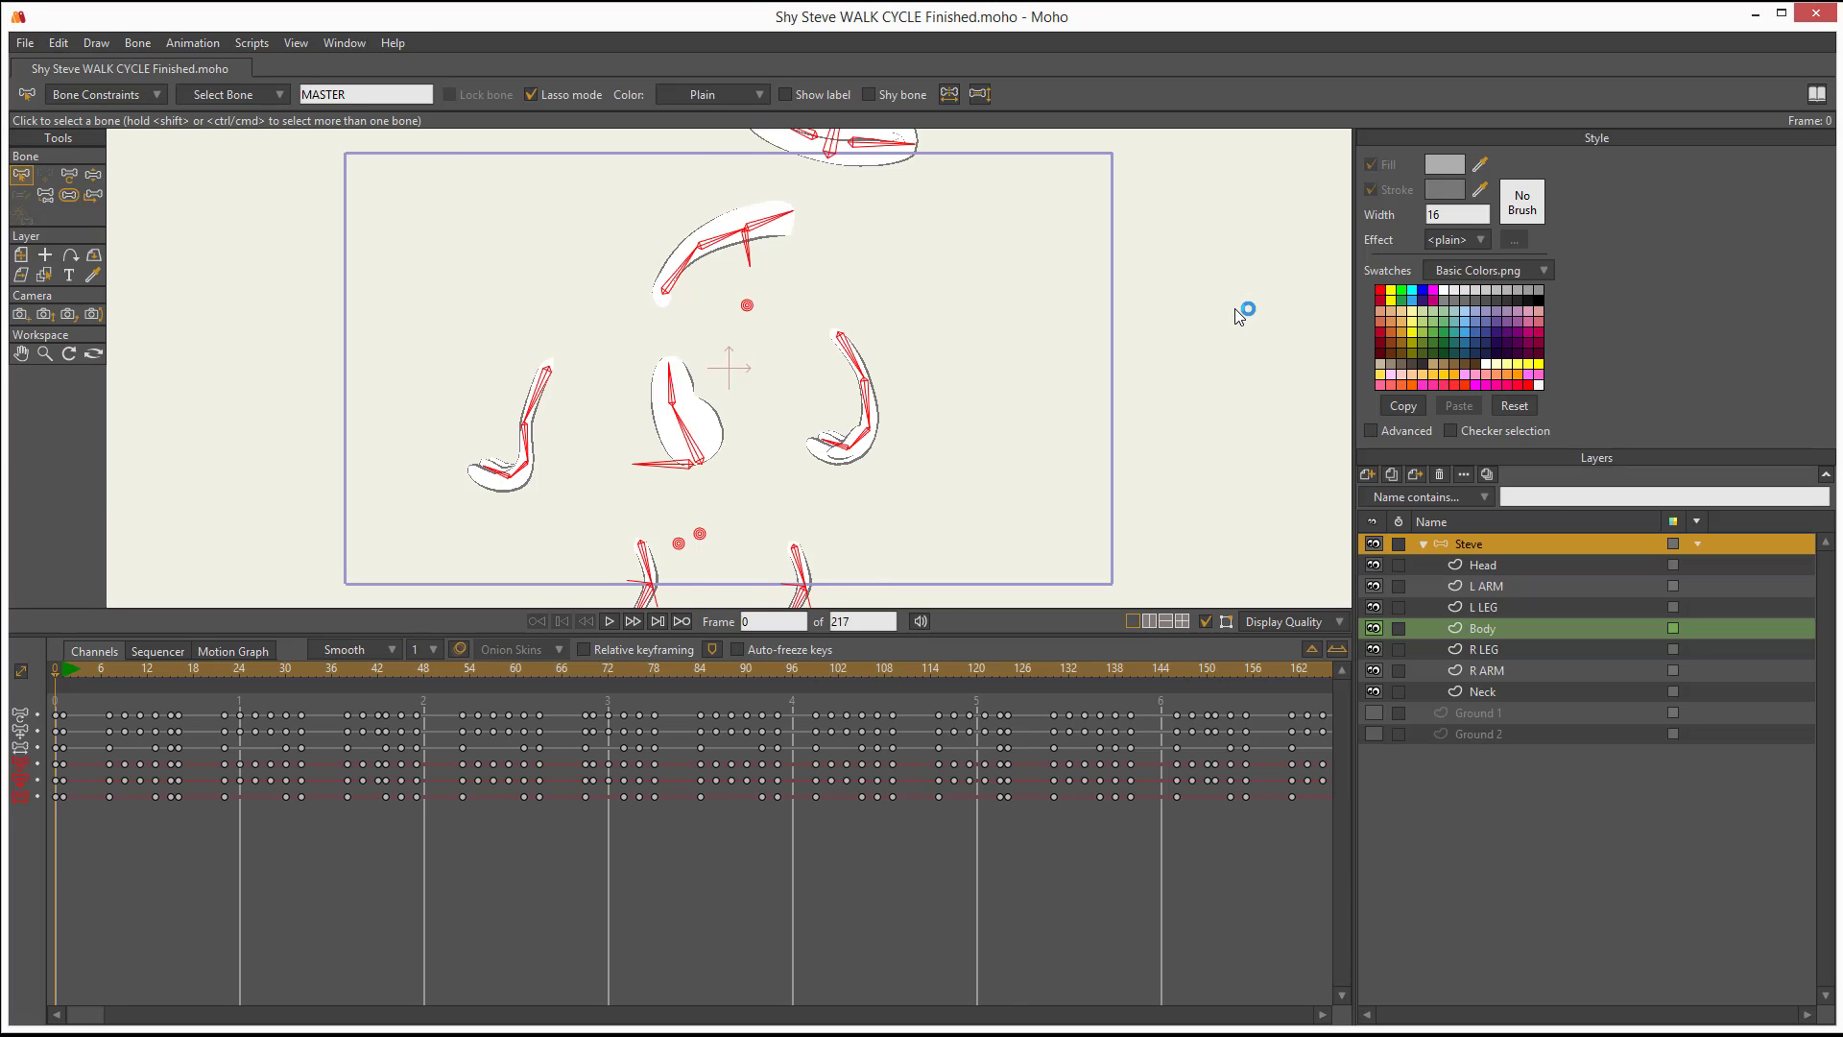
- Scrub through the opening frames of the finished walk cycle and return to frame 0
left_click_drag(96, 670, 204, 685)
left_click(403, 264)
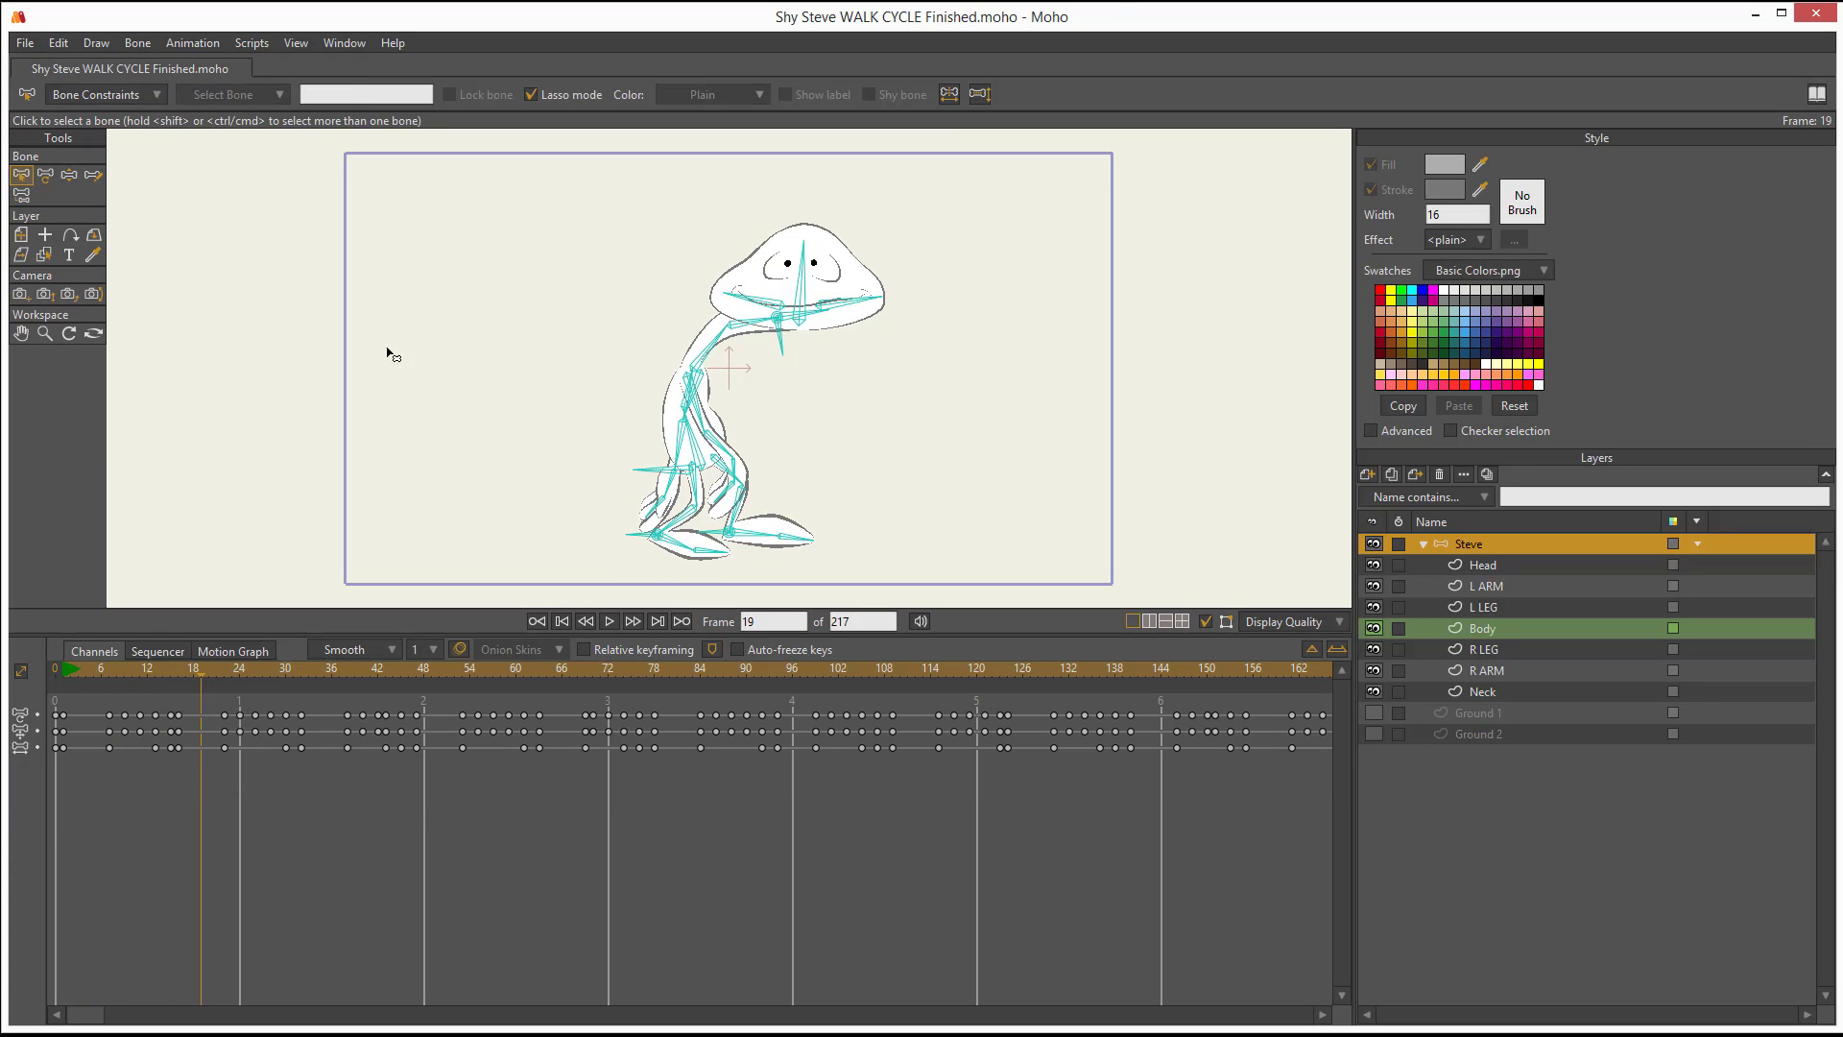
left_click_drag(92, 676, 56, 676)
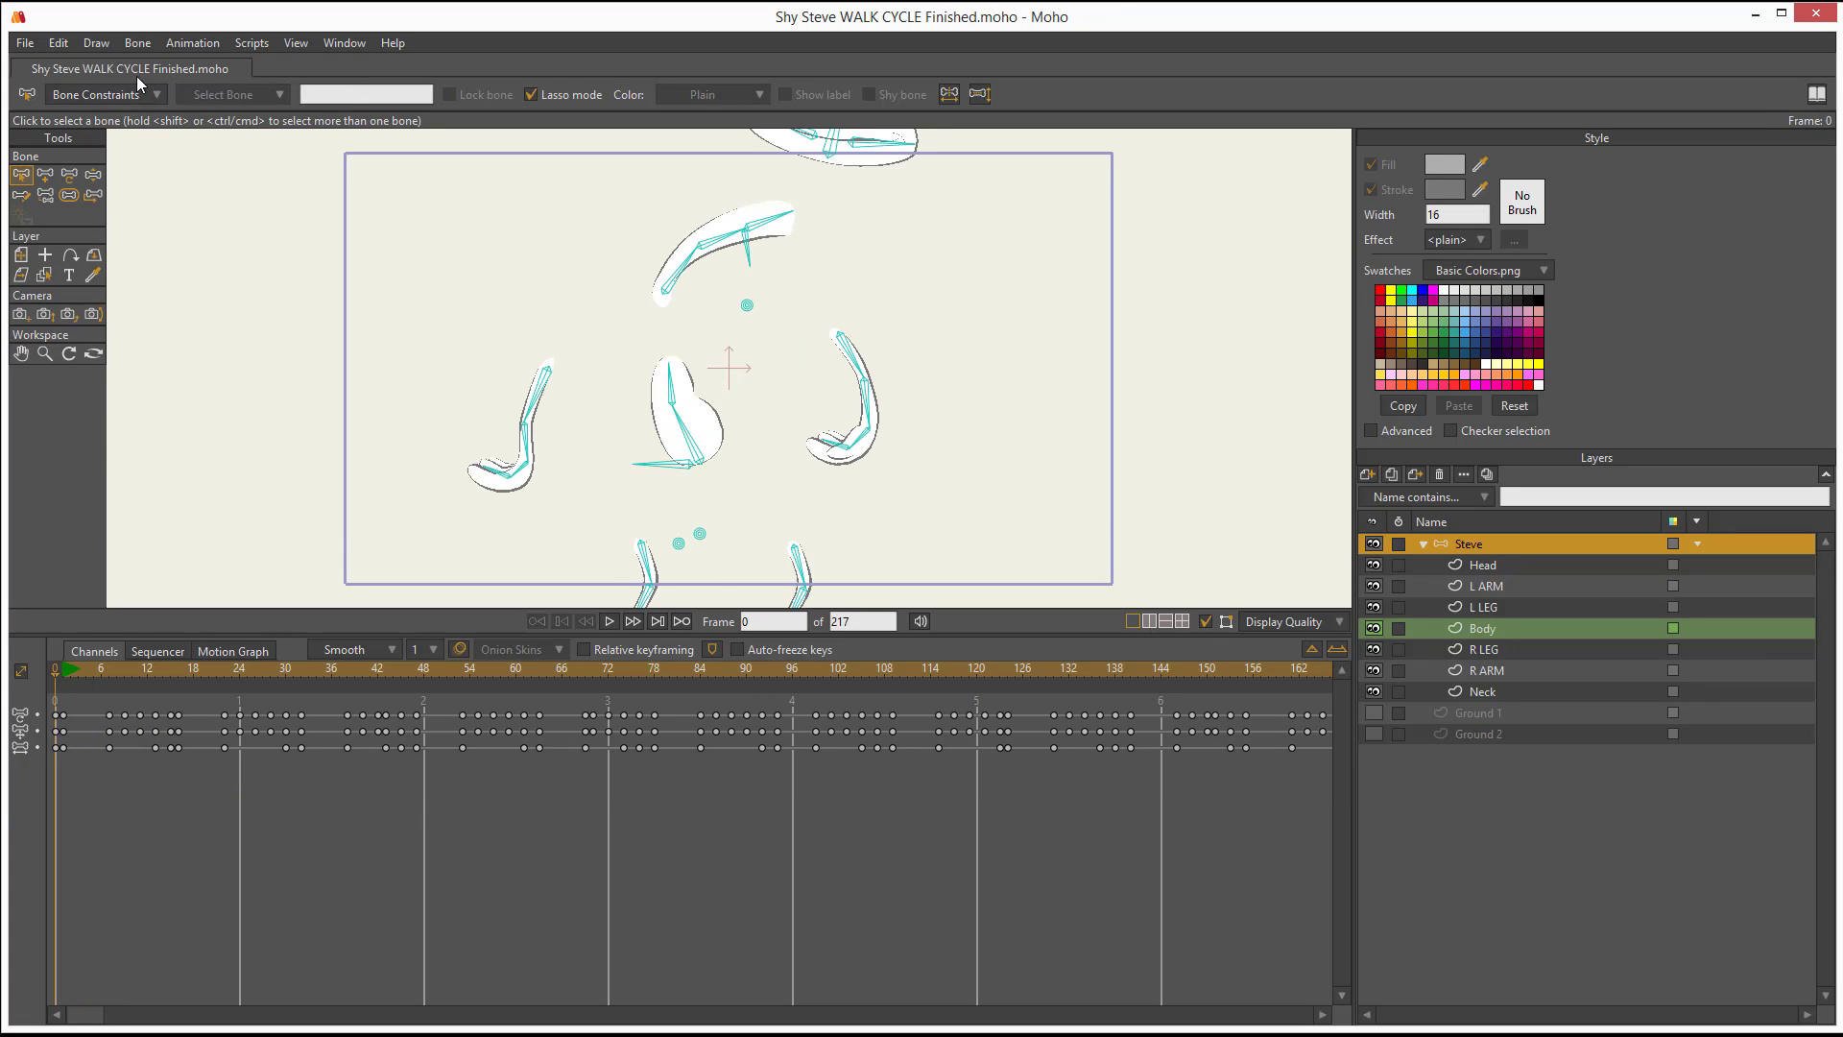
- Open Shy Steve Rig.moho from the project's folder and place it before the walk cycle among the open documents
left_click(23, 44)
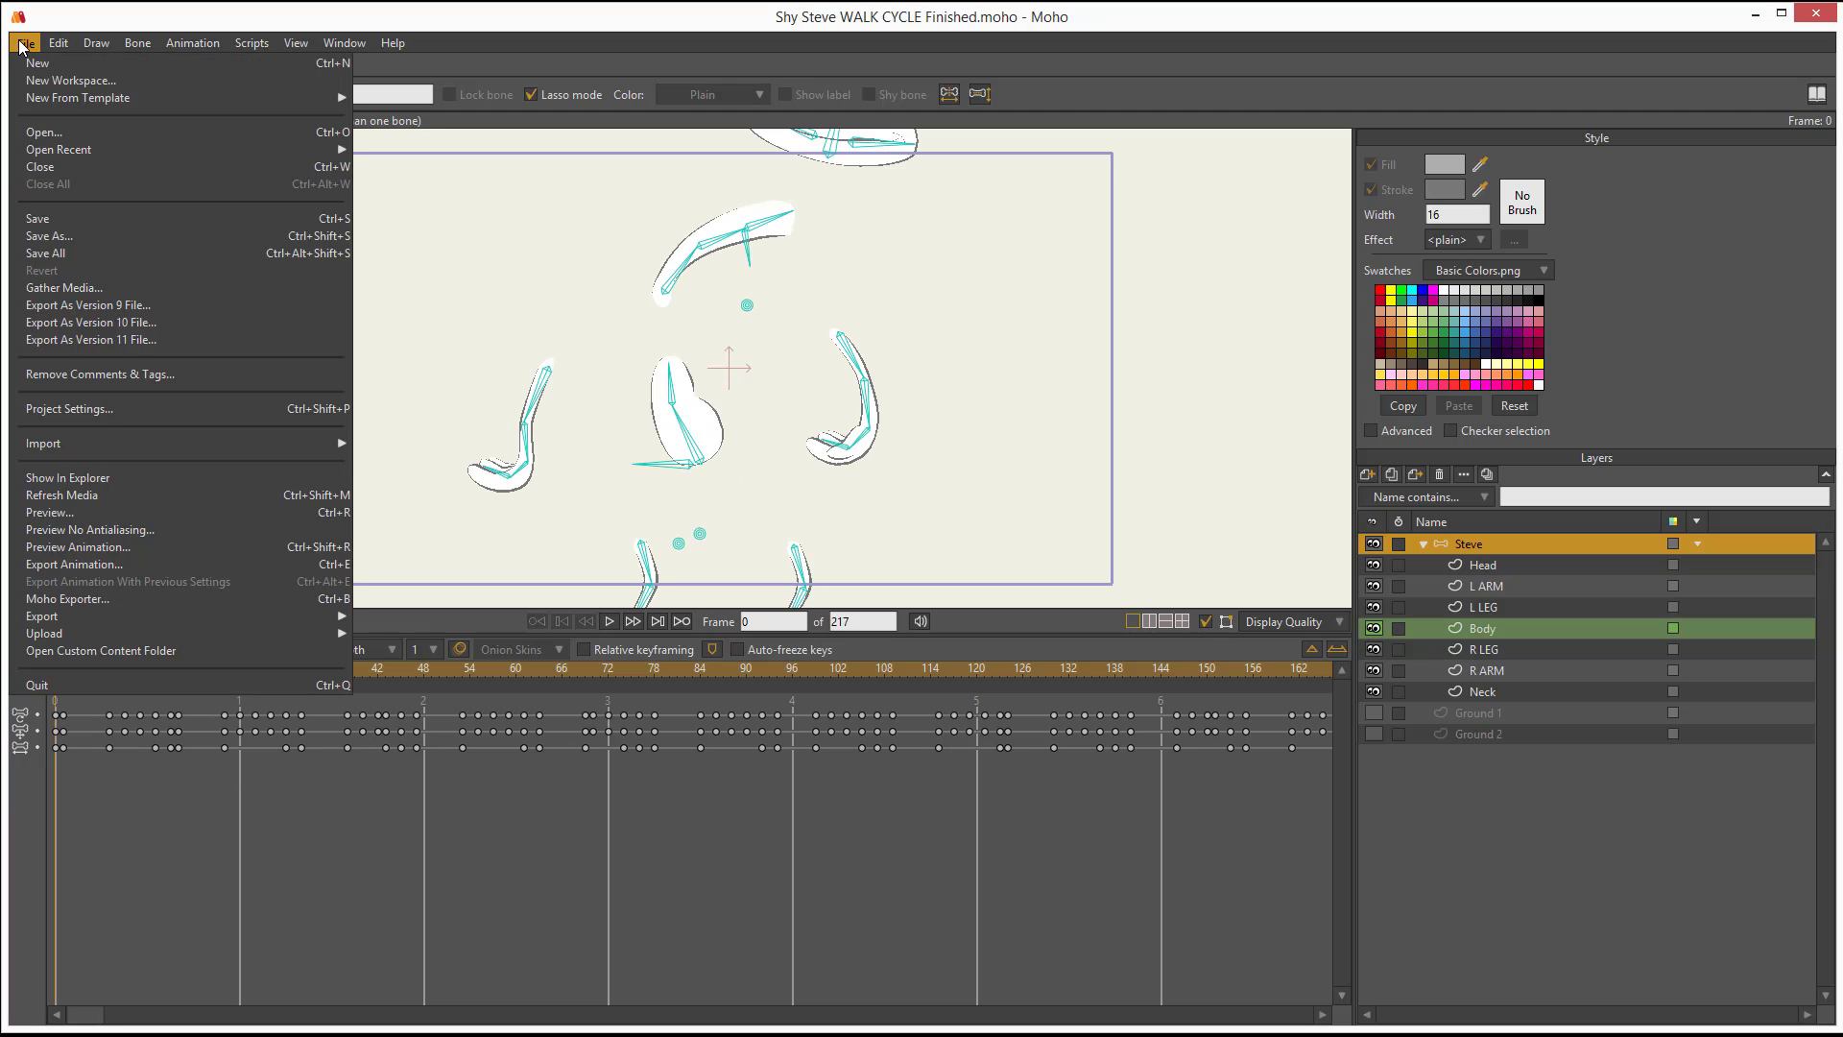
left_click(67, 477)
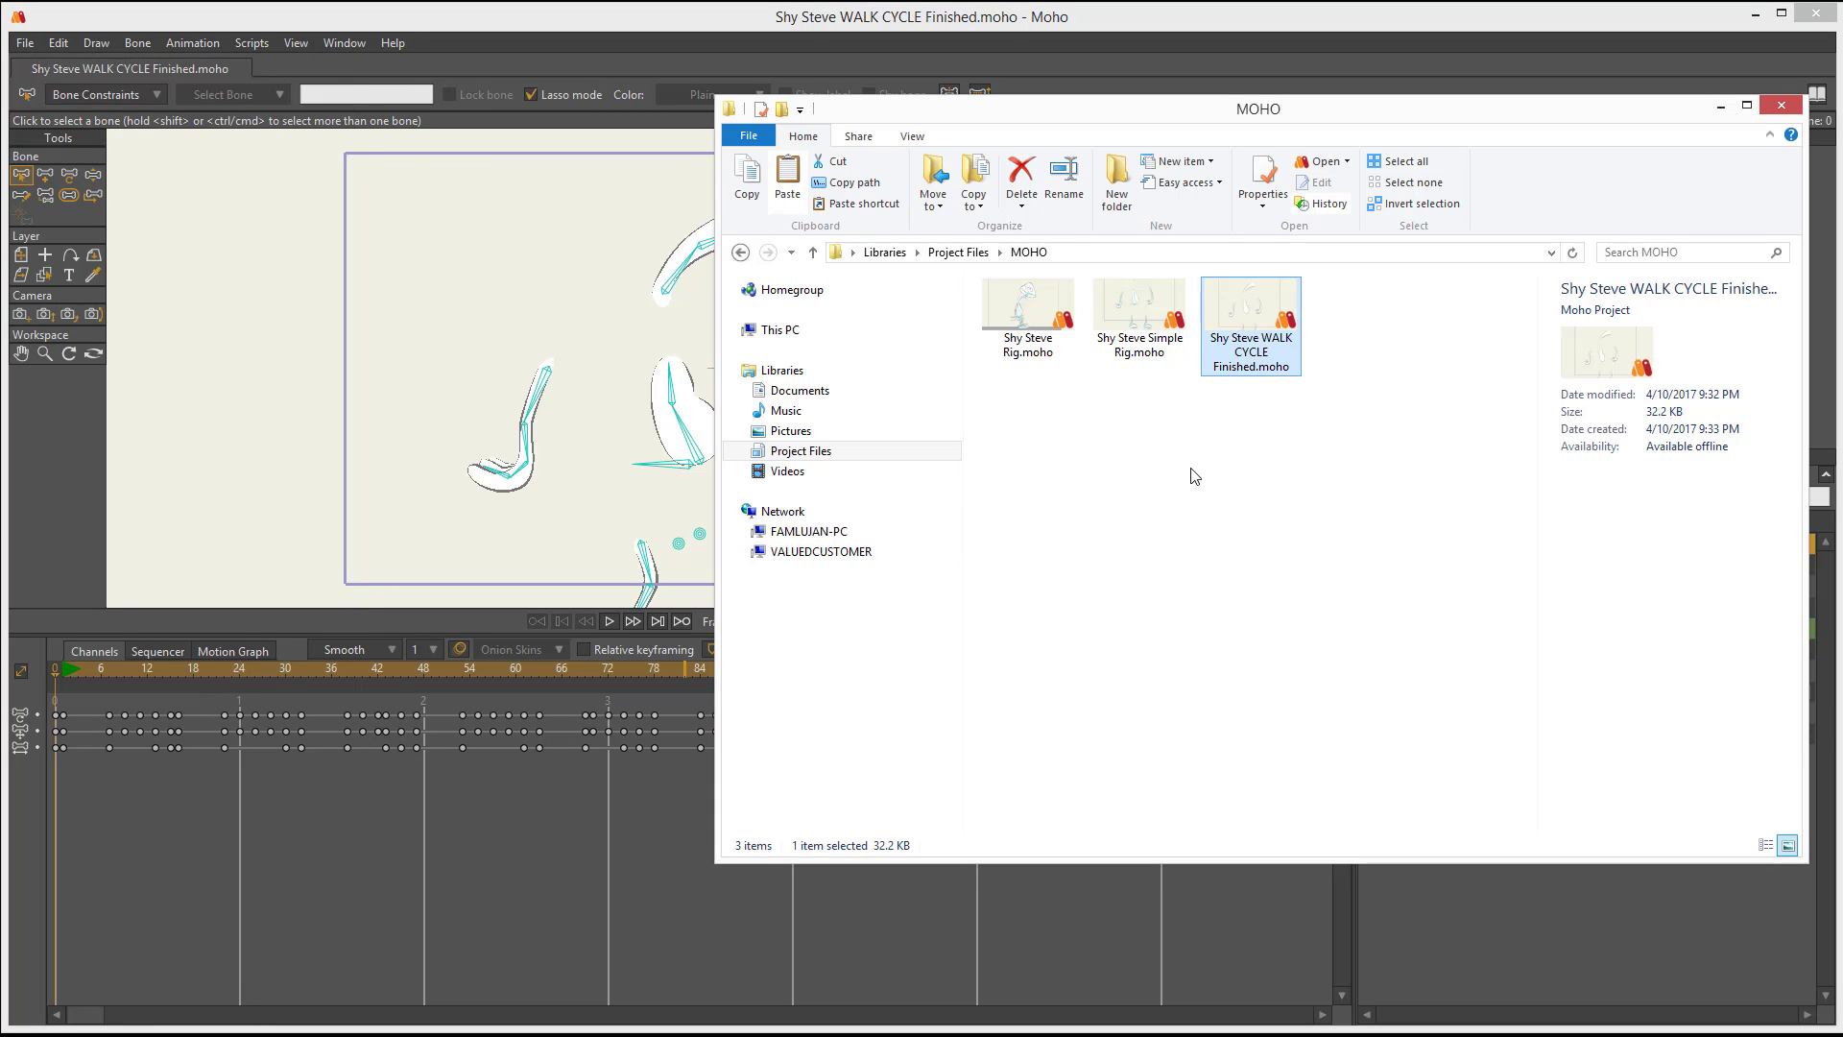
left_click(1194, 477)
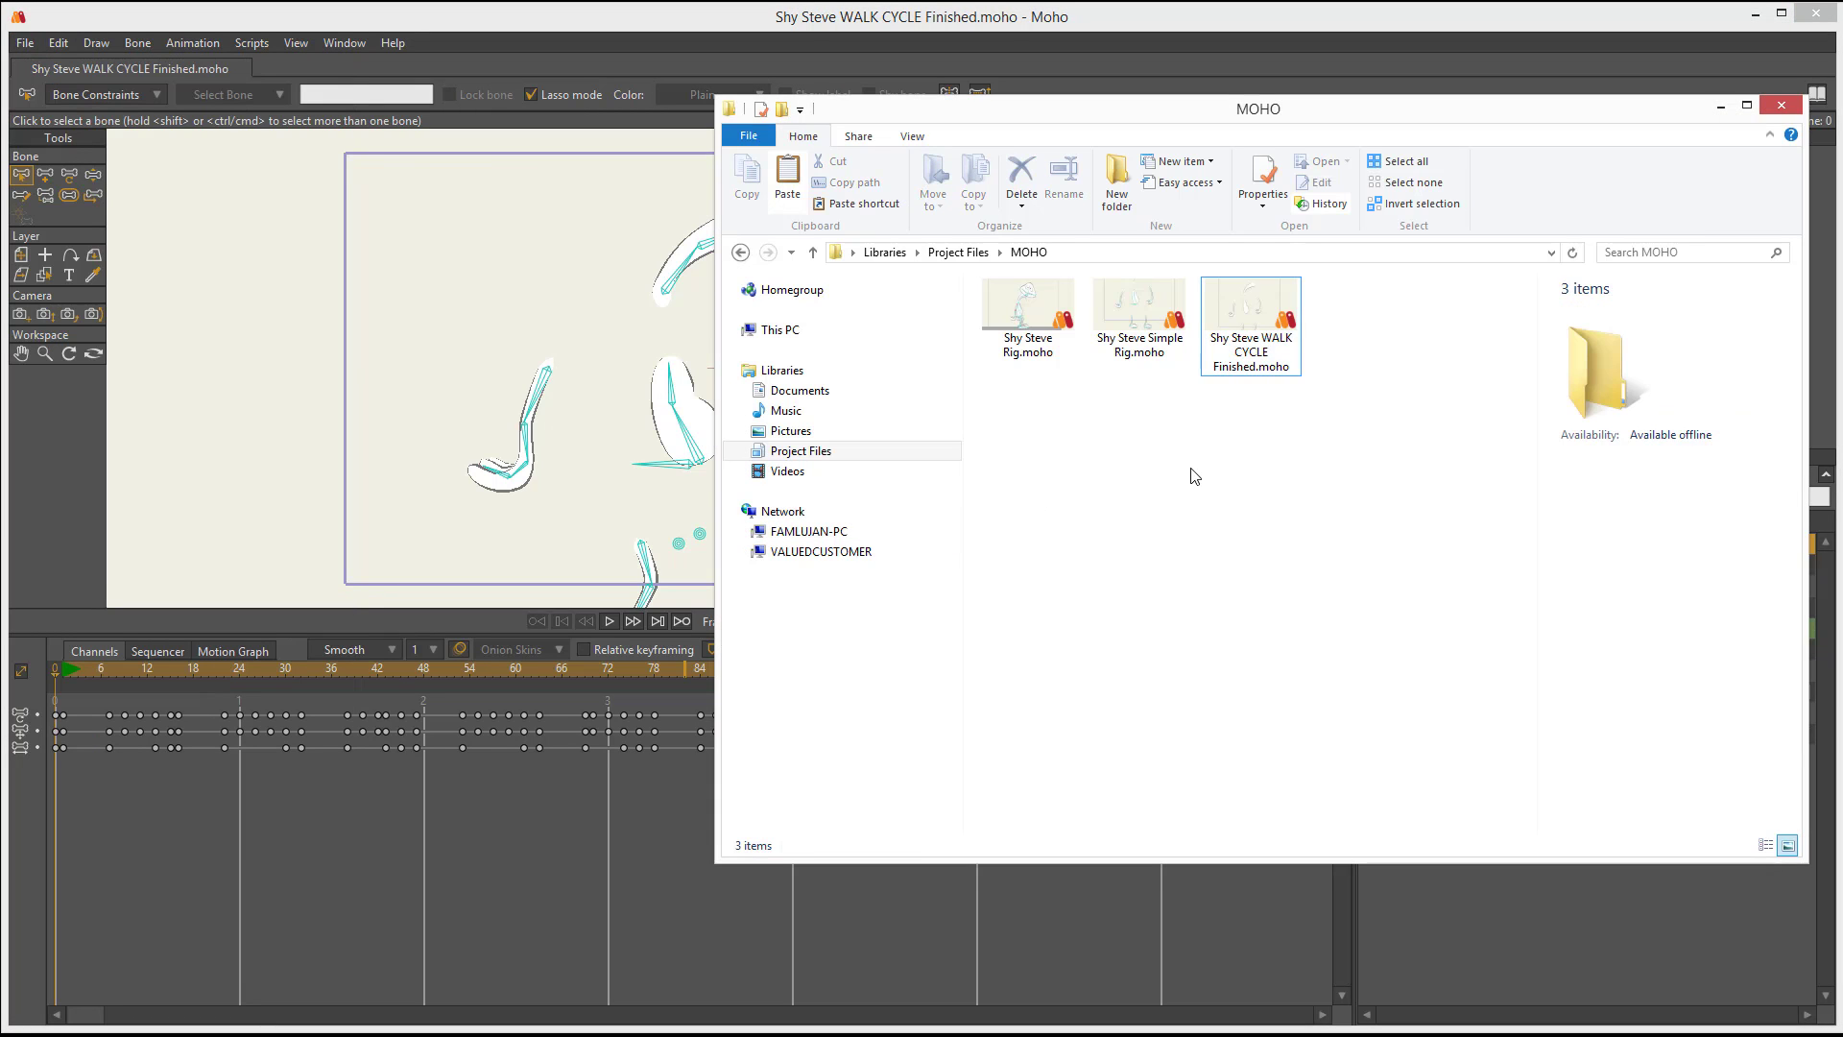
double_click(1024, 315)
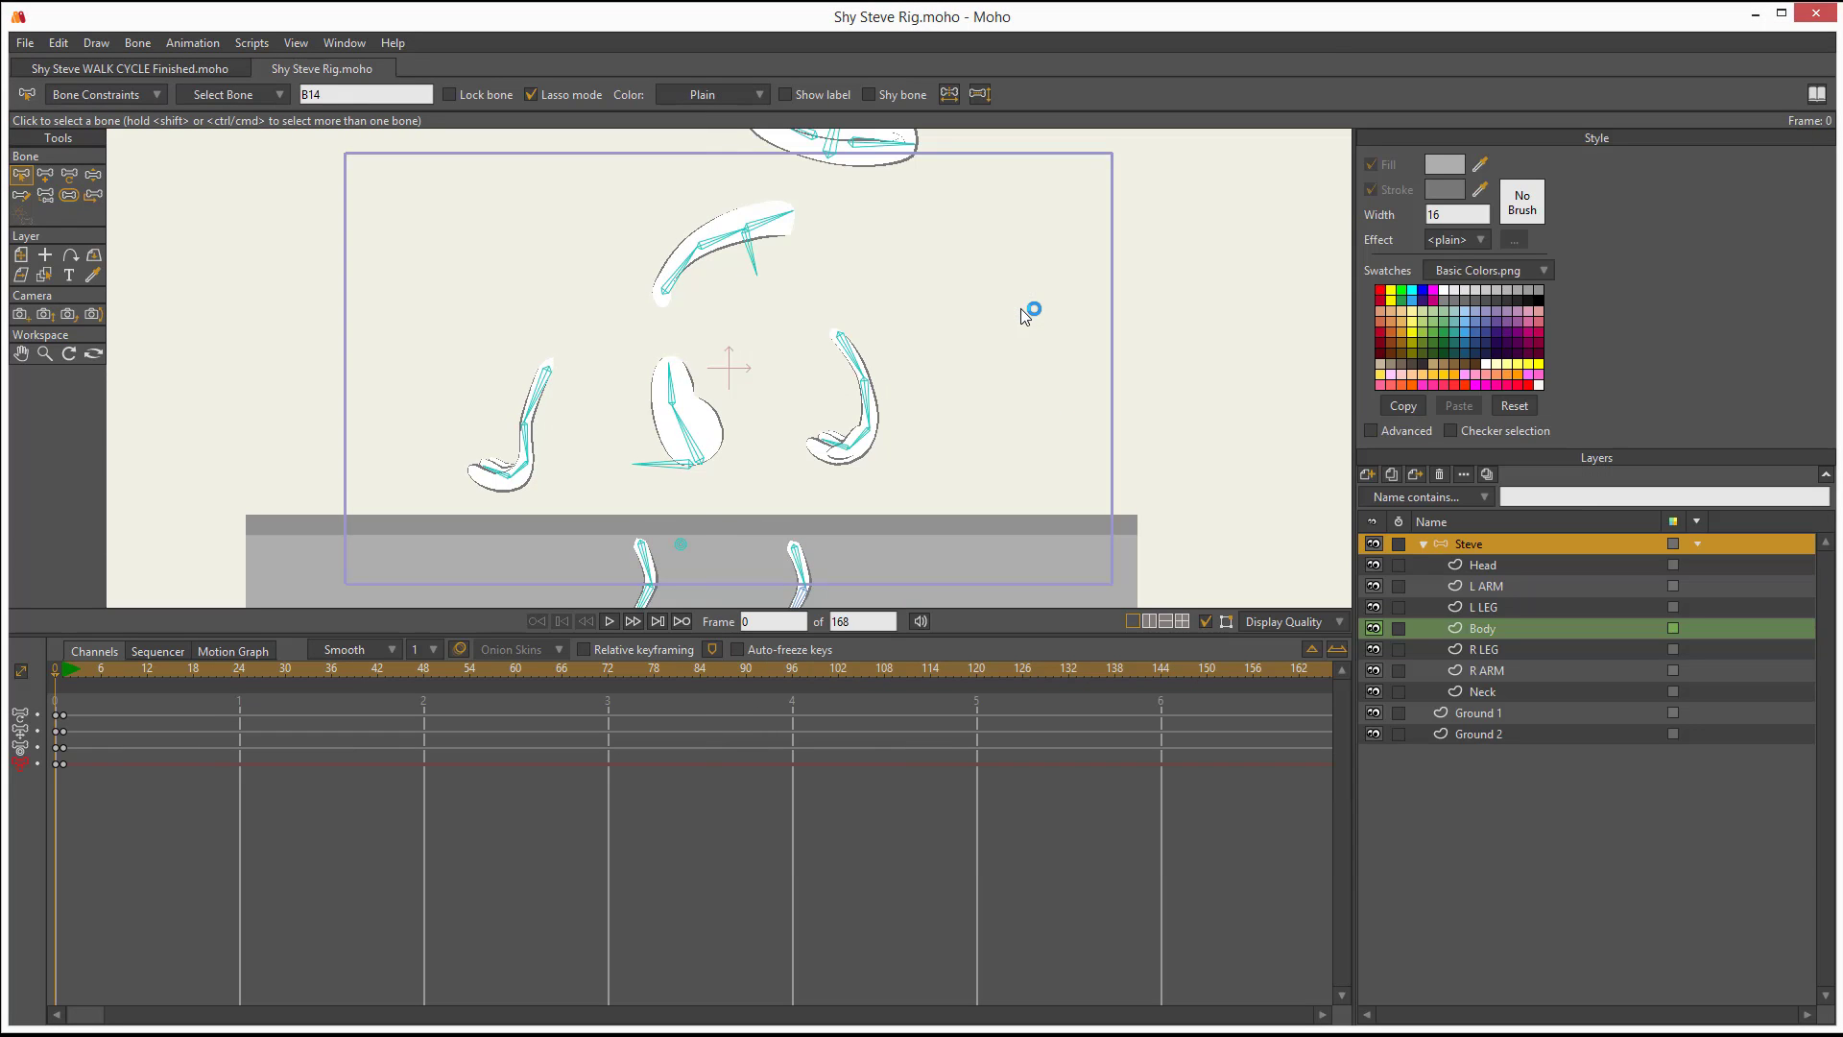
scroll(754, 393, "down", 1)
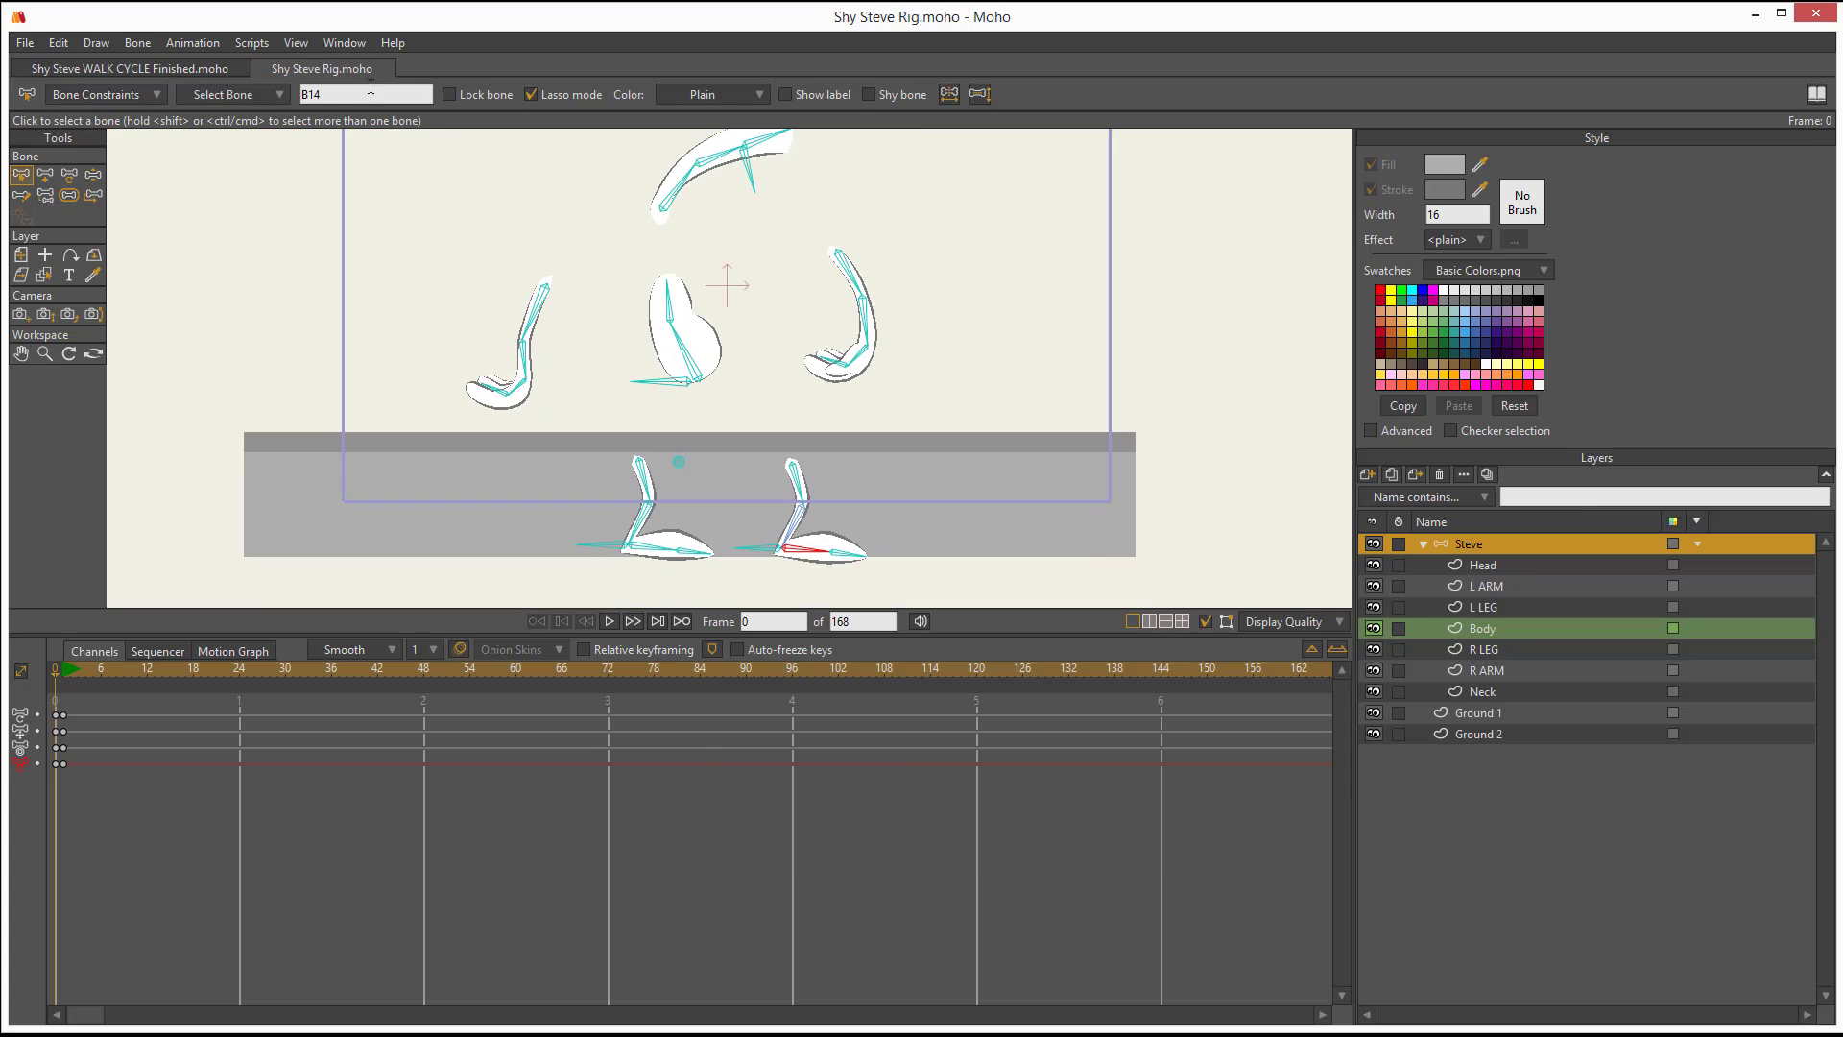
left_click_drag(342, 70, 101, 69)
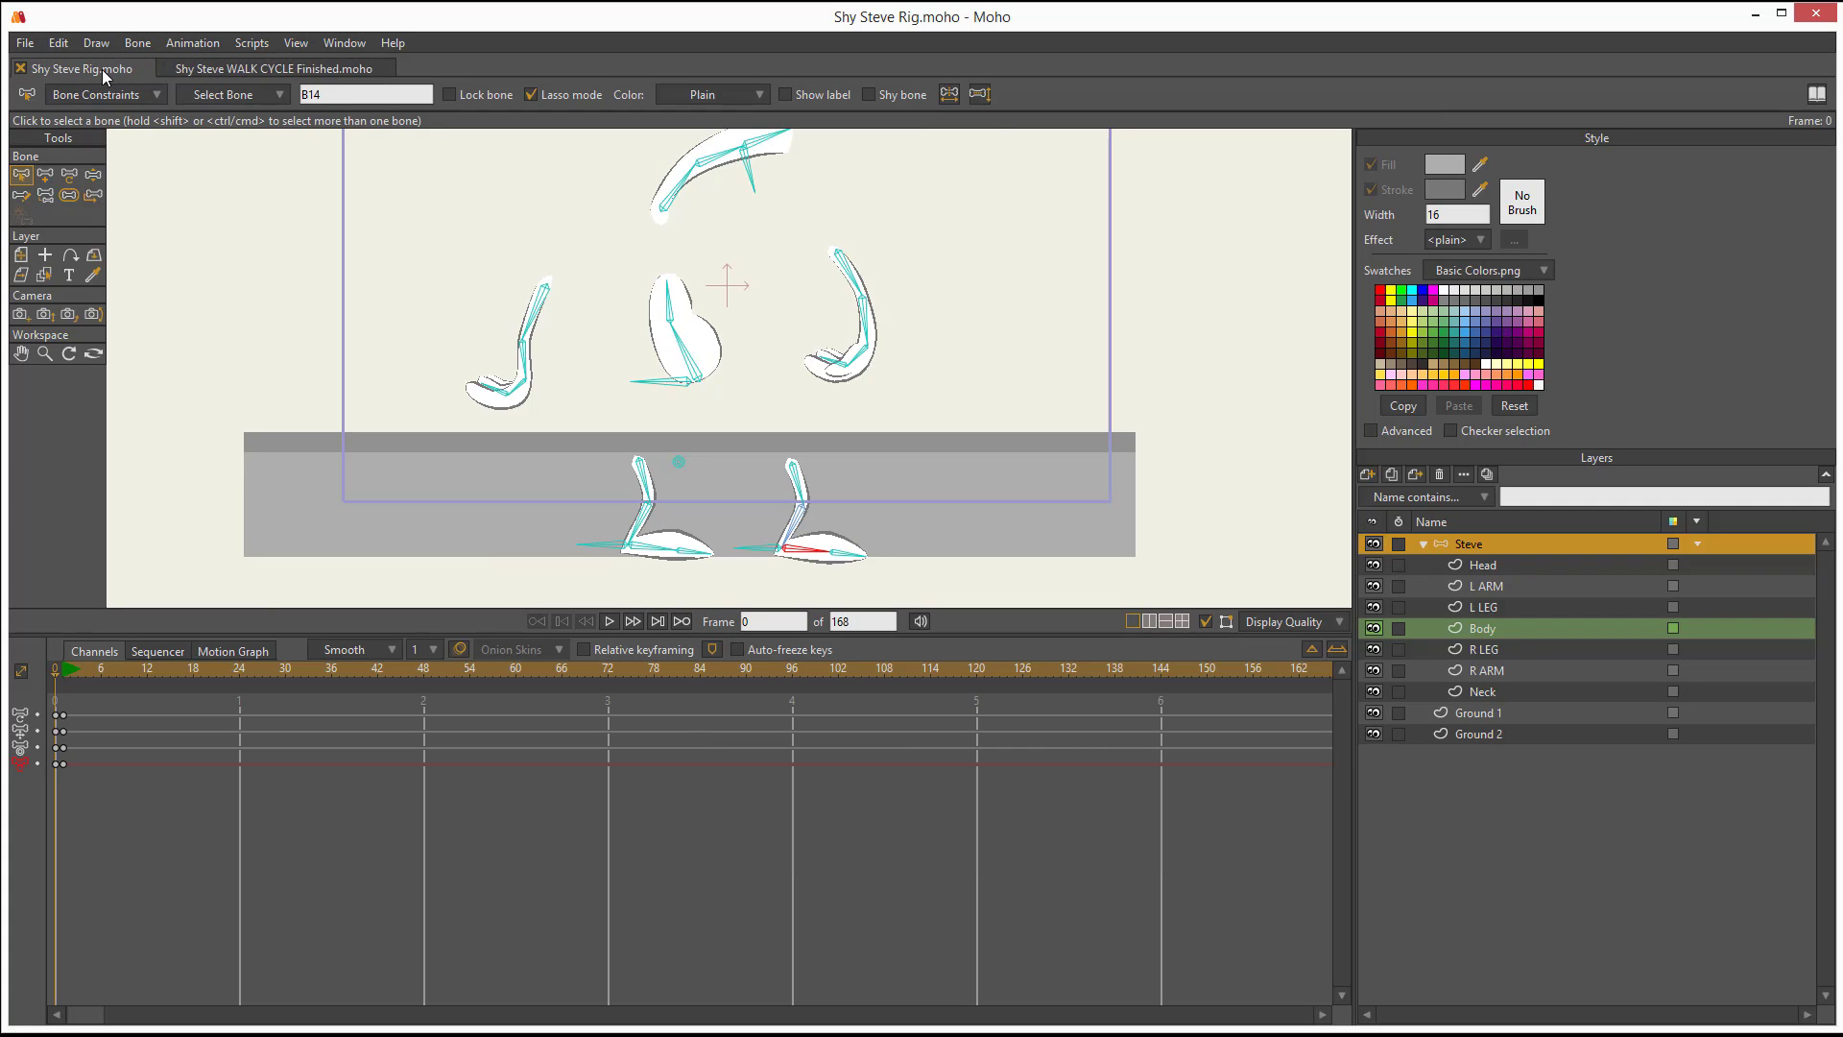
scroll(470, 358, "up", 2)
scroll(688, 361, "up", 4)
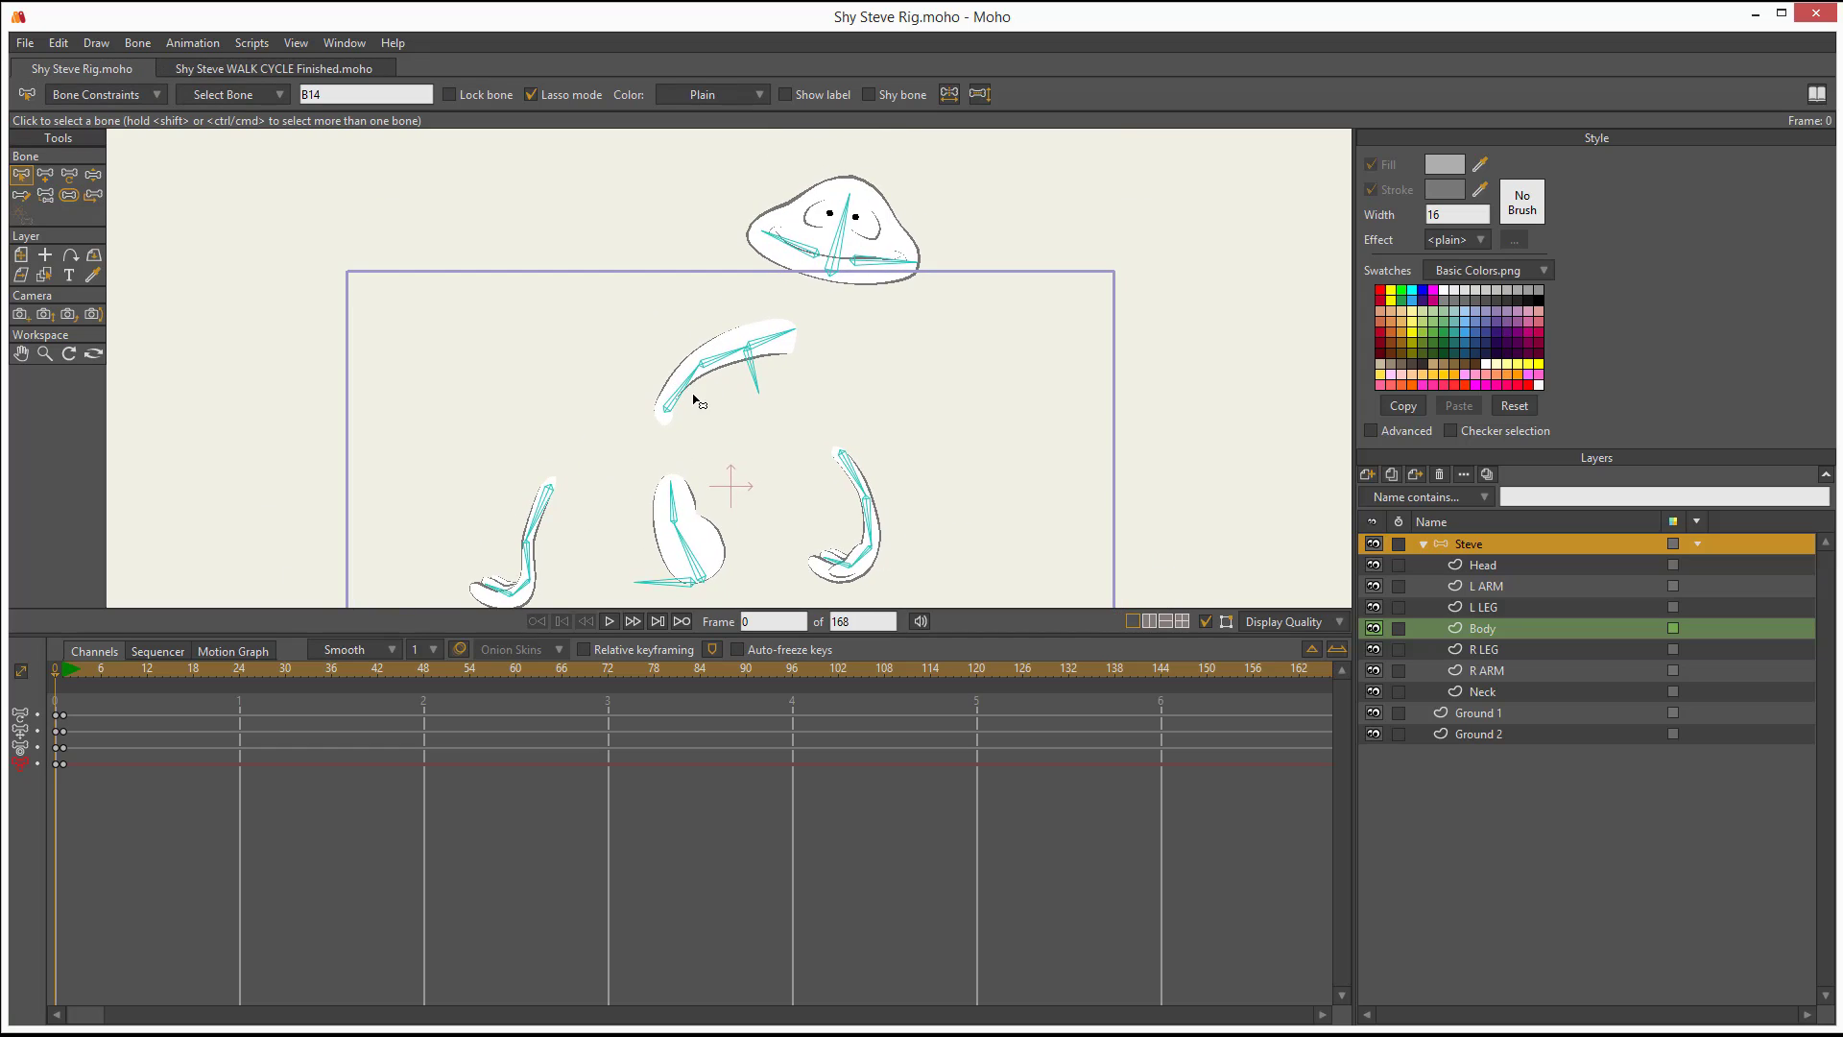
left_click_drag(771, 459, 758, 234)
scroll(765, 337, "down", 2)
left_click_drag(742, 374, 730, 325)
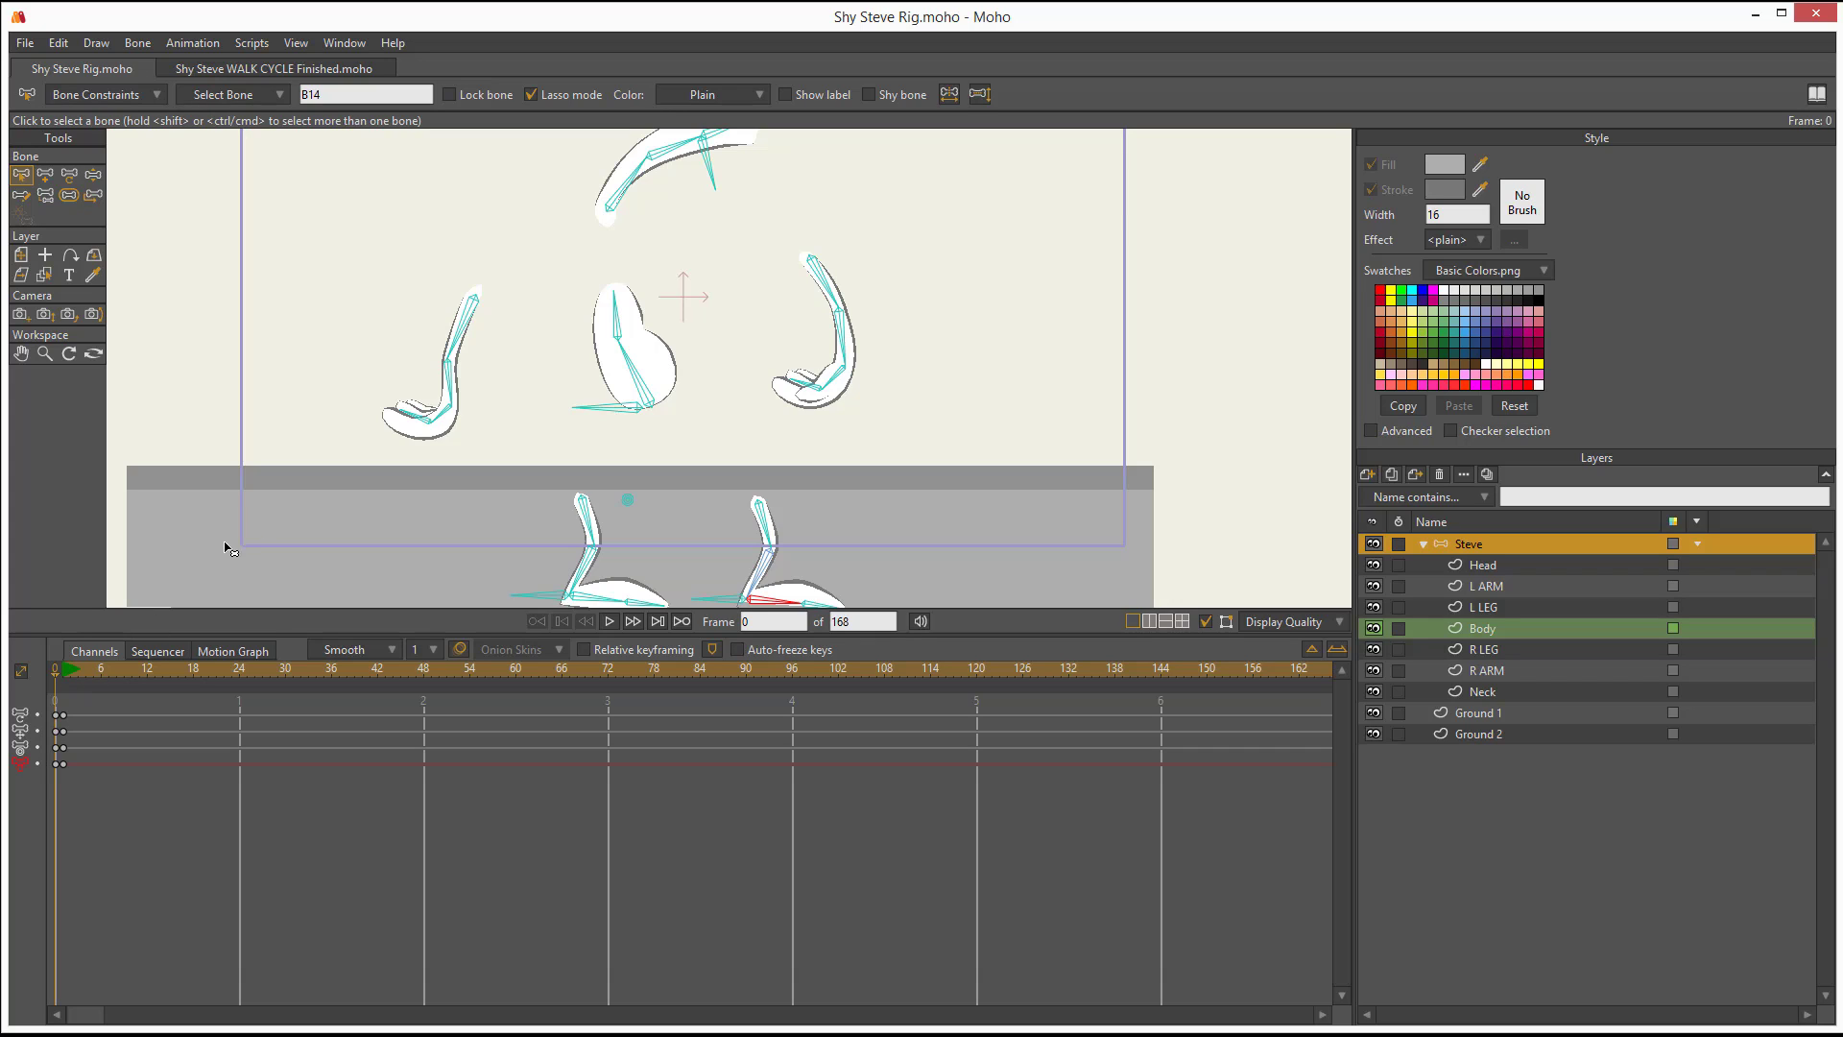
left_click_drag(245, 492, 244, 677)
mouse_move(276, 587)
left_mouse_down()
mouse_move(240, 700)
mouse_move(232, 631)
mouse_move(282, 598)
mouse_move(241, 679)
mouse_move(216, 582)
left_mouse_up()
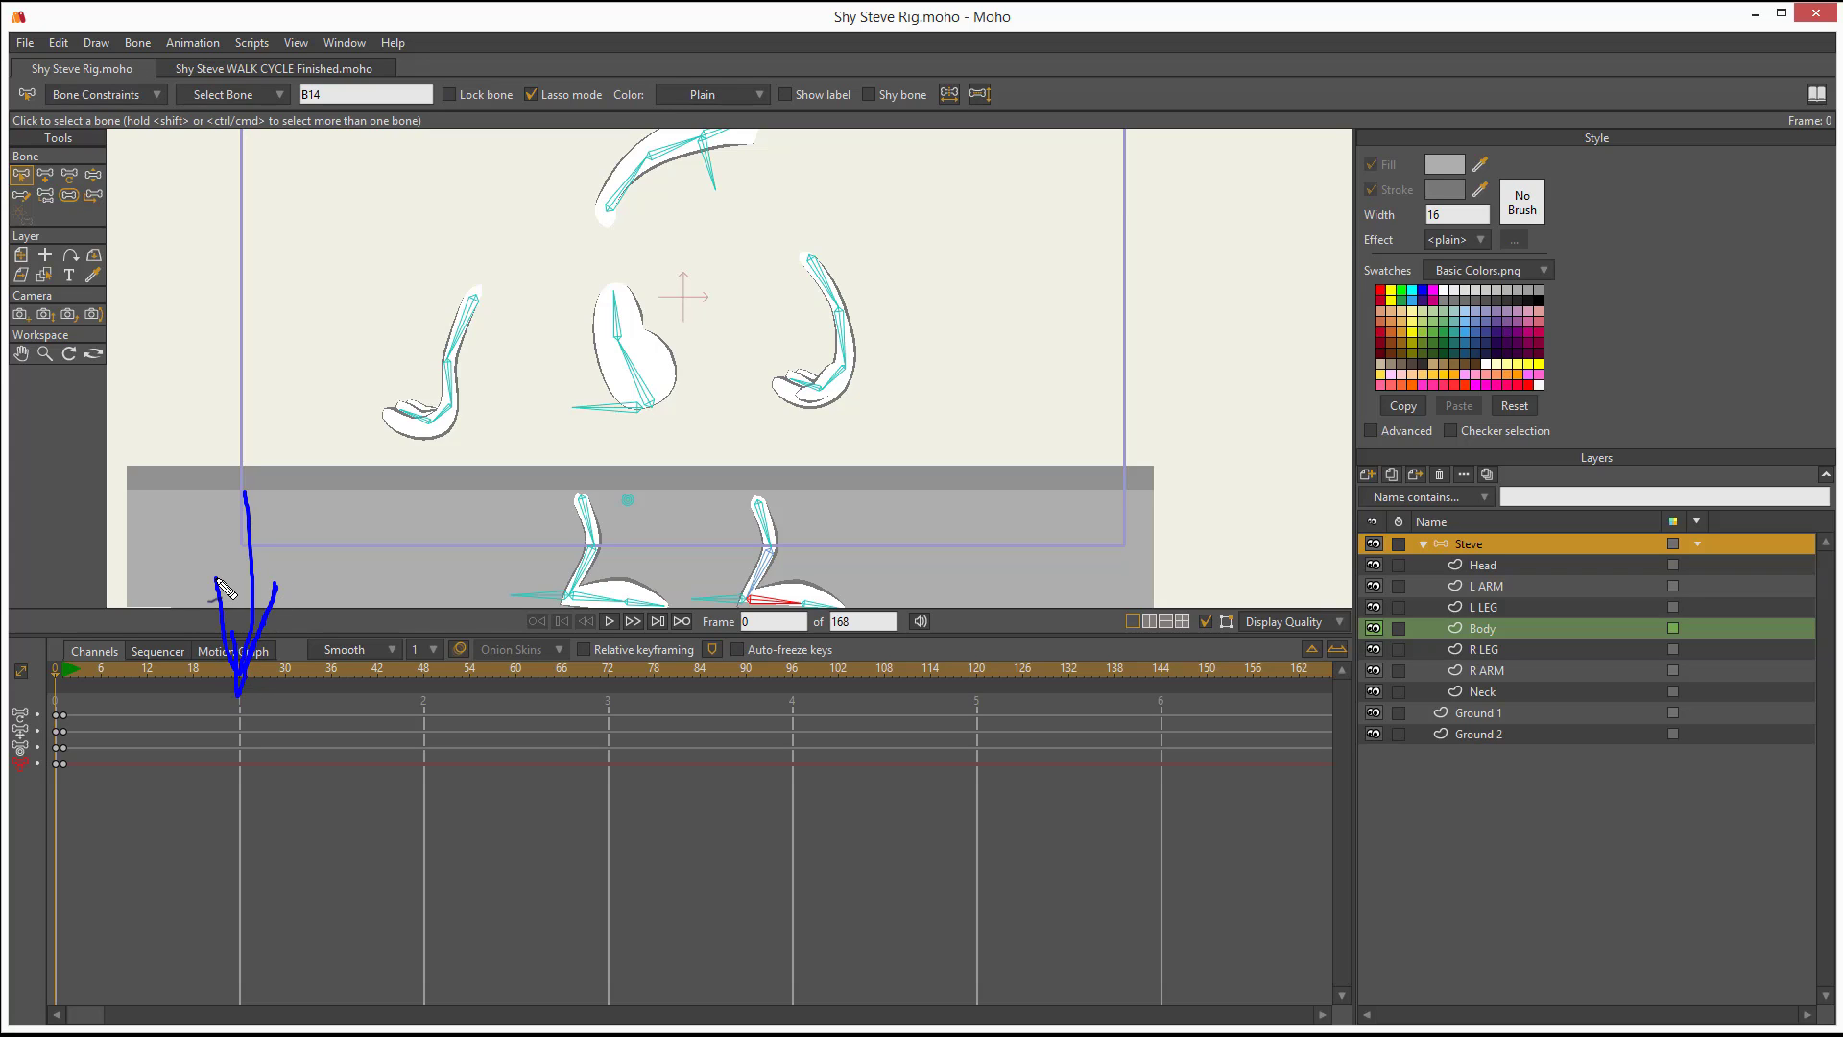
mouse_move(259, 674)
left_mouse_down()
mouse_move(332, 637)
mouse_move(391, 669)
left_mouse_up()
key("e")
mouse_move(187, 509)
left_mouse_down()
mouse_move(239, 662)
mouse_move(261, 629)
left_mouse_up()
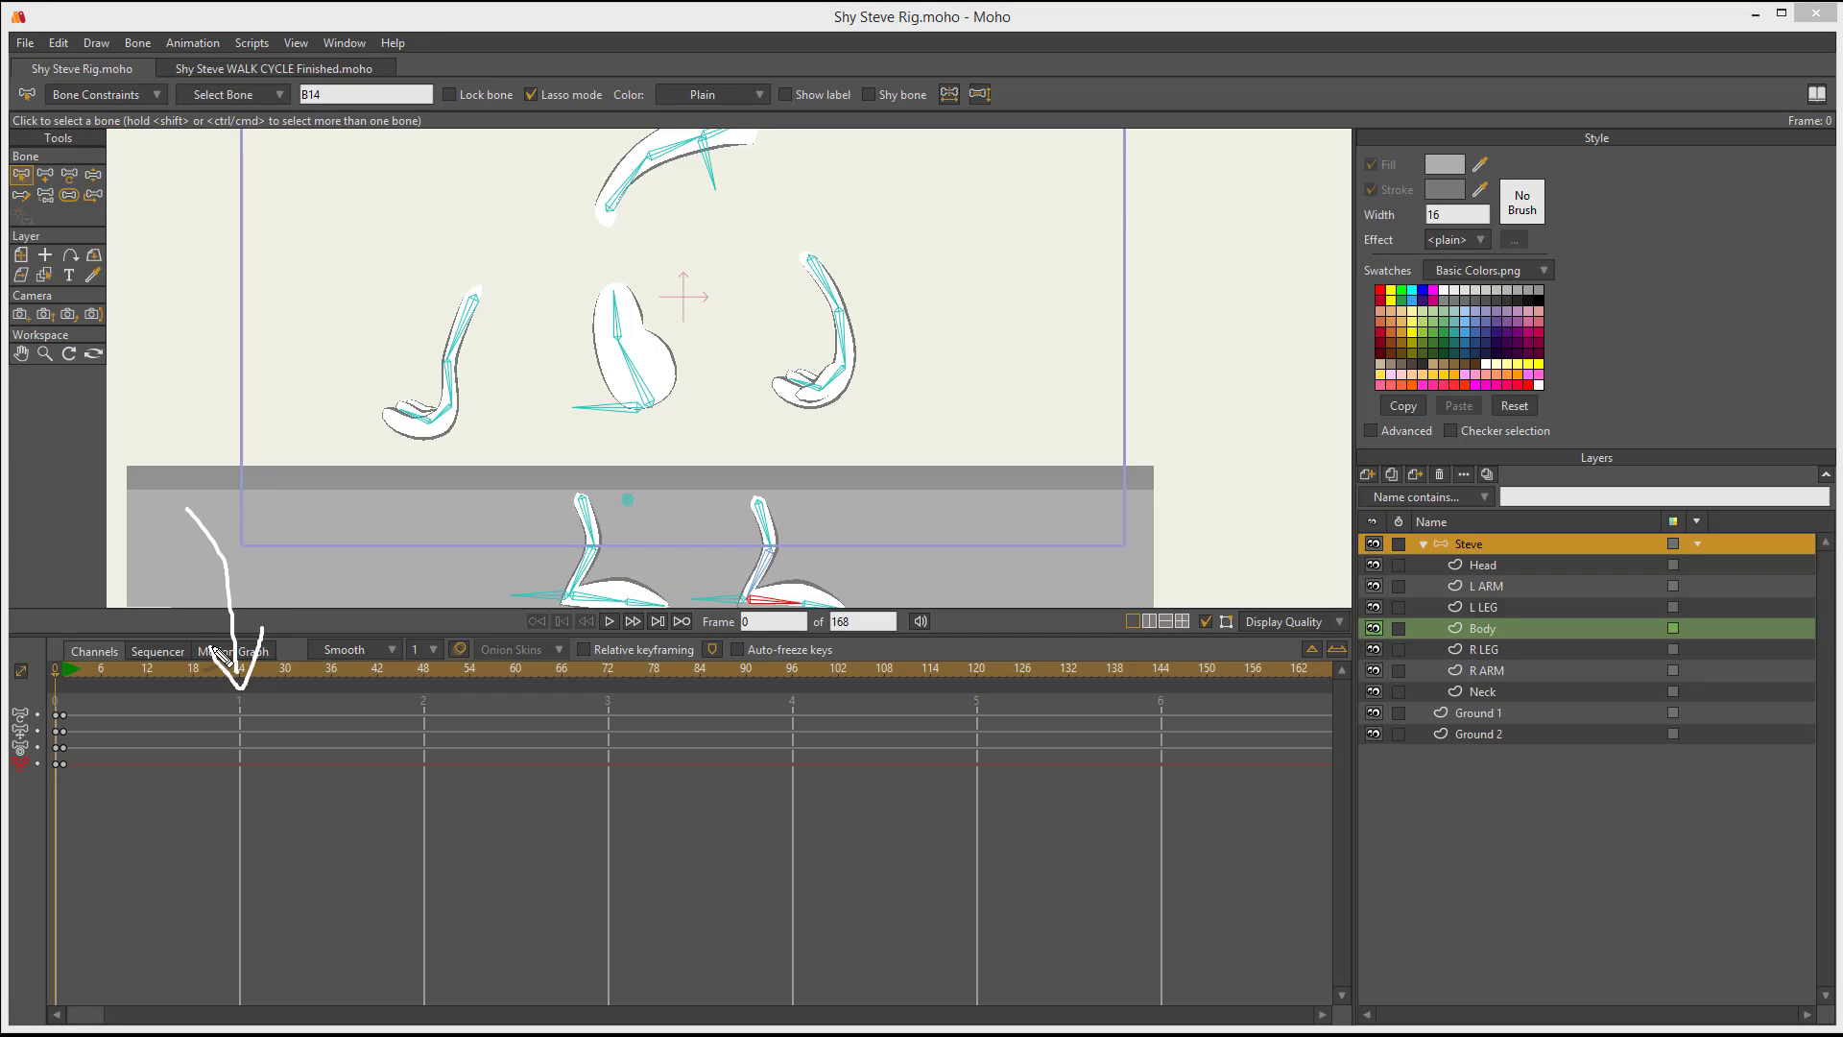
mouse_move(271, 907)
left_mouse_down()
mouse_move(230, 774)
mouse_move(225, 803)
left_mouse_up()
left_click_drag(238, 715, 238, 738)
left_click_drag(238, 746, 239, 750)
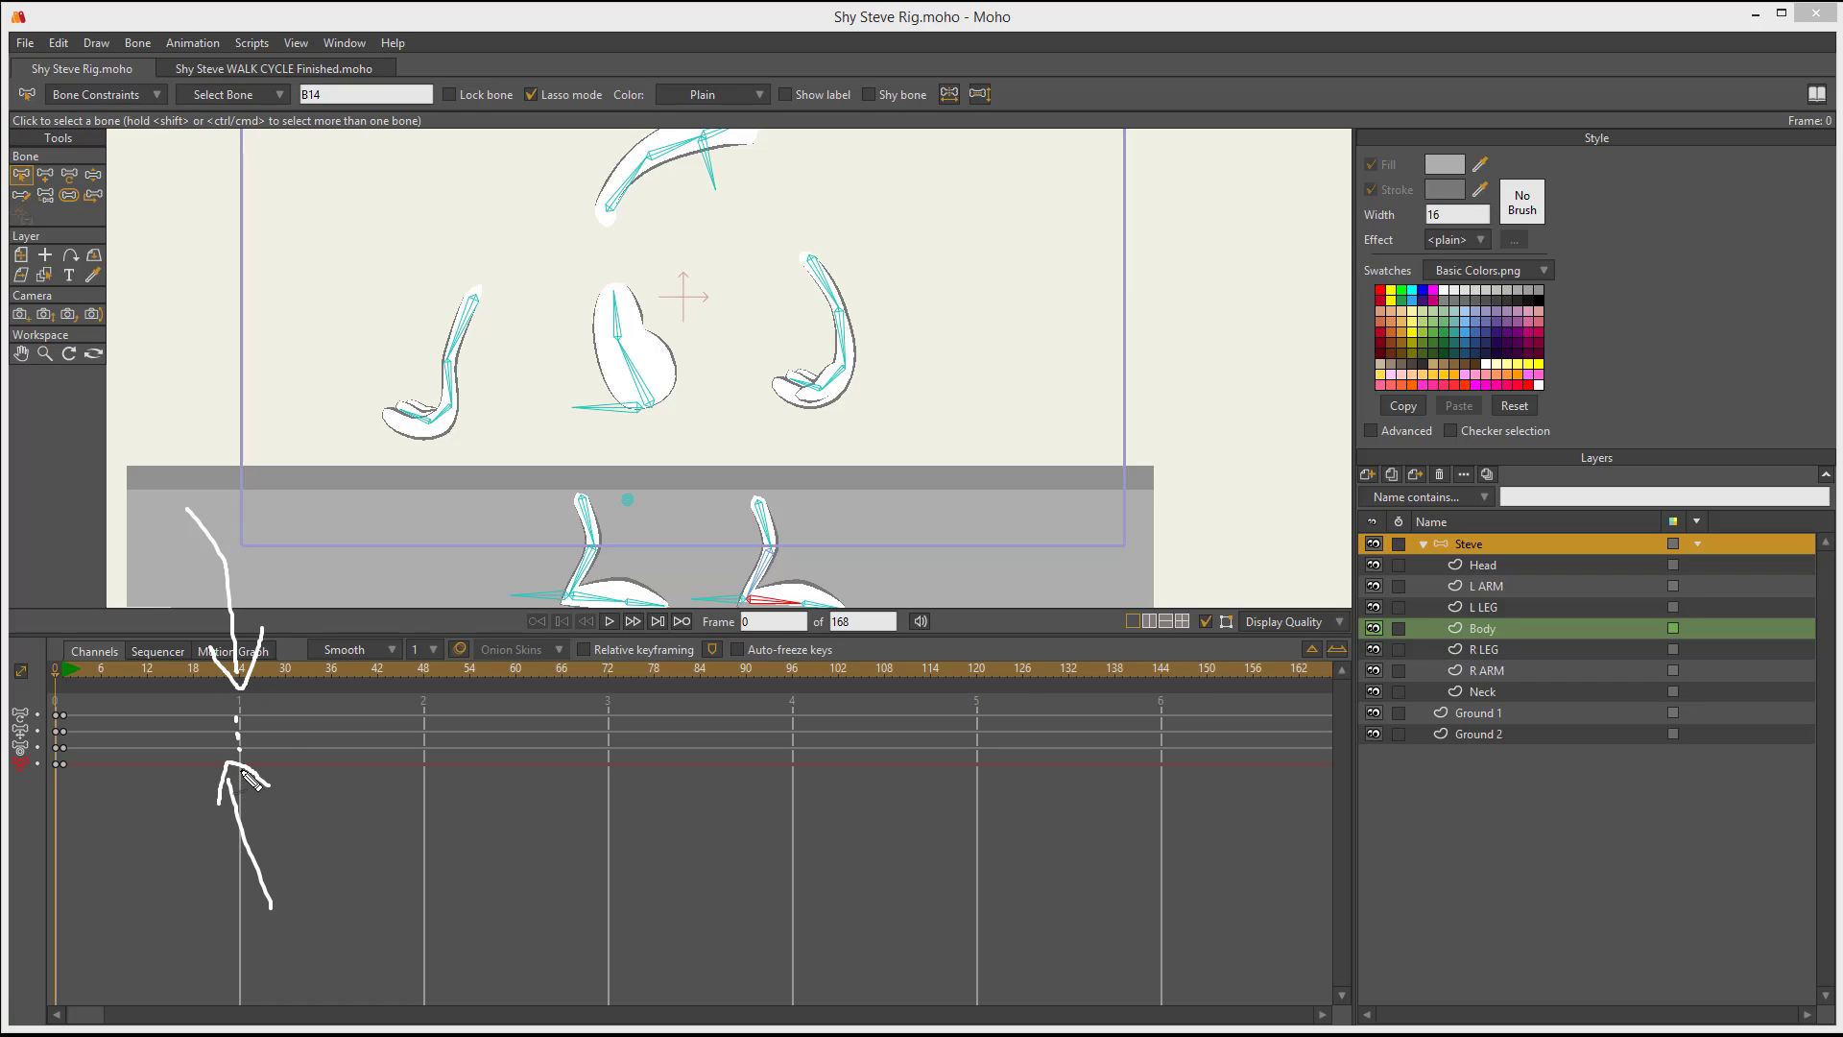
mouse_move(270, 661)
left_mouse_down()
mouse_move(331, 611)
mouse_move(389, 661)
left_mouse_up()
left_click_drag(446, 486, 432, 684)
left_click_drag(452, 649, 431, 683)
mouse_move(454, 901)
left_mouse_down()
mouse_move(422, 795)
mouse_move(451, 797)
mouse_move(400, 808)
mouse_move(423, 719)
left_mouse_up()
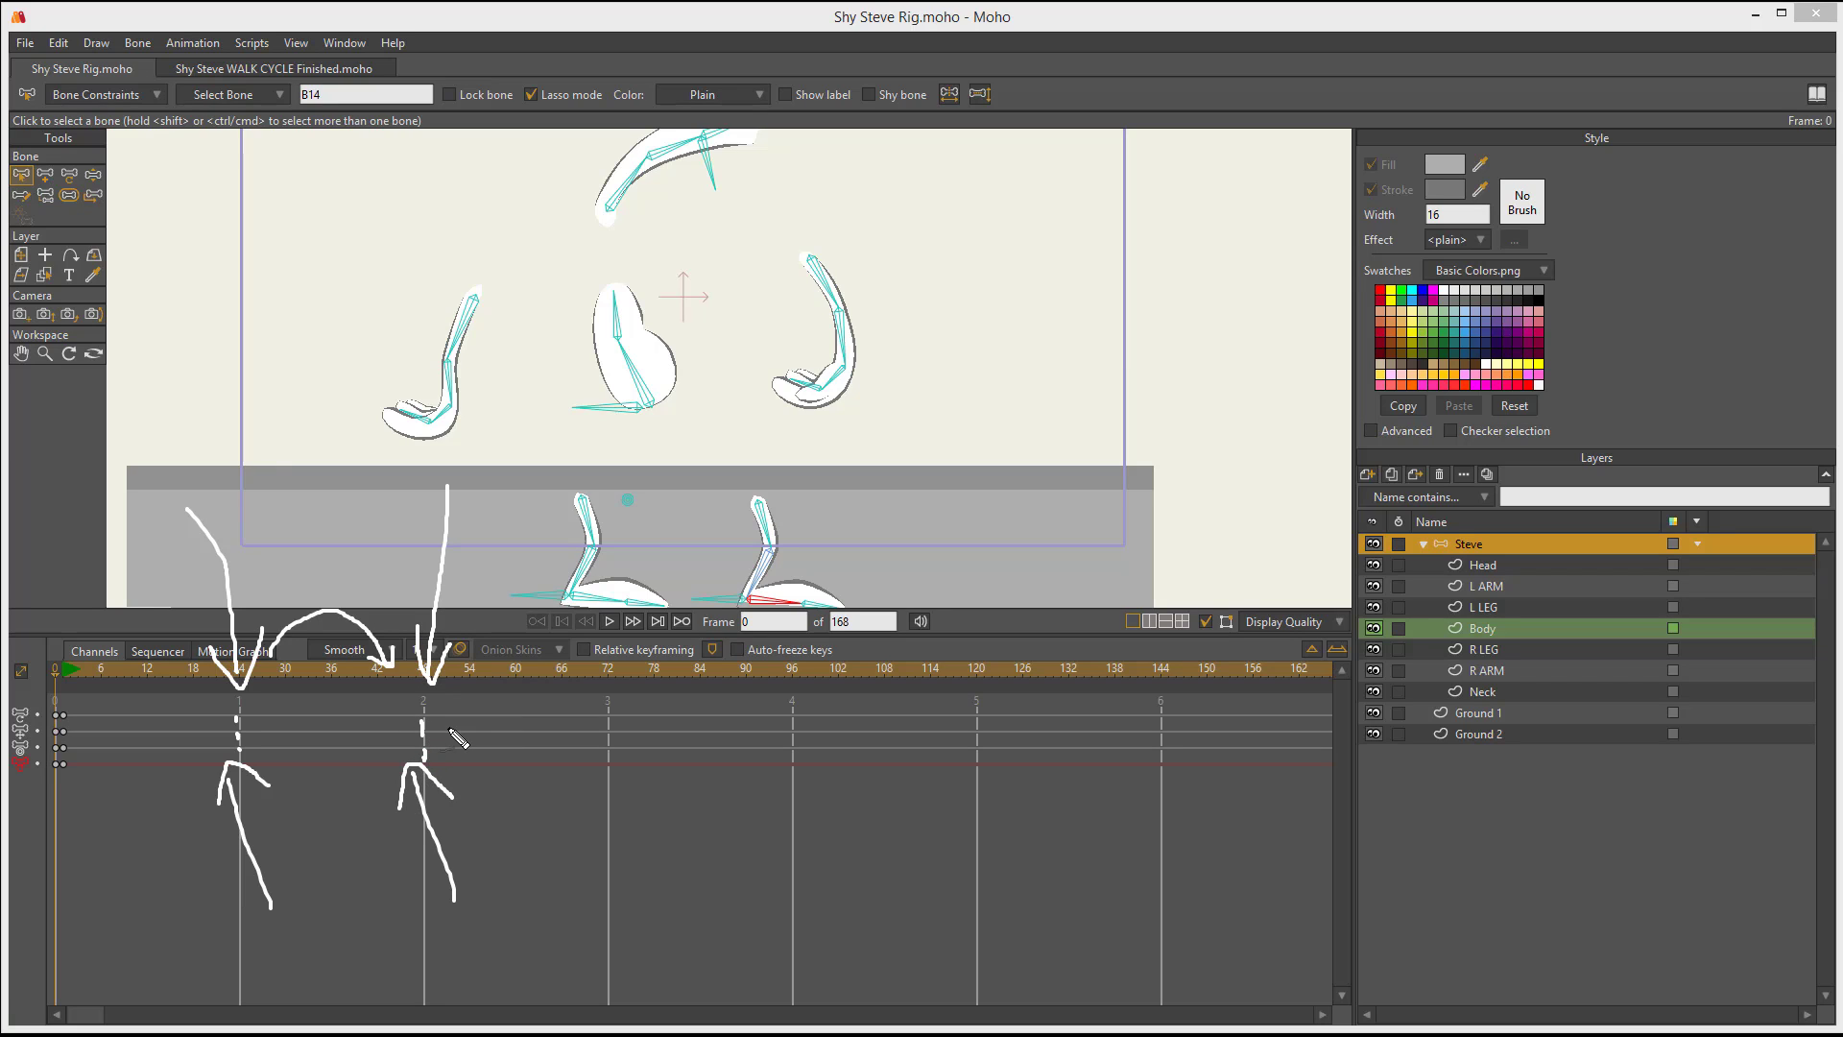
mouse_move(610, 672)
left_mouse_down()
mouse_move(552, 757)
mouse_move(576, 826)
mouse_move(670, 765)
mouse_move(649, 644)
mouse_move(568, 680)
mouse_move(407, 501)
mouse_move(271, 591)
left_mouse_up()
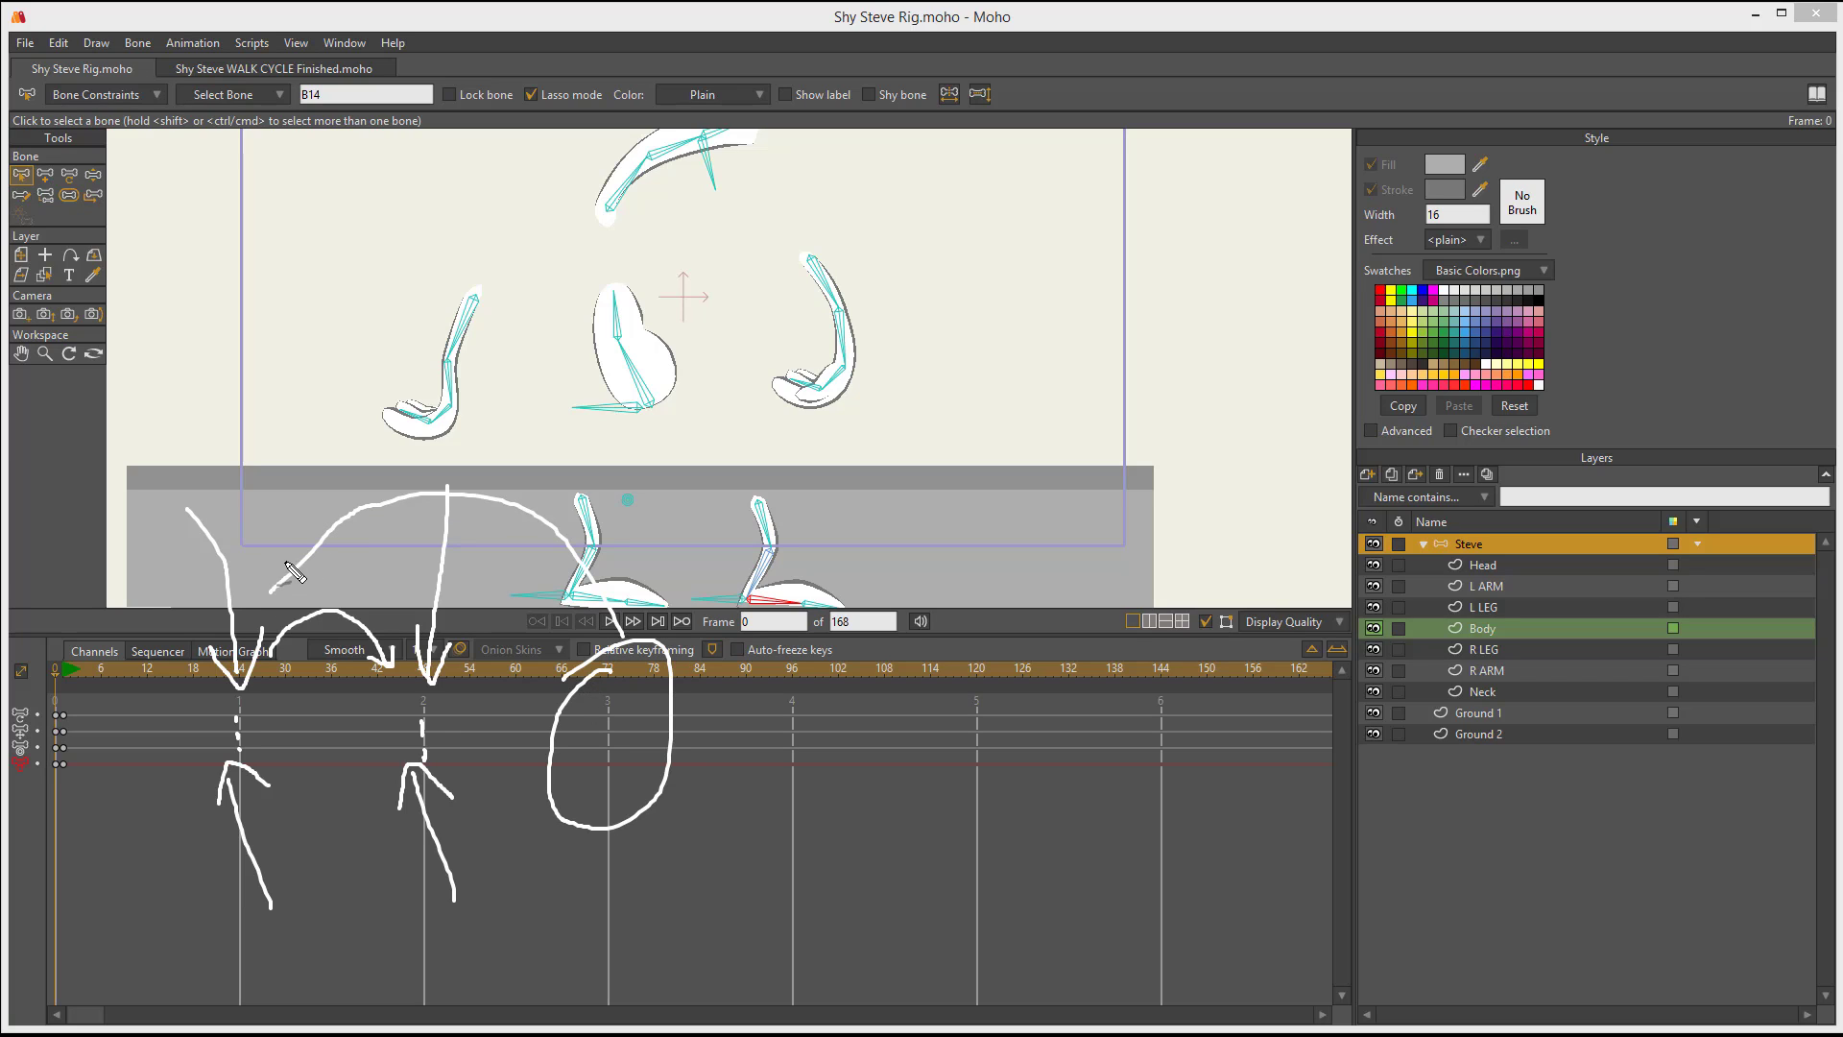
key("Escape")
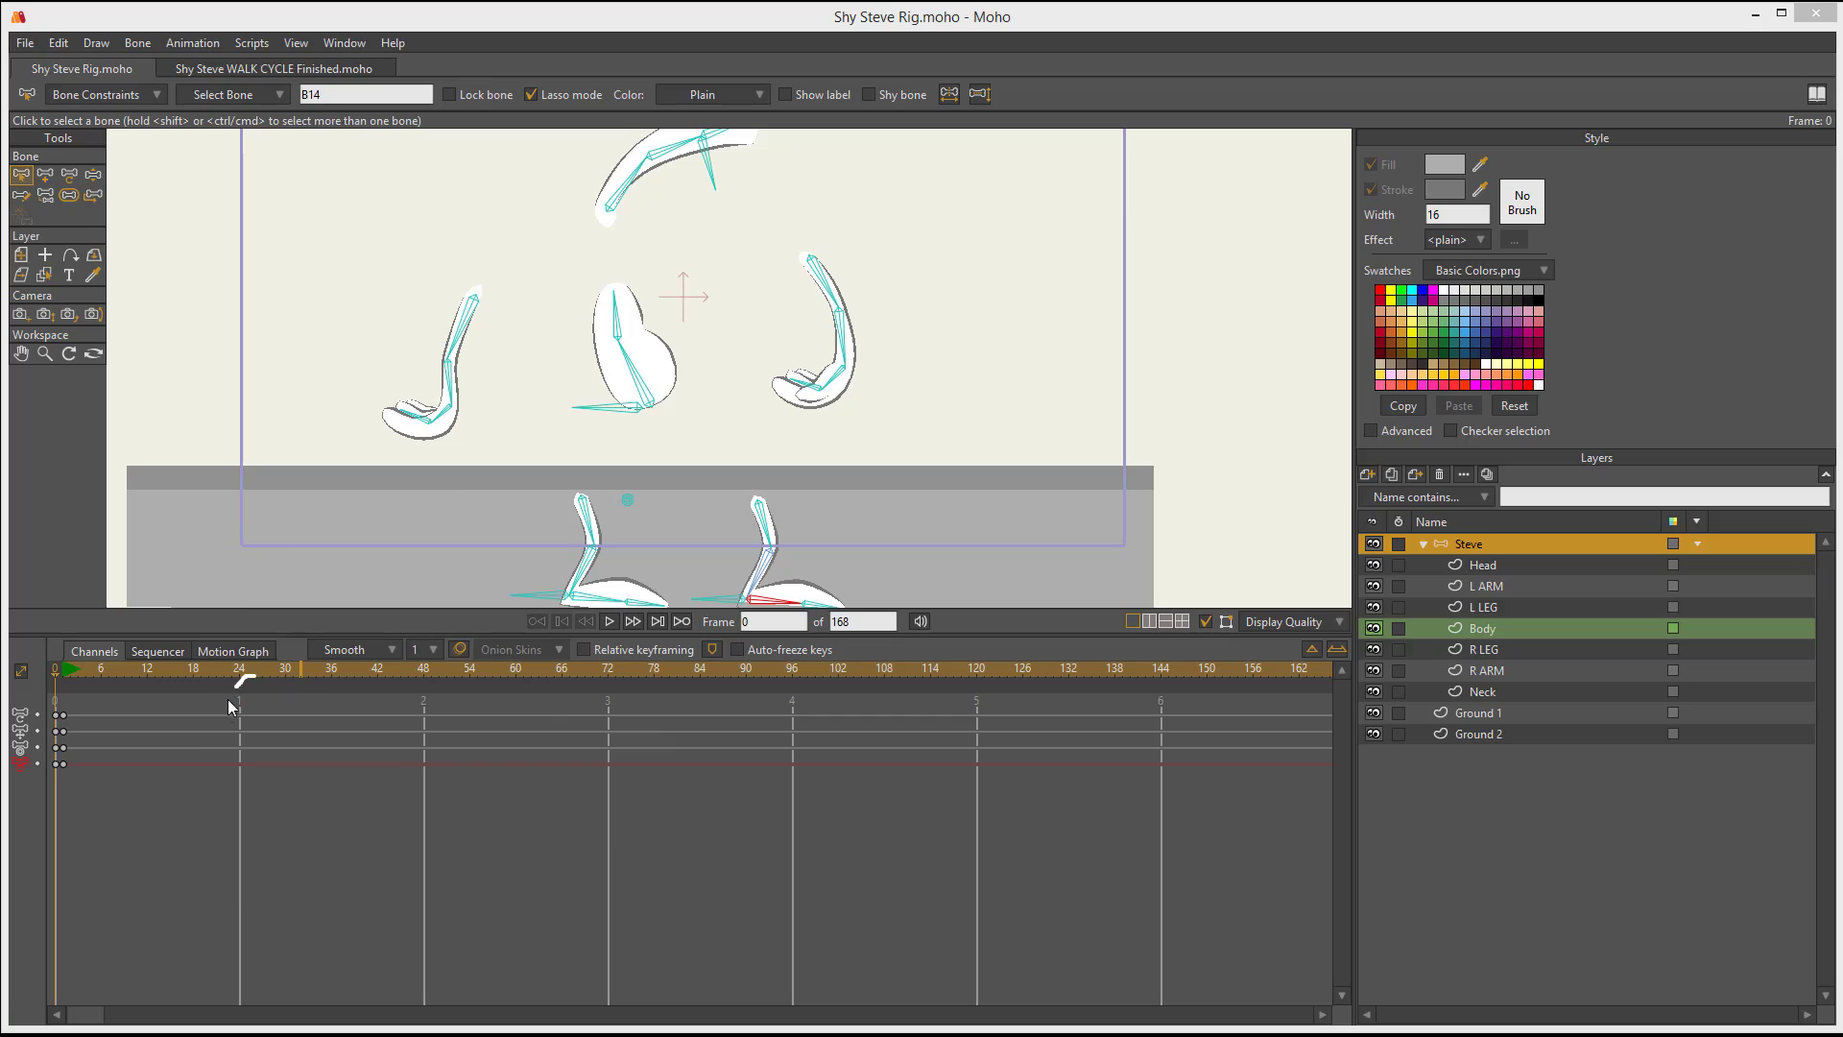
left_click_drag(236, 689, 229, 682)
left_click_drag(455, 760, 424, 674)
mouse_move(268, 667)
left_mouse_down()
mouse_move(348, 610)
mouse_move(527, 595)
mouse_move(580, 663)
left_mouse_up()
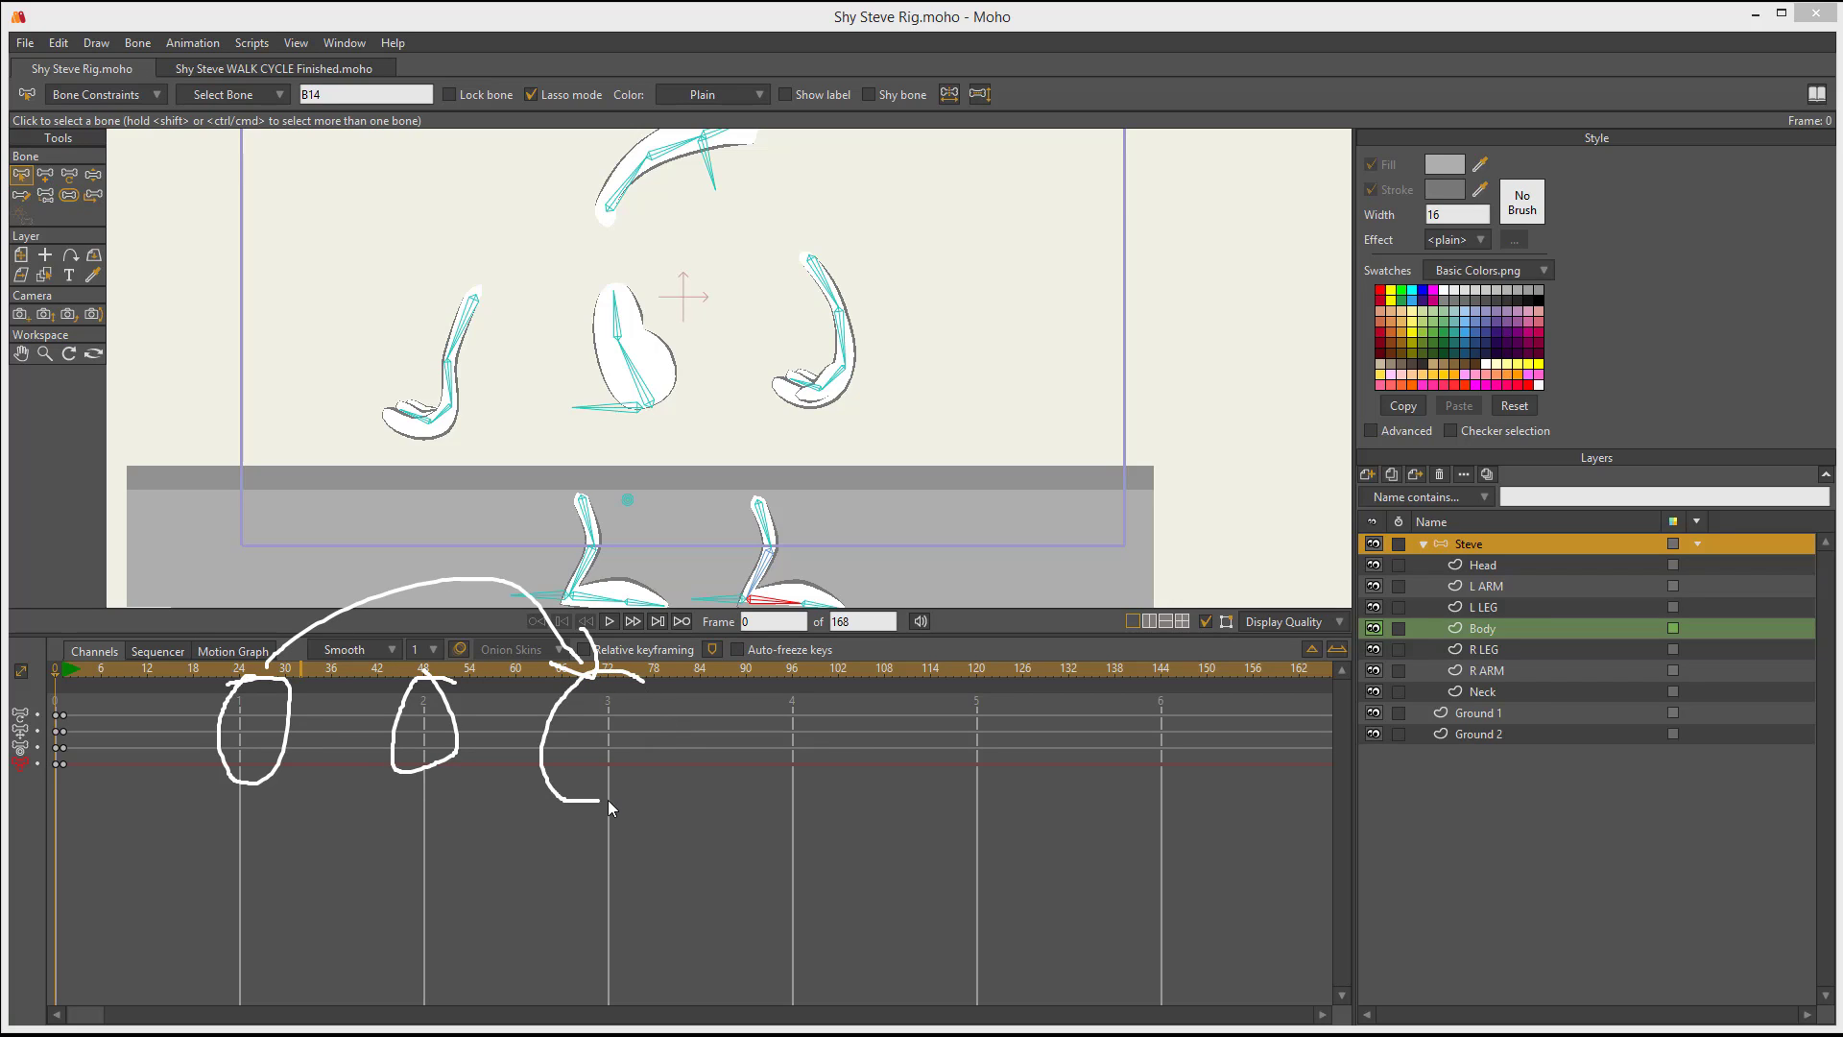
left_click_drag(629, 674, 639, 676)
mouse_move(444, 670)
left_mouse_down()
mouse_move(574, 585)
mouse_move(670, 591)
mouse_move(753, 661)
mouse_move(787, 662)
mouse_move(778, 682)
mouse_move(724, 656)
mouse_move(853, 628)
mouse_move(984, 665)
left_mouse_up()
key("Escape")
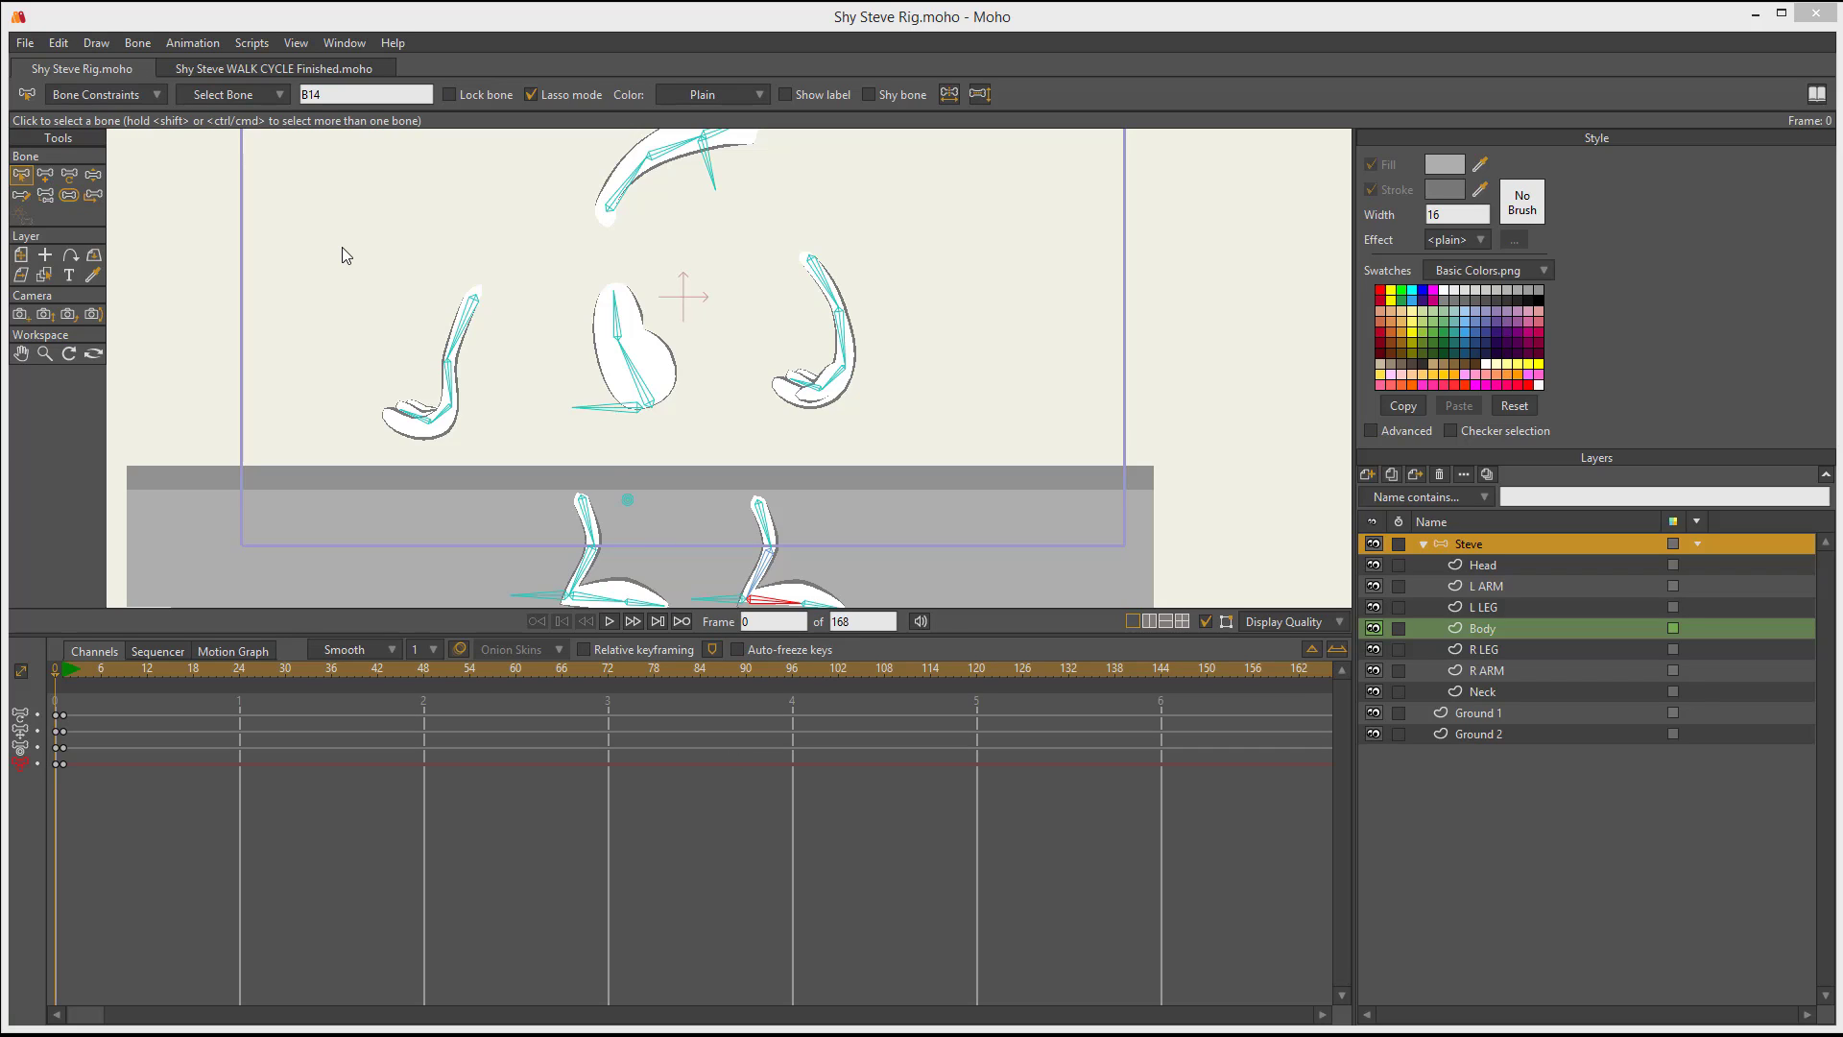
- Go to frame 24 and save the rig as a new file, adding the animator's first name and "Animation" after Shy Steve Rig
left_click_drag(131, 669, 240, 672)
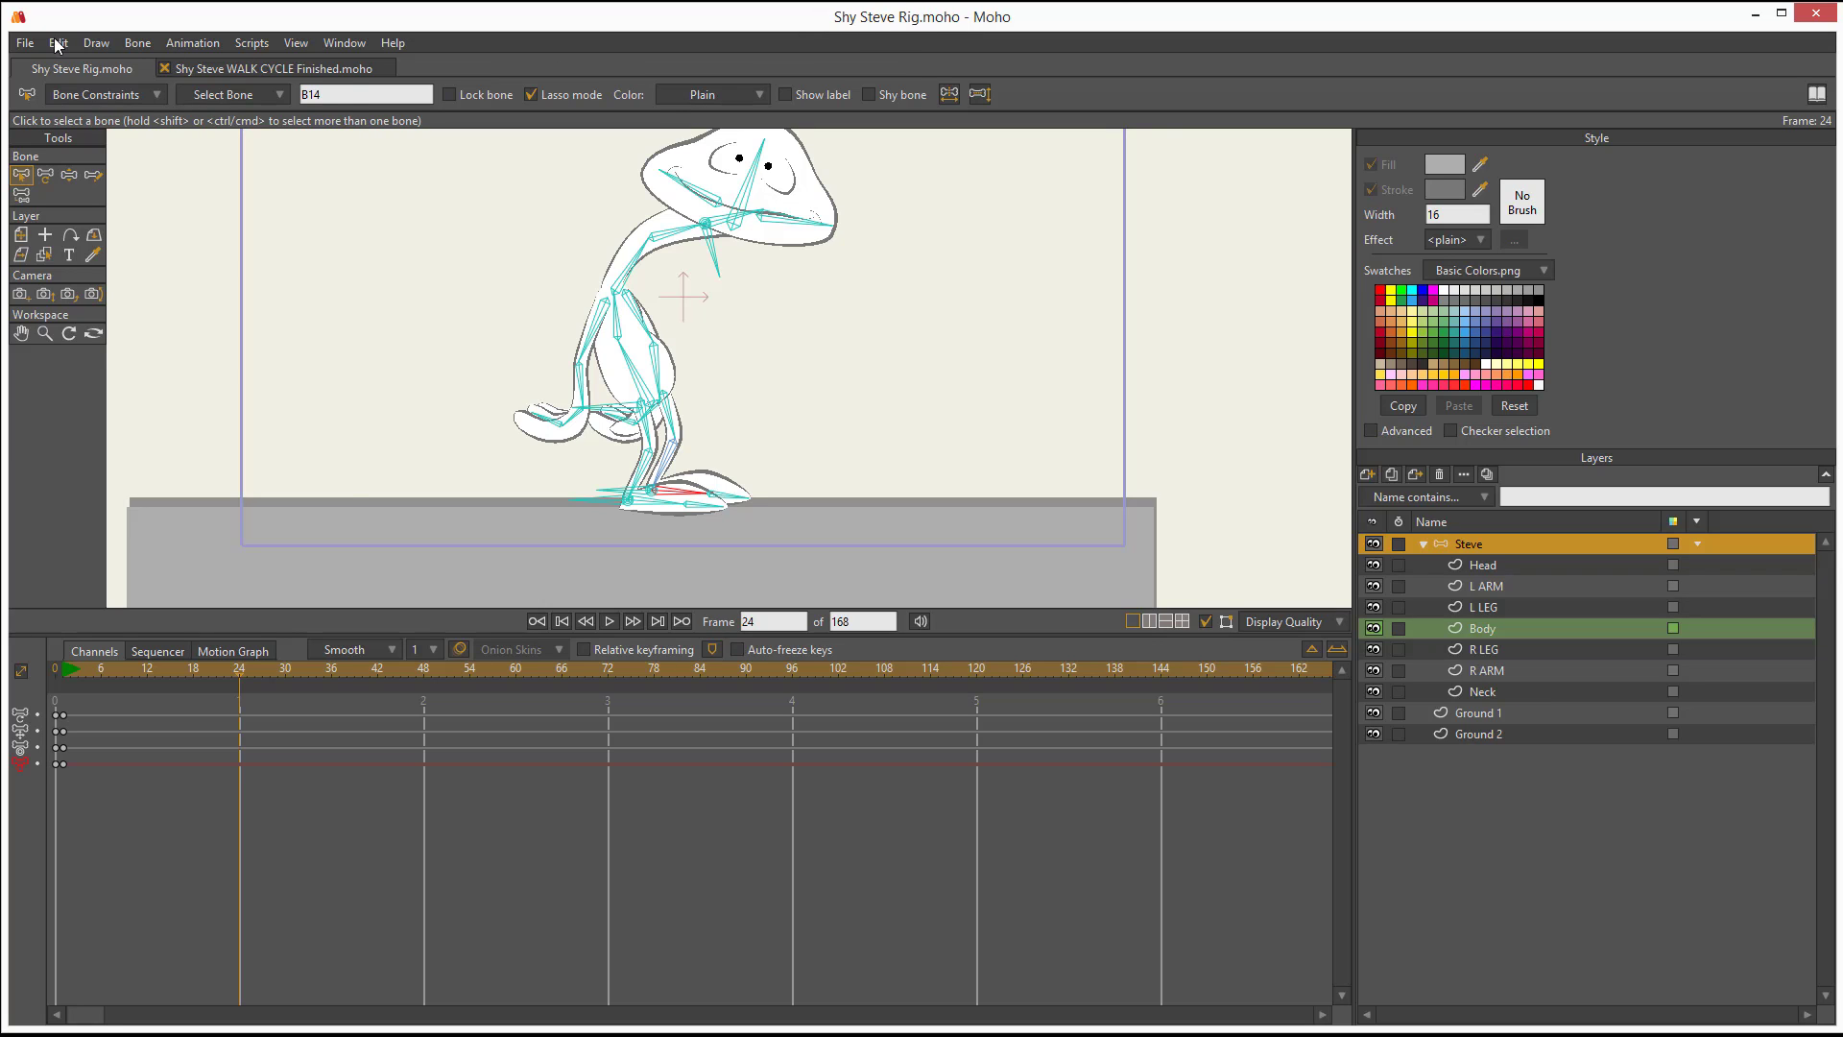
left_click(25, 43)
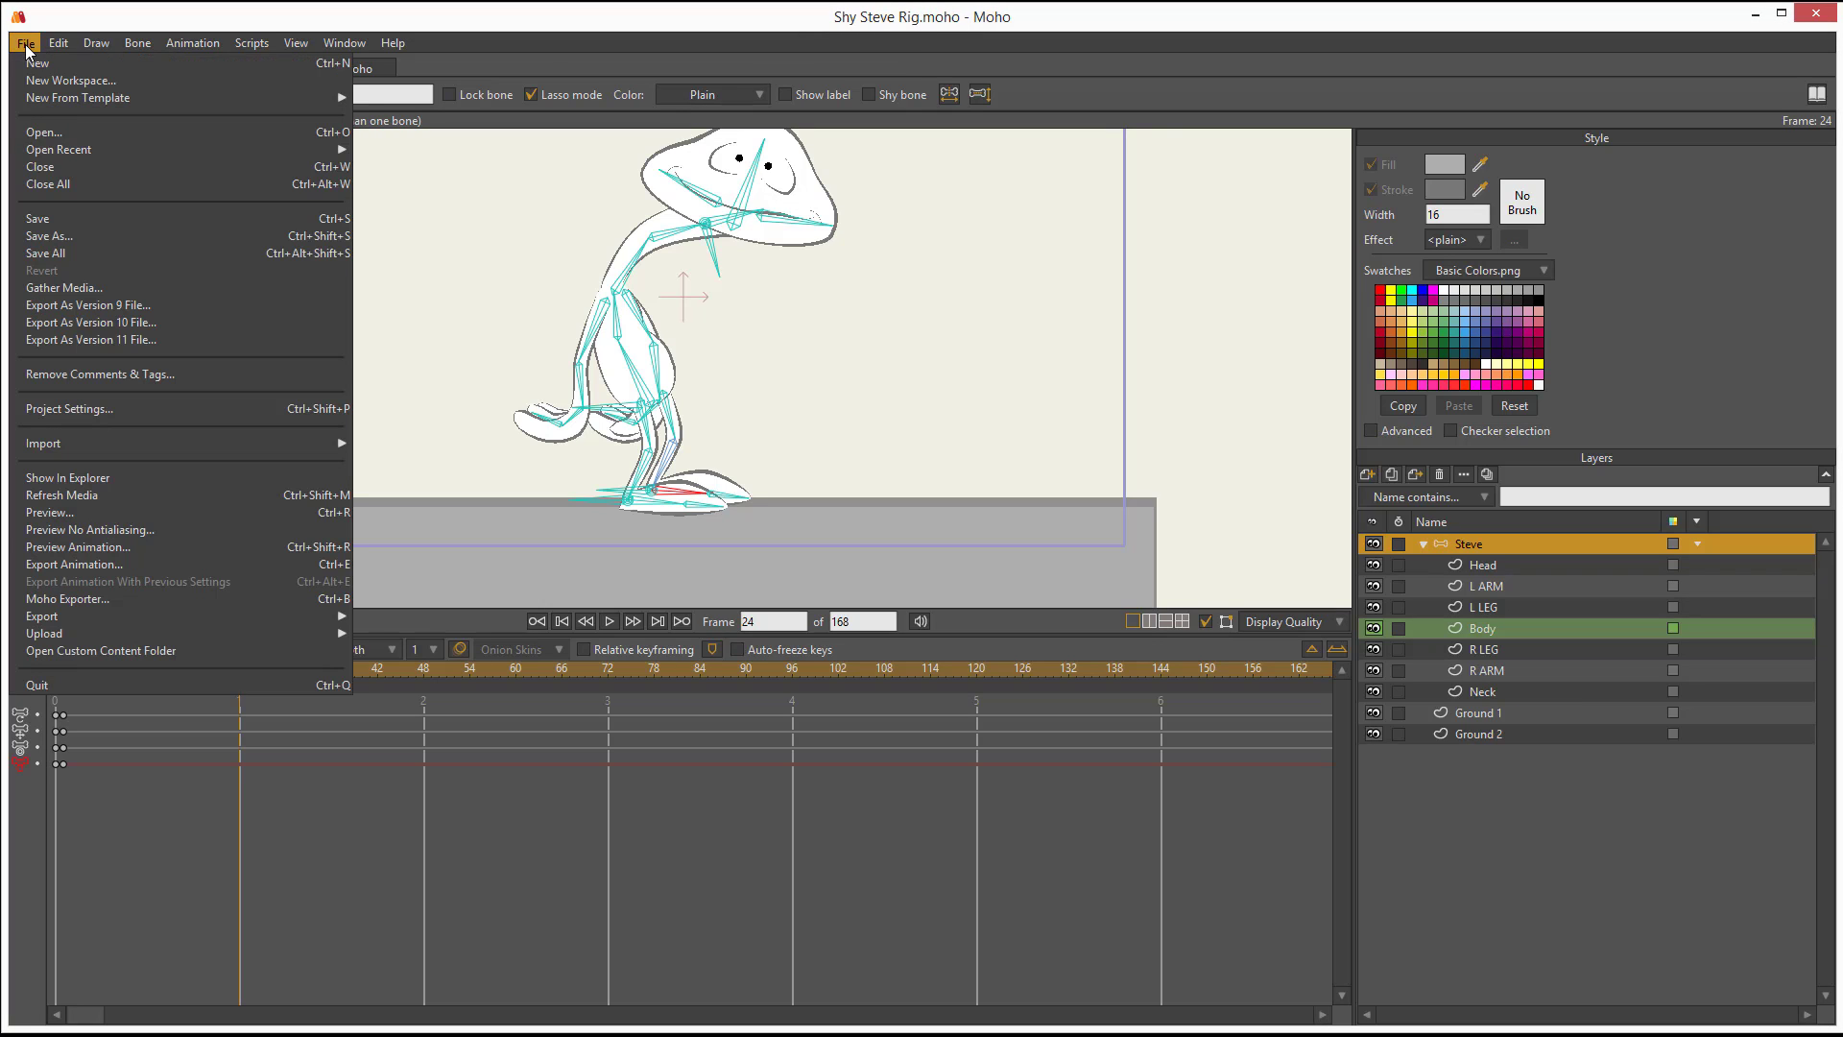
left_click(54, 237)
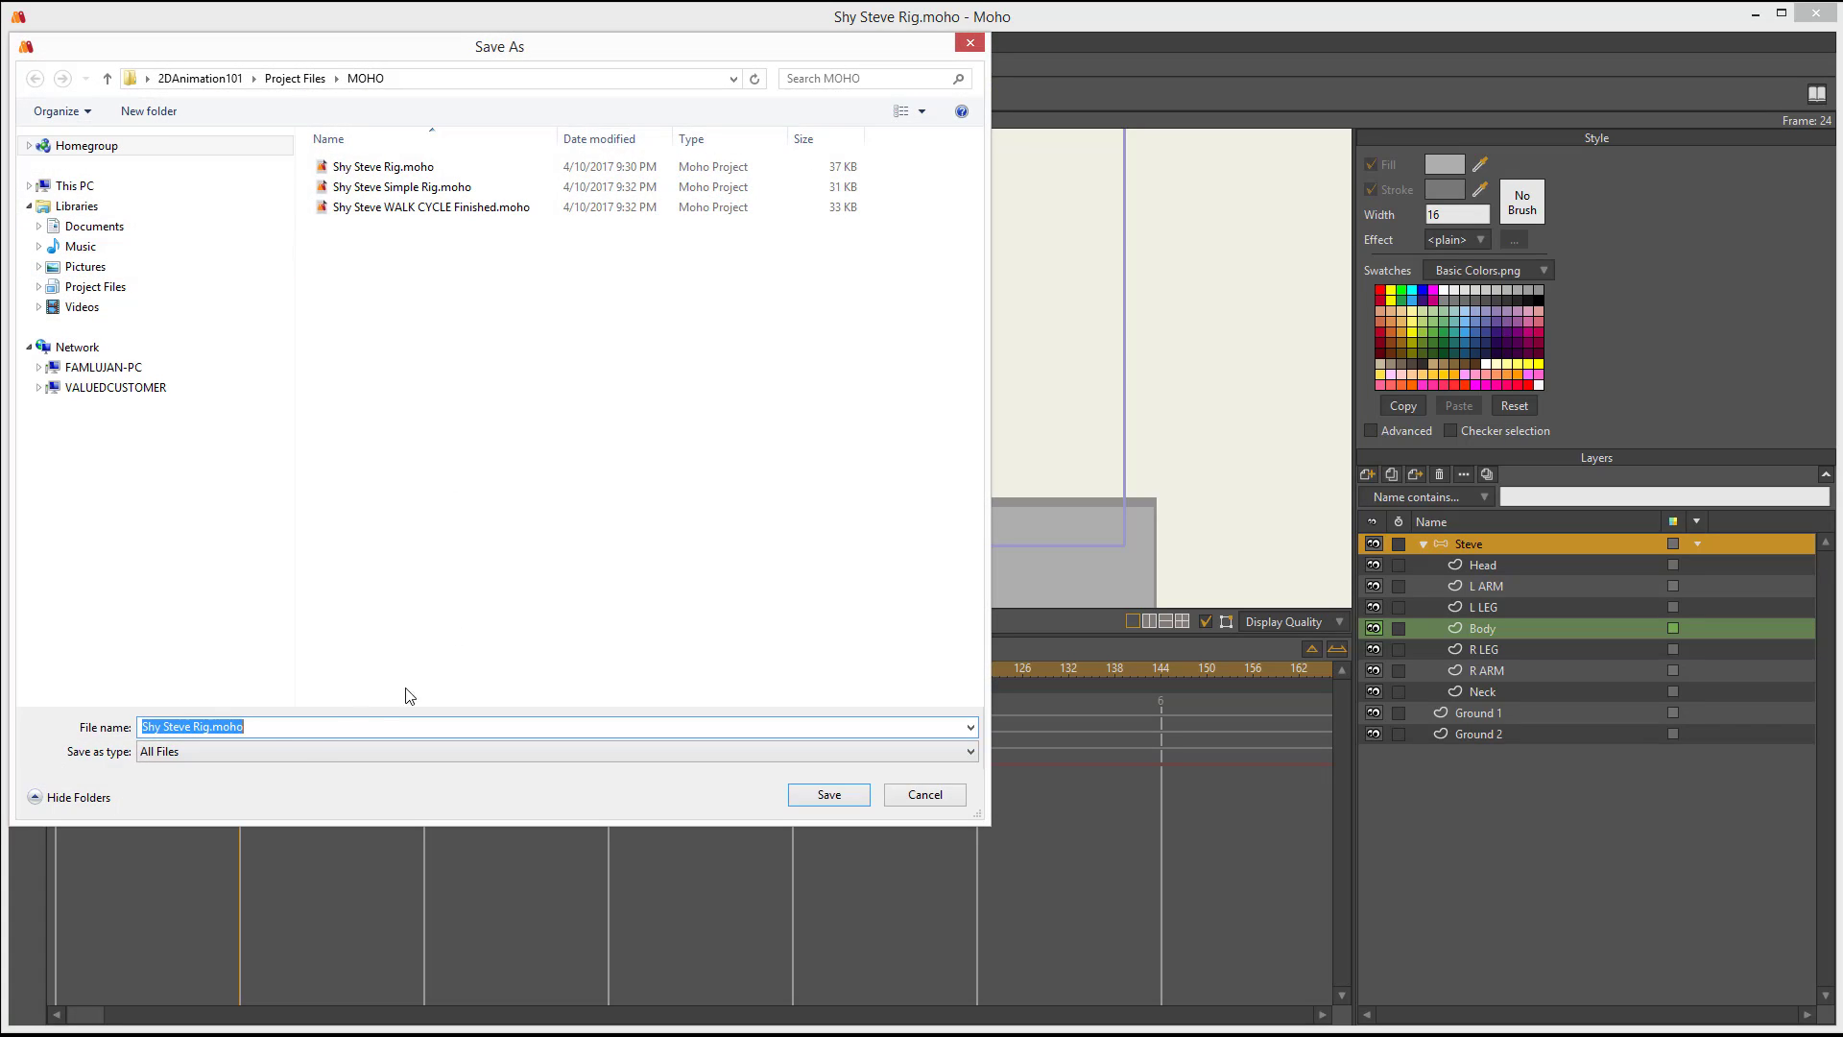
left_click(210, 728)
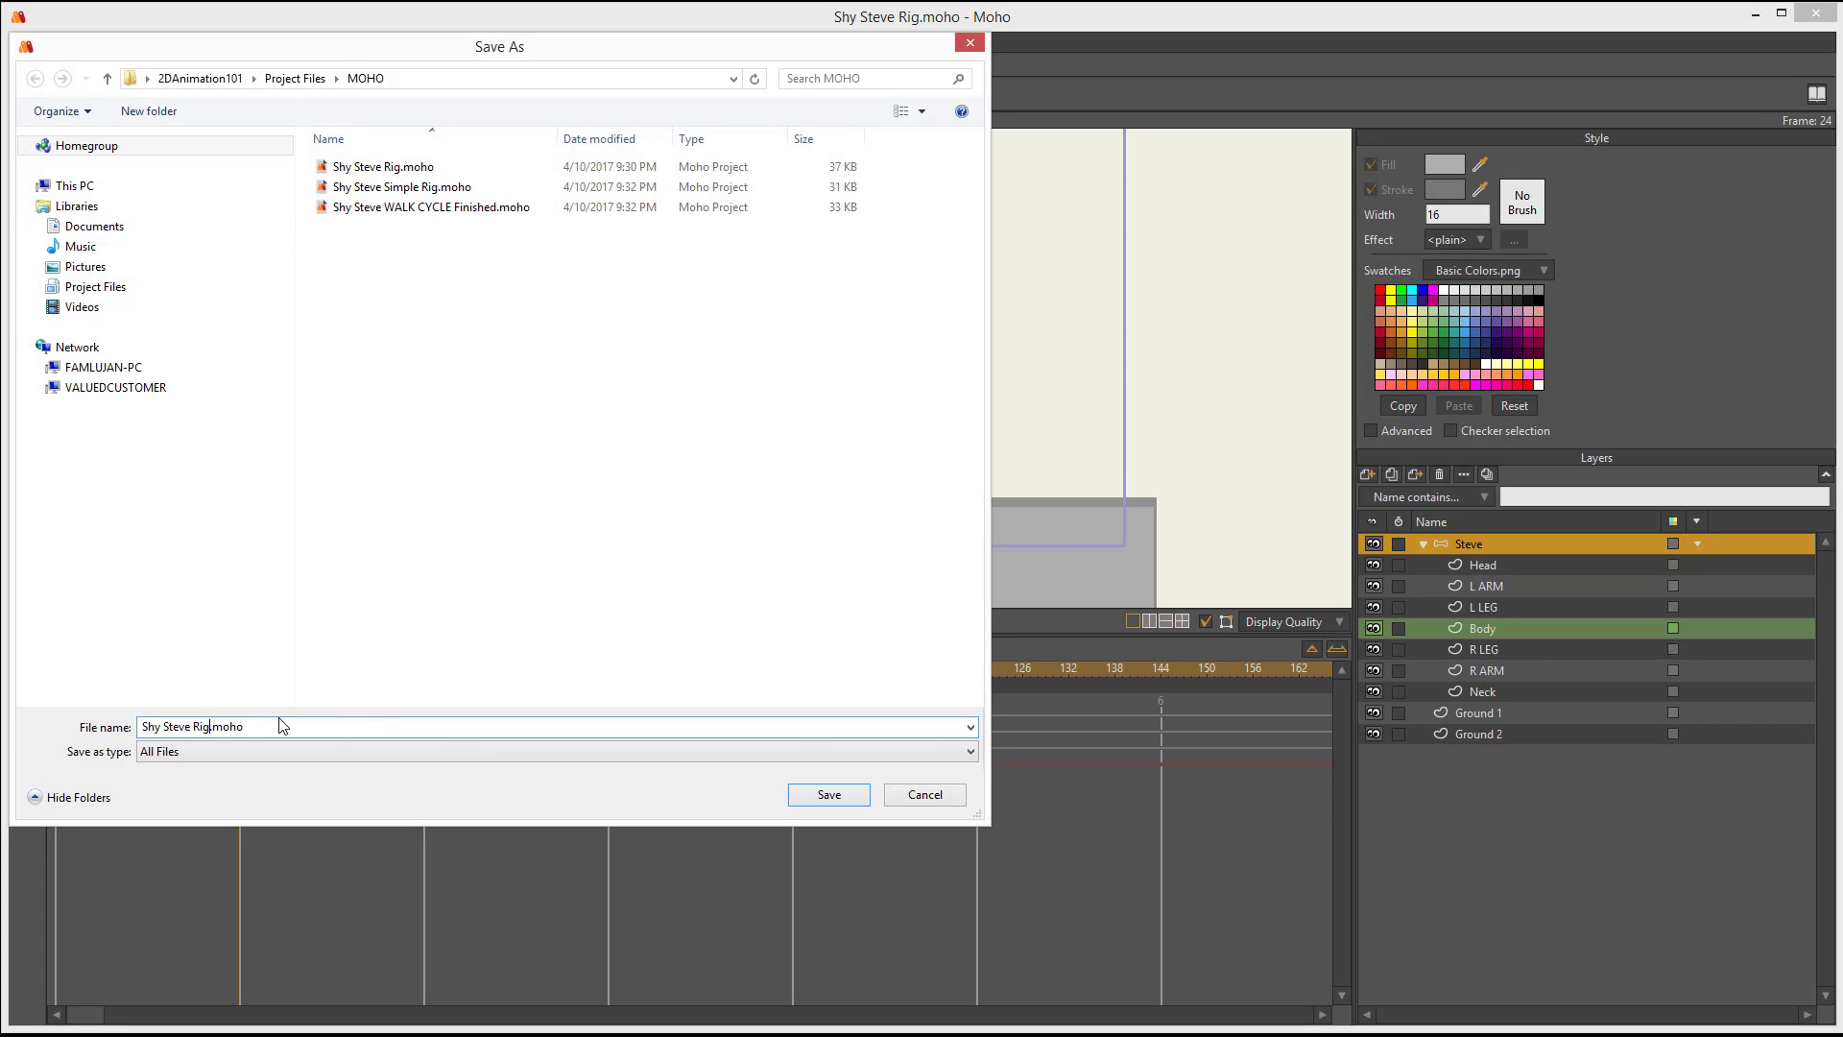
type("MARK Animation")
key("Return")
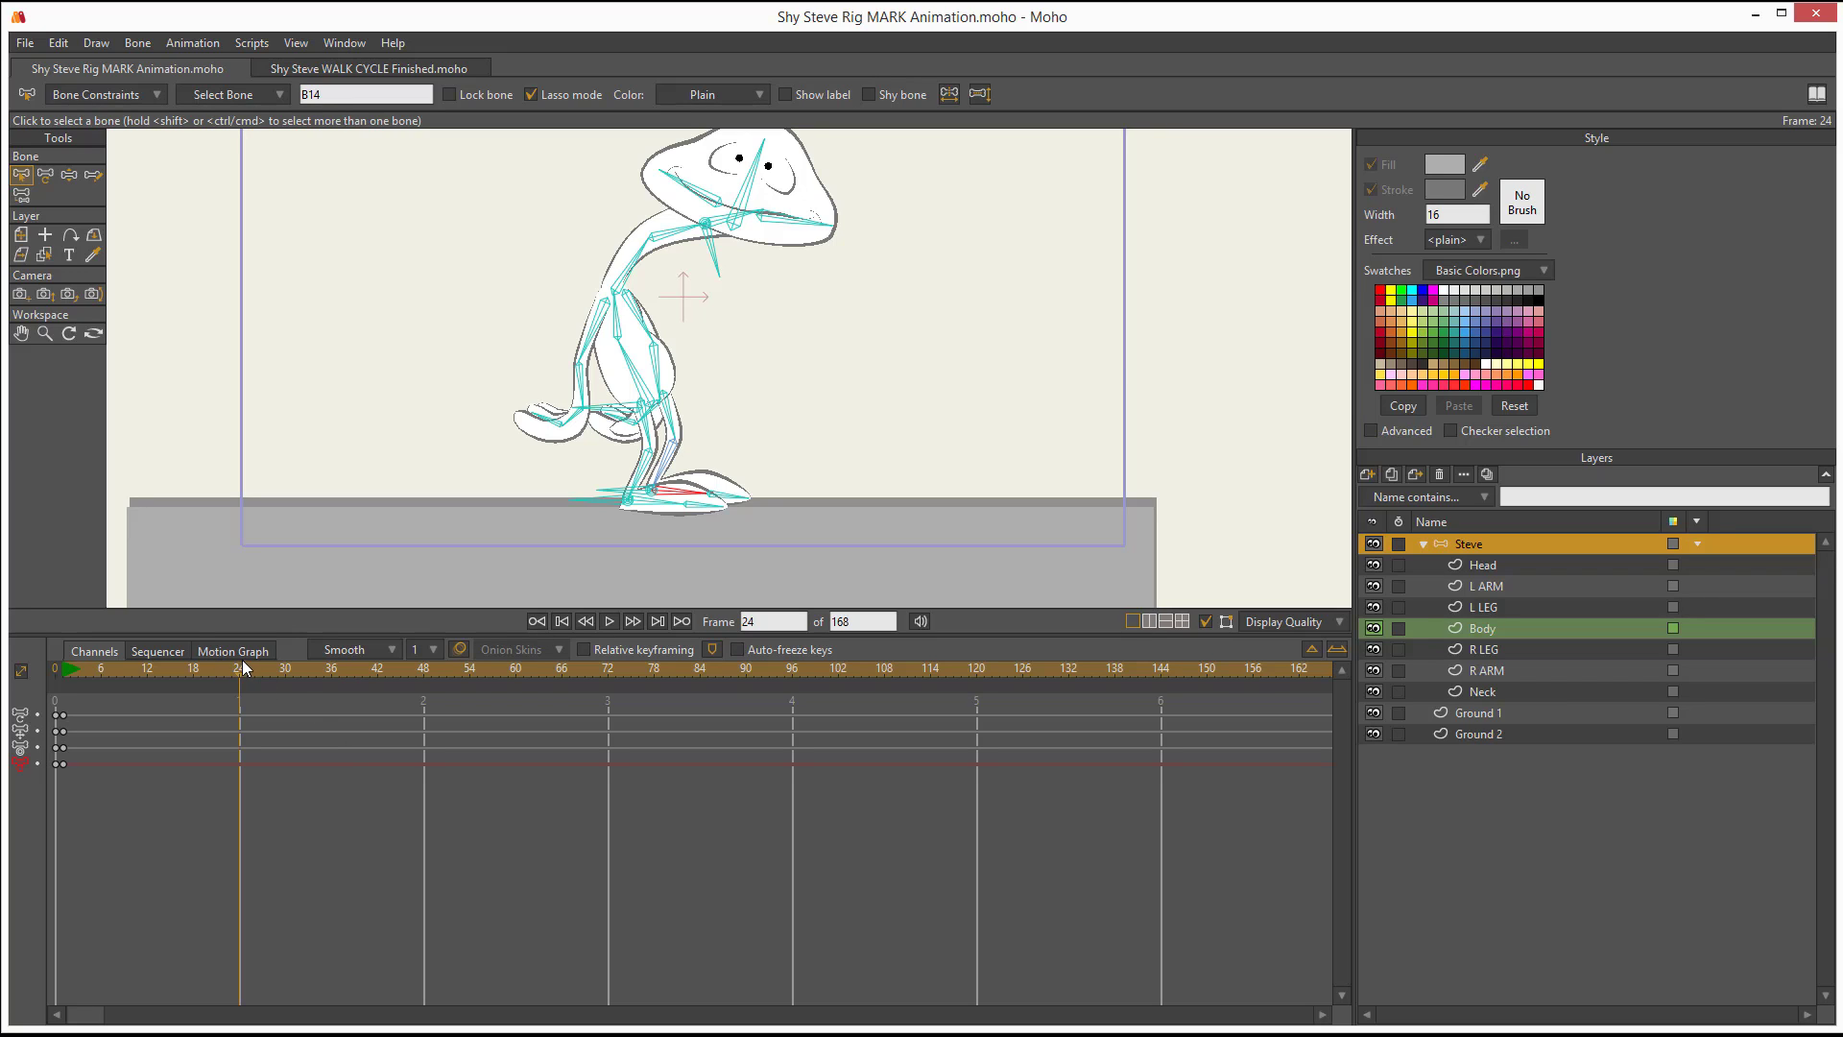
- Switch to the Shy Steve WALK CYCLE Finished document, scrub through its poses and return to frame 0
scroll(663, 520, "up", 2)
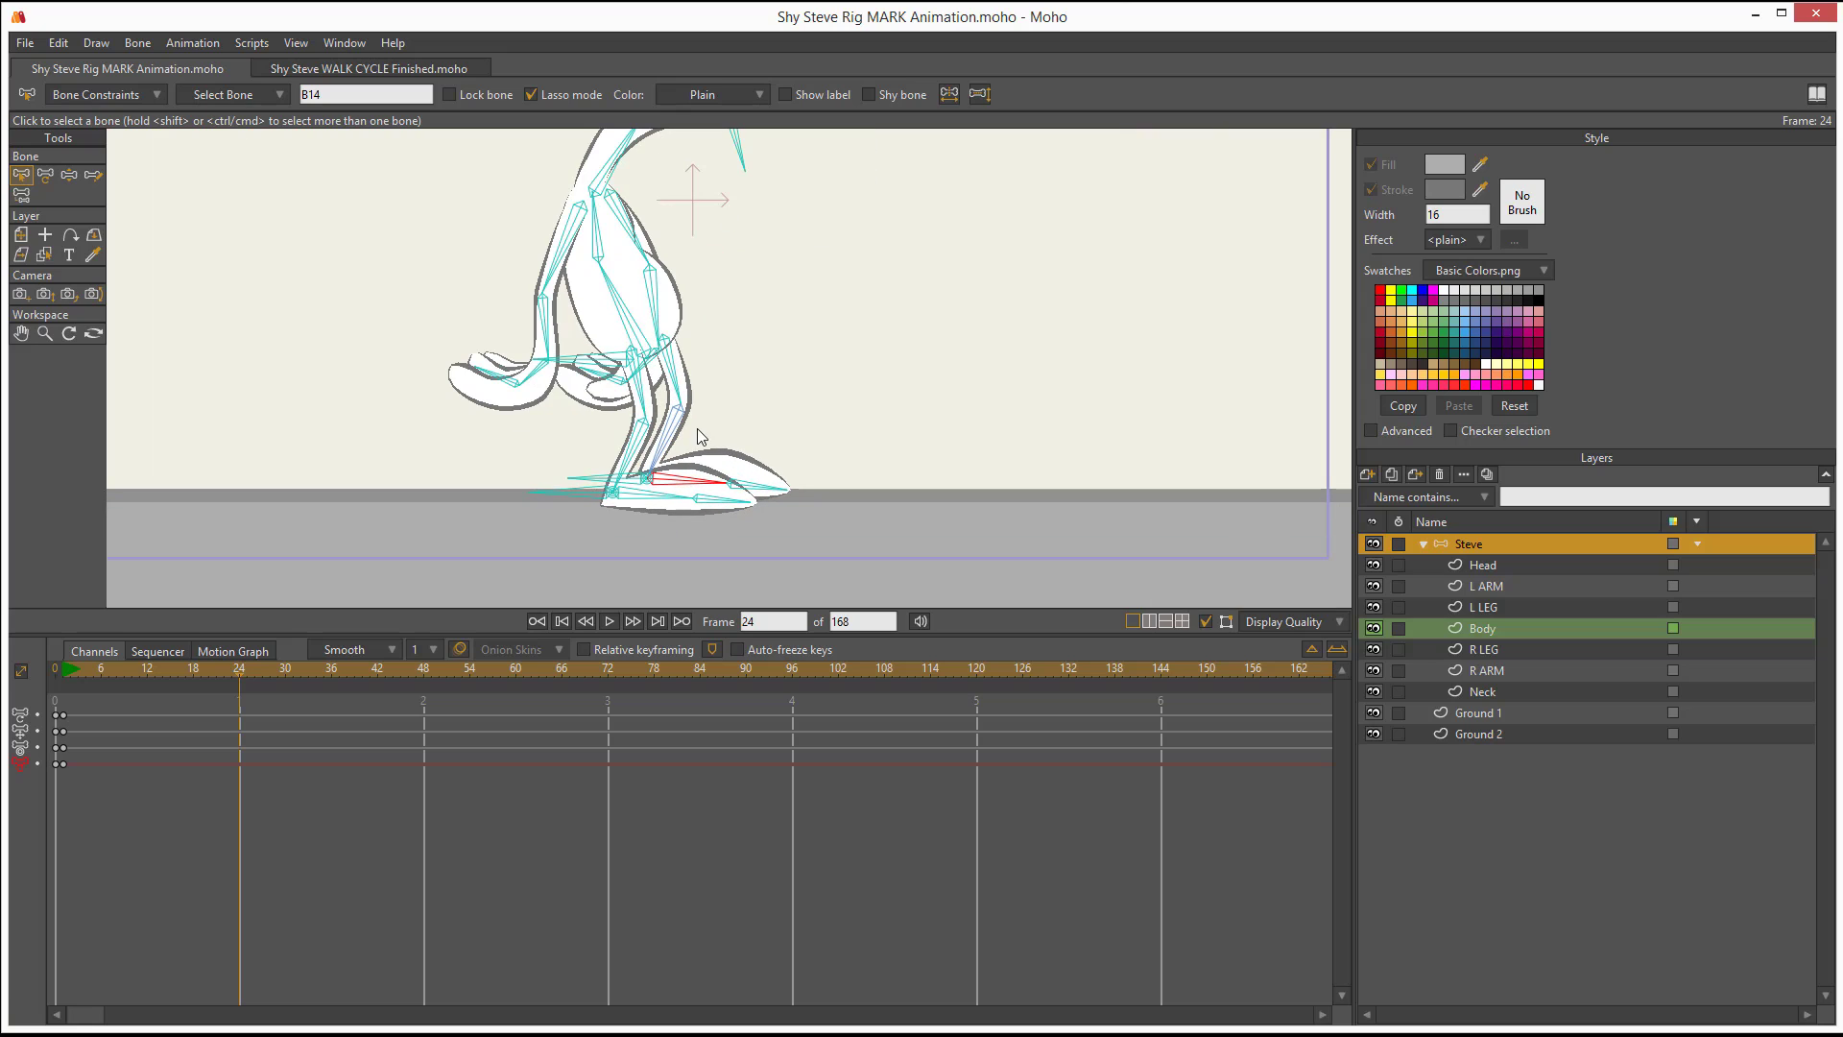
scroll(696, 428, "down", 1)
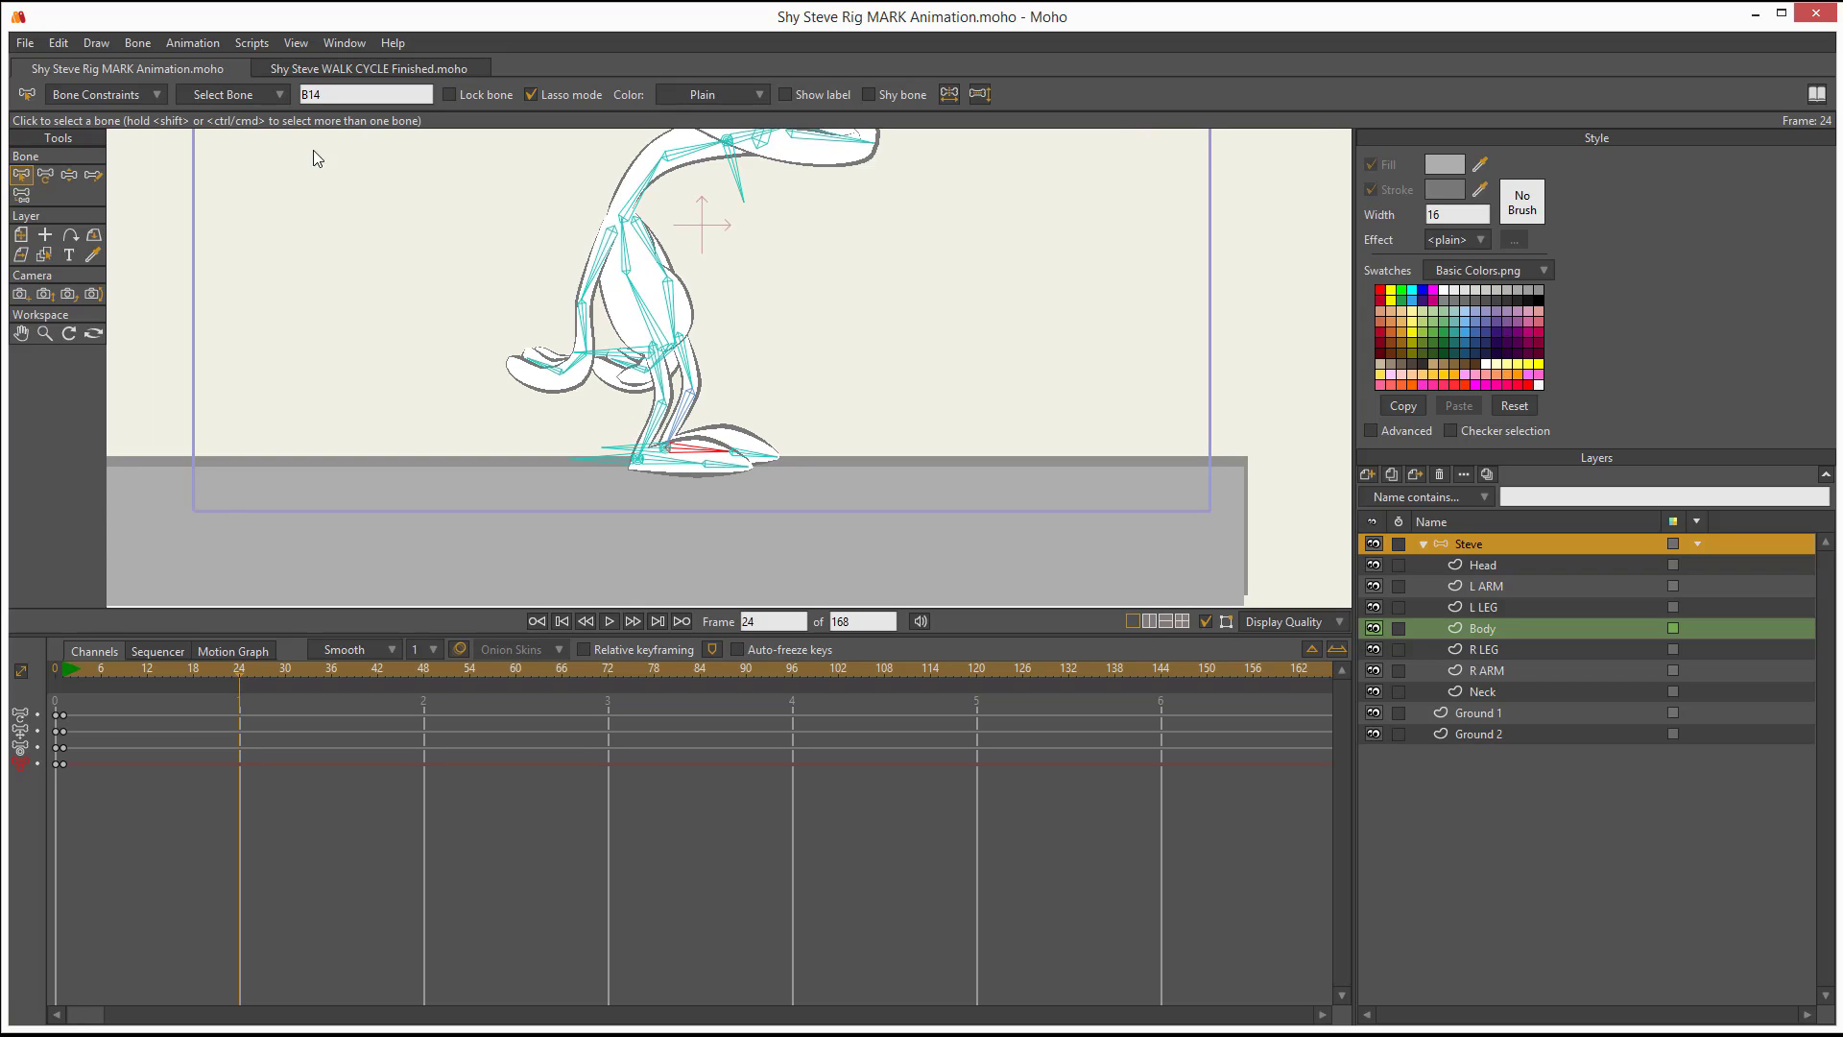
left_click(343, 69)
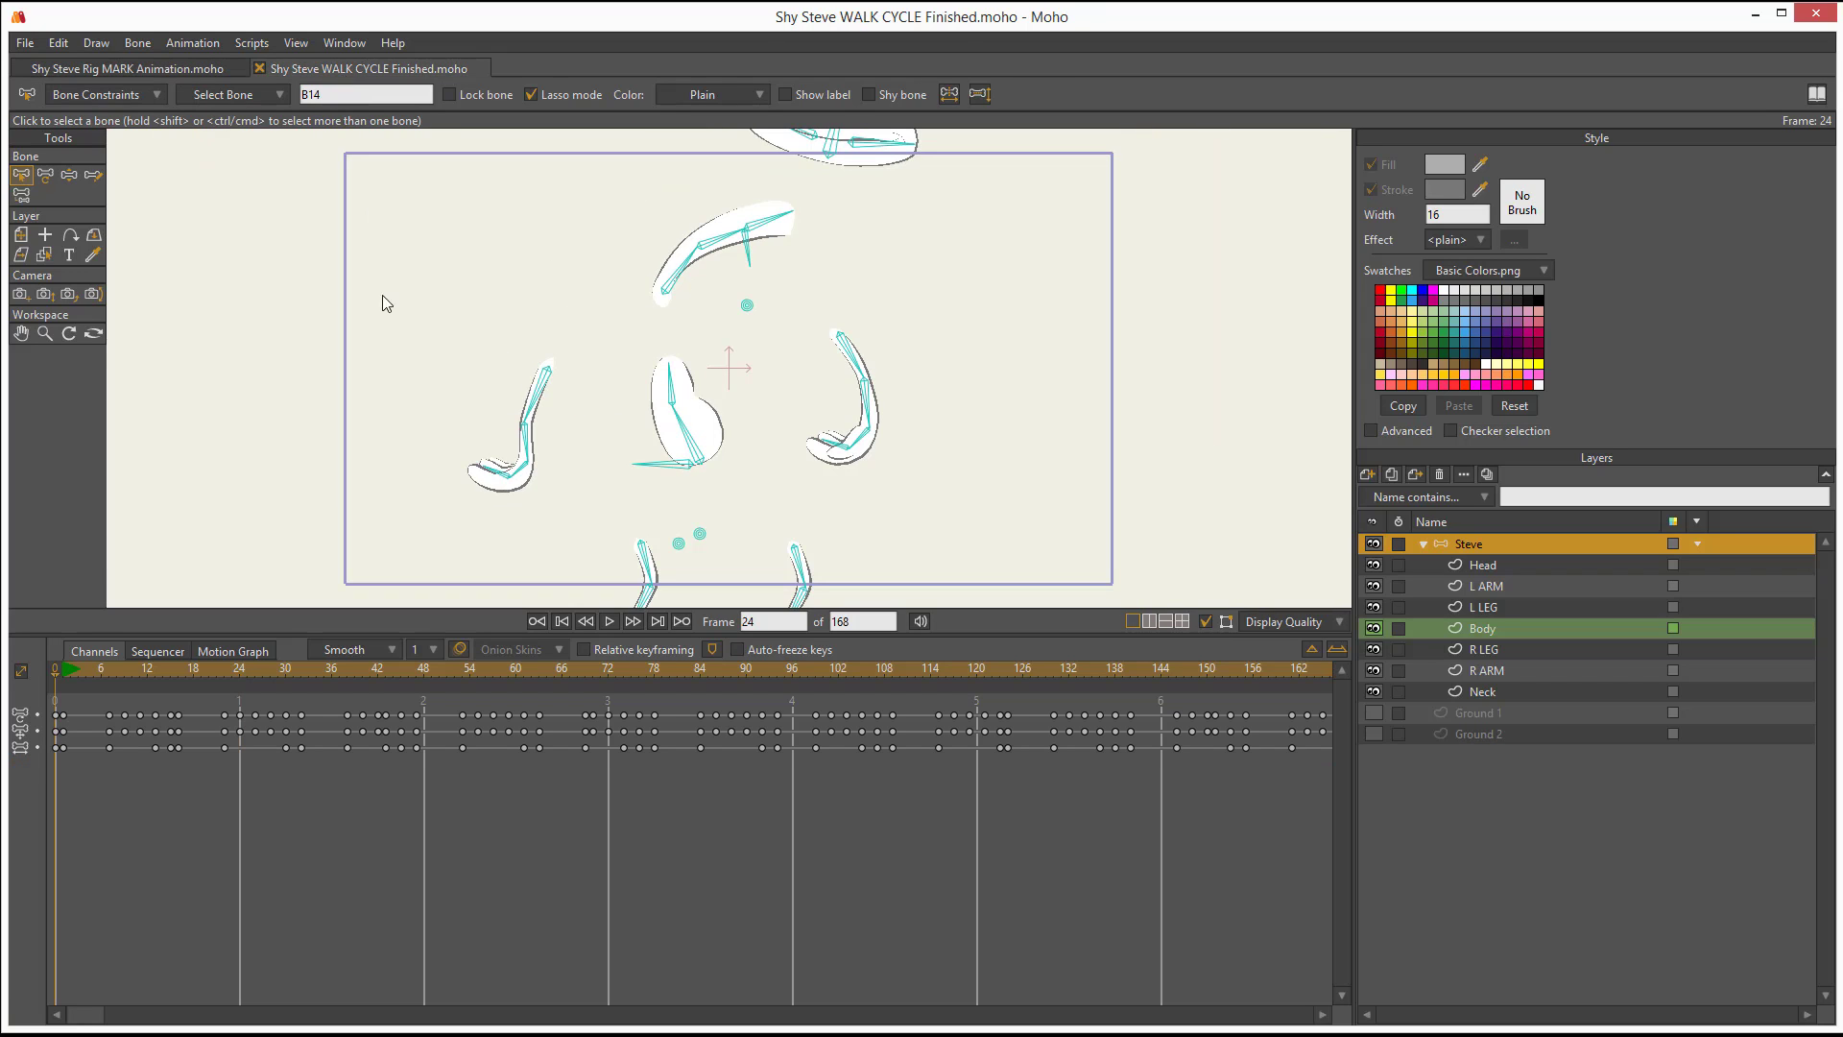
left_click(90, 669)
left_click_drag(90, 666, 815, 684)
left_click(56, 674)
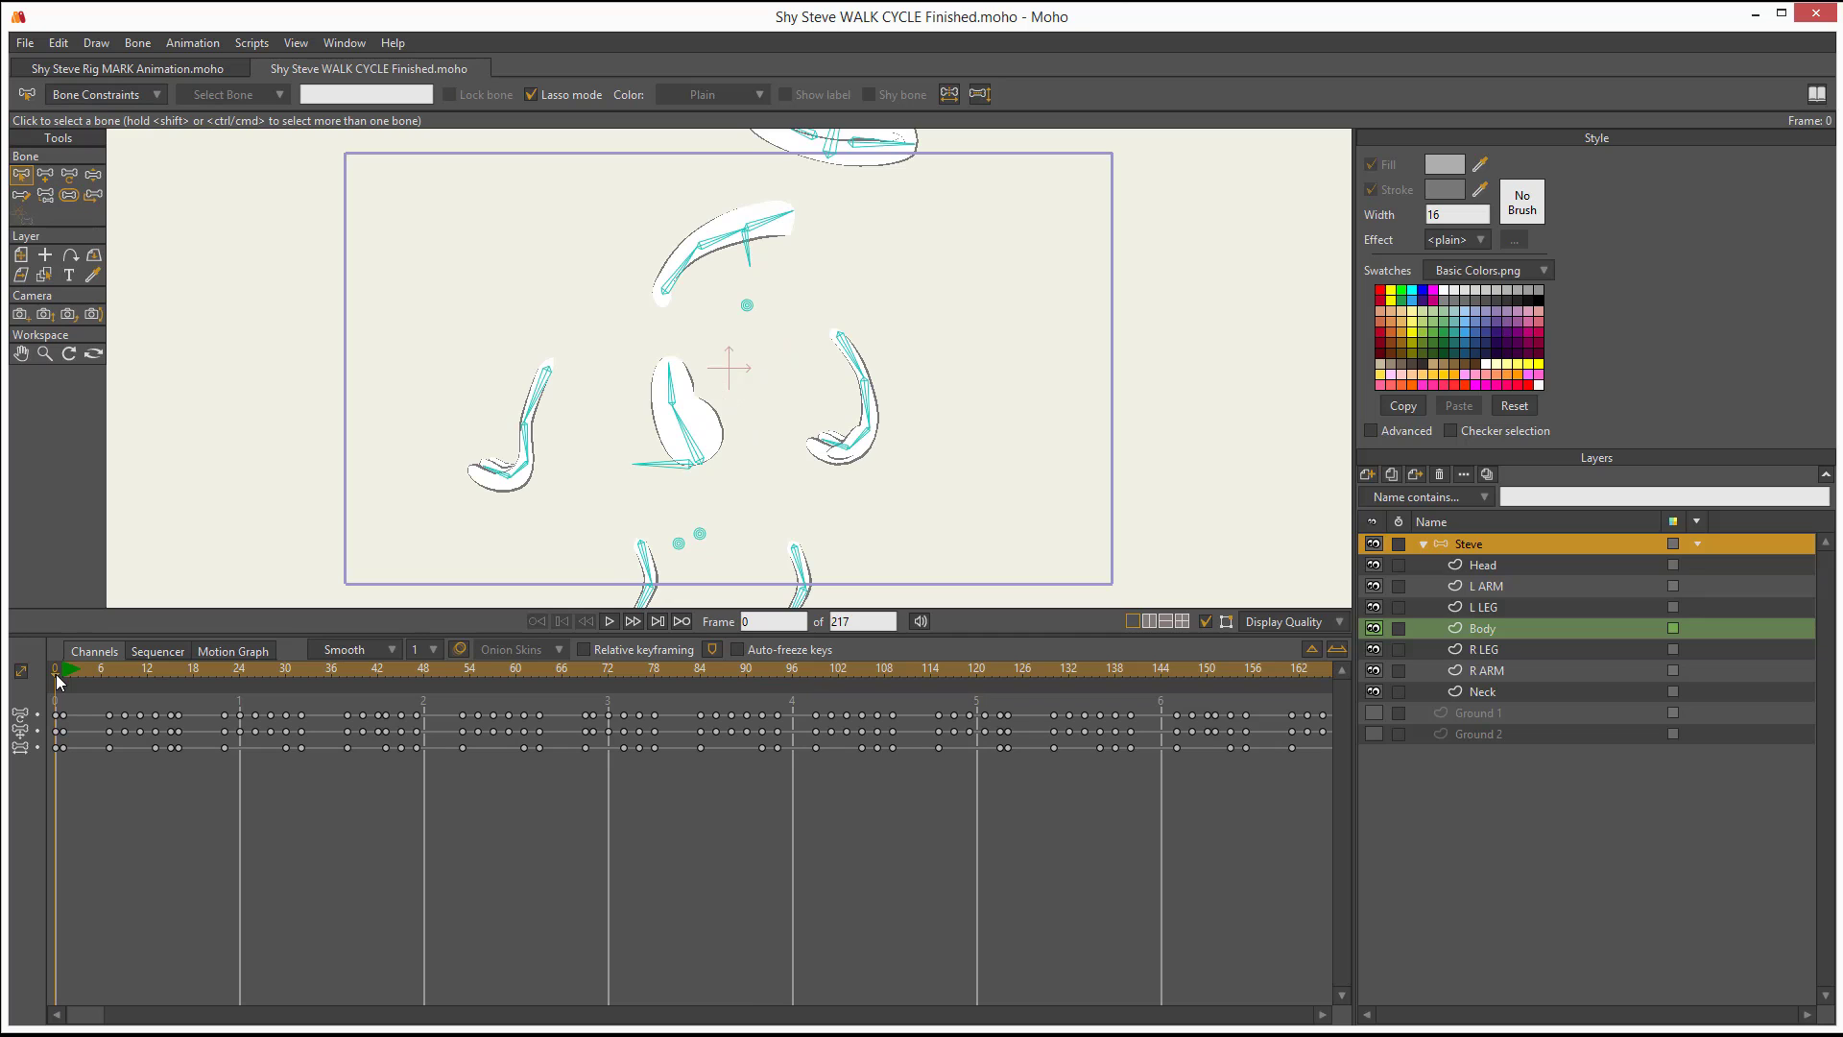
- Play the finished walk cycle and stop it at frame 49 to examine the leg pose
key("i")
key("space")
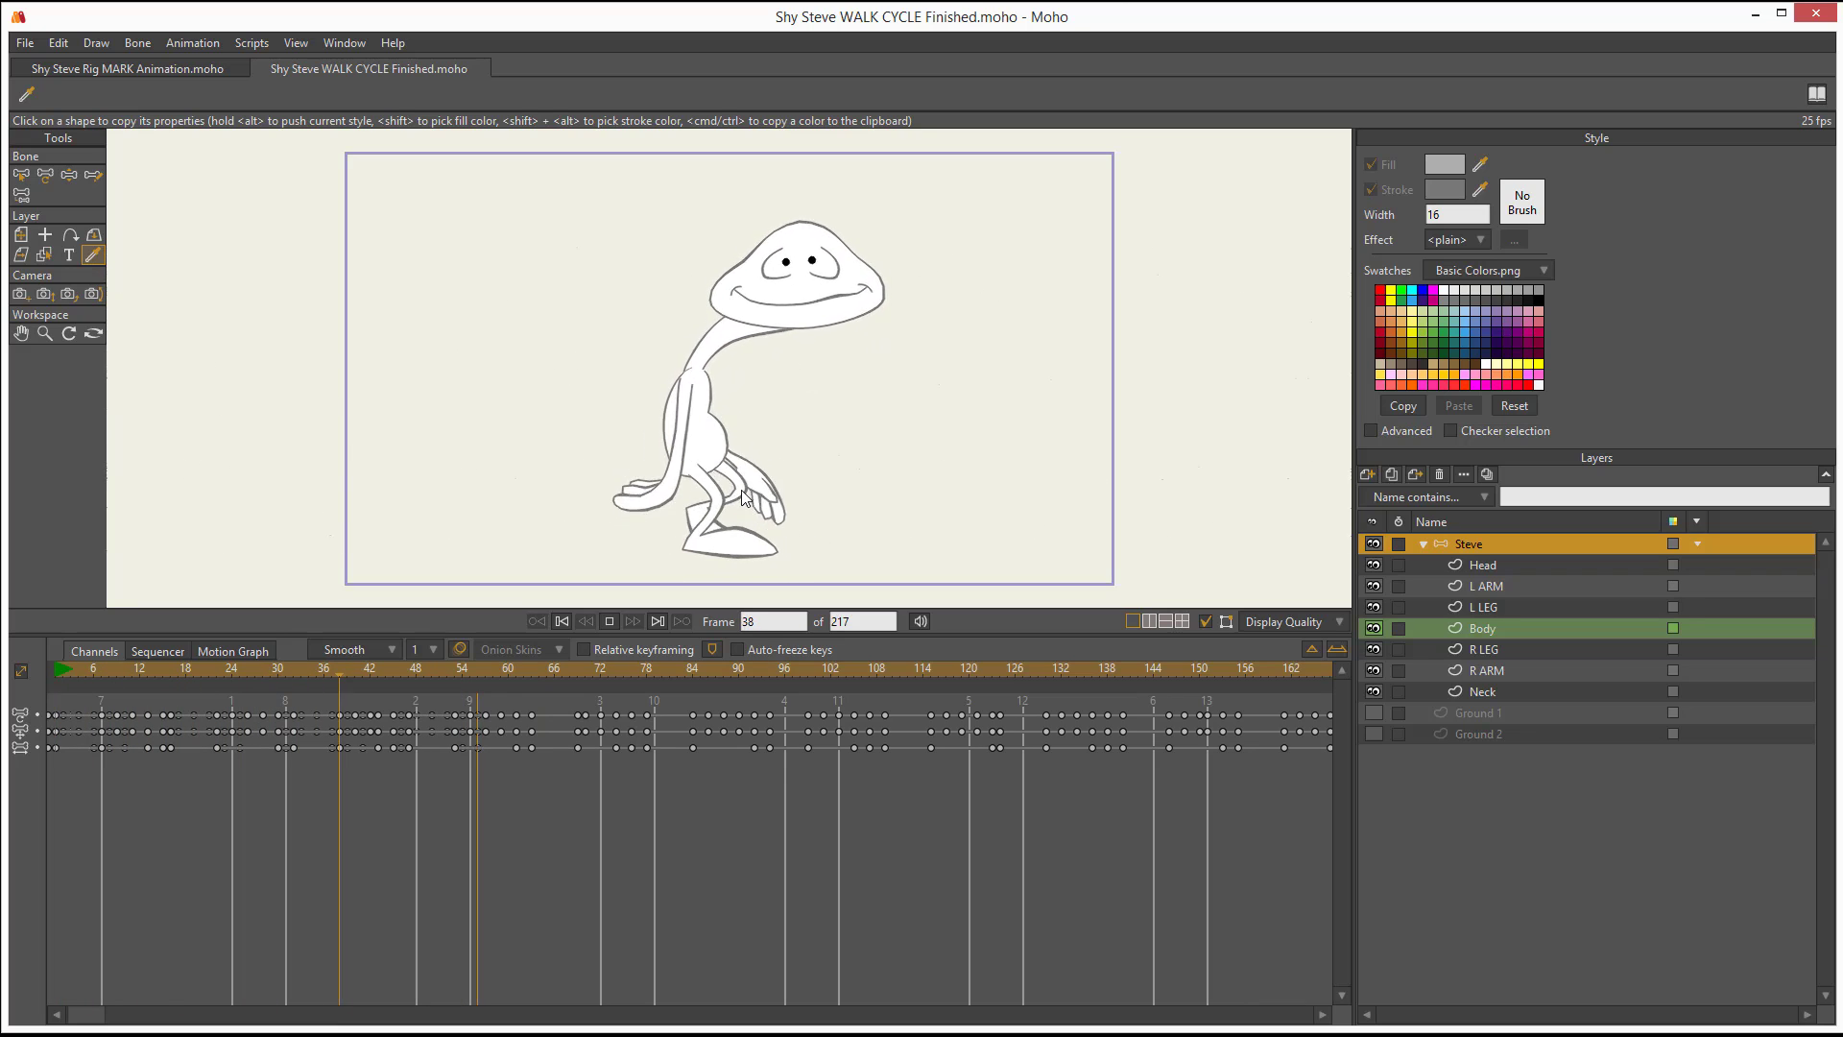
key("space")
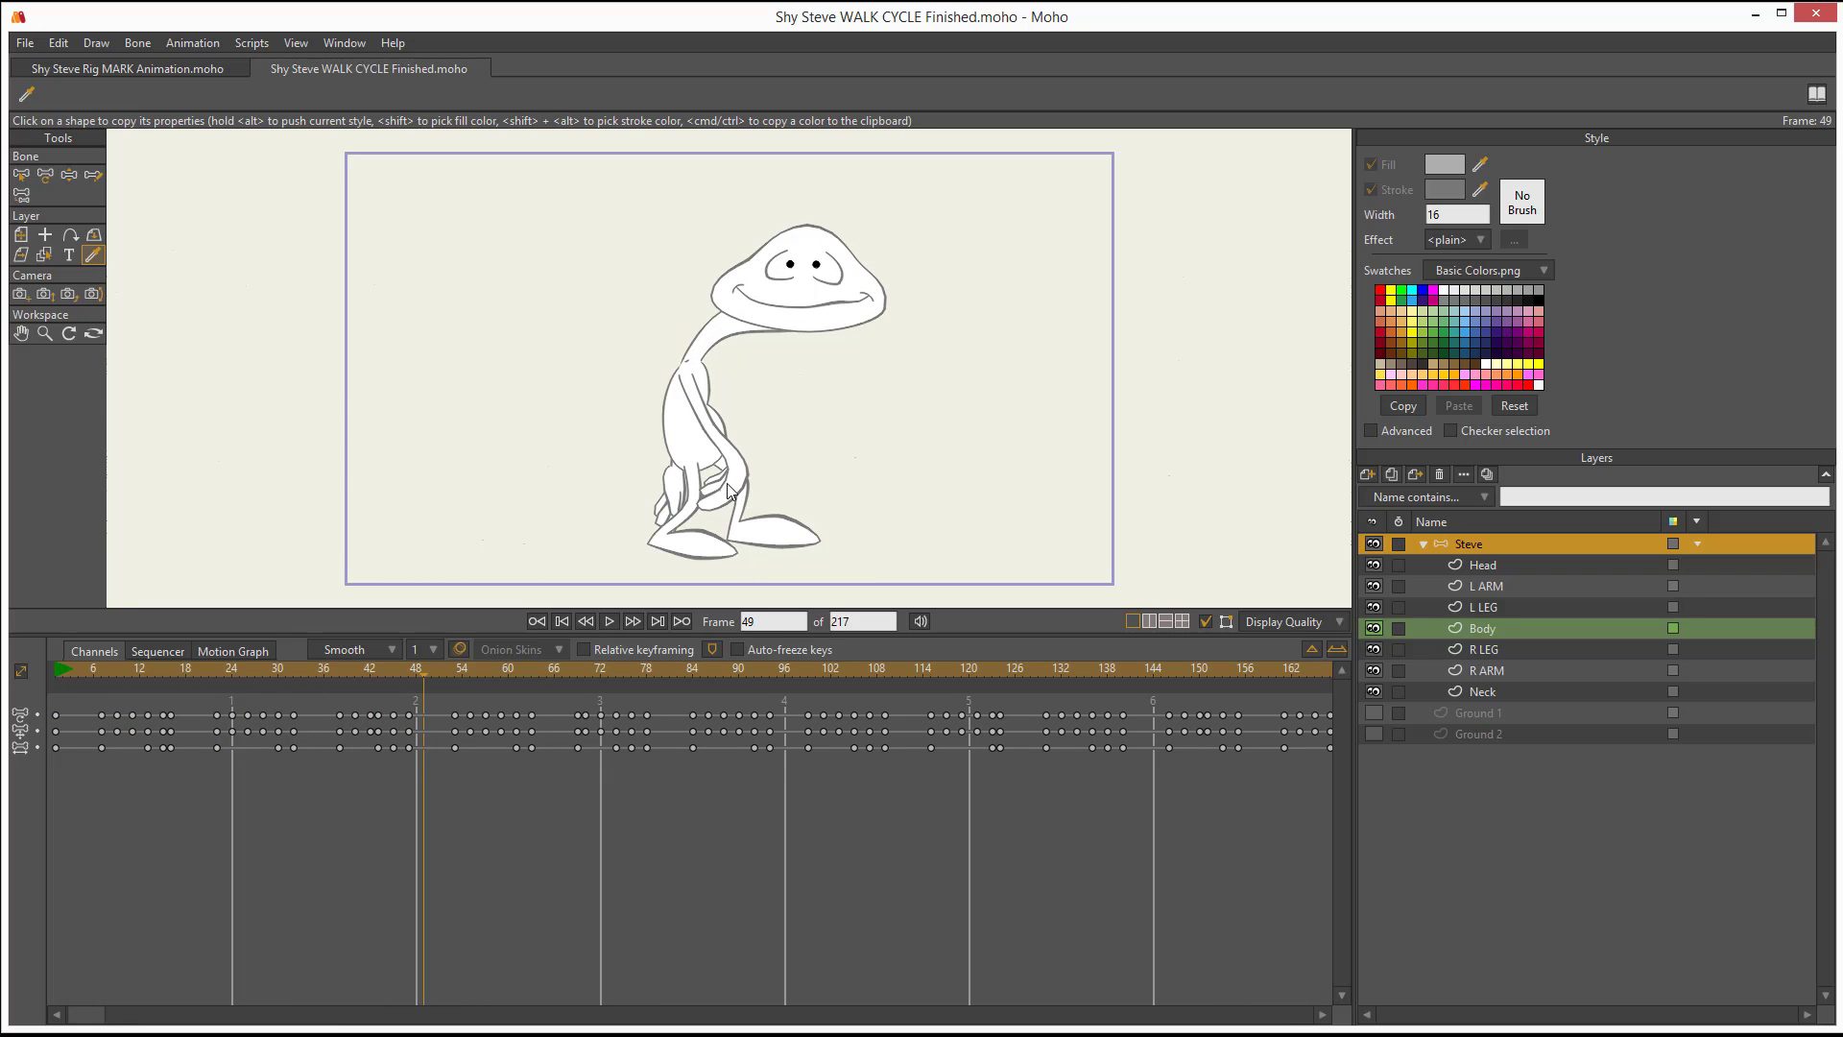
mouse_move(691, 449)
left_mouse_down()
mouse_move(642, 483)
mouse_move(629, 538)
mouse_move(696, 584)
mouse_move(749, 562)
mouse_move(689, 456)
left_mouse_up()
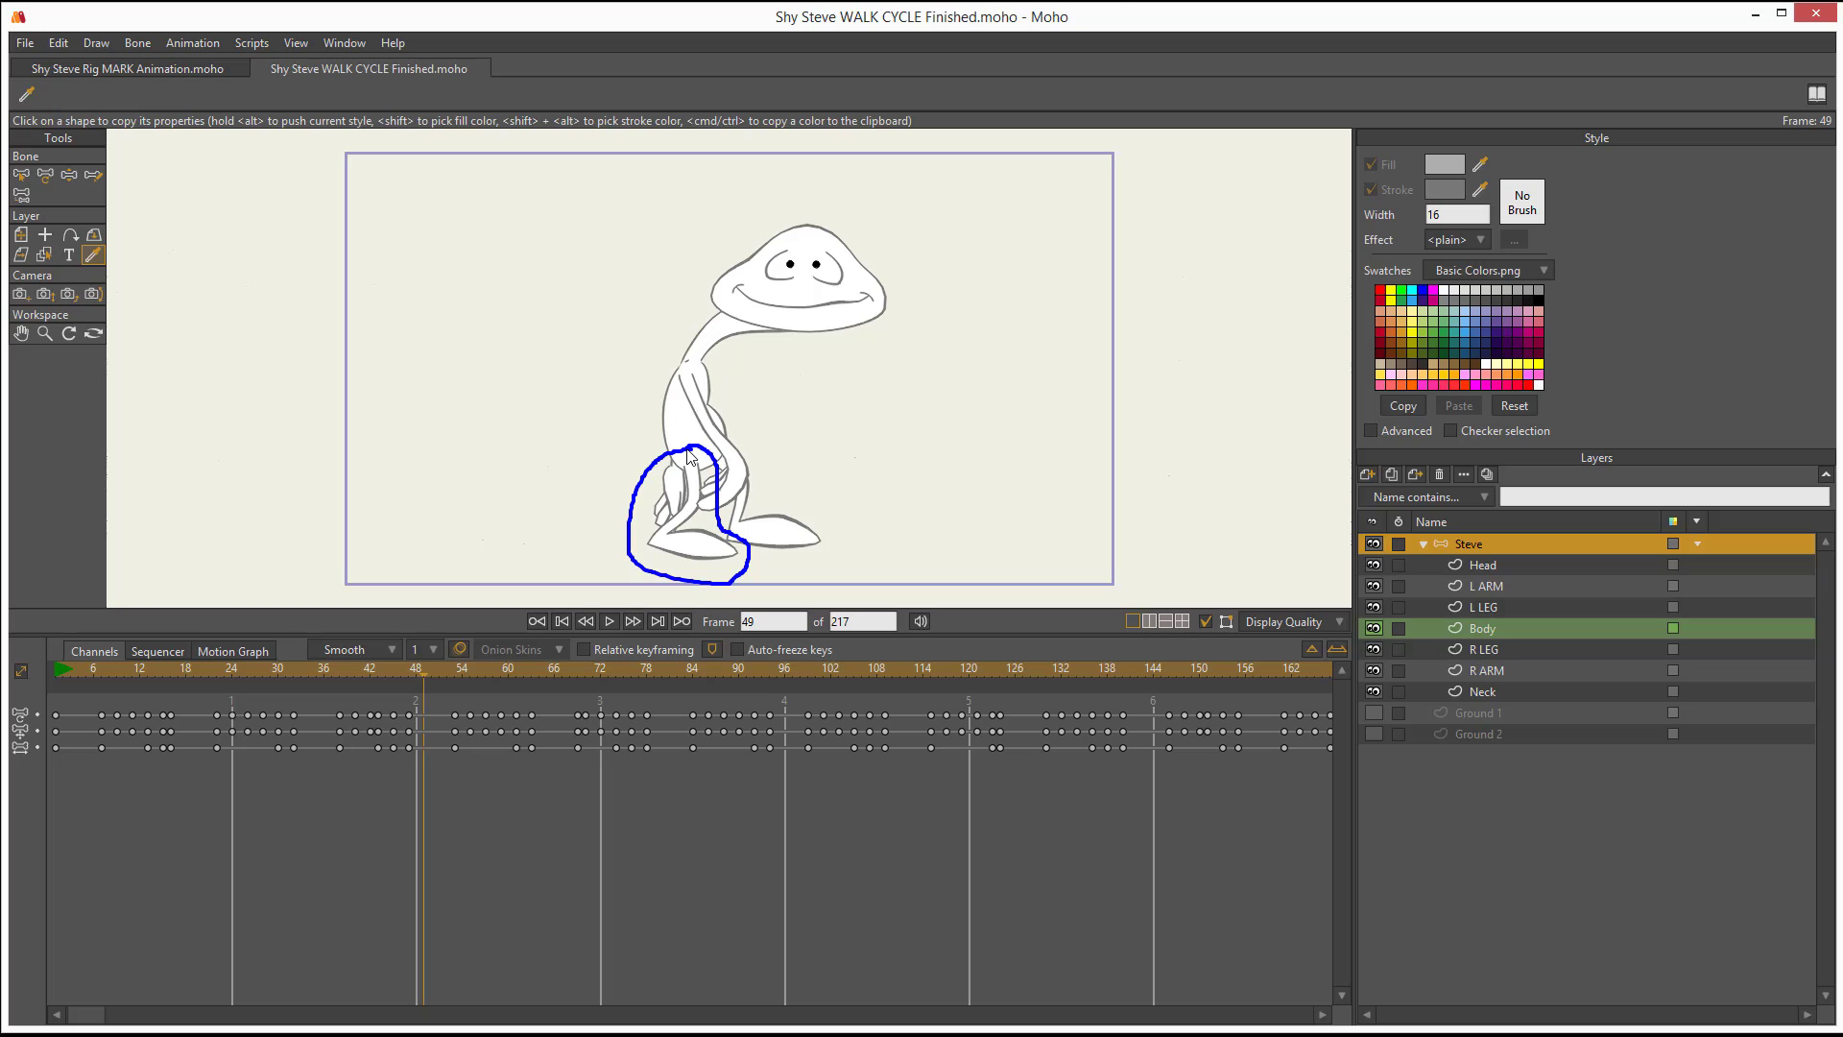
mouse_move(690, 457)
left_mouse_down()
mouse_move(750, 565)
mouse_move(839, 560)
mouse_move(833, 496)
mouse_move(712, 445)
left_mouse_up()
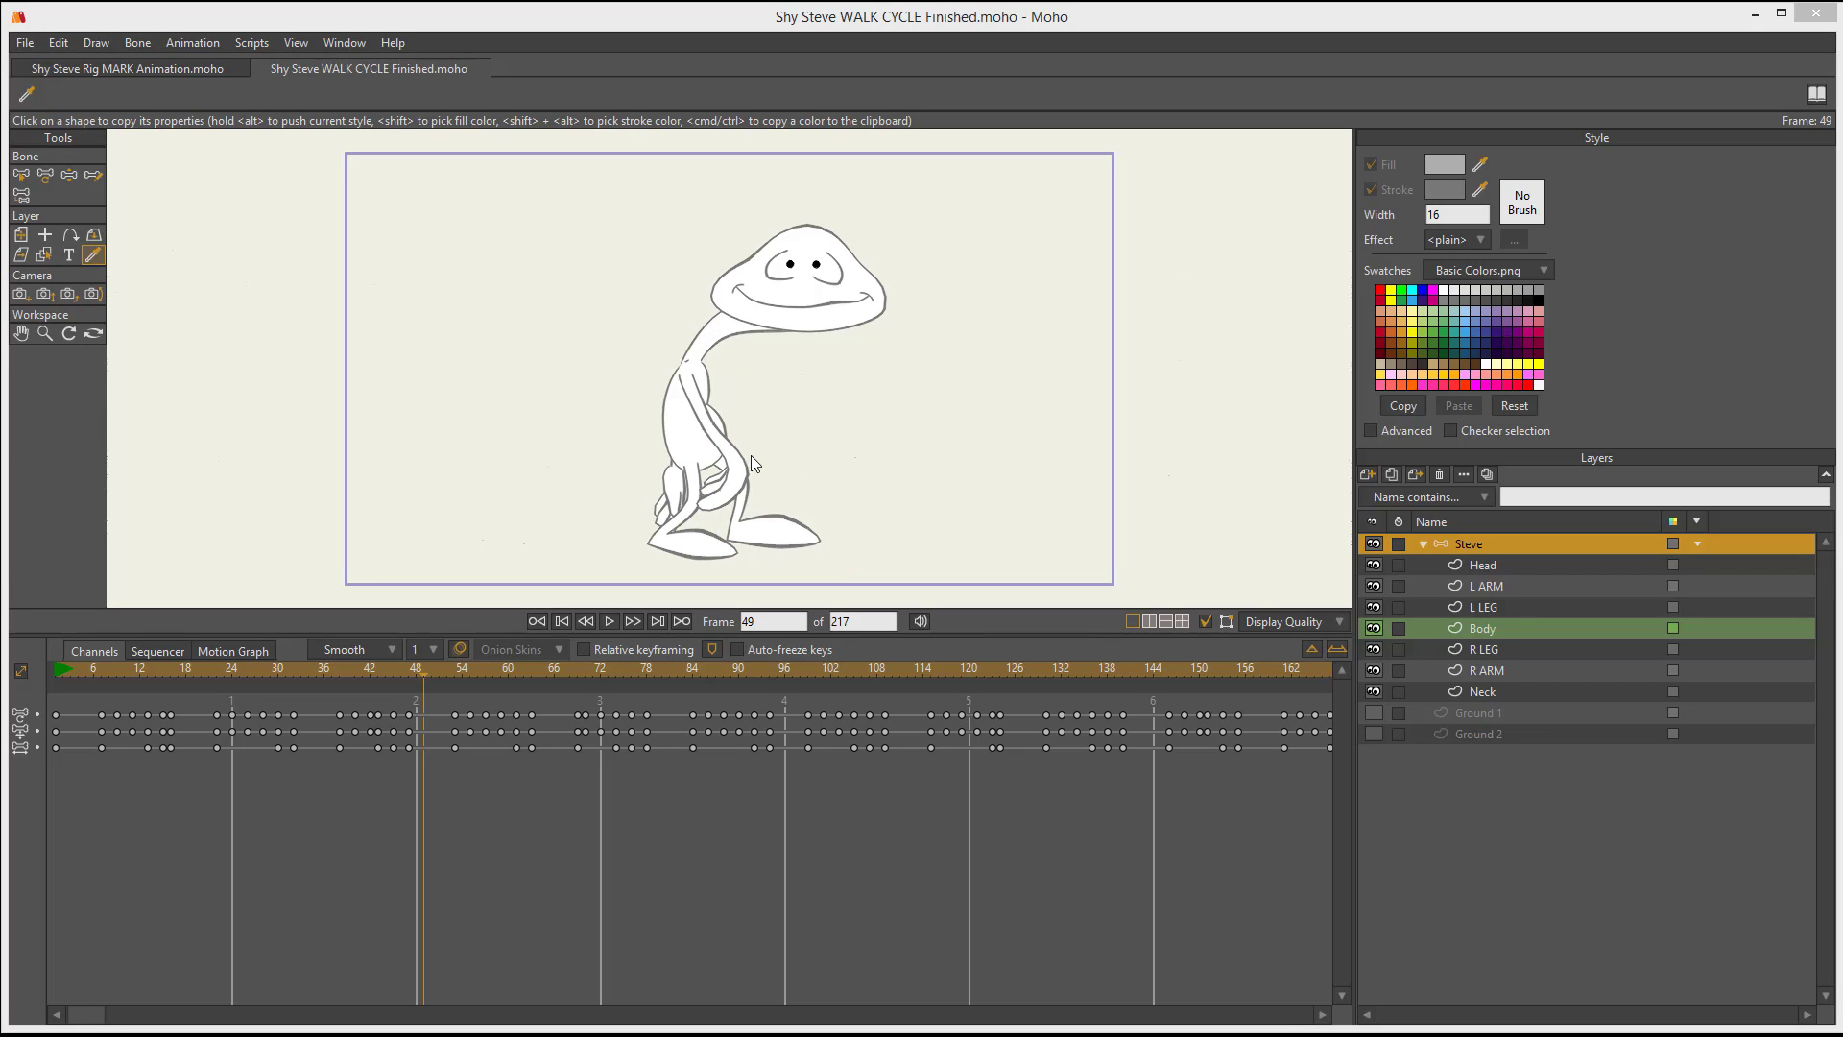
mouse_move(670, 355)
left_mouse_down()
mouse_move(656, 470)
mouse_move(690, 481)
mouse_move(736, 464)
mouse_move(769, 389)
mouse_move(706, 357)
left_mouse_up()
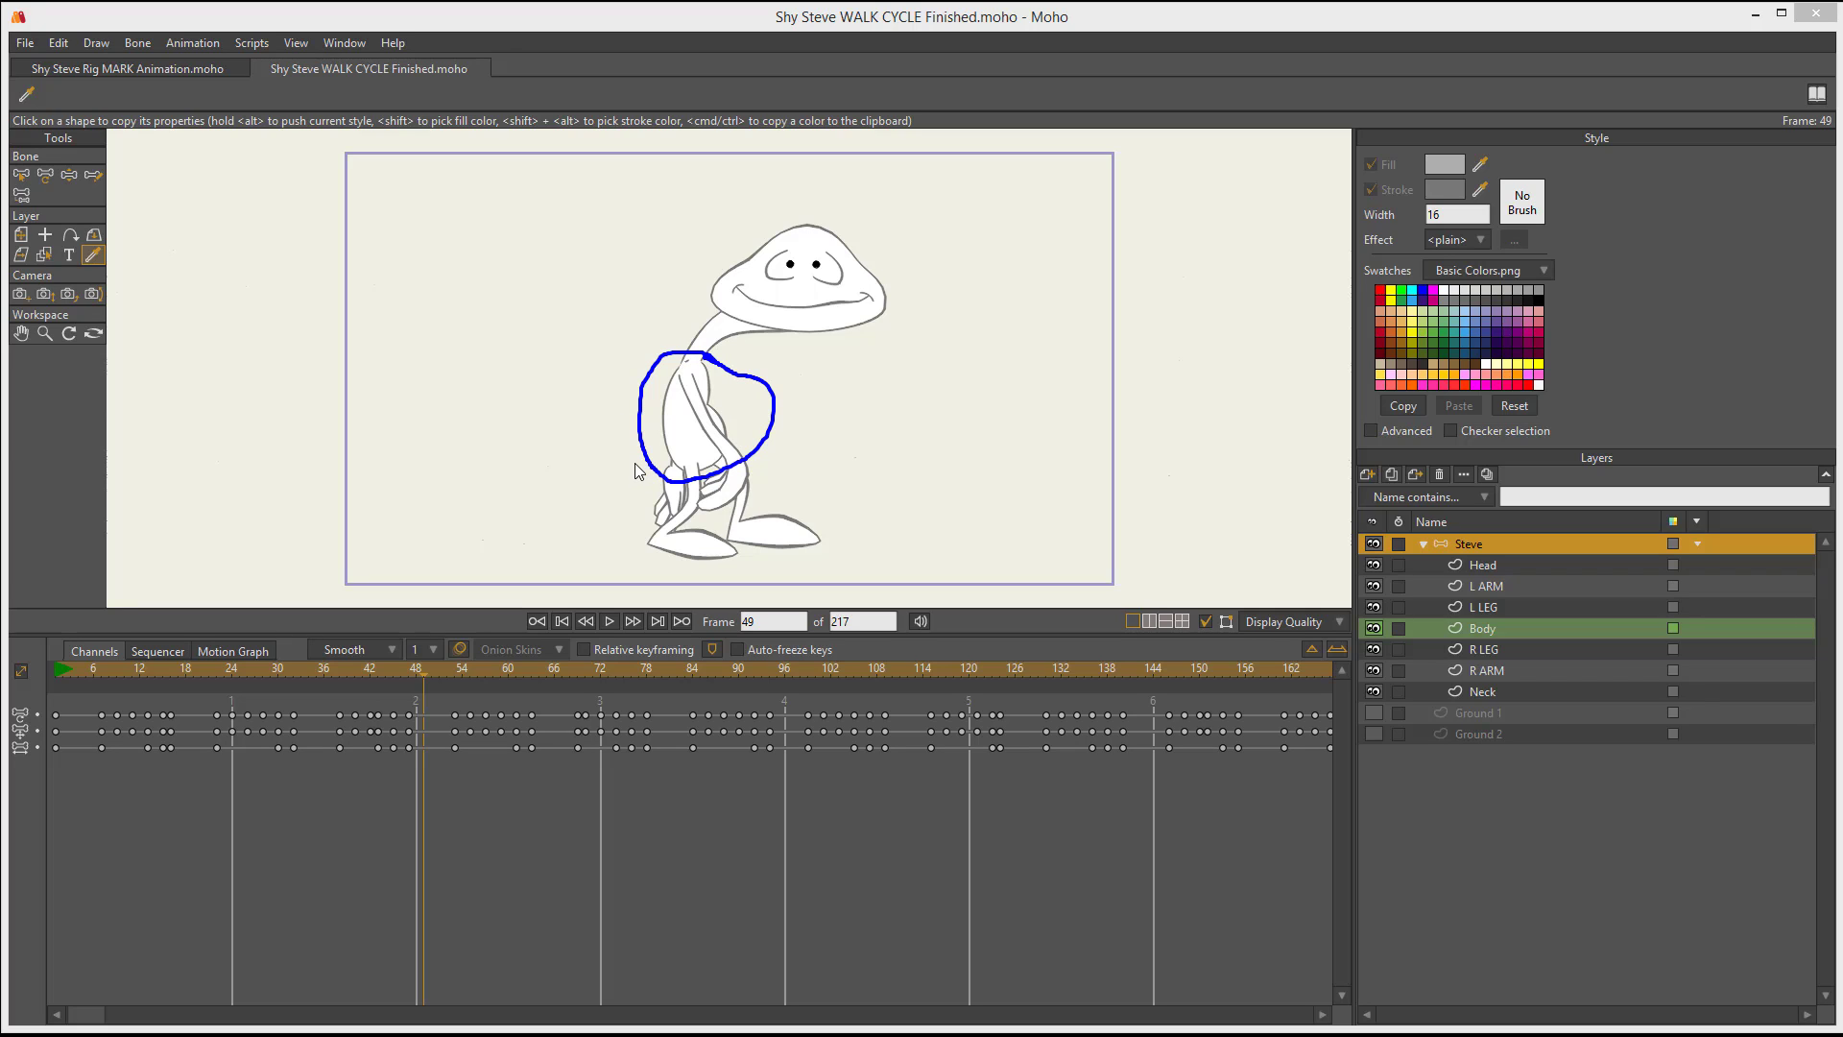
key("Escape")
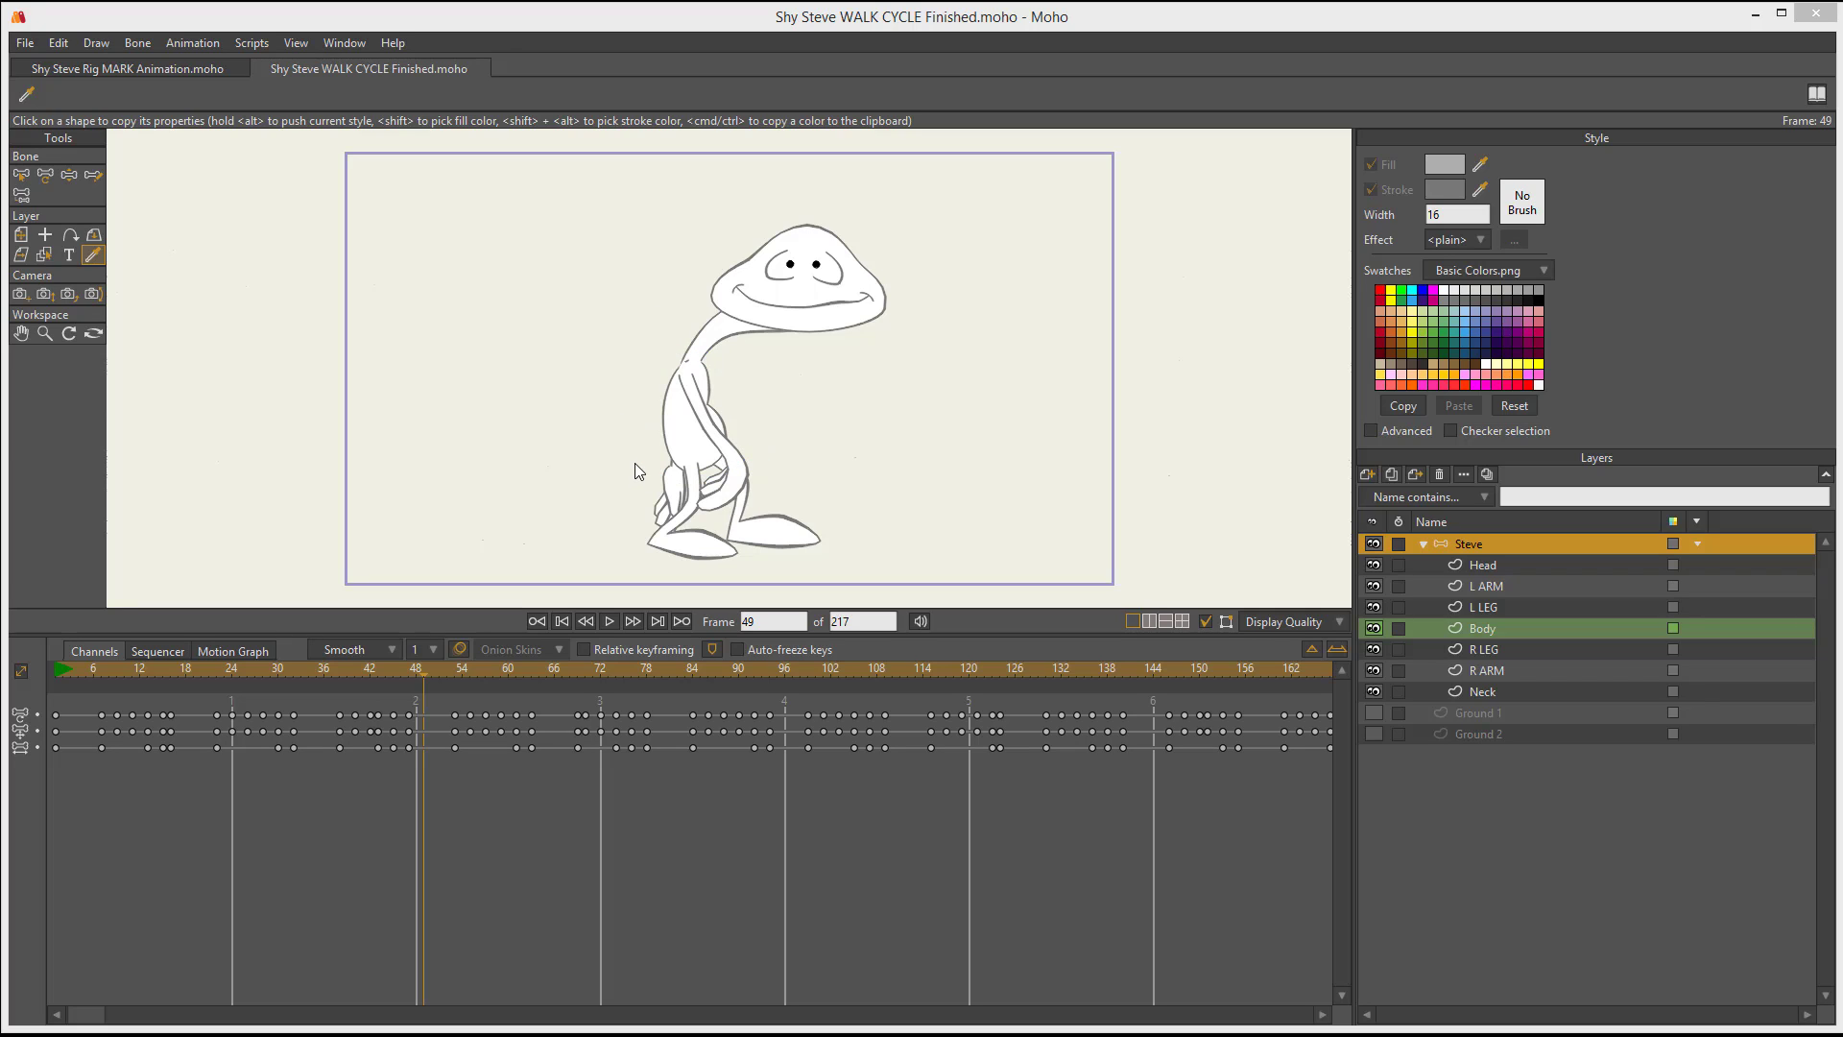
- Switch to the Shy Steve rig animation document and, at frame 24, move the near foot's control bone forward with Manipulate Bones
left_click(157, 71)
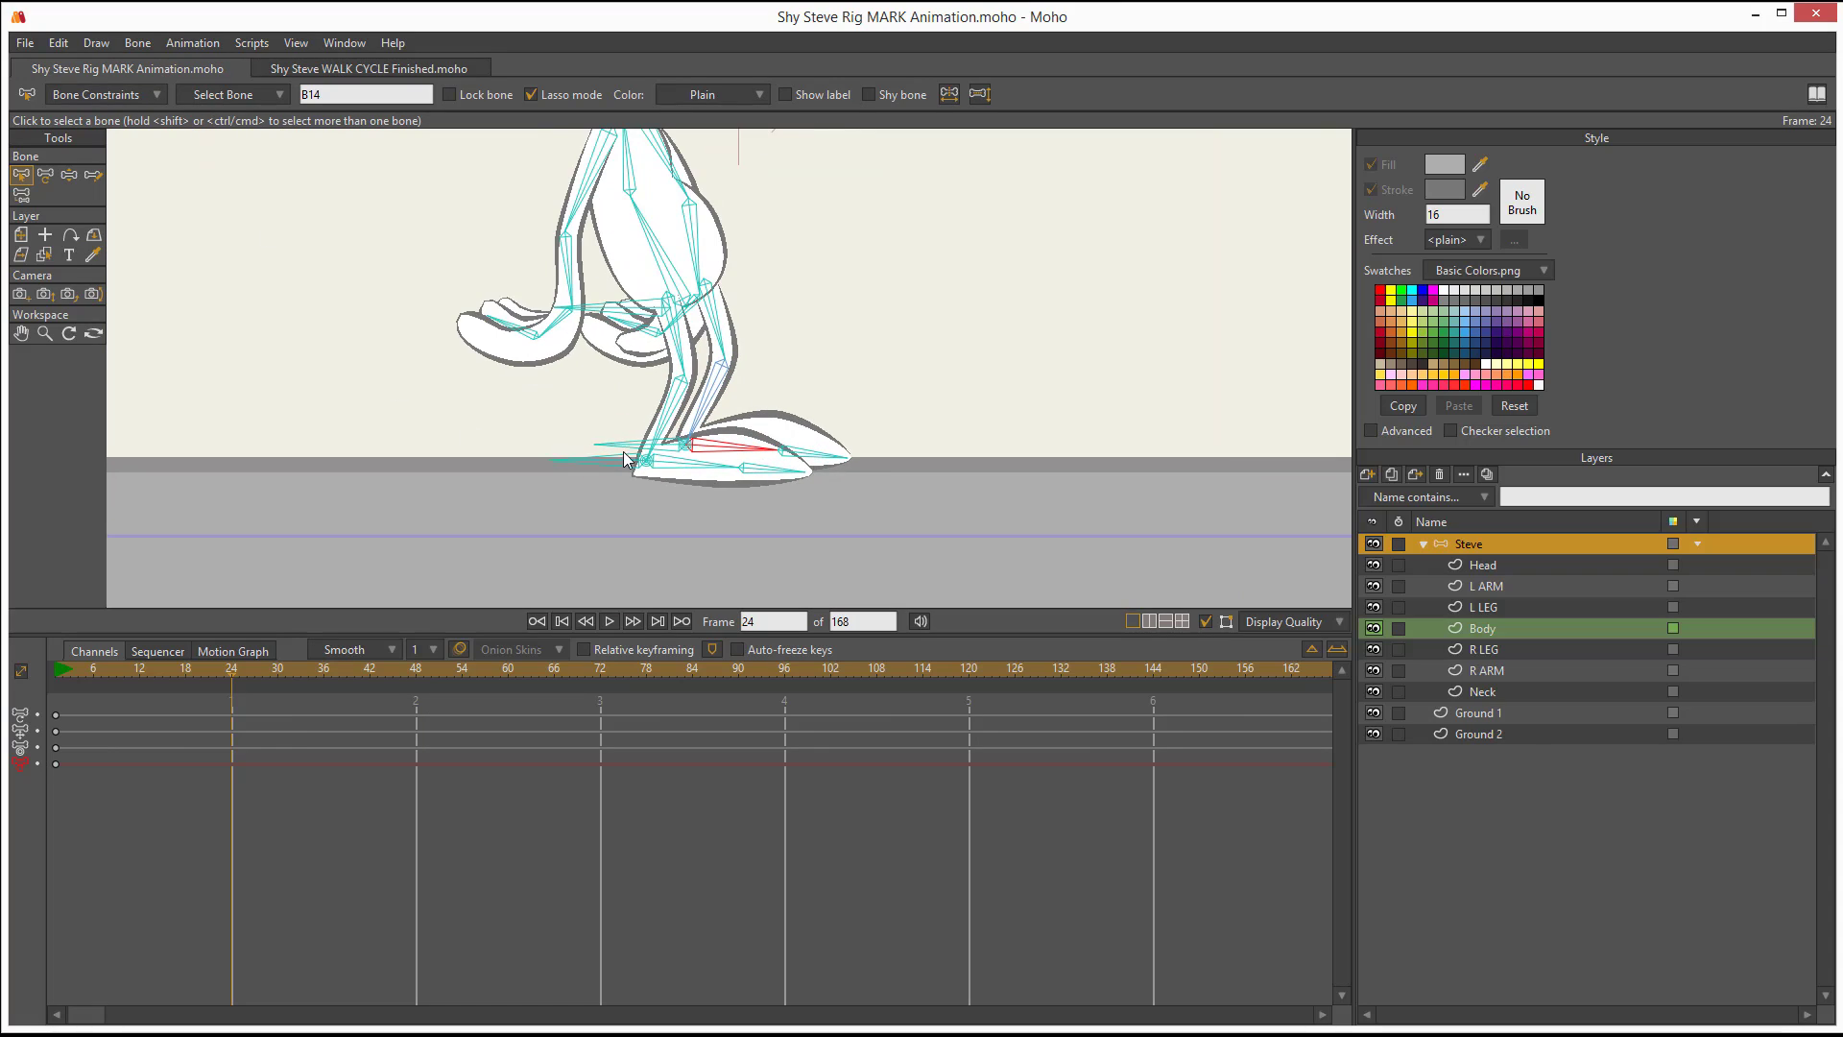
scroll(700, 403, "up", 2)
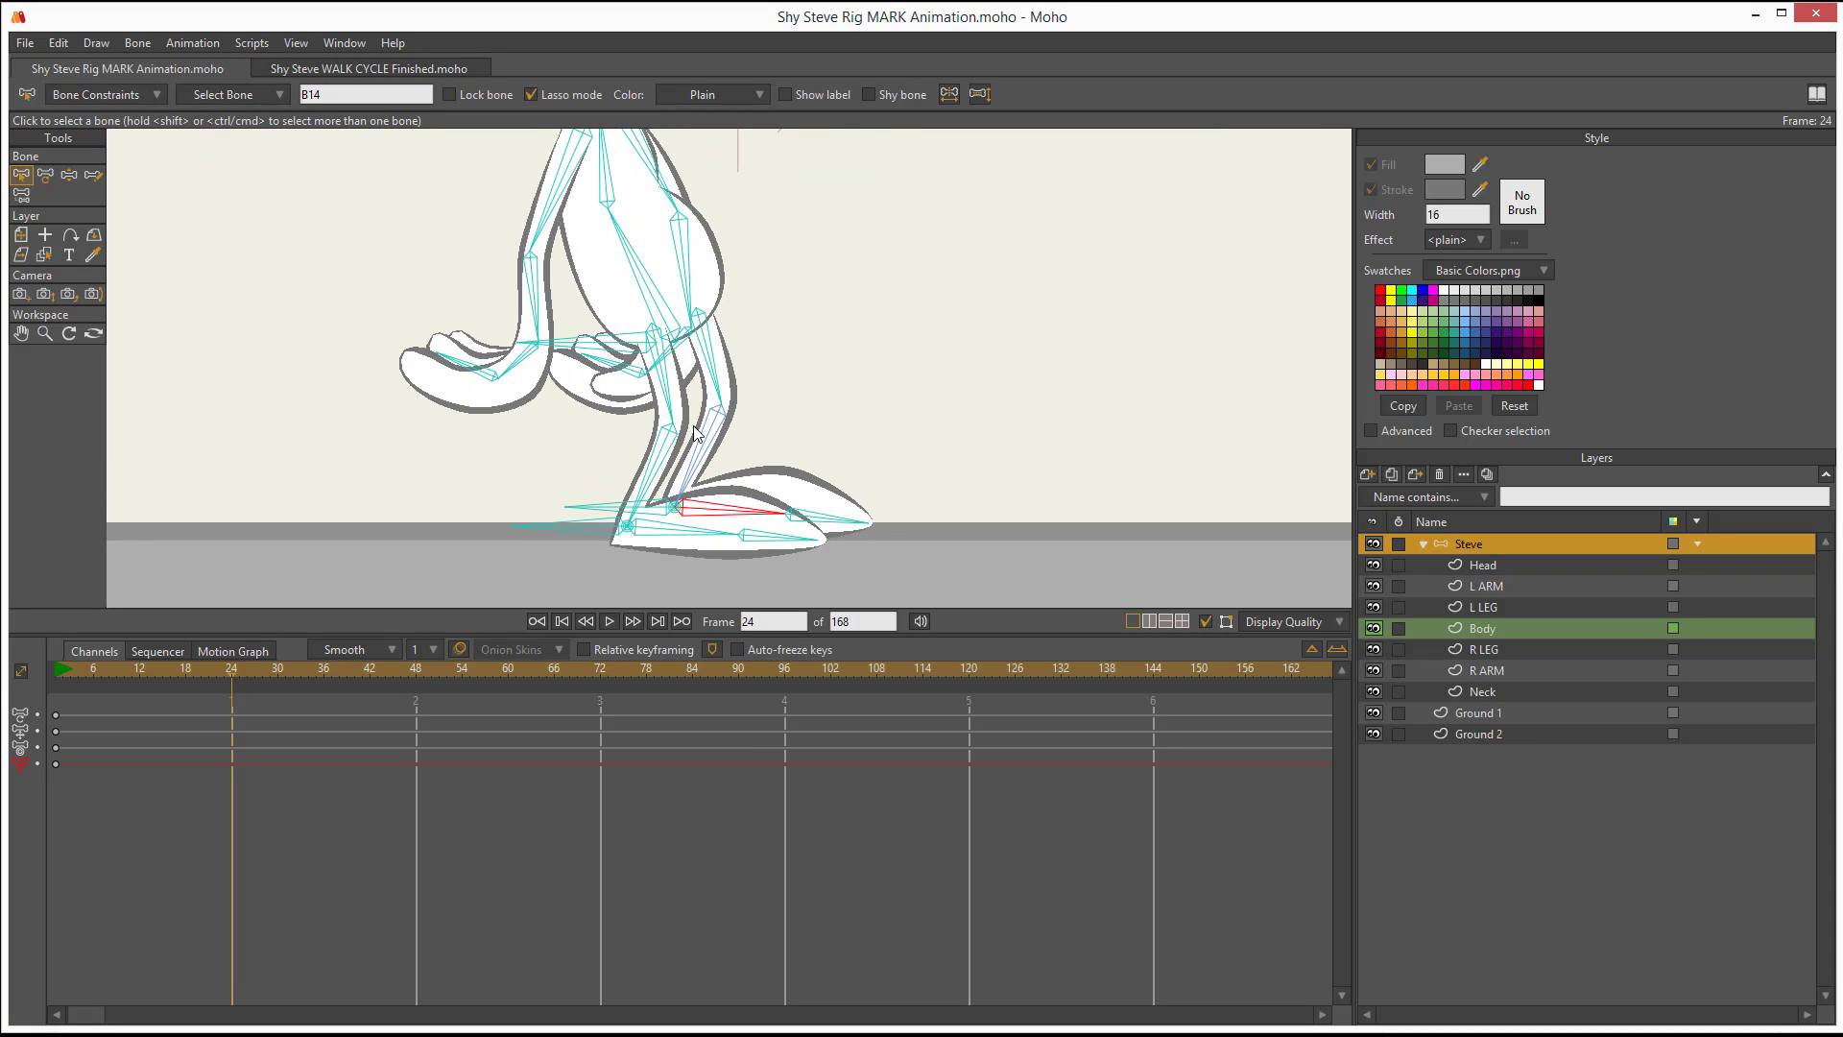
left_click(596, 538)
key("z")
left_click_drag(596, 538, 670, 490)
key("ctrl+z")
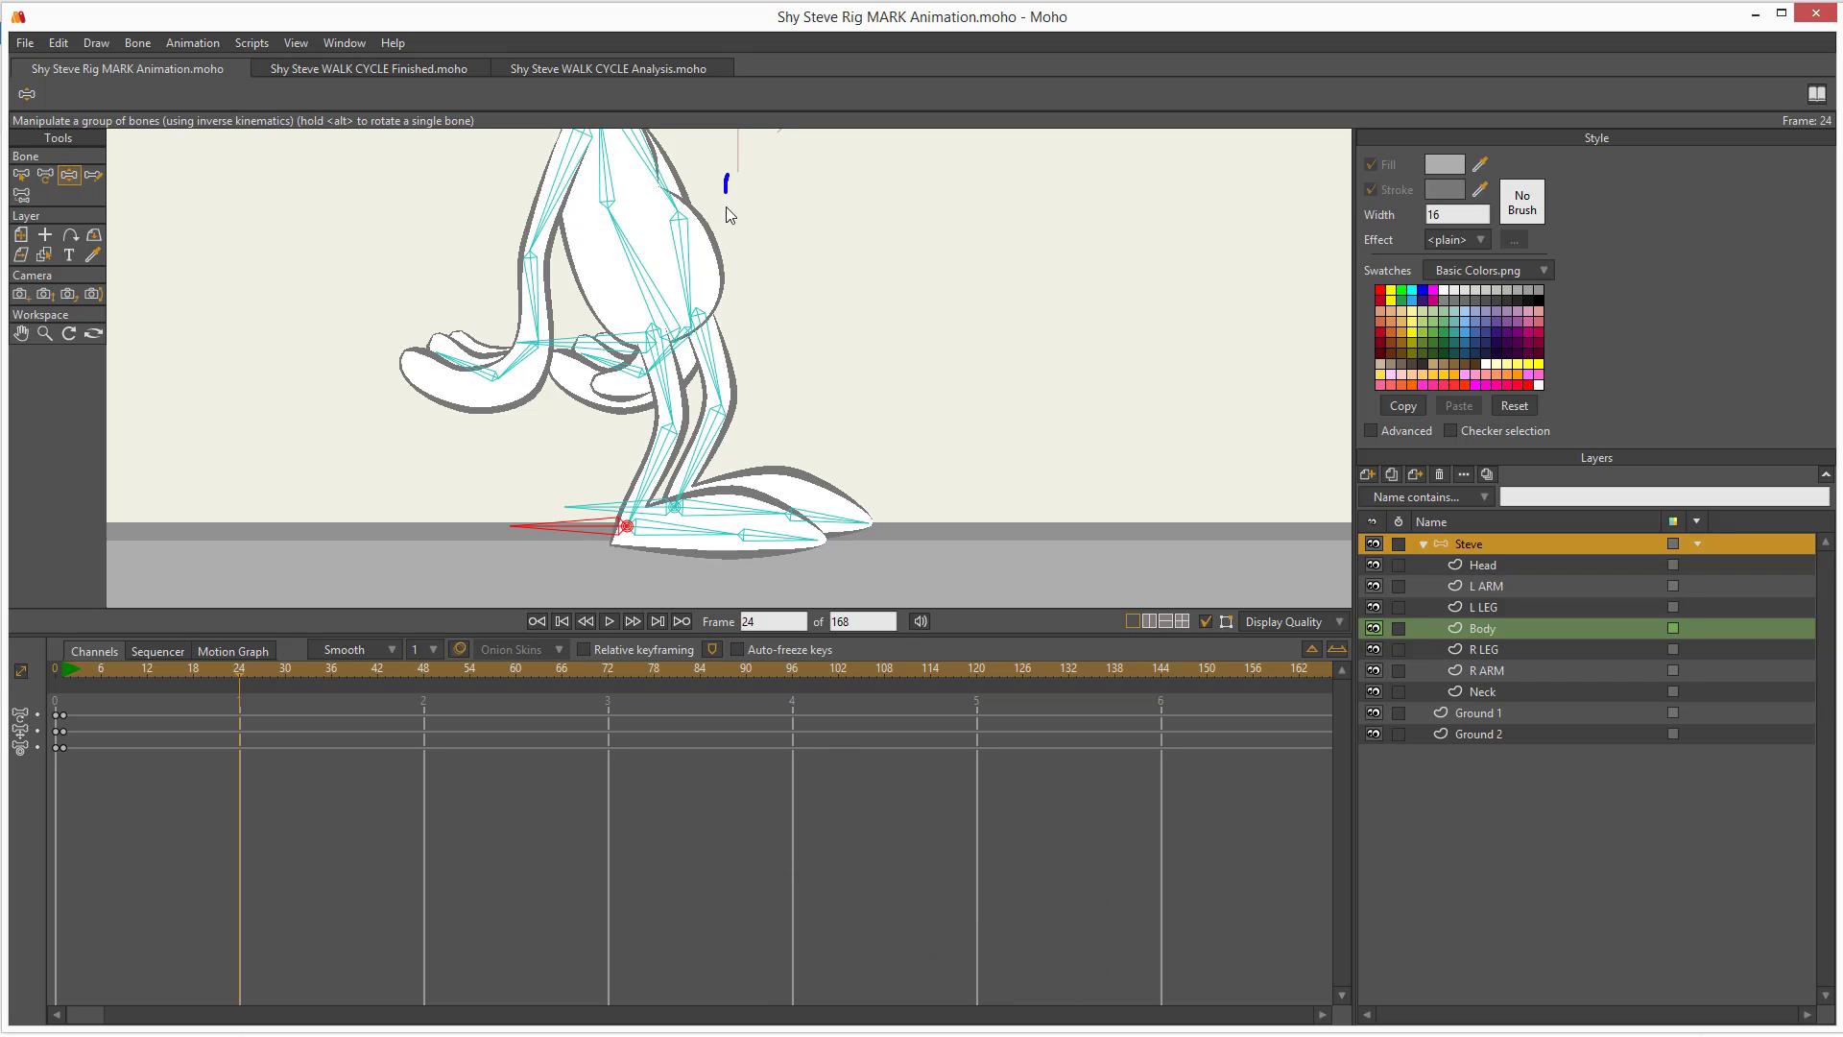
left_click_drag(733, 275, 712, 562)
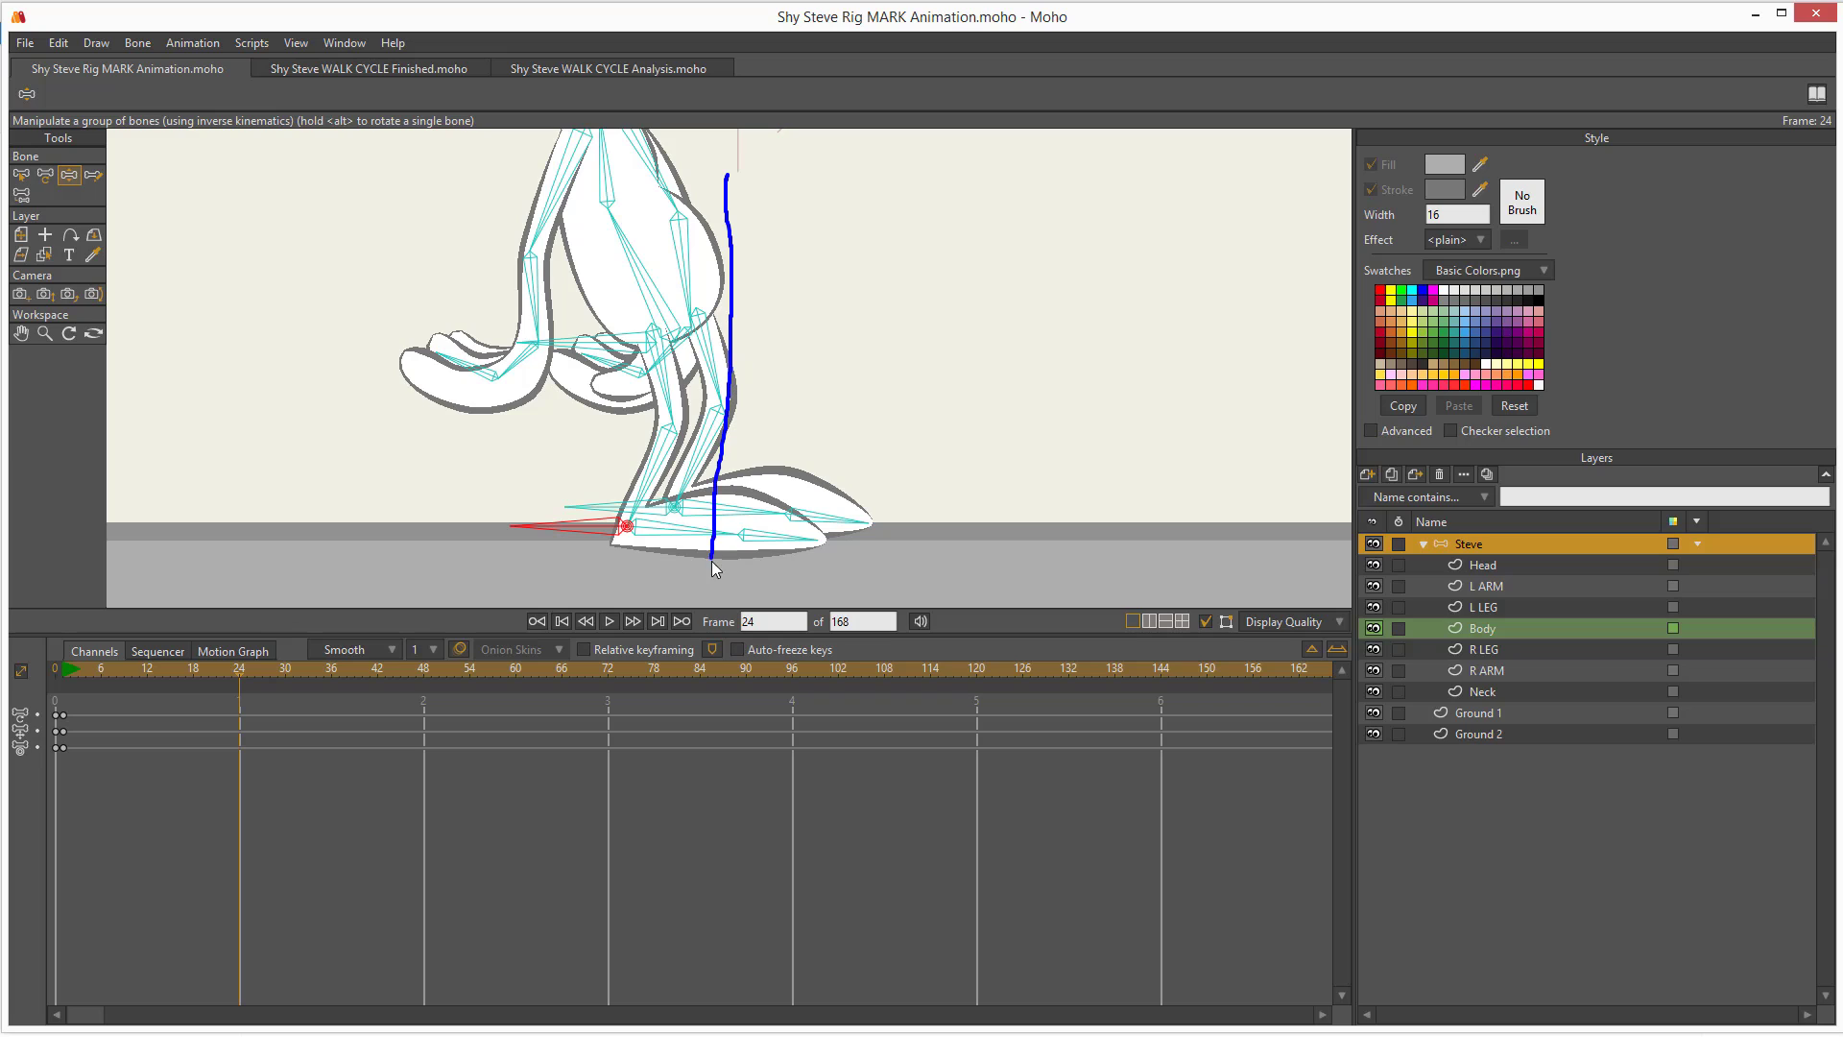
left_click_drag(723, 166, 715, 600)
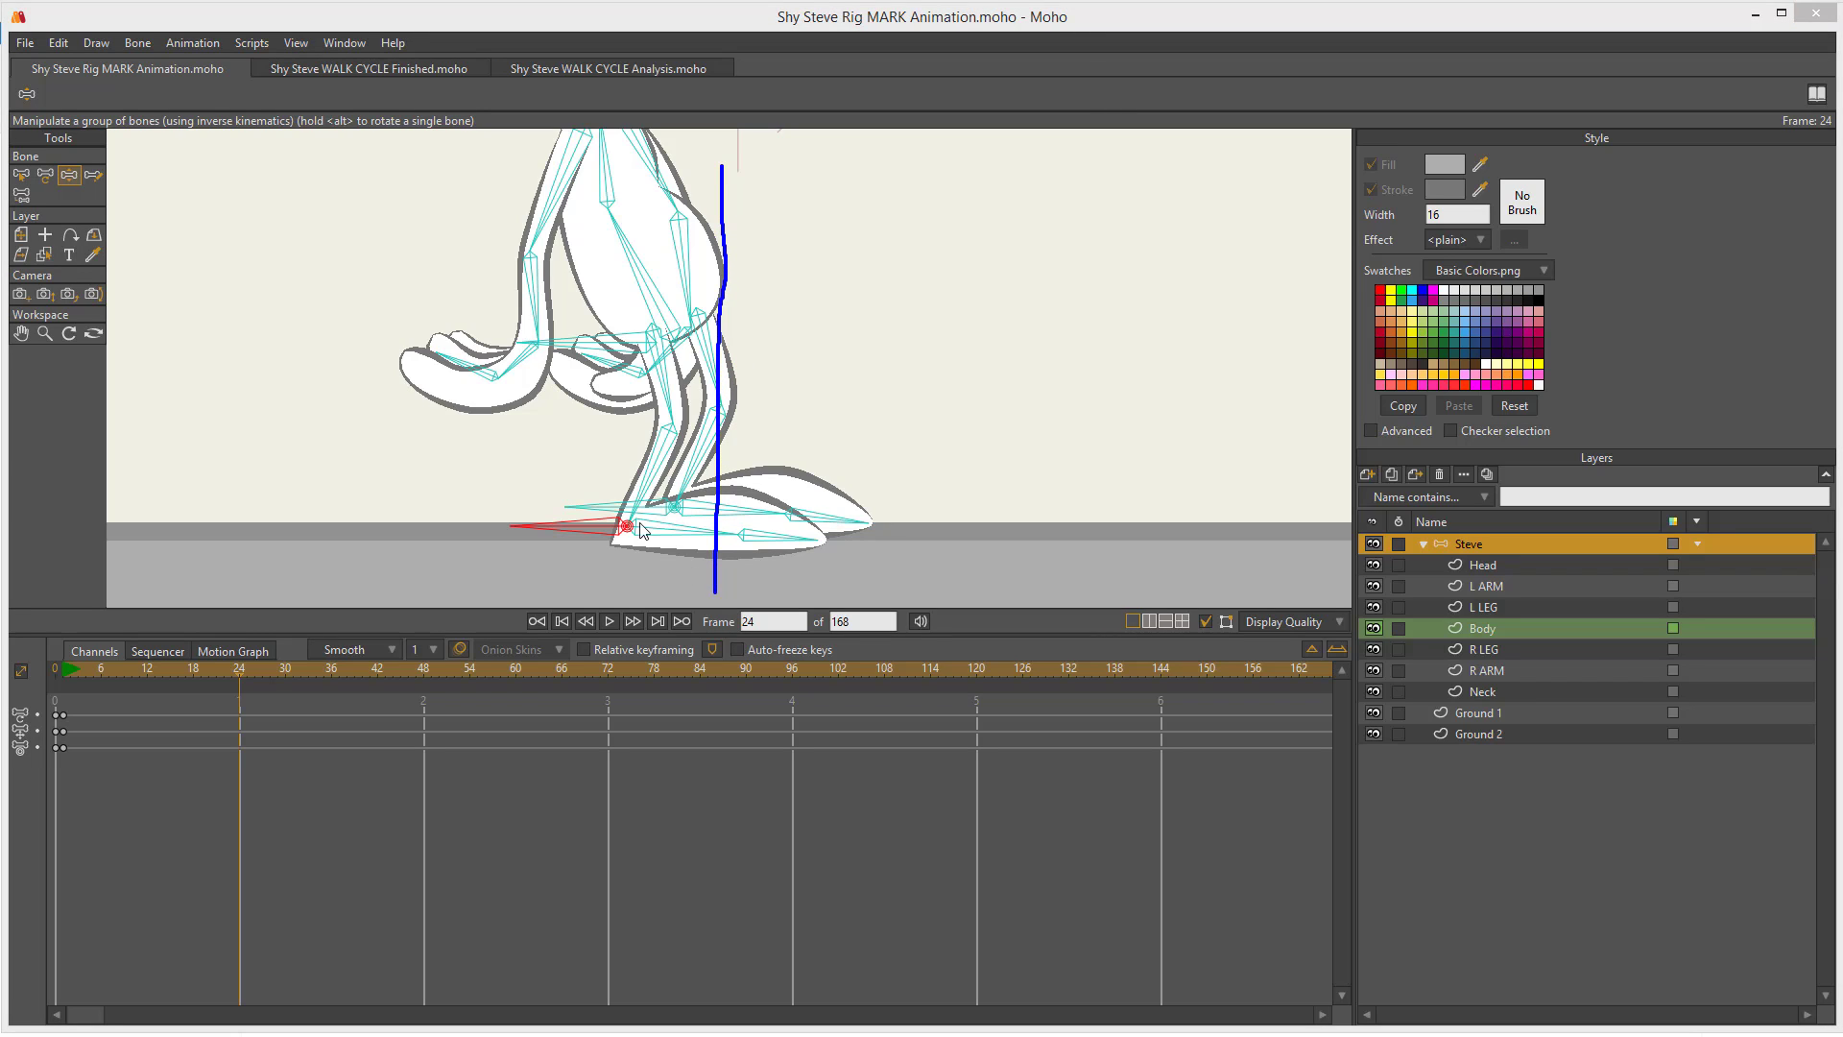
left_click_drag(595, 534, 670, 528)
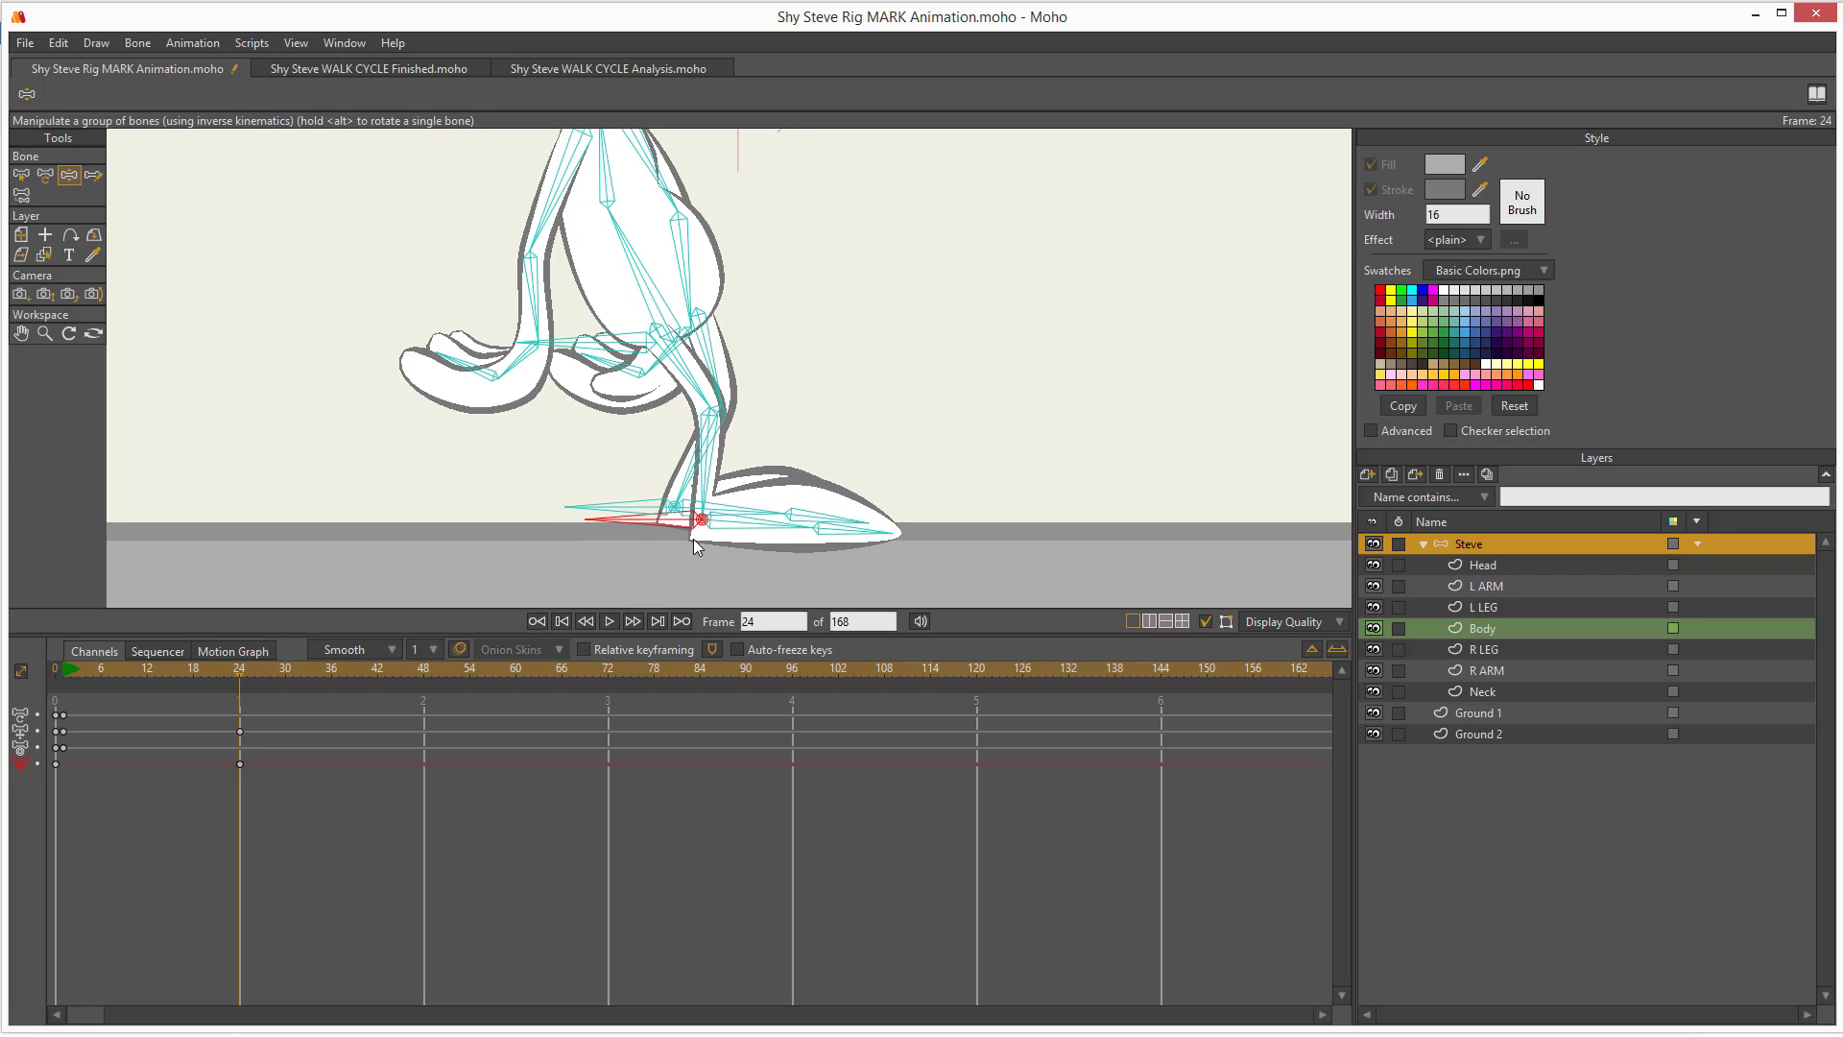
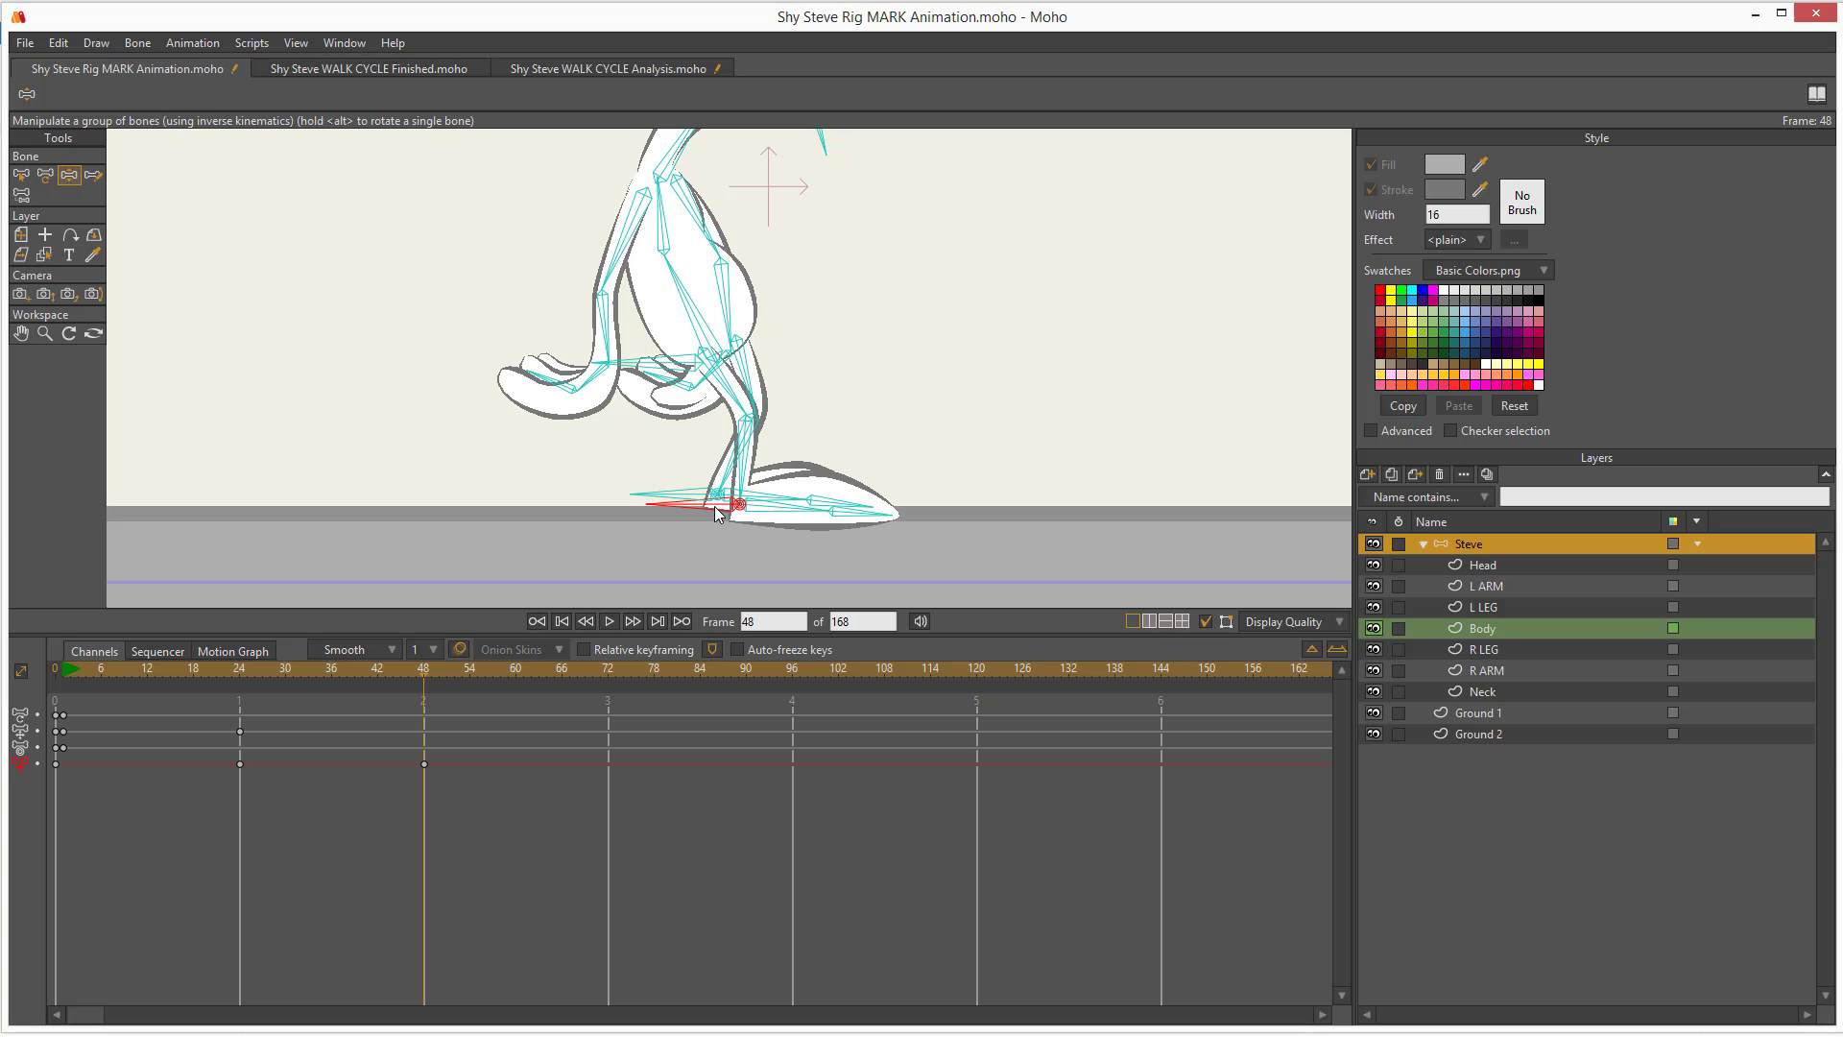
- At frame 48, move the near foot's control bone backward so that foot trails behind the far foot
left_click_drag(728, 509, 607, 530)
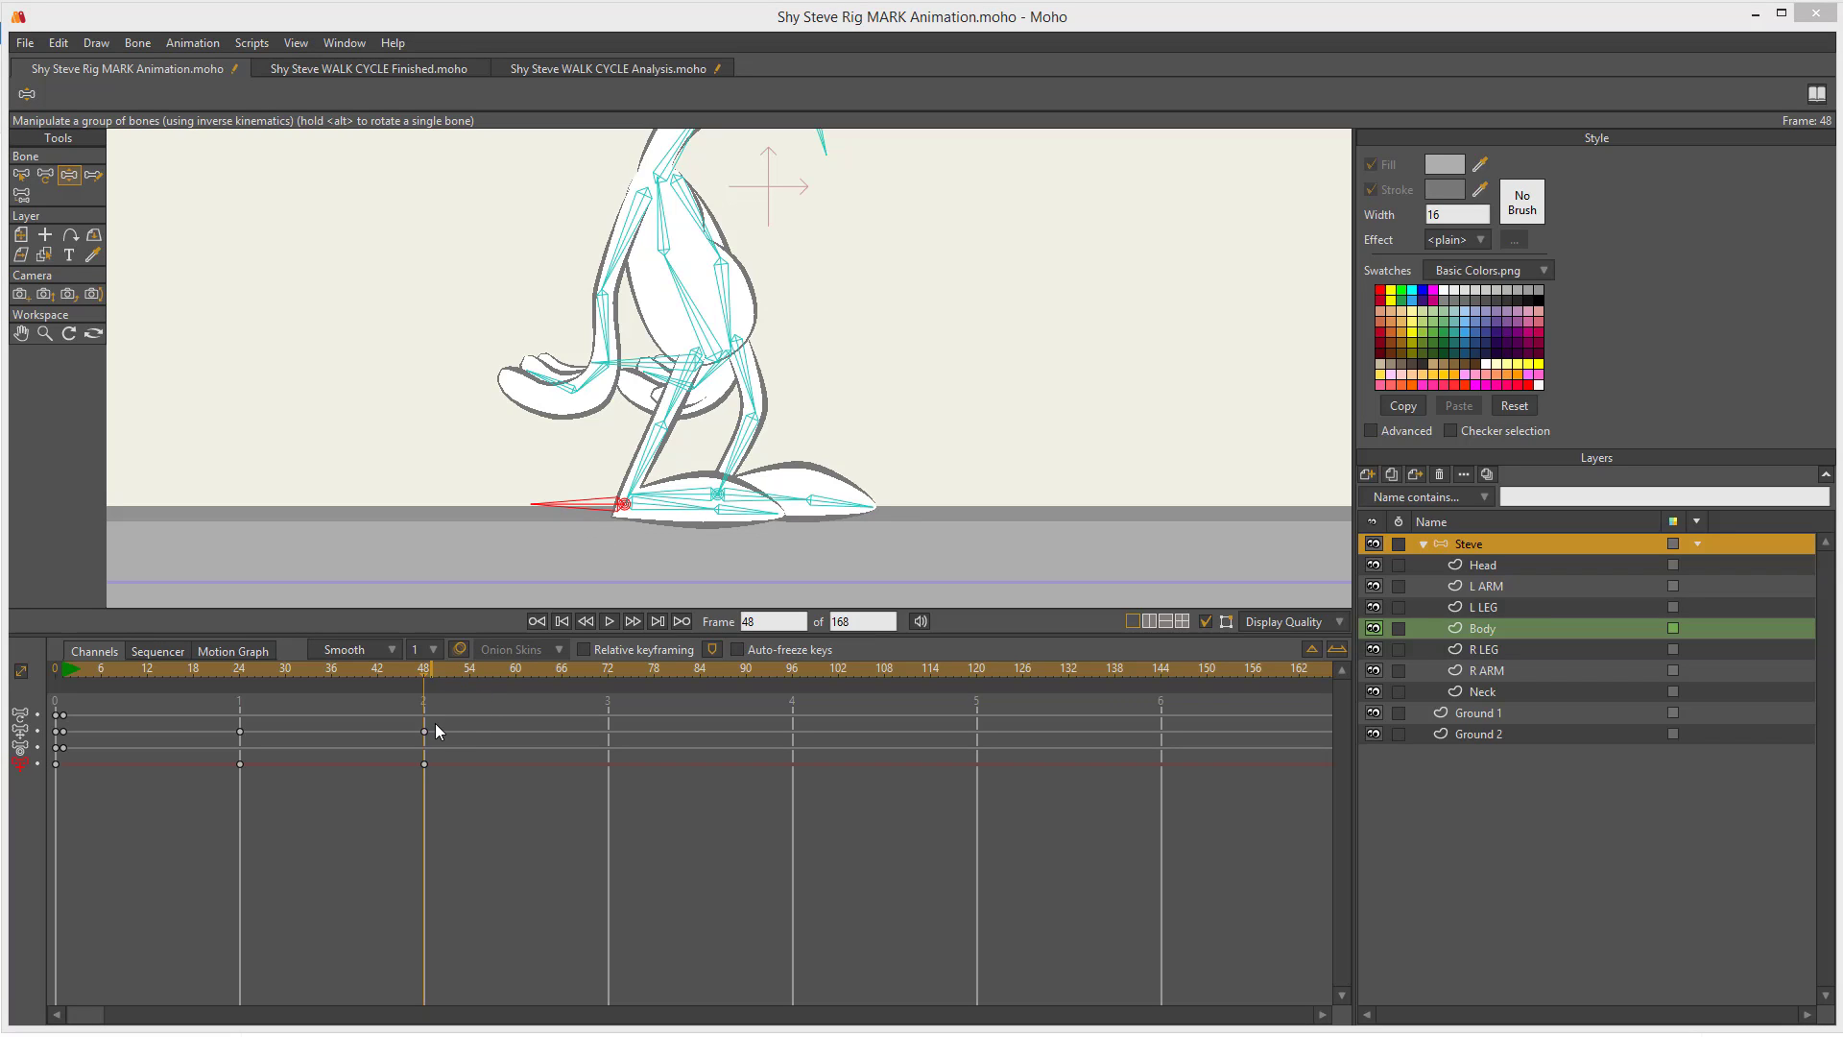
mouse_move(675, 357)
left_mouse_down()
mouse_move(634, 342)
mouse_move(596, 368)
mouse_move(616, 393)
mouse_move(724, 369)
mouse_move(675, 338)
left_mouse_up()
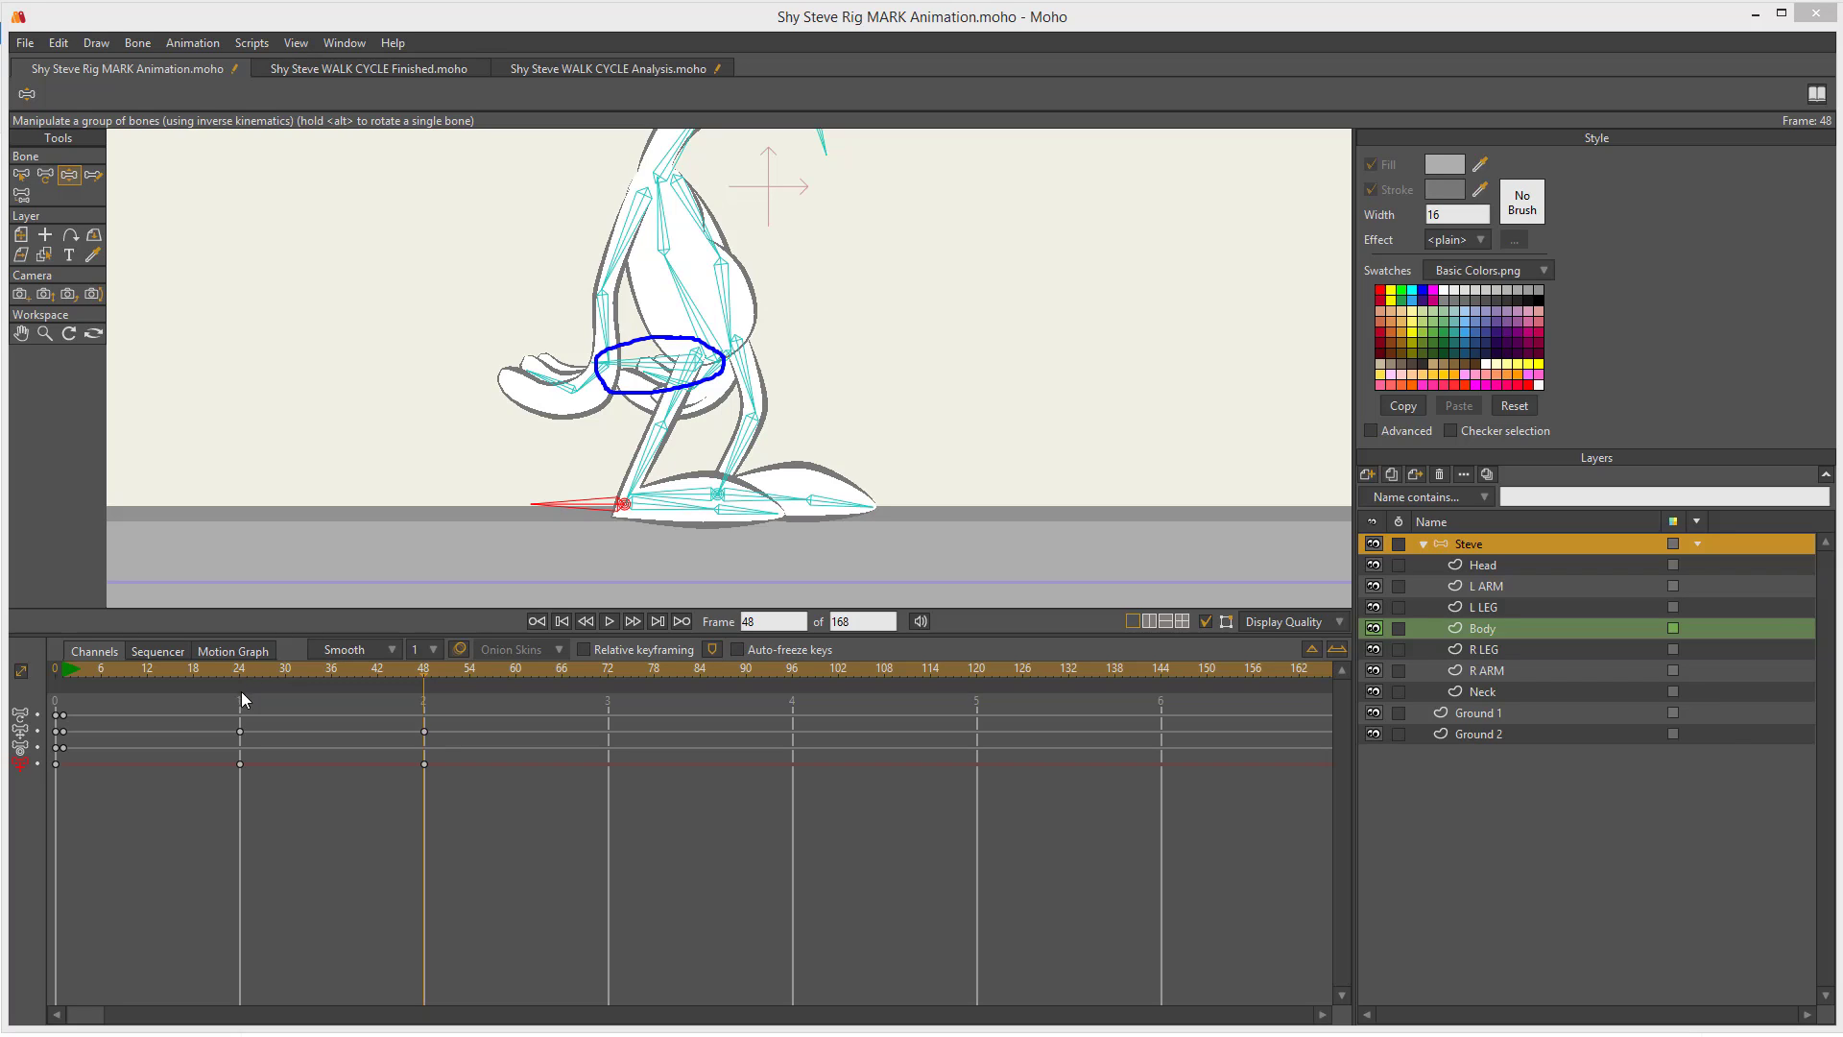
mouse_move(239, 686)
left_mouse_down()
mouse_move(244, 800)
mouse_move(253, 665)
left_mouse_up()
key("Escape")
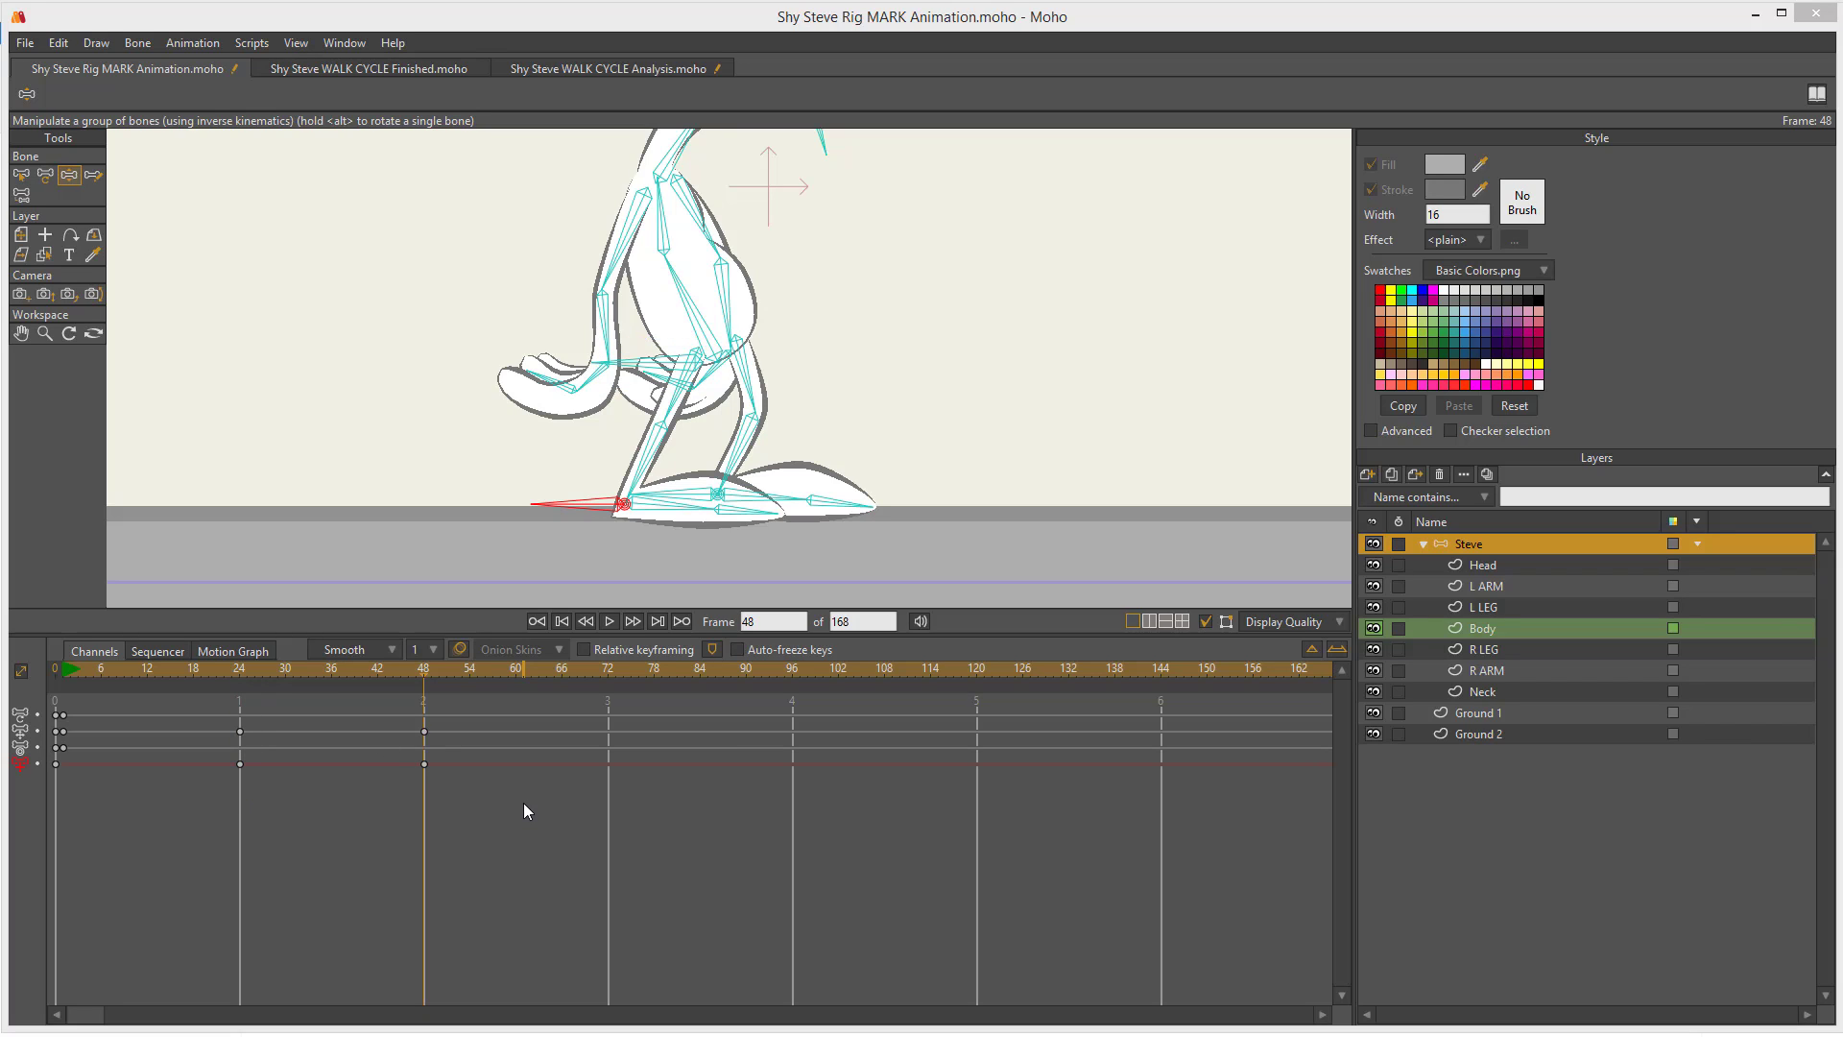
- Jump back and forth between the keyframes at frames 1, 24 and 48 to compare the near foot's positions
key("alt+Left")
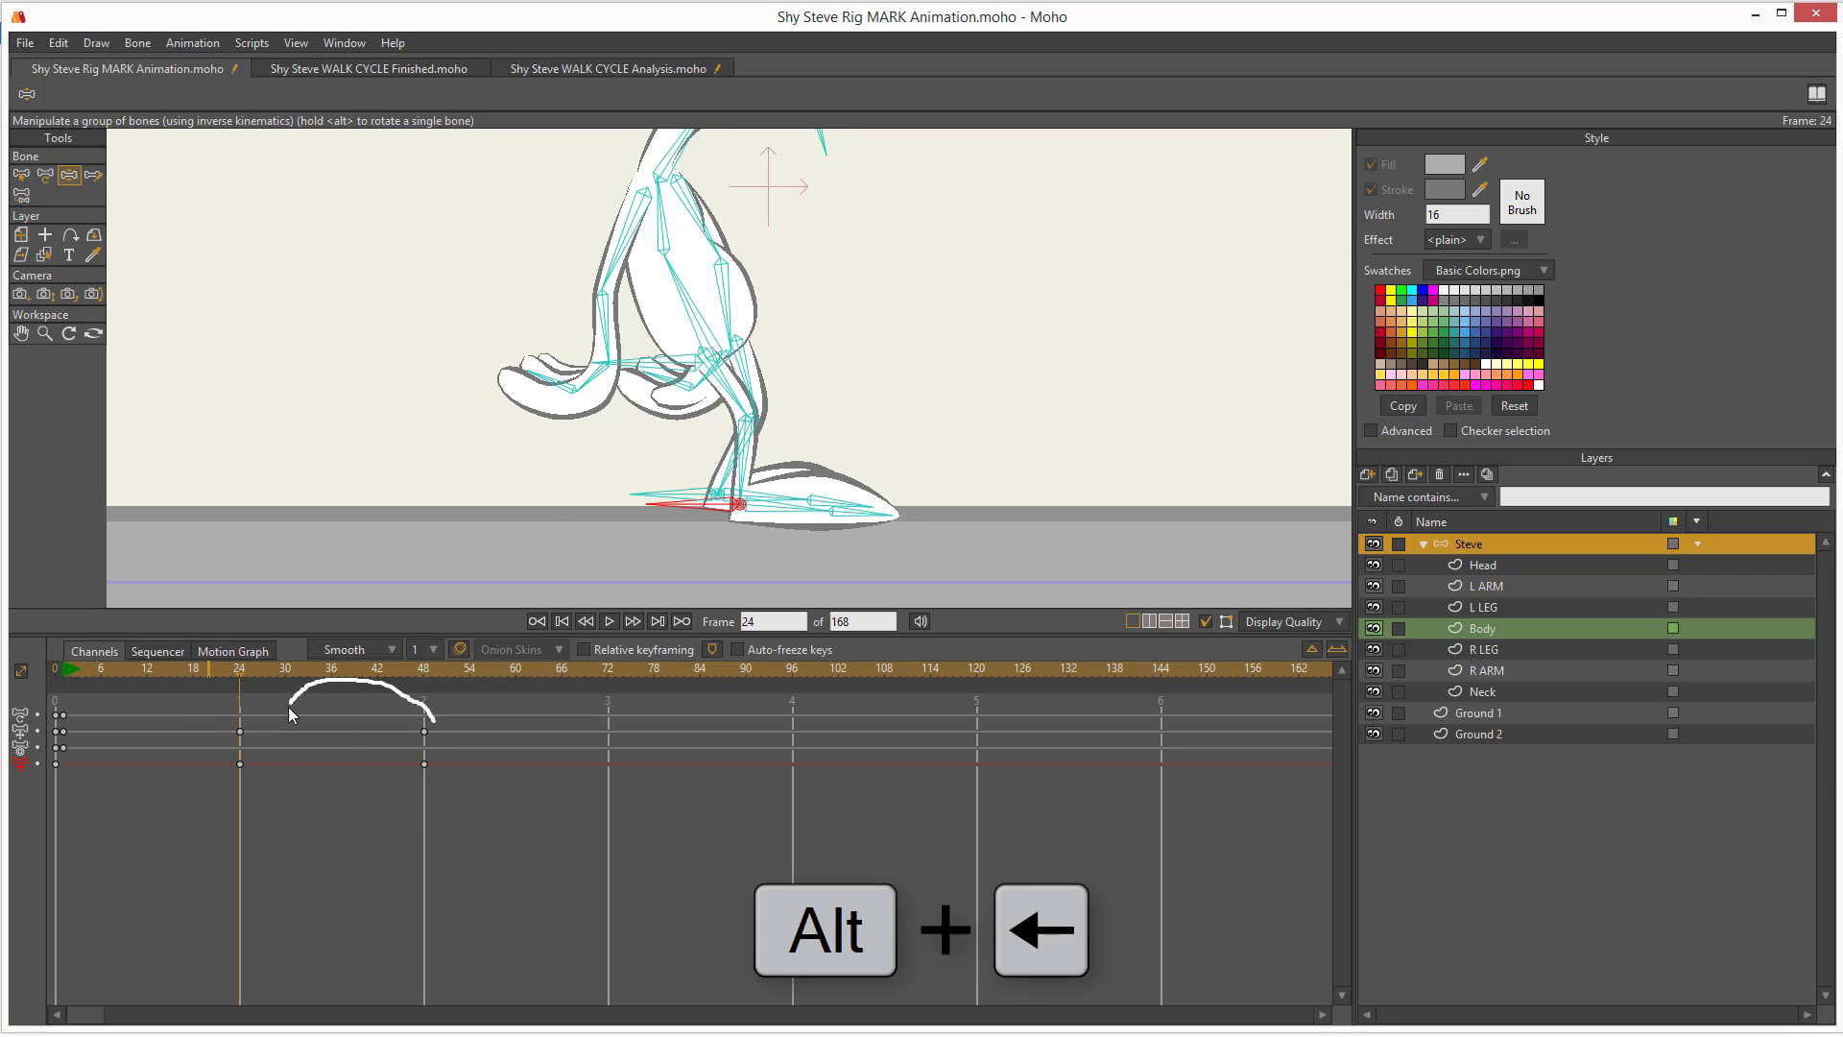
key("Escape")
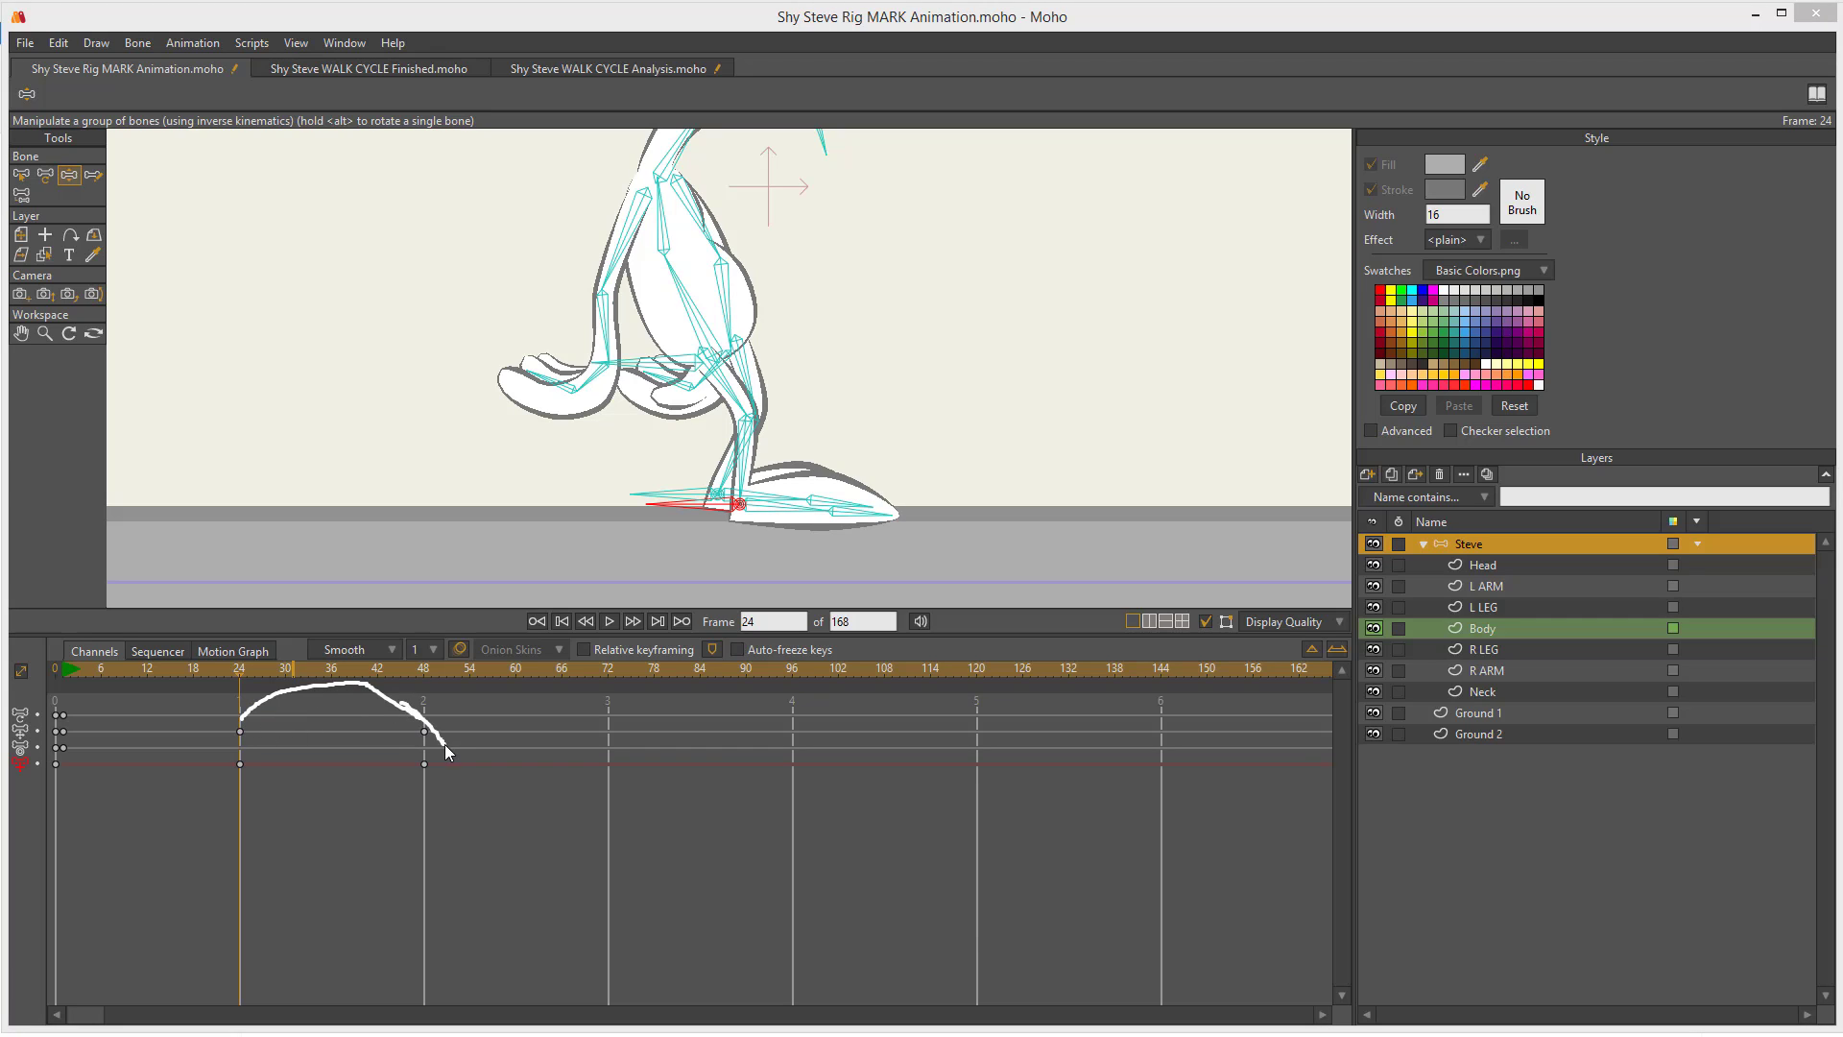
key("Escape")
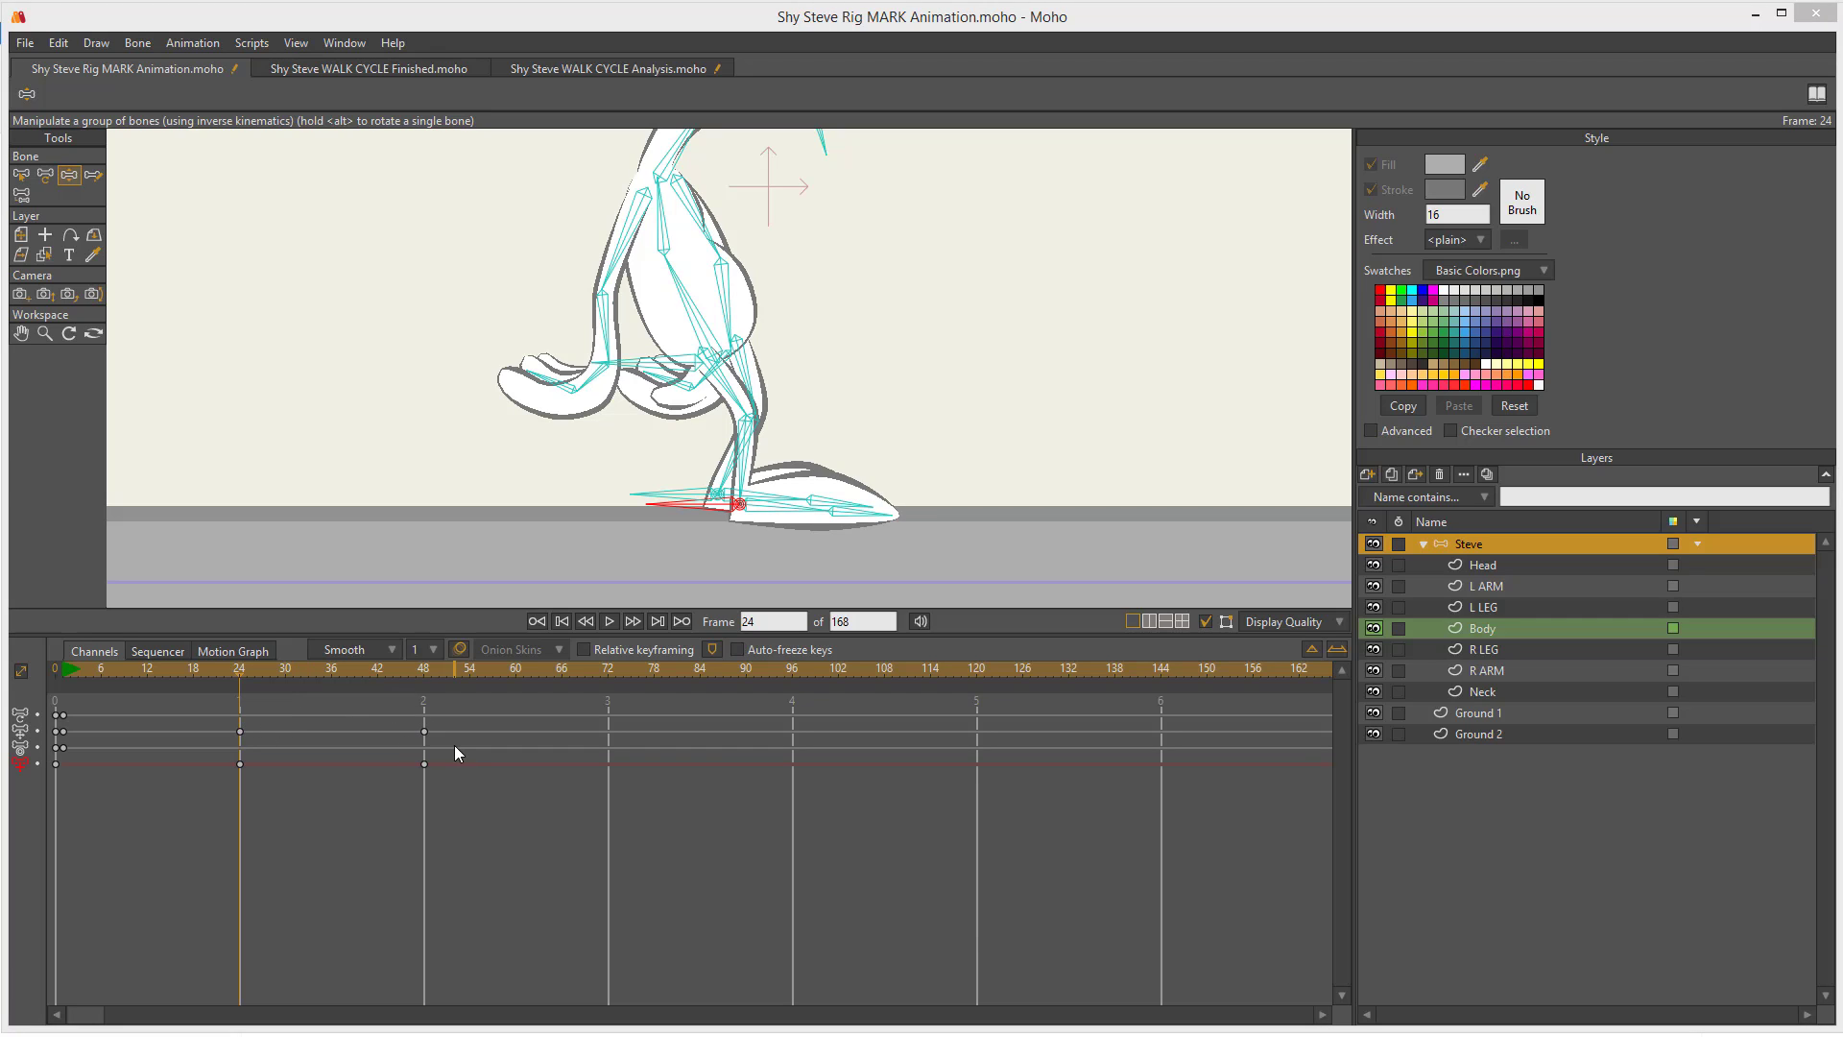
key("alt+Right")
key("alt+Left")
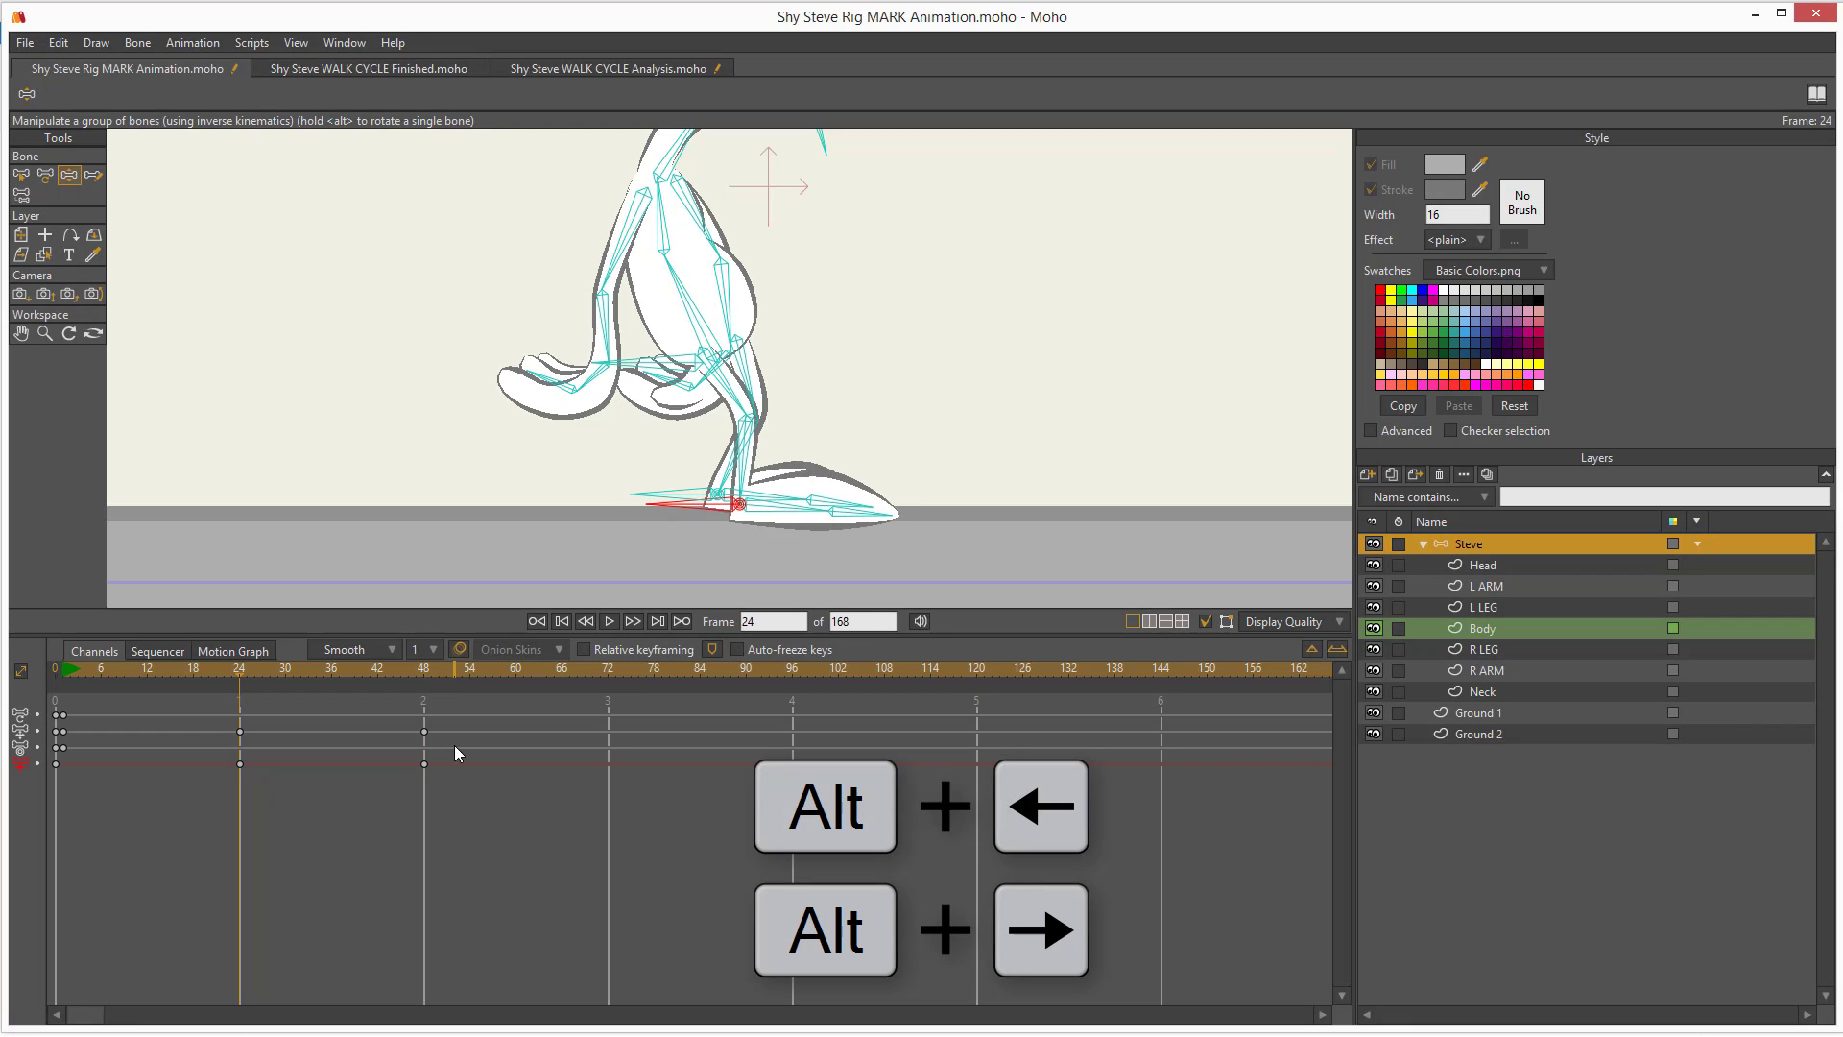
key("alt+Left")
key("alt+Left")
key("alt+Right")
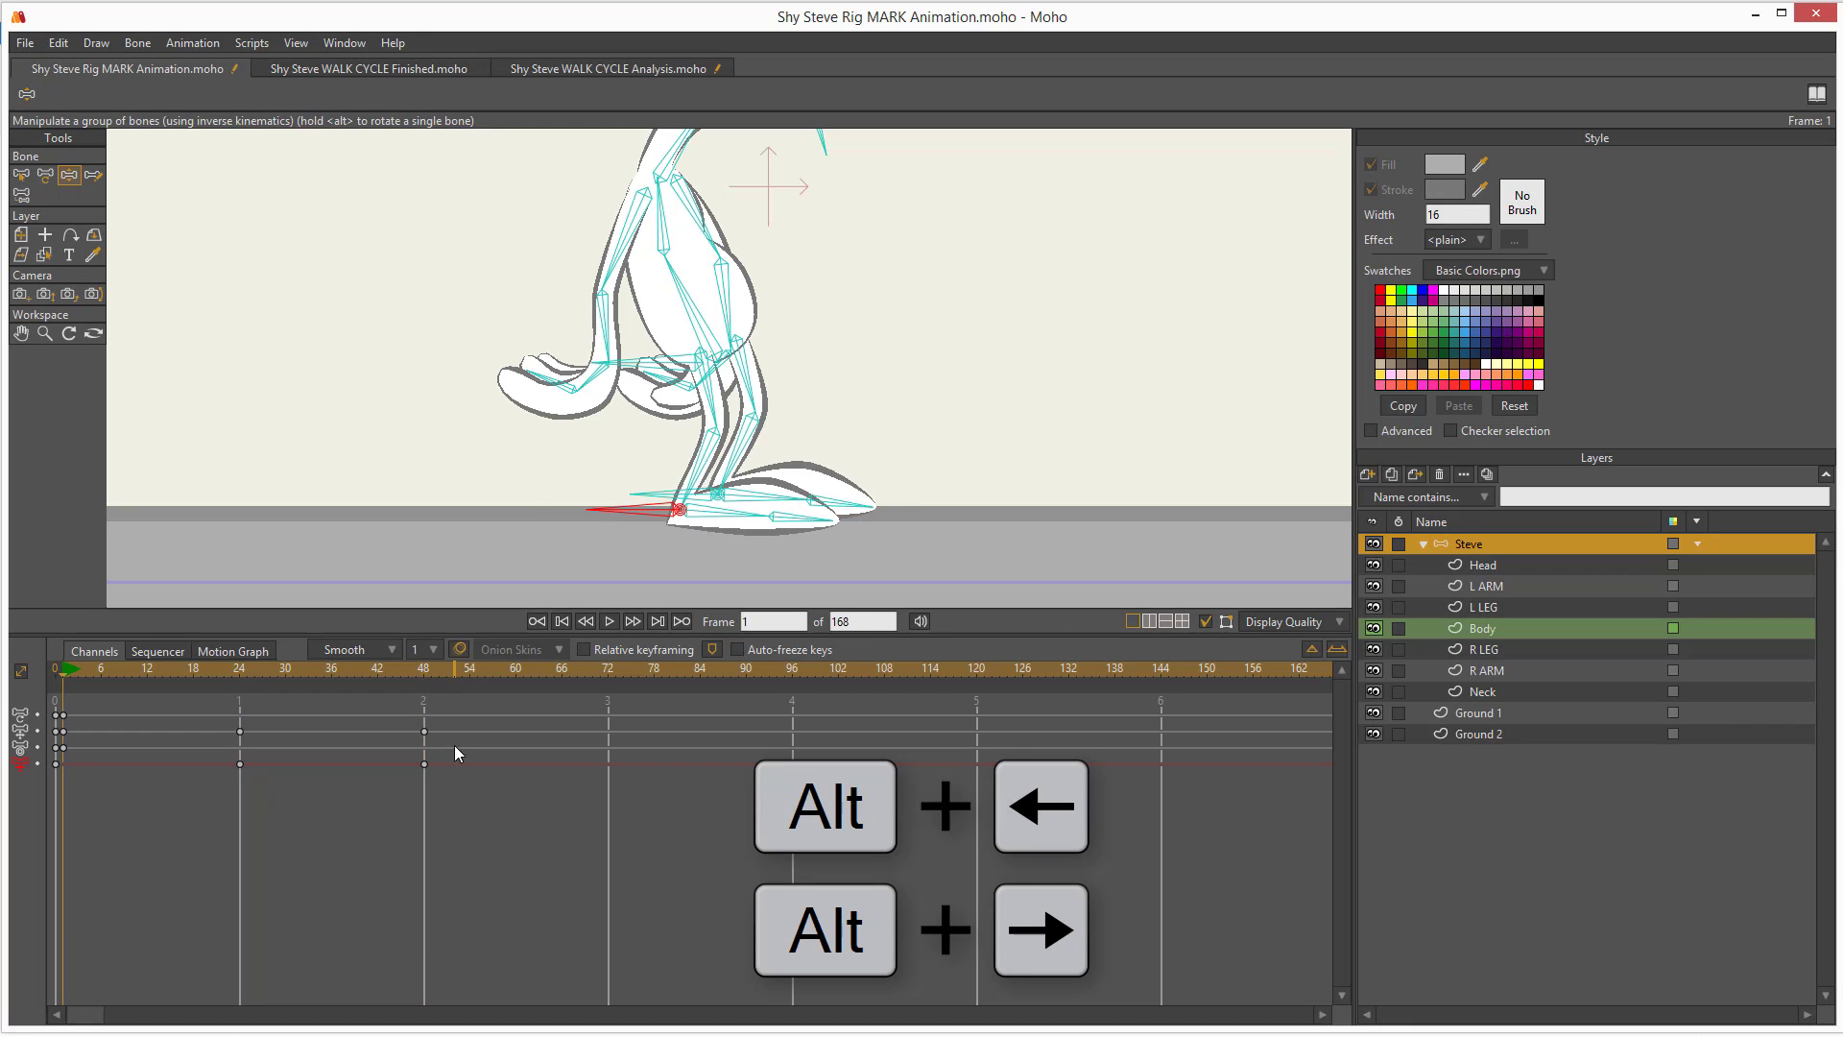
key("alt+Right")
key("alt+Right")
key("alt+Left")
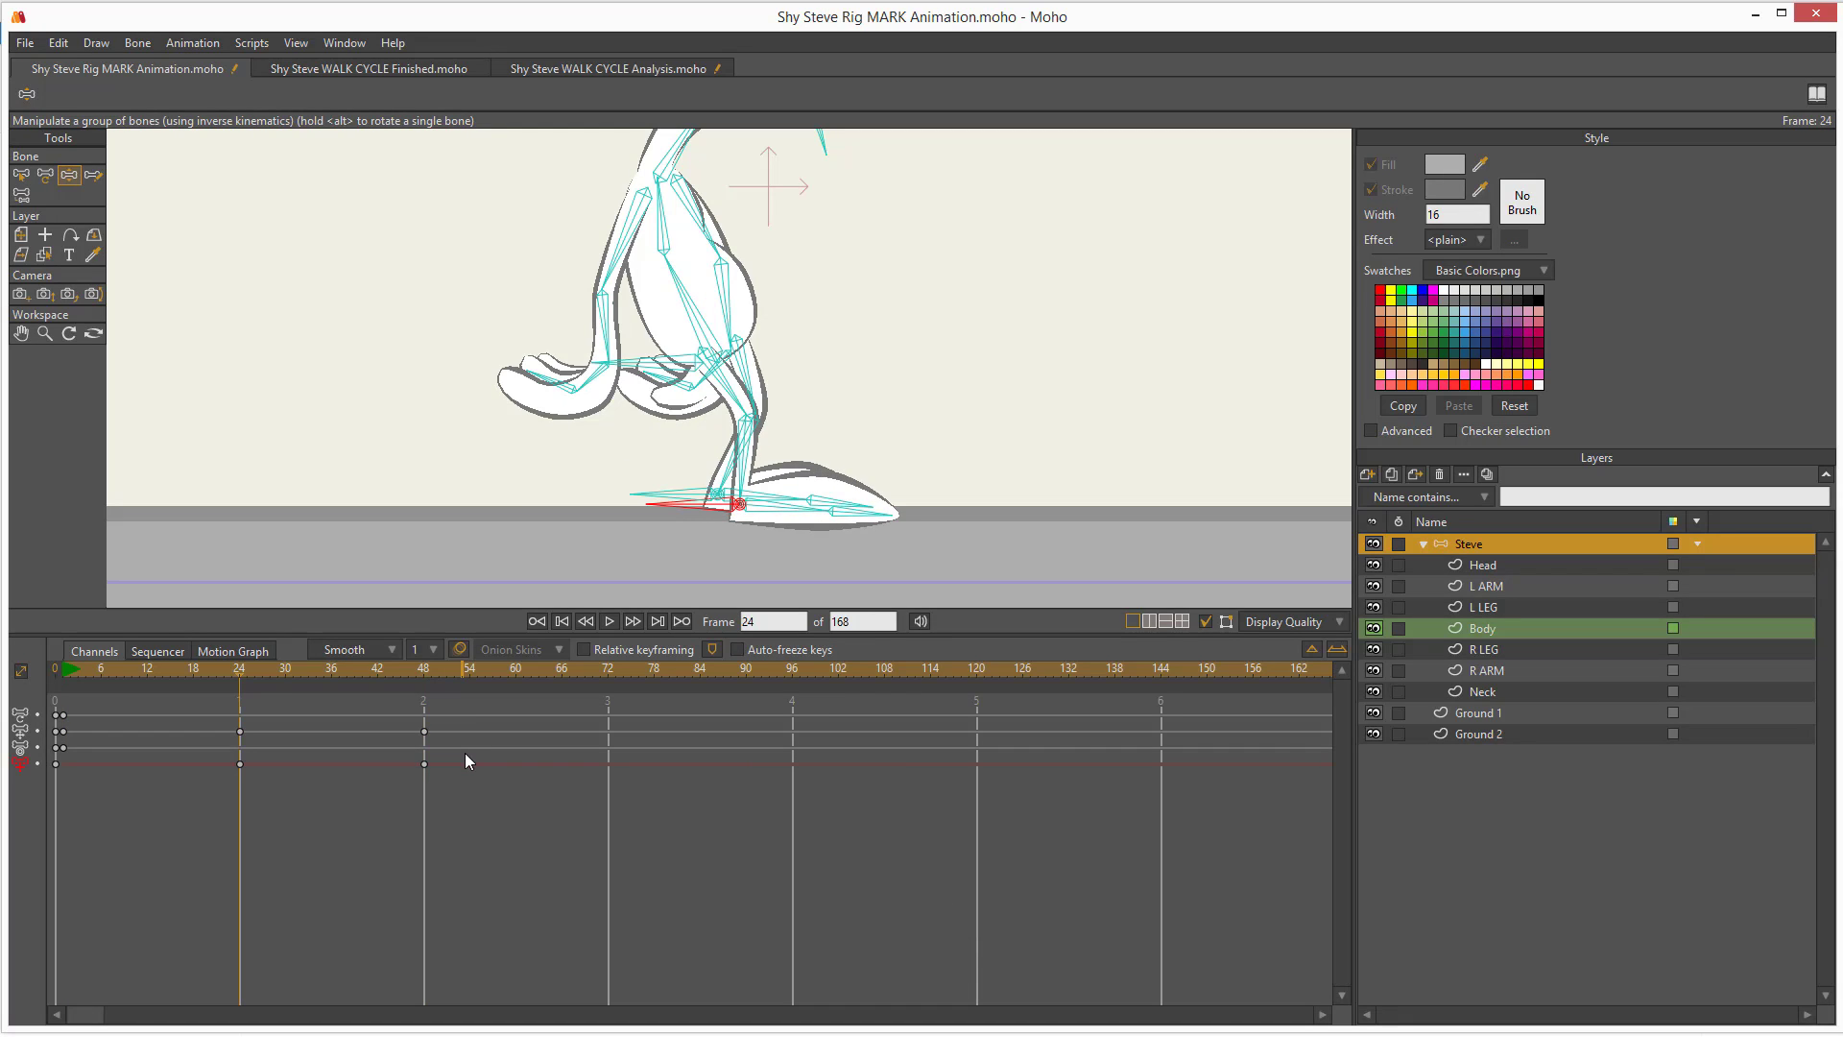
key("alt+Left")
key("alt+Right")
key("alt+Right")
key("alt+Left")
key("alt+Right")
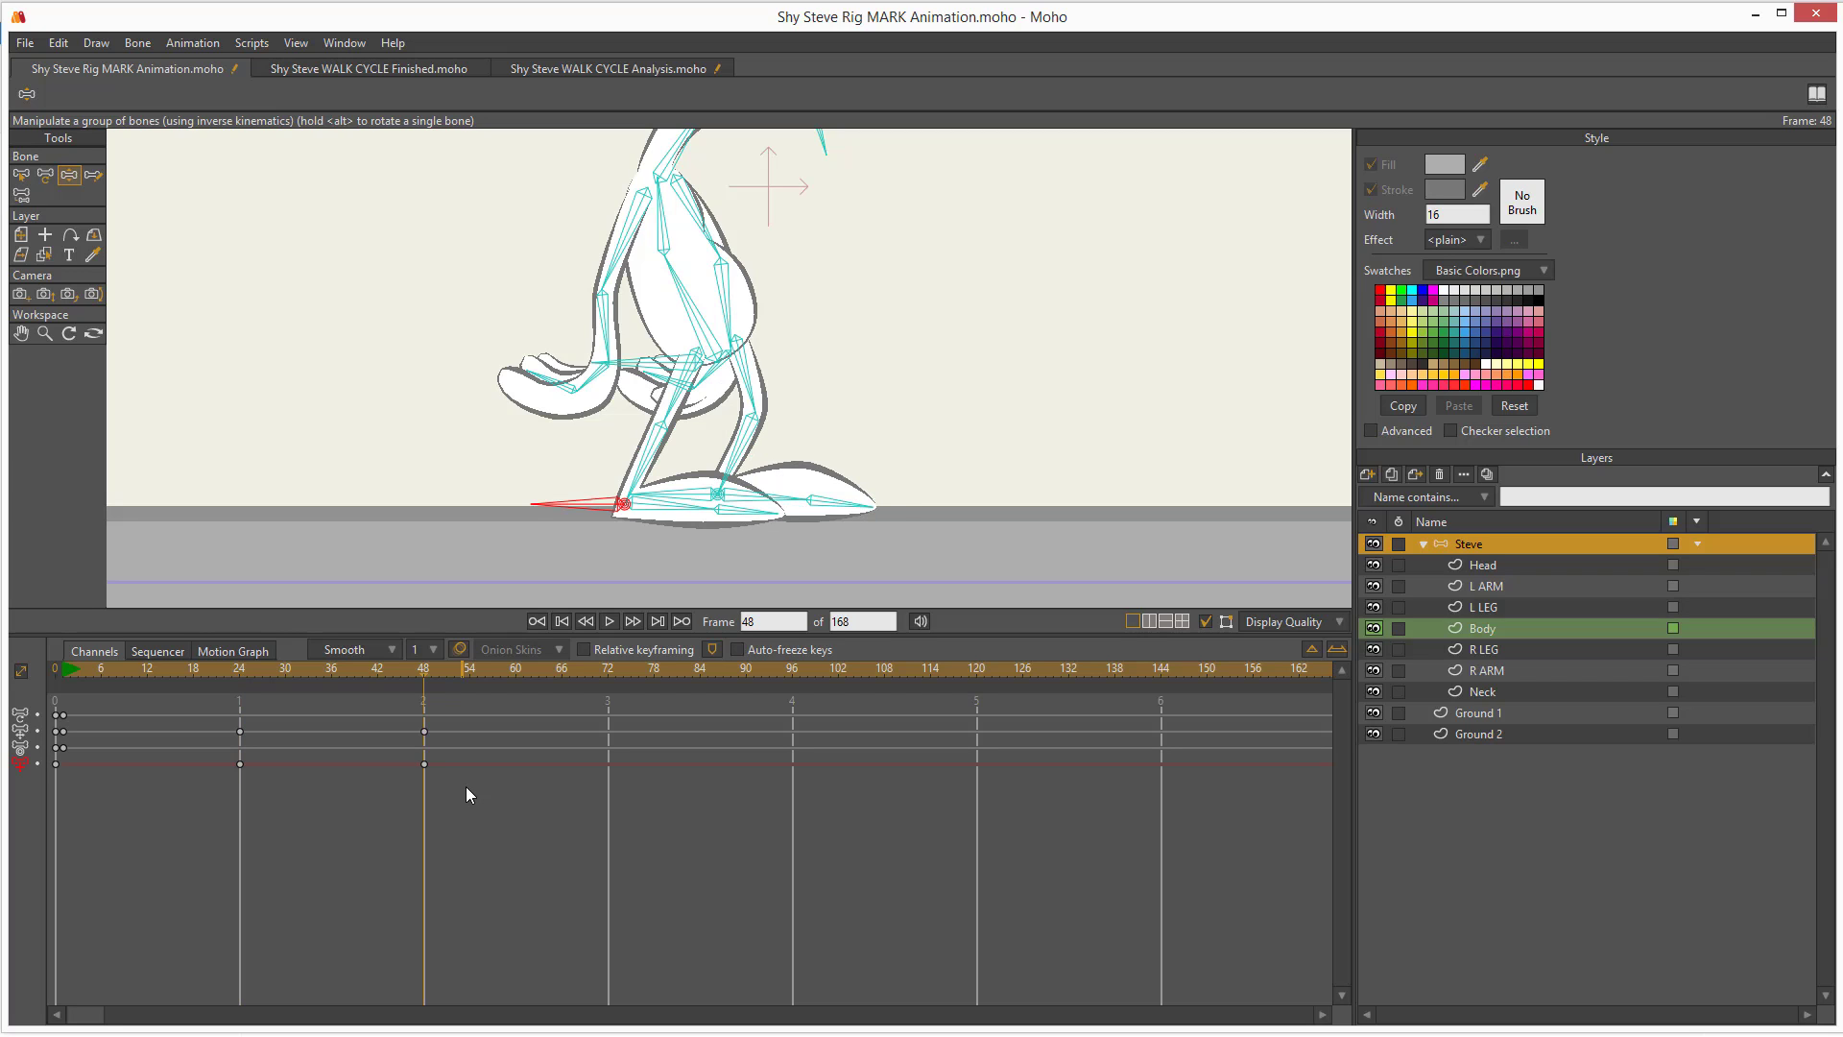
key("ctrl+shift+Left")
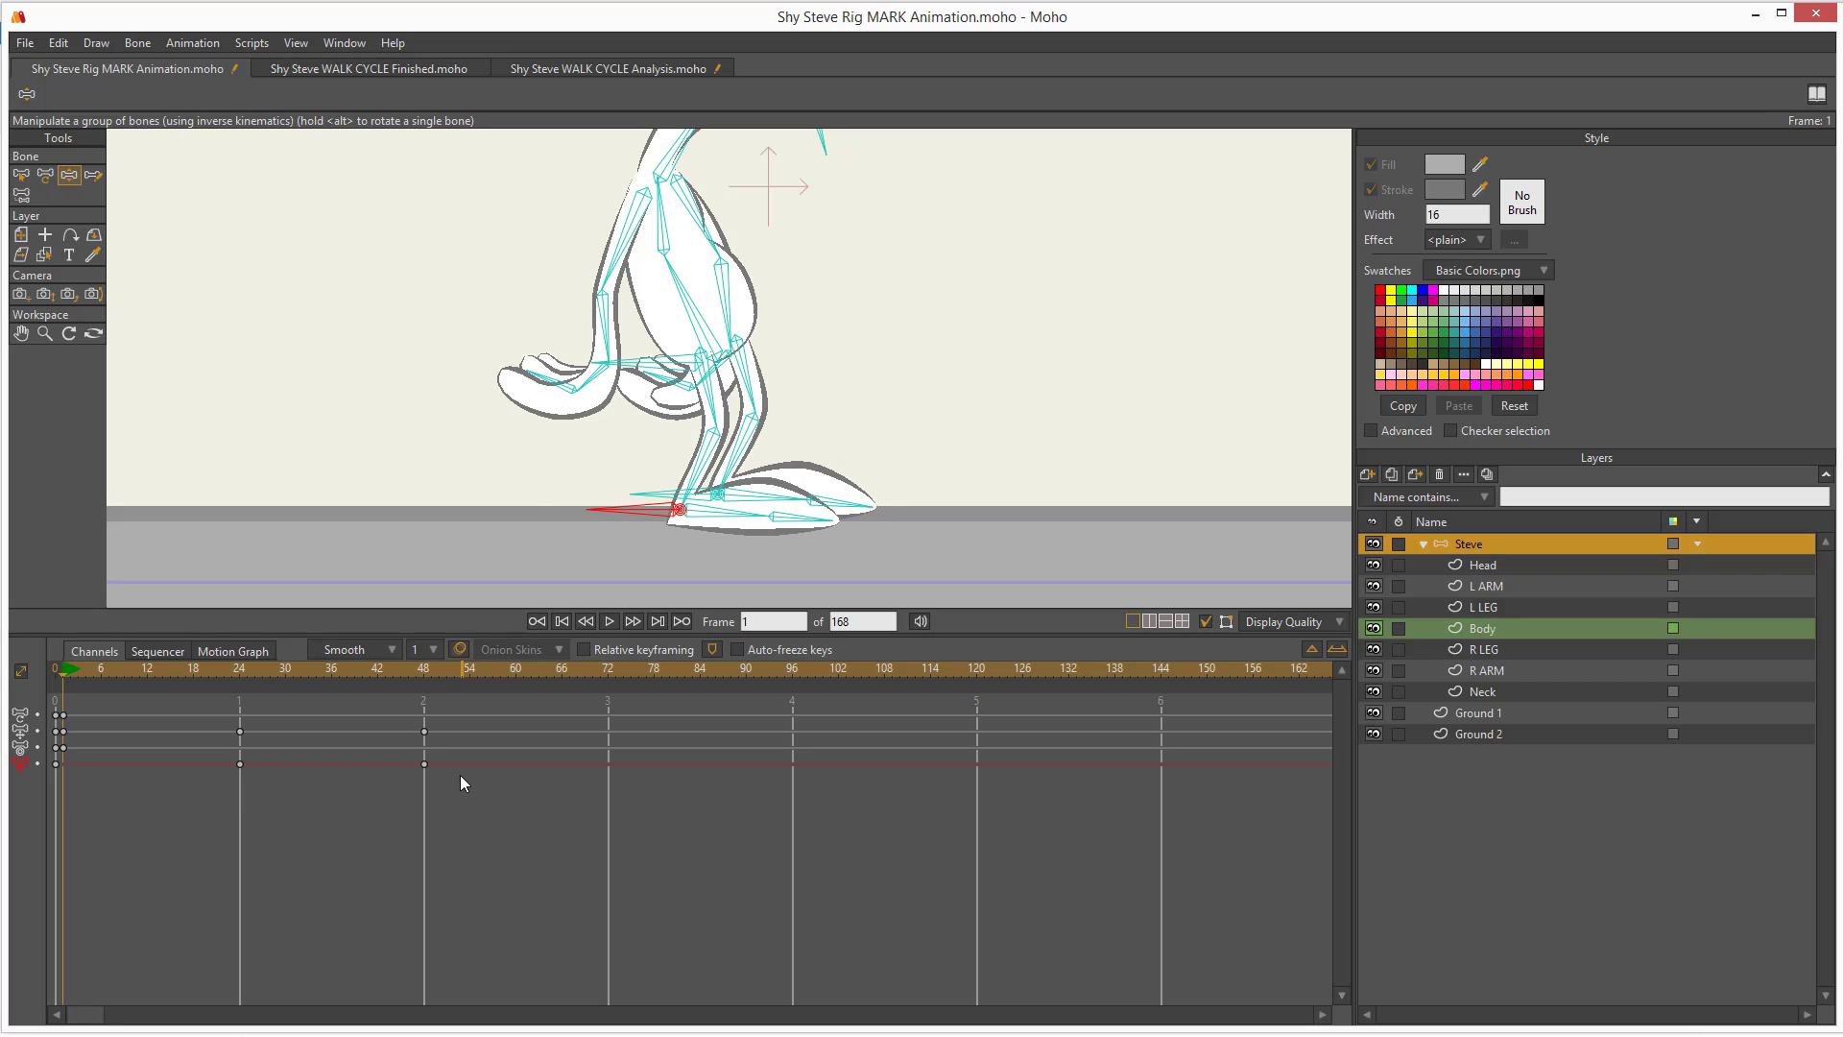
key("ctrl+shift+Right")
key("ctrl+shift+Left")
key("ctrl+shift+Right")
key("ctrl+shift+Left")
key("Left")
key("ctrl+shift+Right")
key("ctrl+shift+Left")
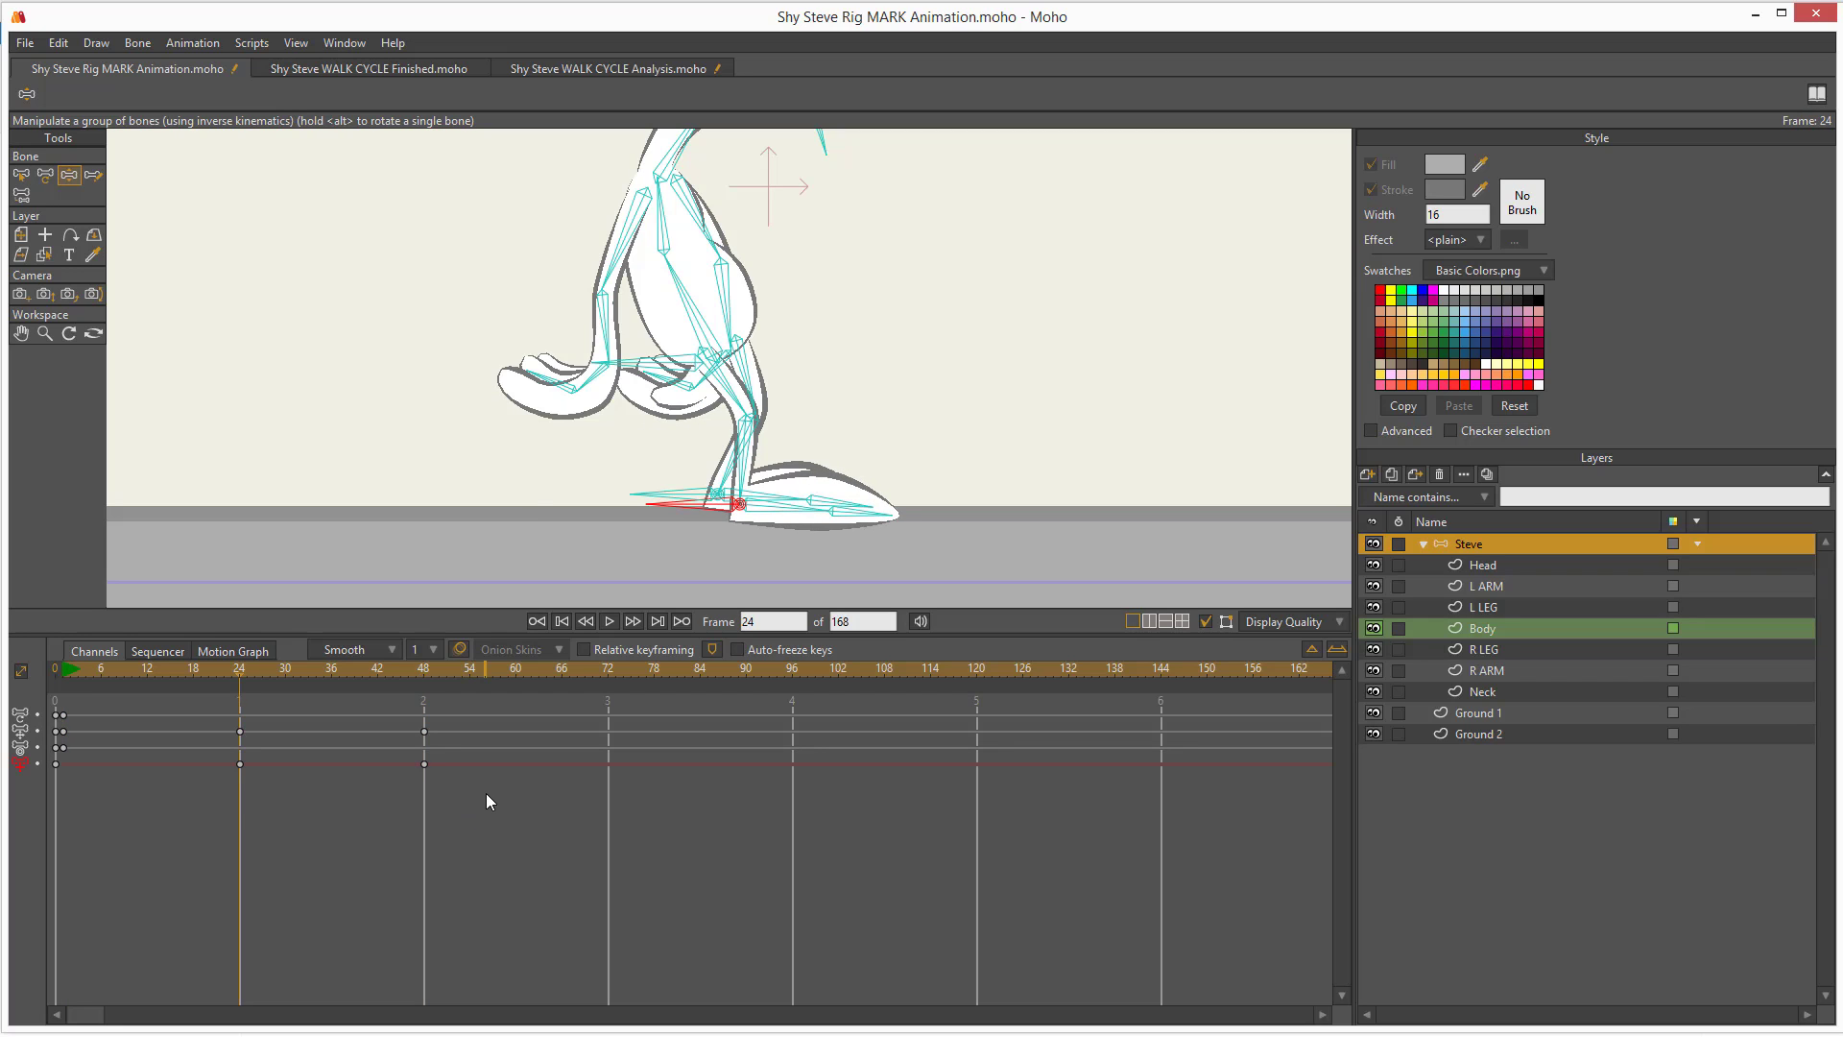
key("ctrl+shift+Right")
- Go back to frame 24 and lower the hip control bone slightly to bend the knees
key("alt+Left")
left_click(672, 374)
left_click_drag(672, 373, 675, 379)
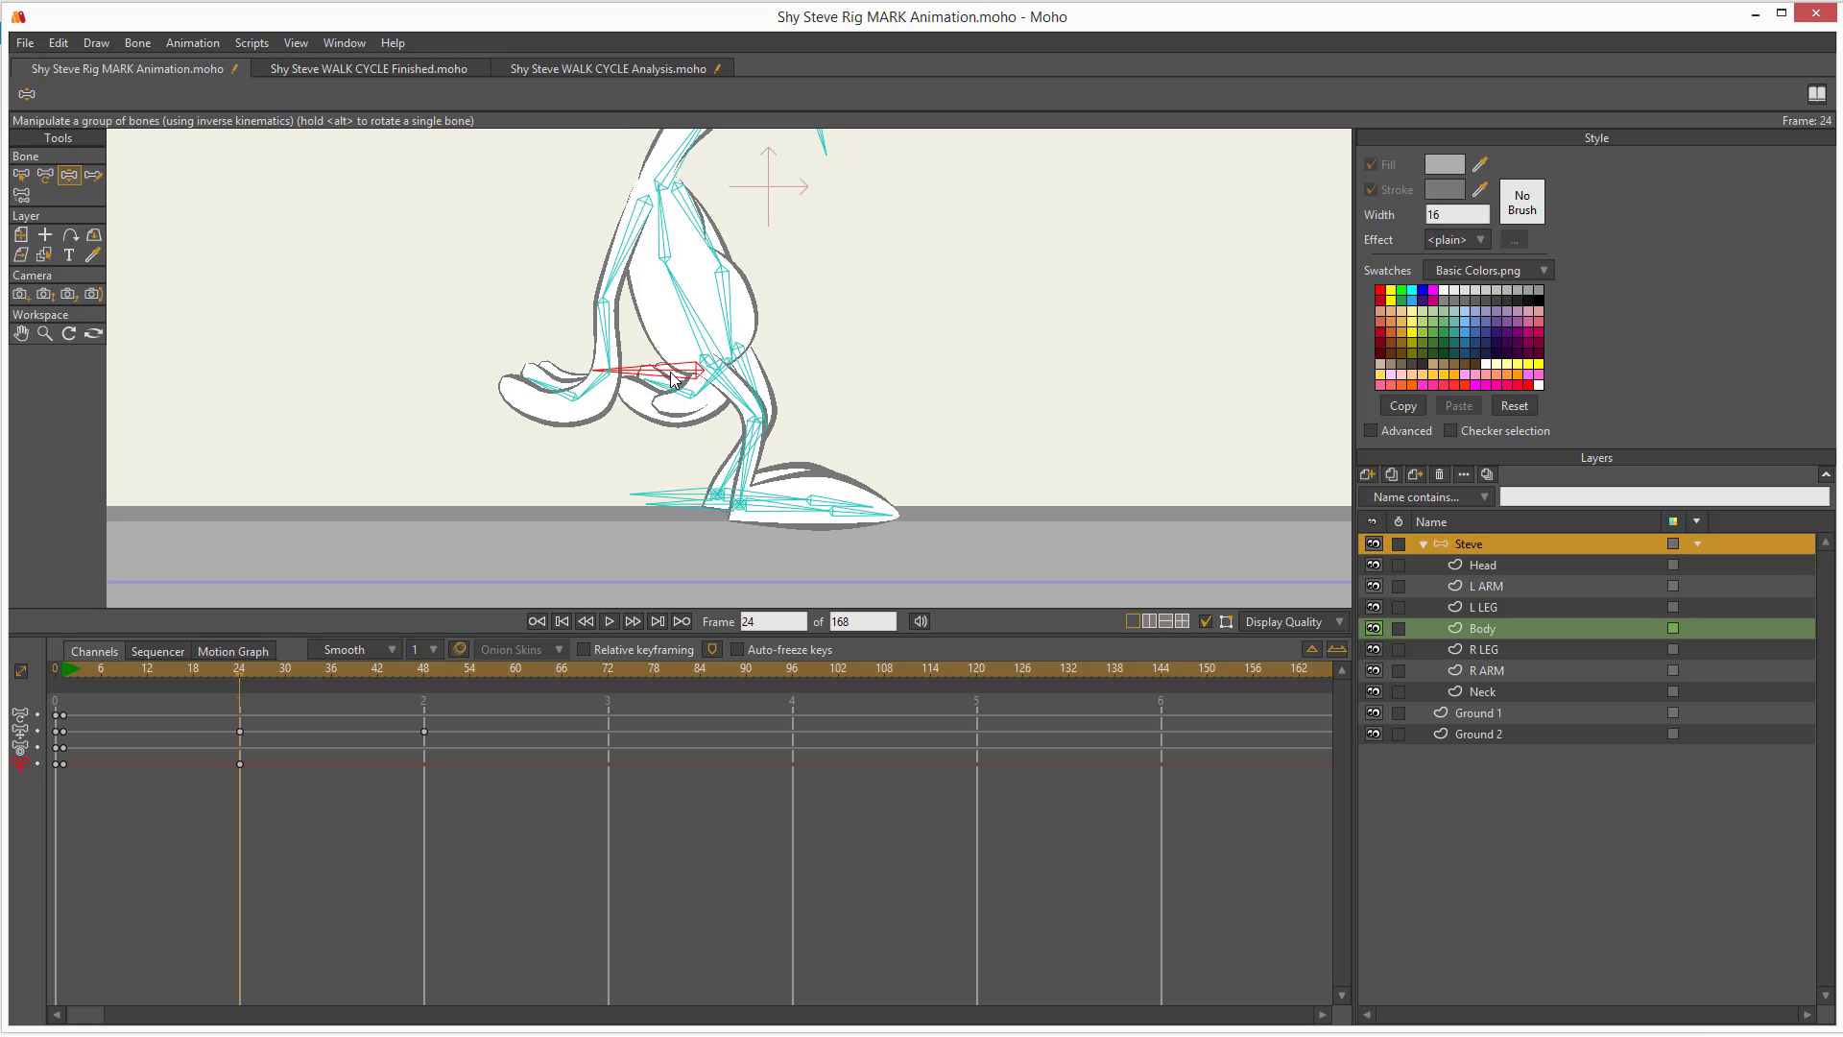
- At frame 48, lower the near foot's control bone slightly to correct its contact with the ground
key("alt+Right")
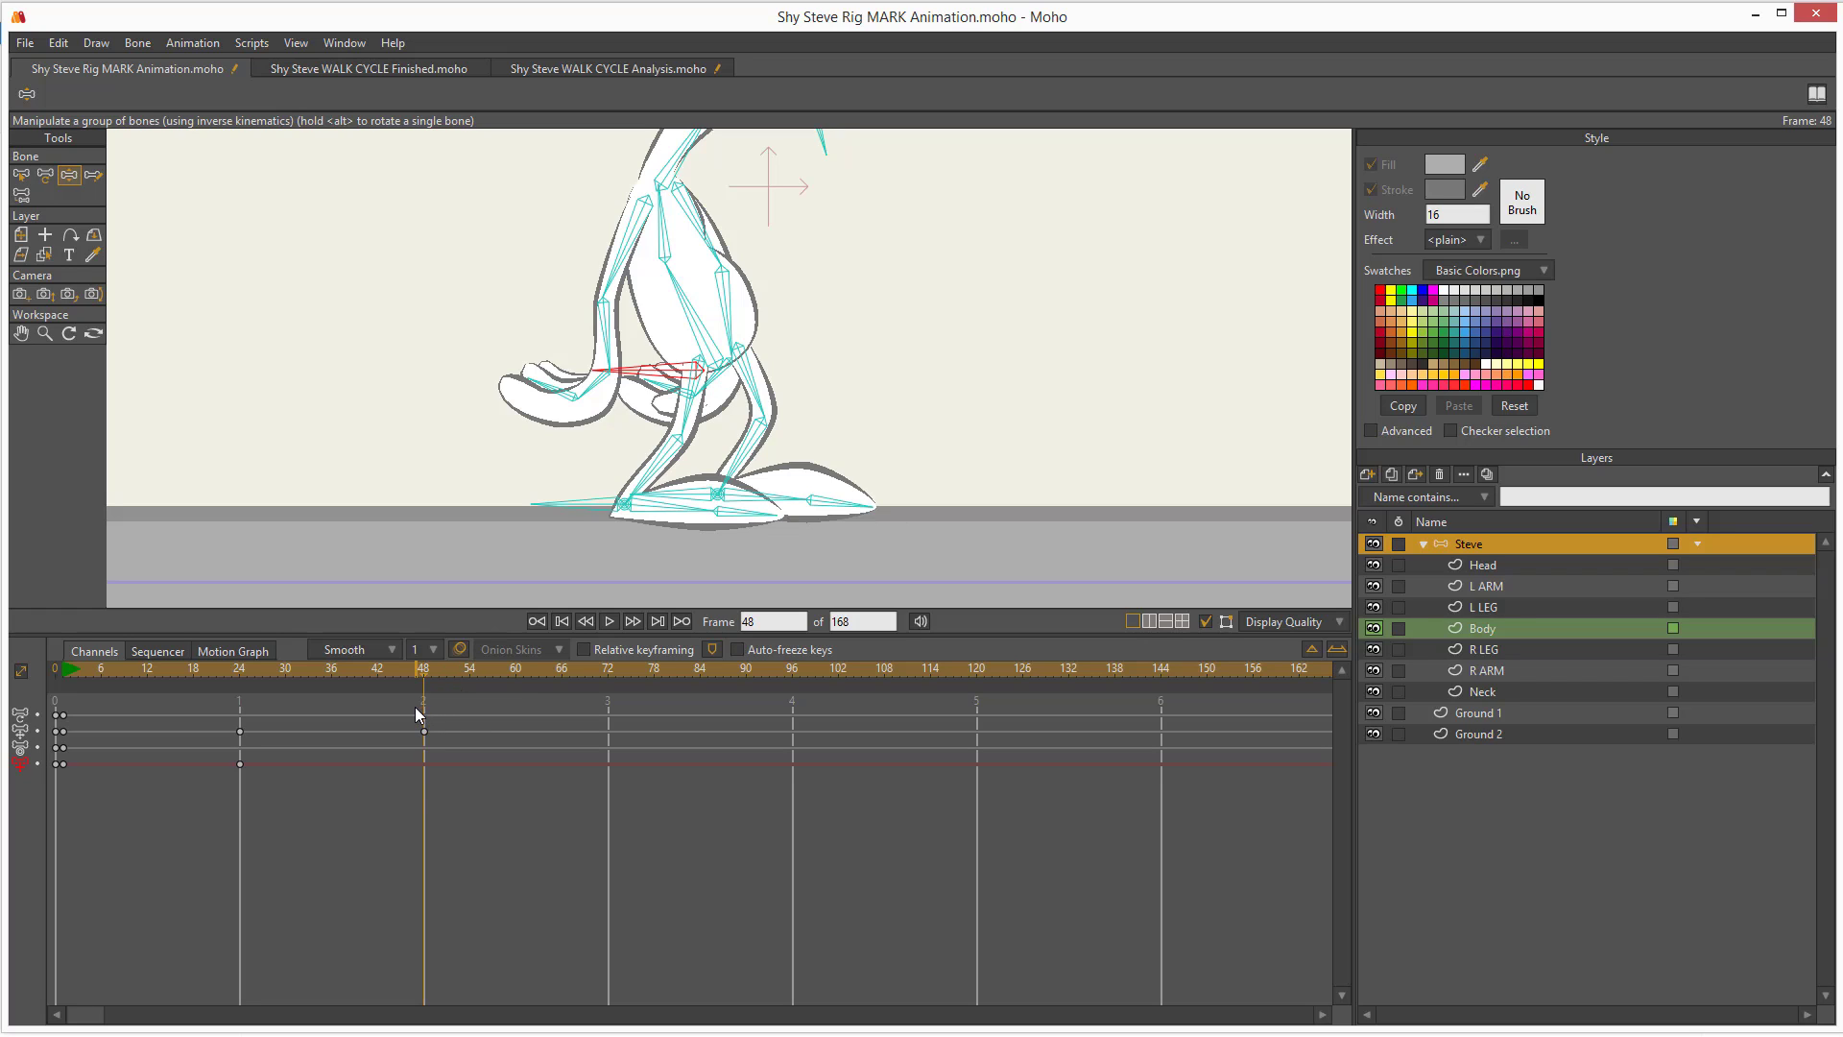
left_click(602, 504)
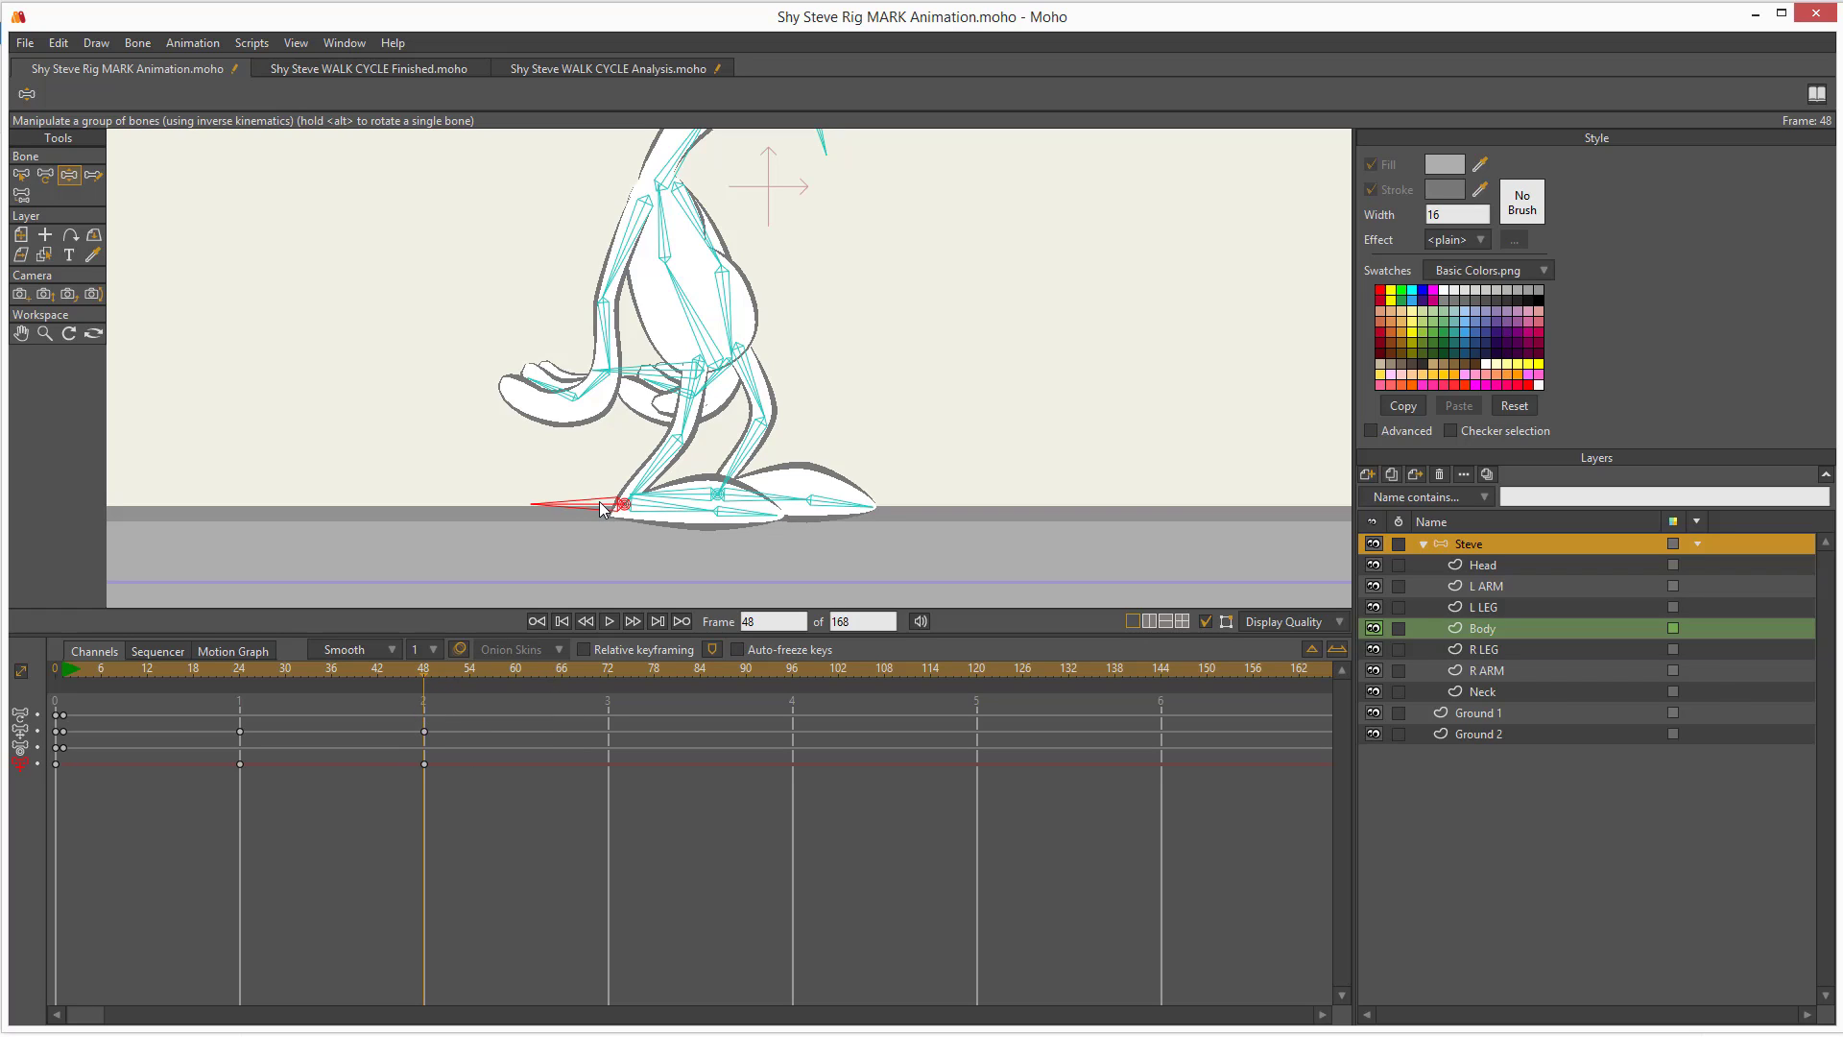
left_click_drag(598, 499, 599, 502)
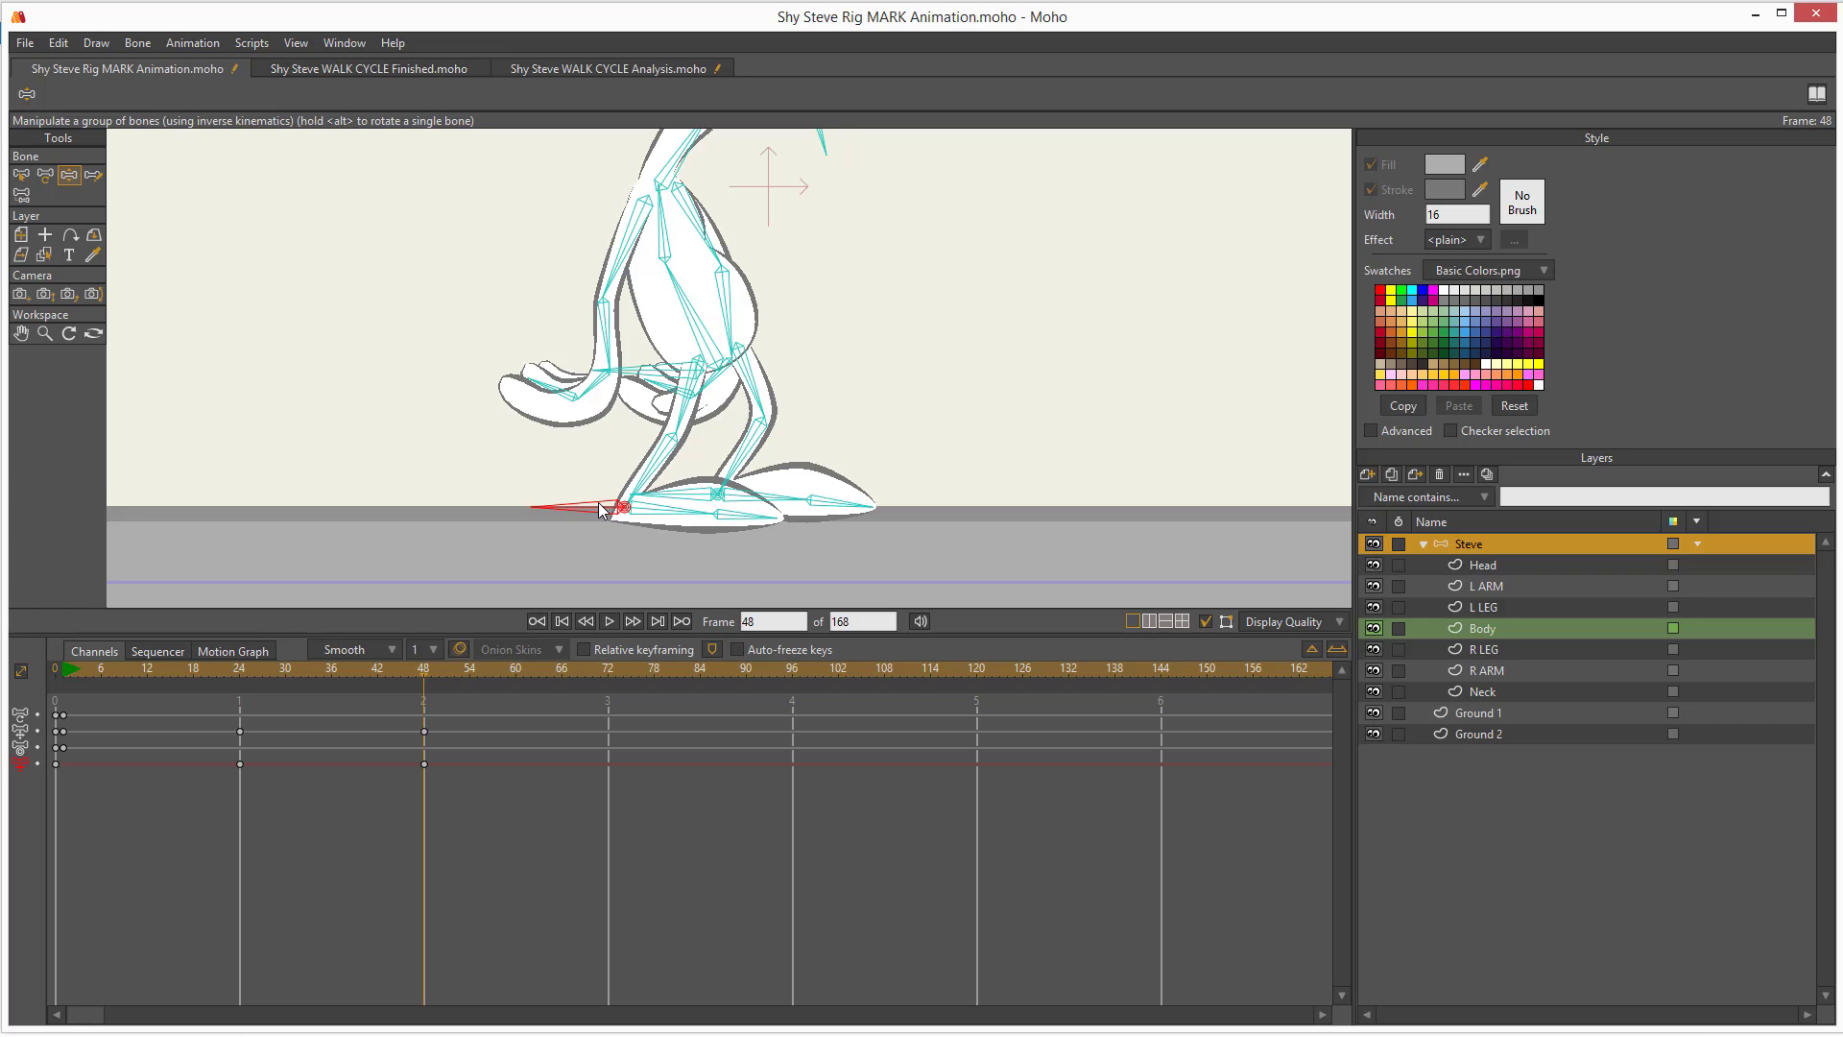
- Copy the bone keyframes at frame 24 and paste them at frame 72 to repeat the forward foot pose
left_click_drag(428, 670, 422, 820)
left_click(240, 675)
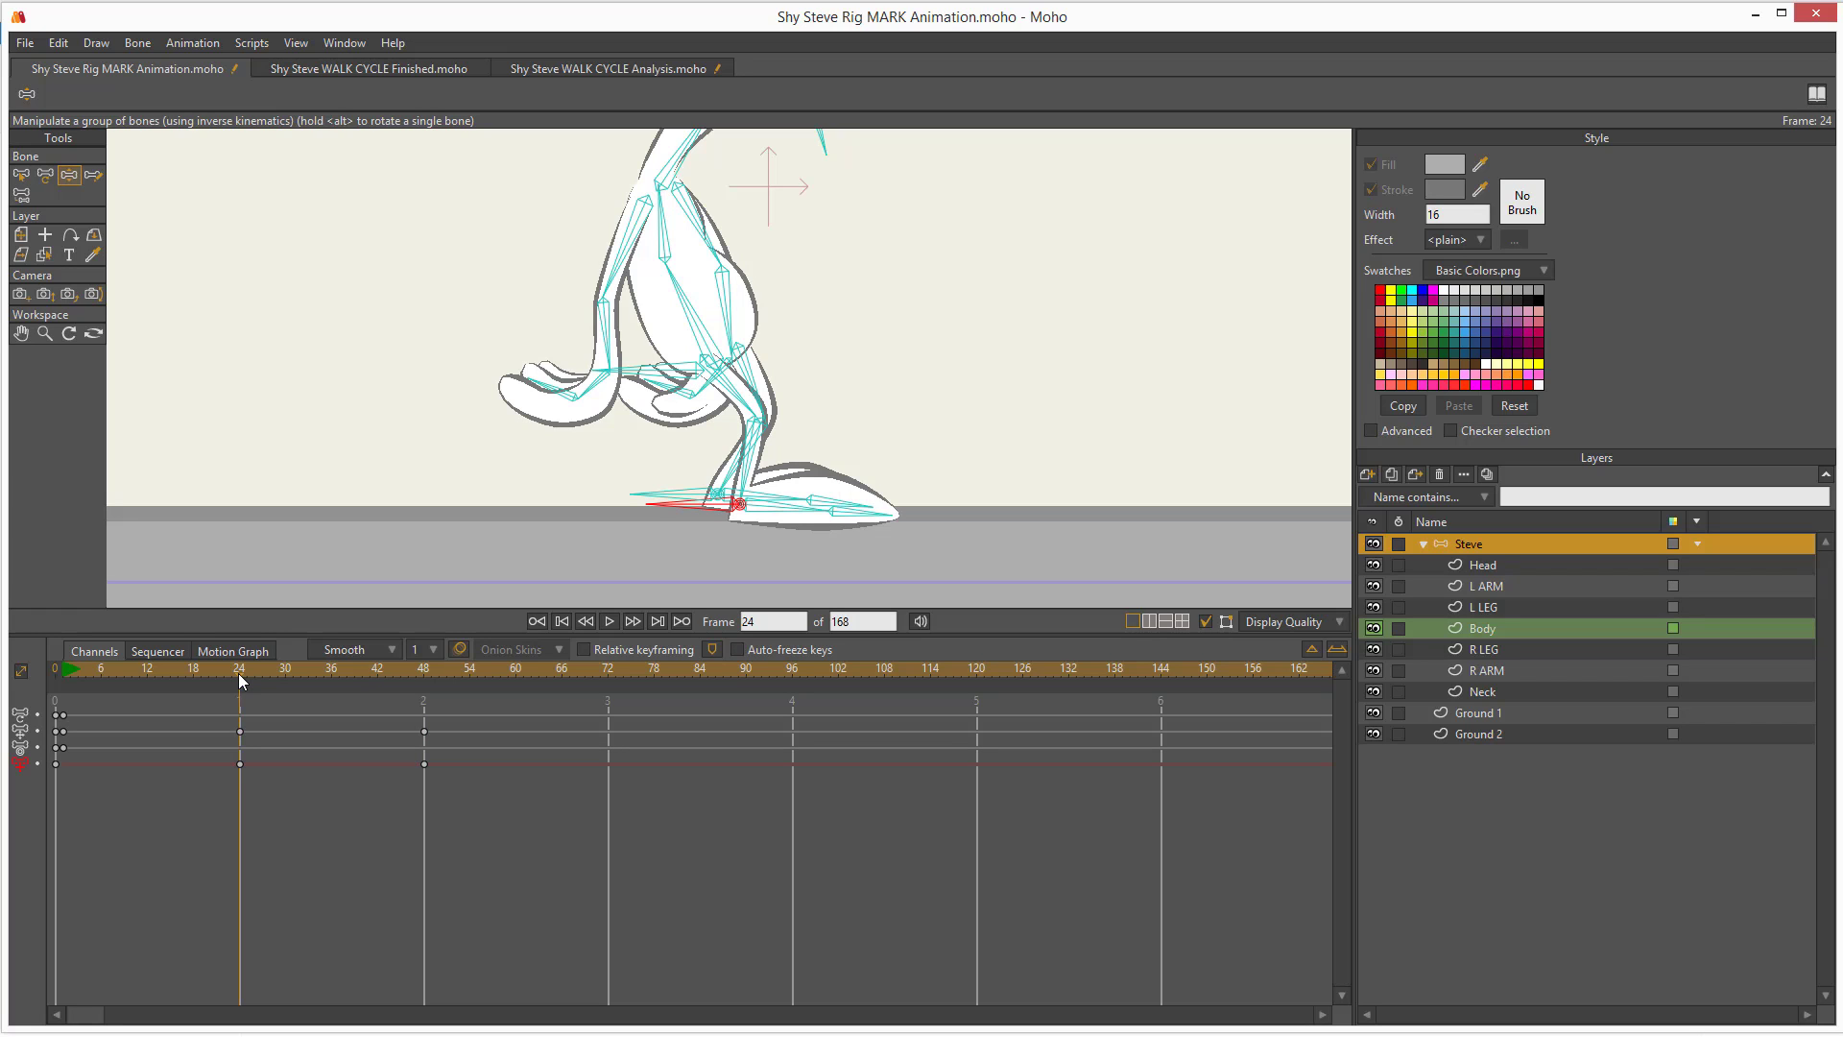
mouse_move(239, 676)
left_mouse_down()
mouse_move(423, 677)
mouse_move(240, 685)
left_mouse_up()
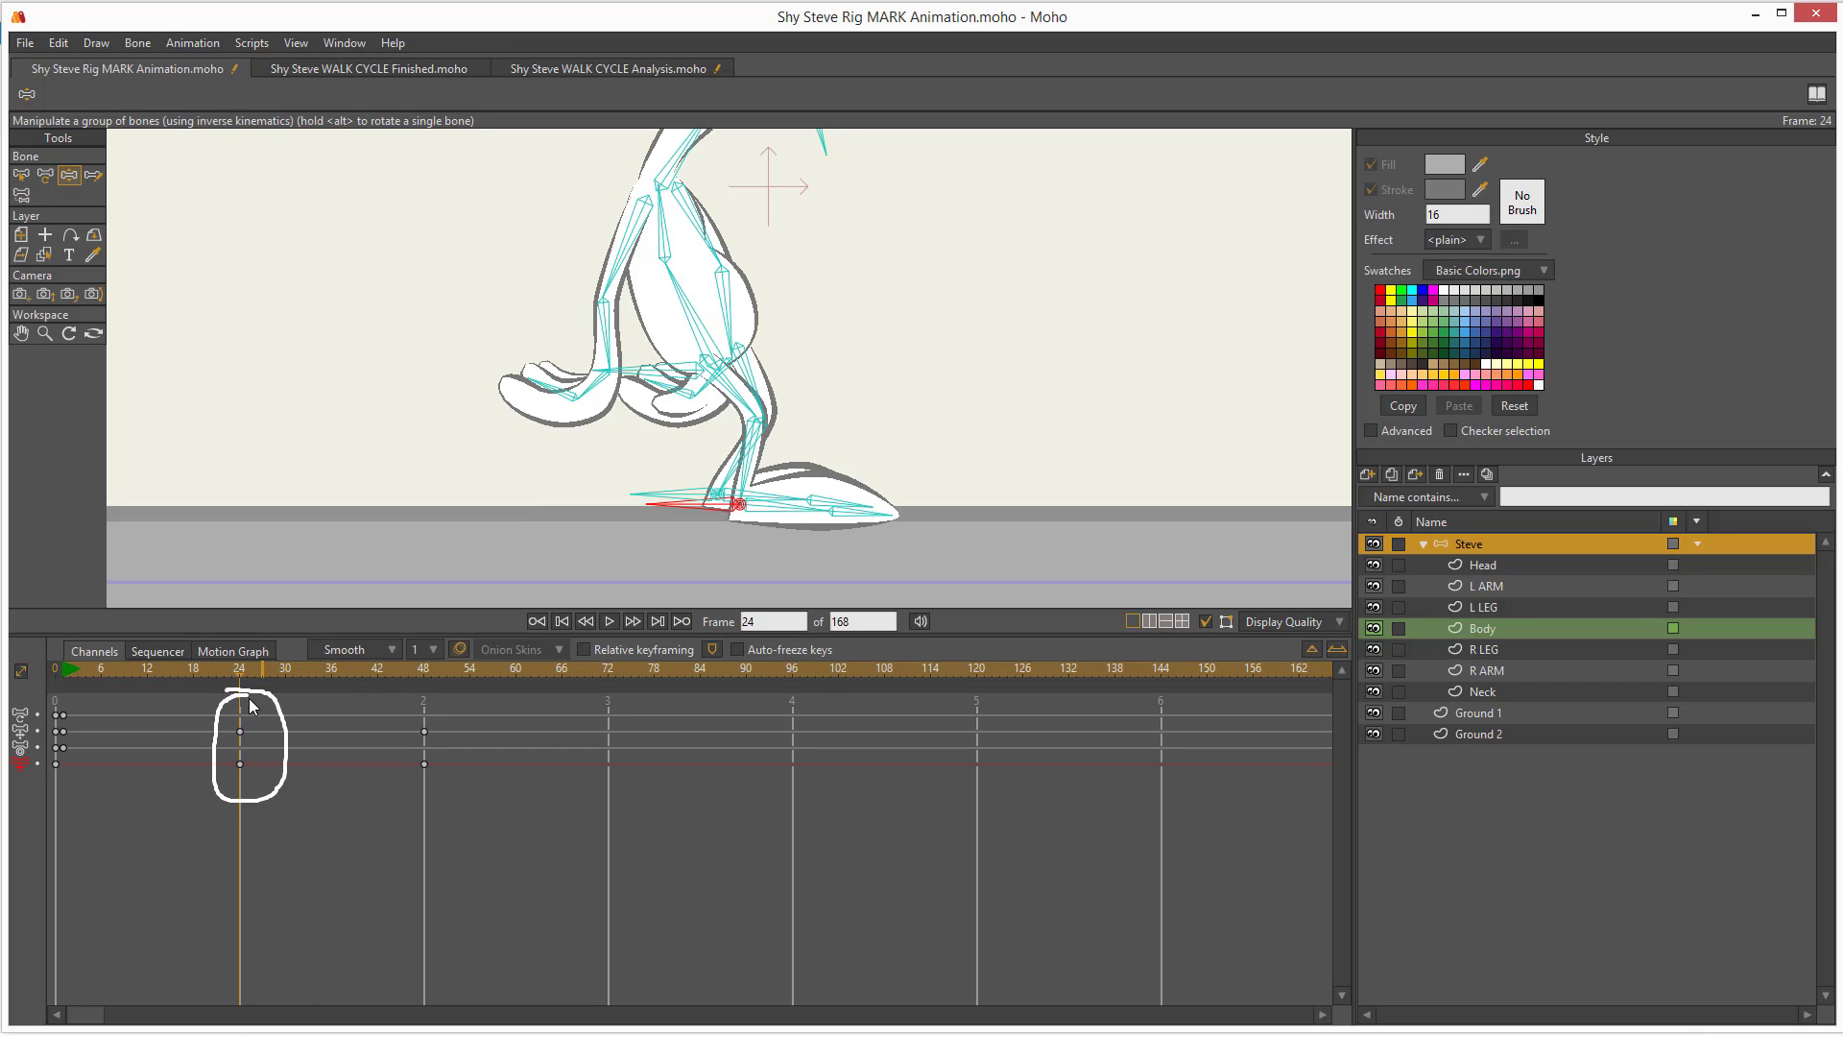
mouse_move(227, 689)
left_mouse_down()
mouse_move(343, 644)
mouse_move(479, 641)
mouse_move(569, 685)
left_mouse_up()
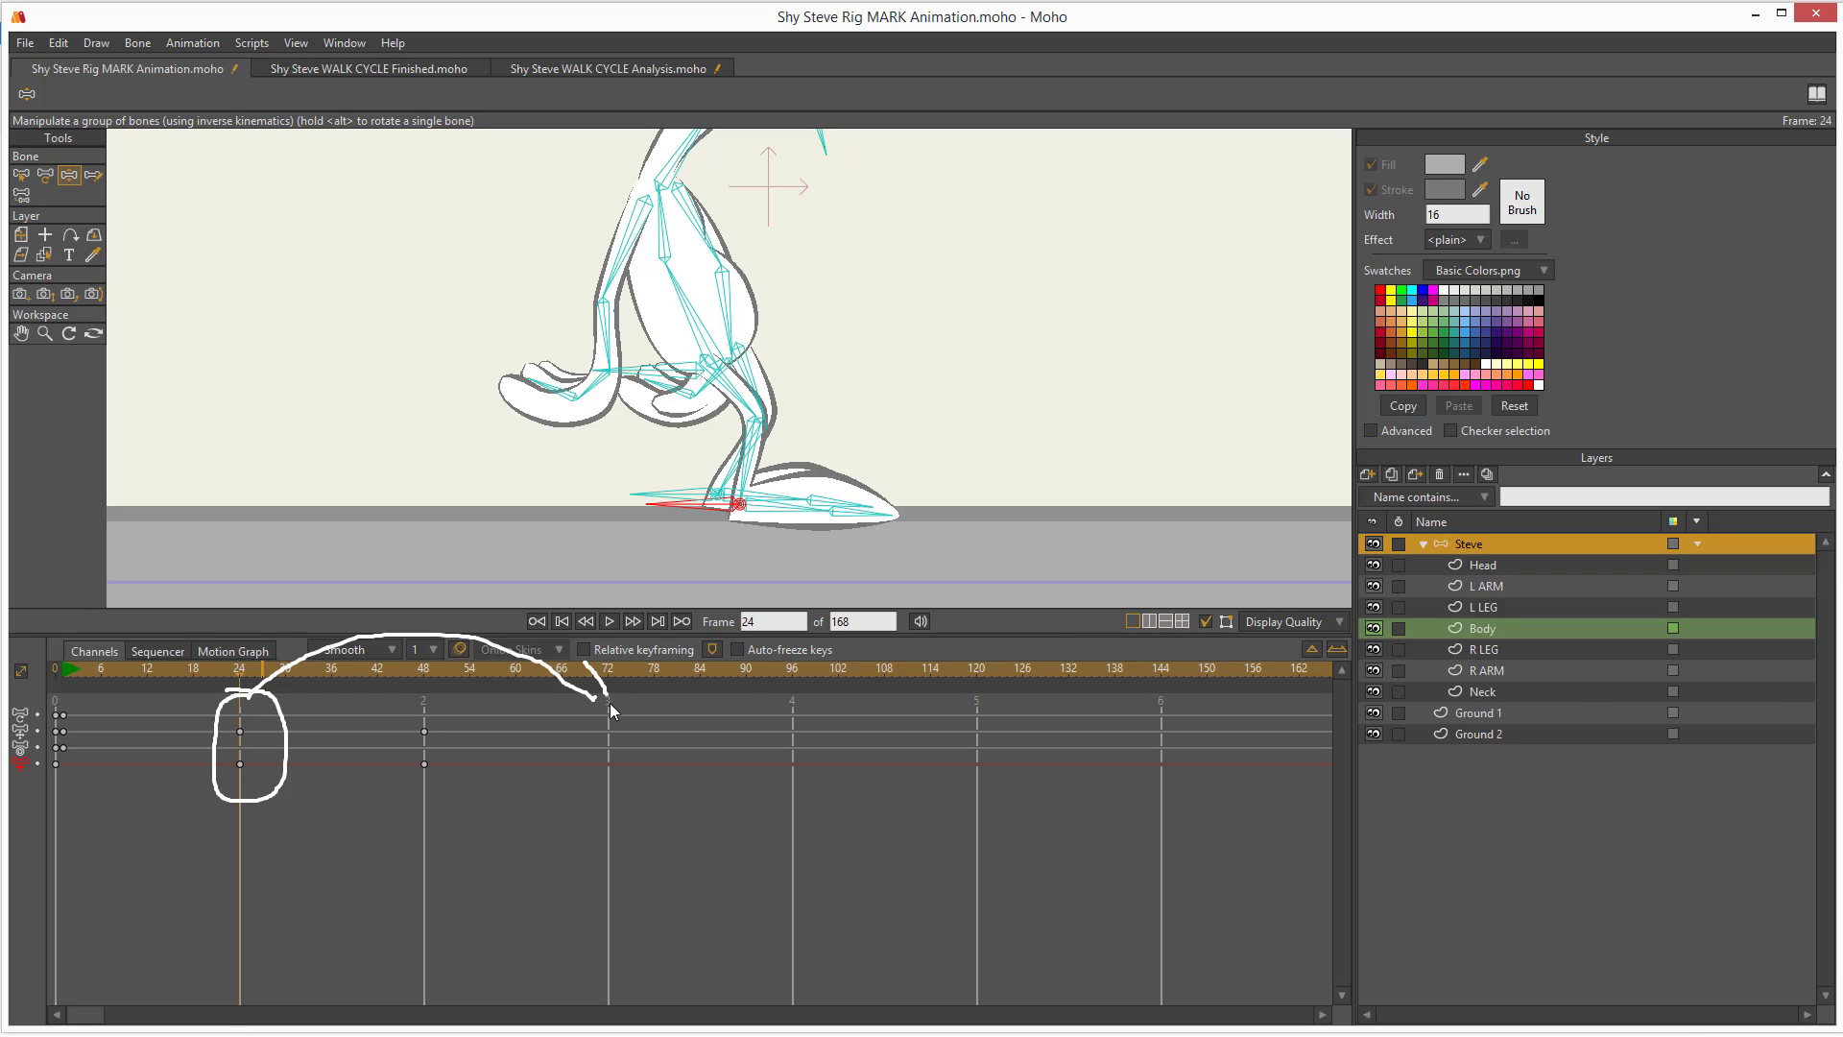
key("Escape")
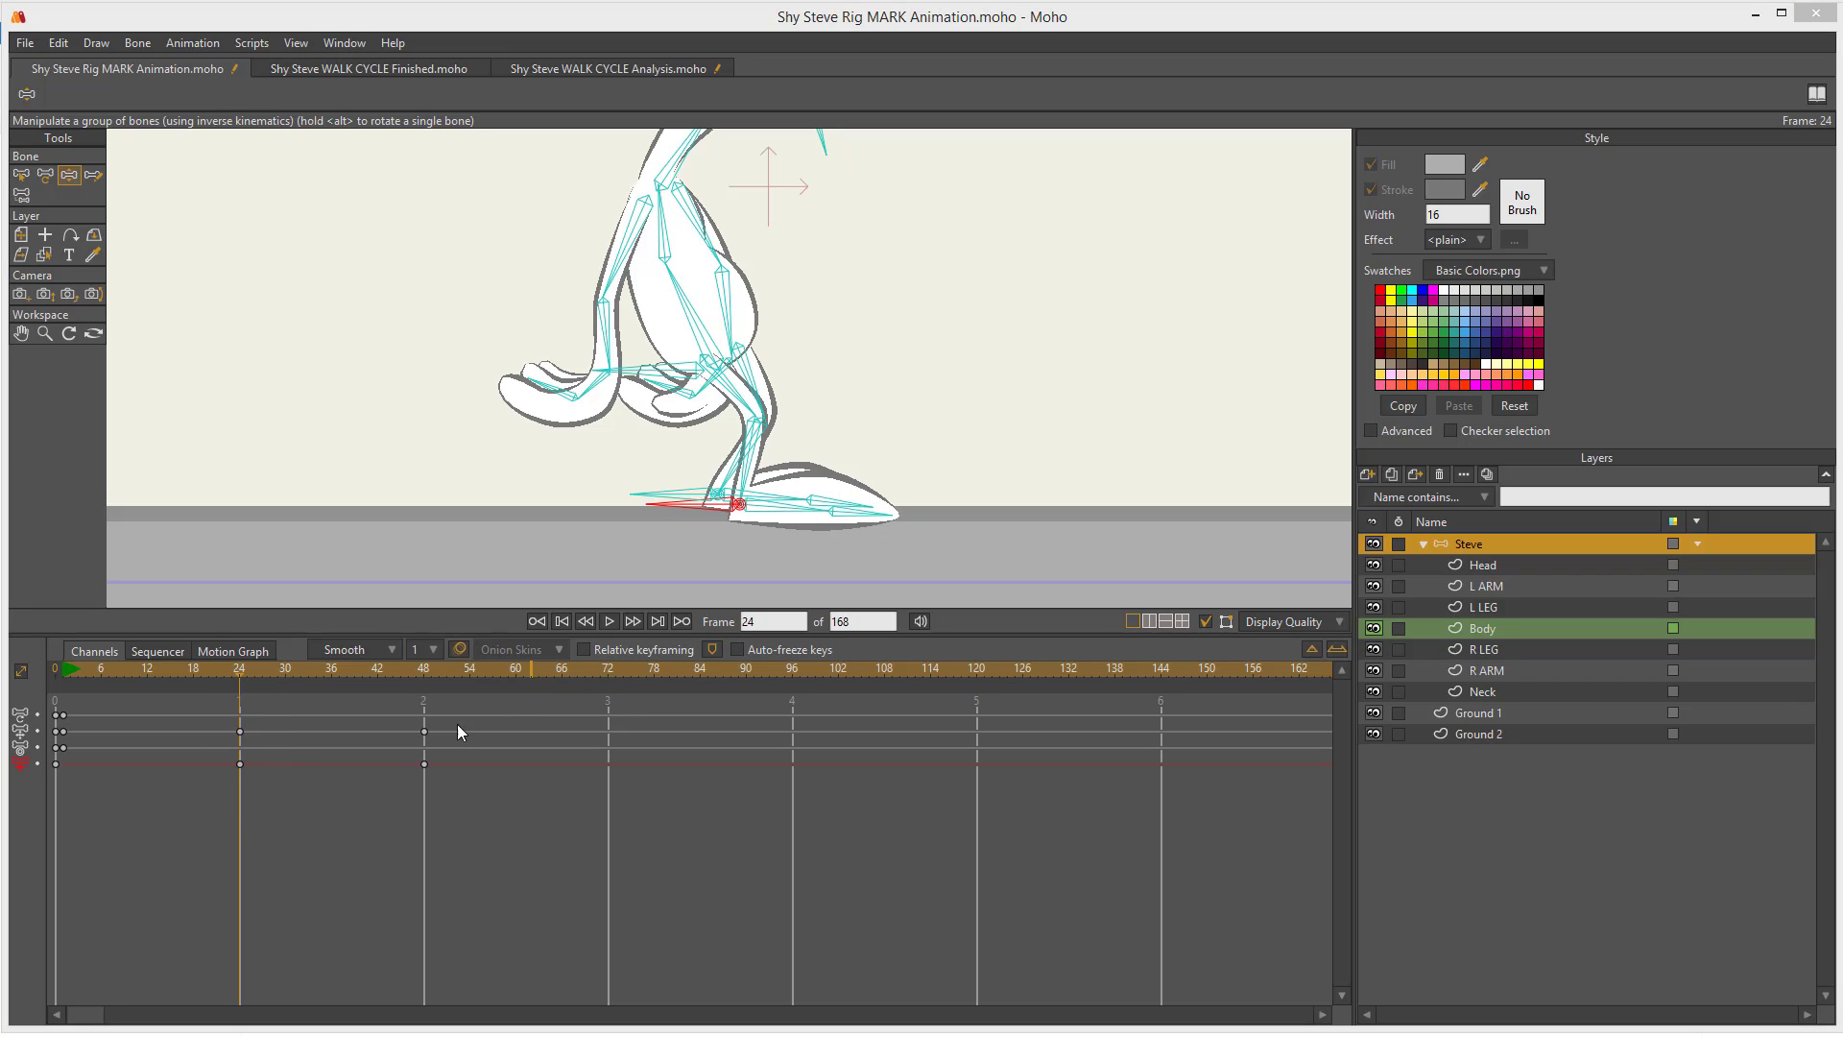
left_click(606, 669)
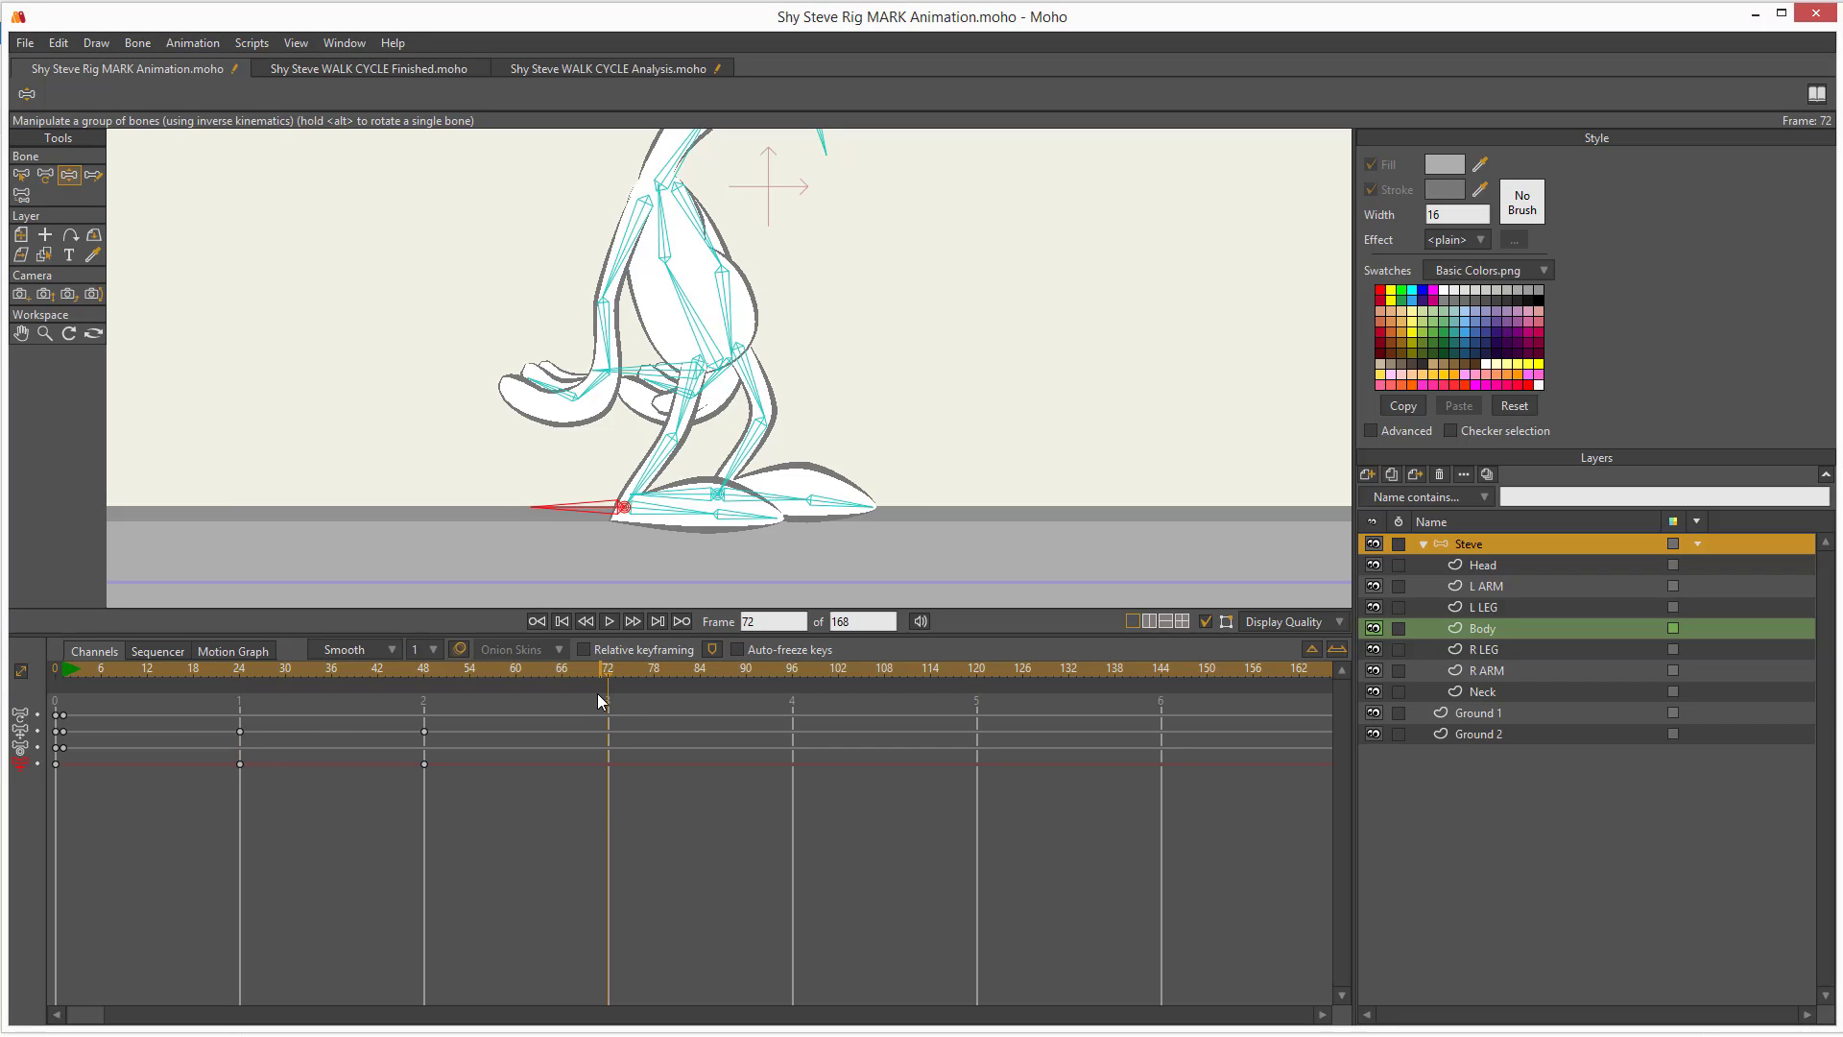
left_click_drag(284, 714, 213, 793)
key("ctrl+v")
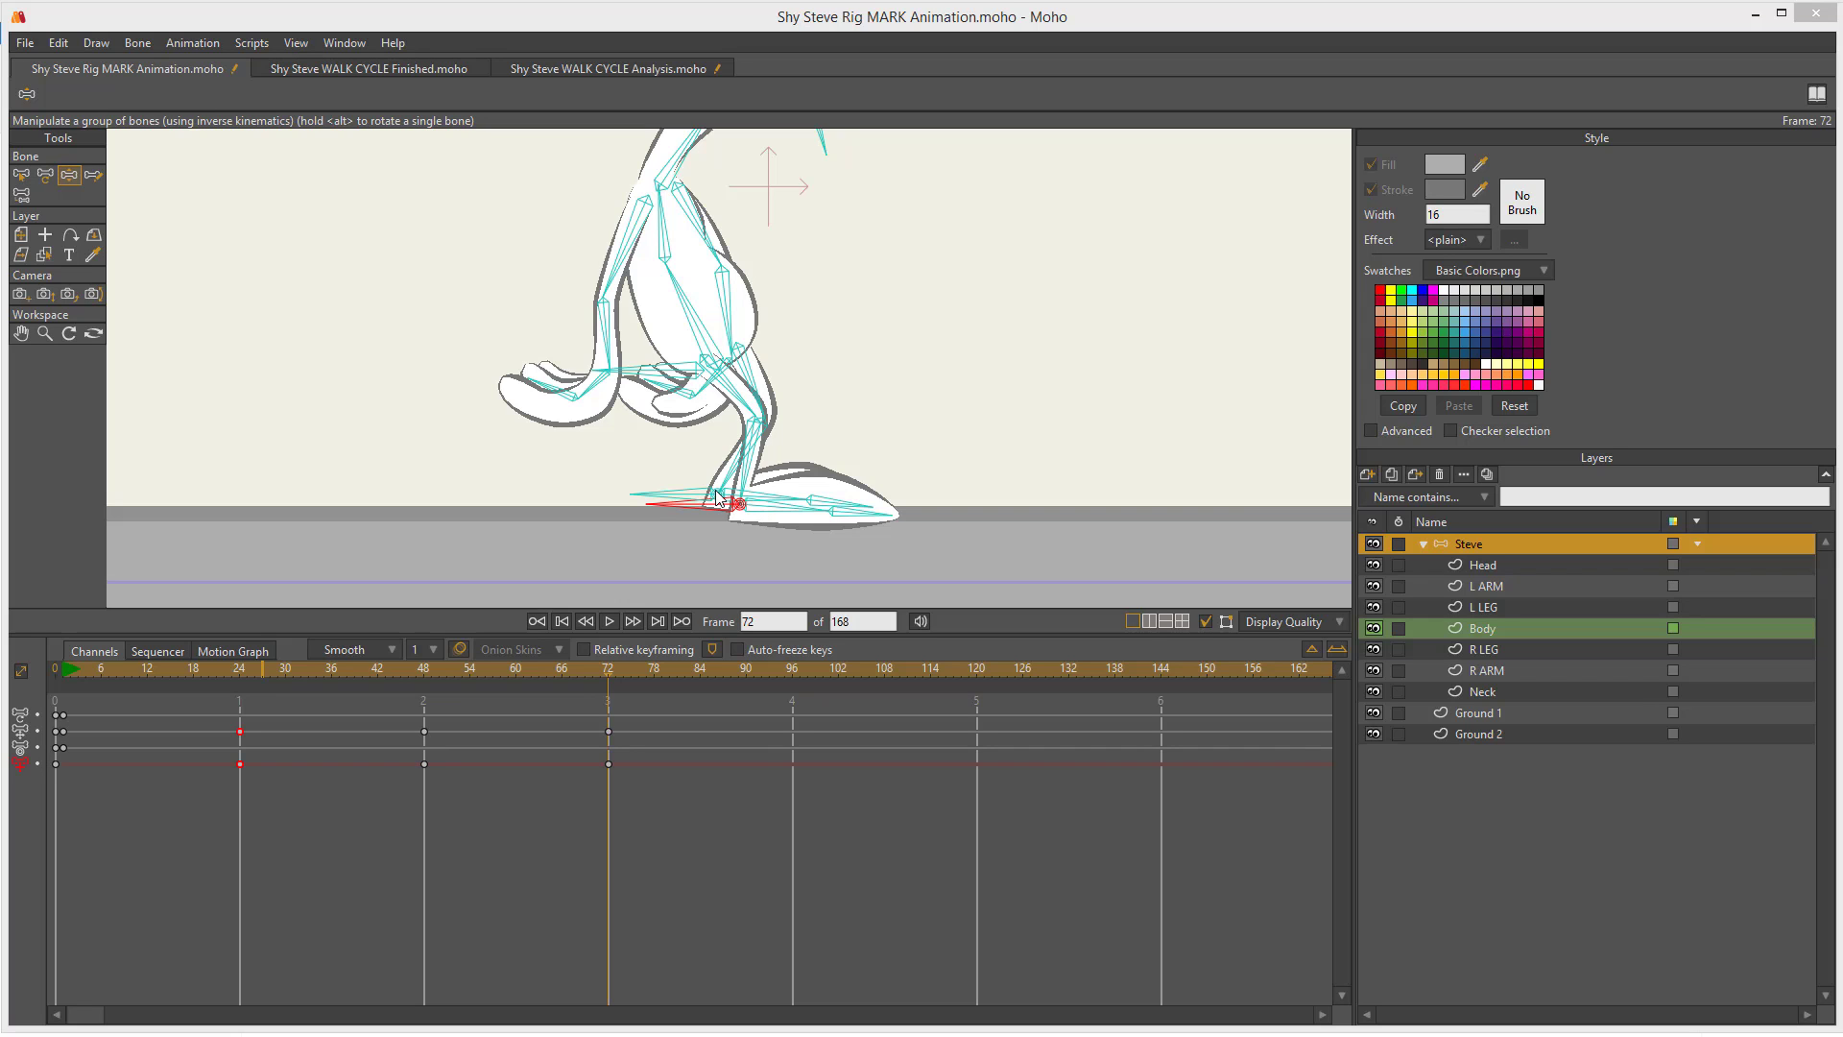
- Scrub through the foot animation from frame 24 and stop at frame 60 to examine the path of the forward step
left_click_drag(243, 672, 516, 656)
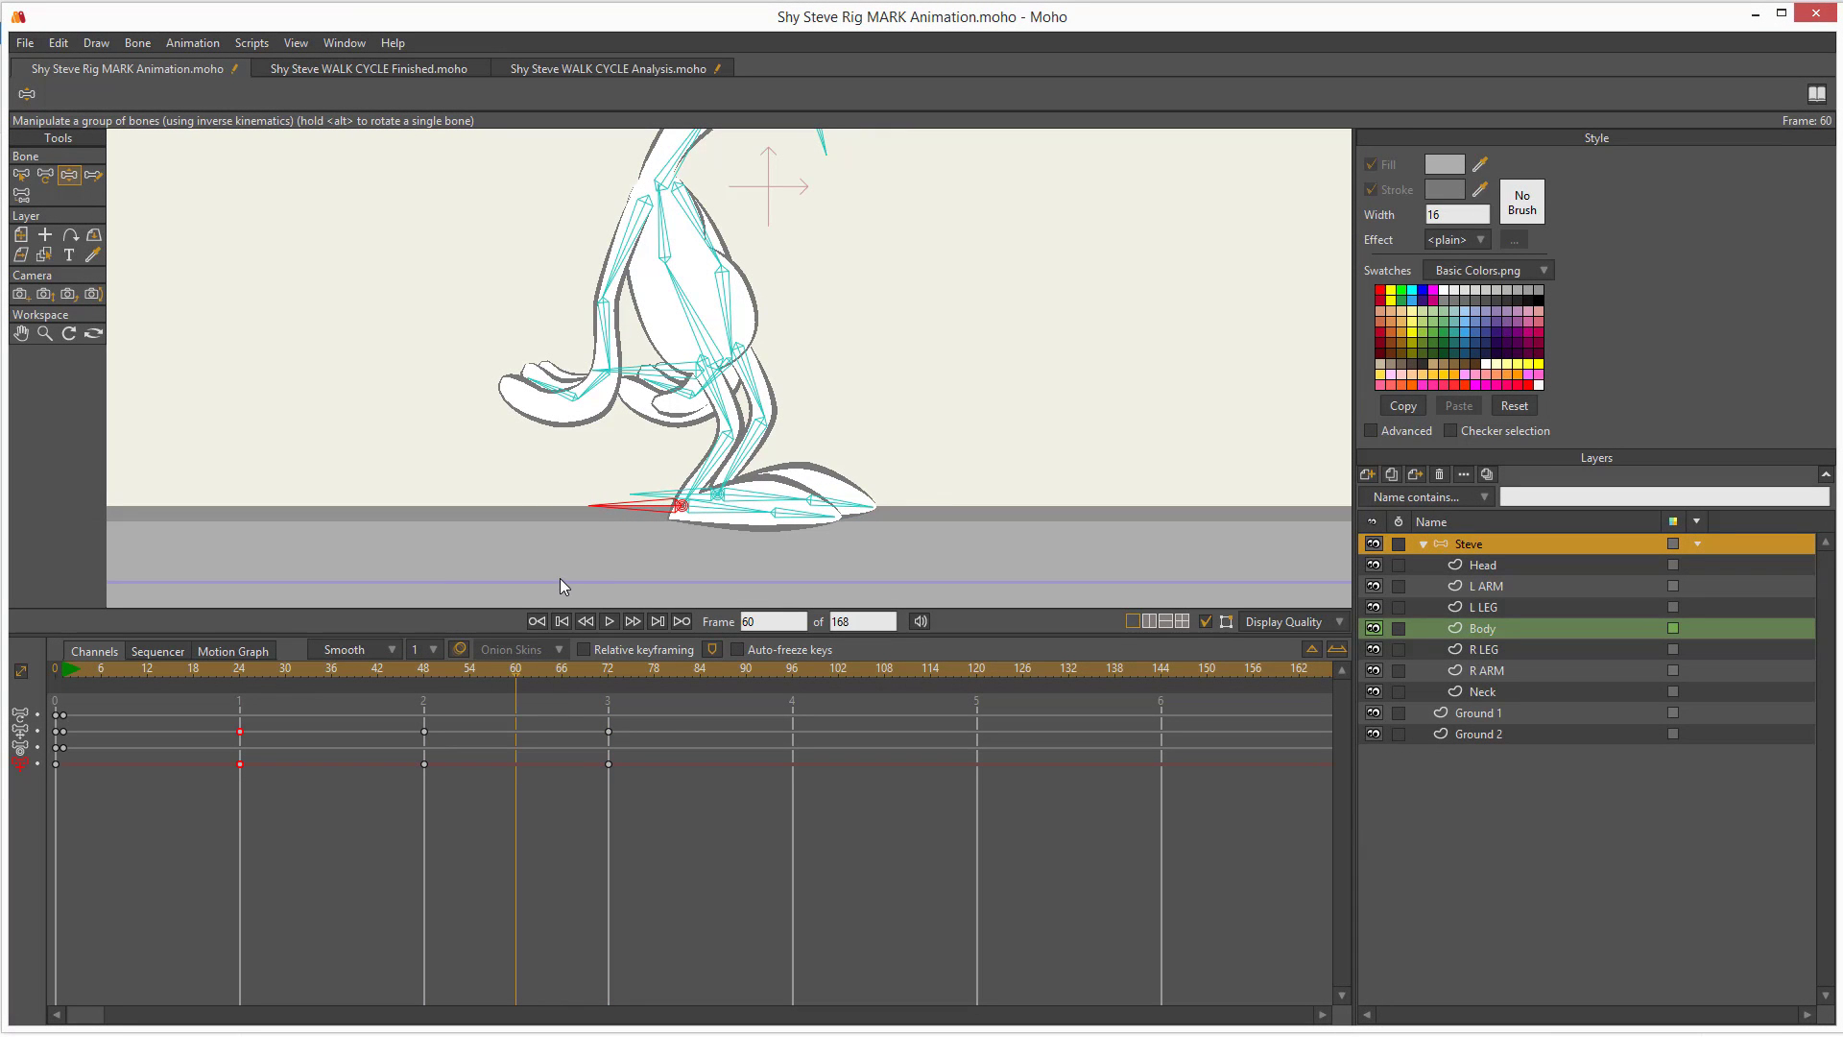
mouse_move(620, 512)
left_mouse_down()
mouse_move(840, 512)
mouse_move(630, 510)
mouse_move(741, 429)
mouse_move(812, 495)
mouse_move(824, 477)
mouse_move(821, 509)
mouse_move(766, 478)
left_mouse_up()
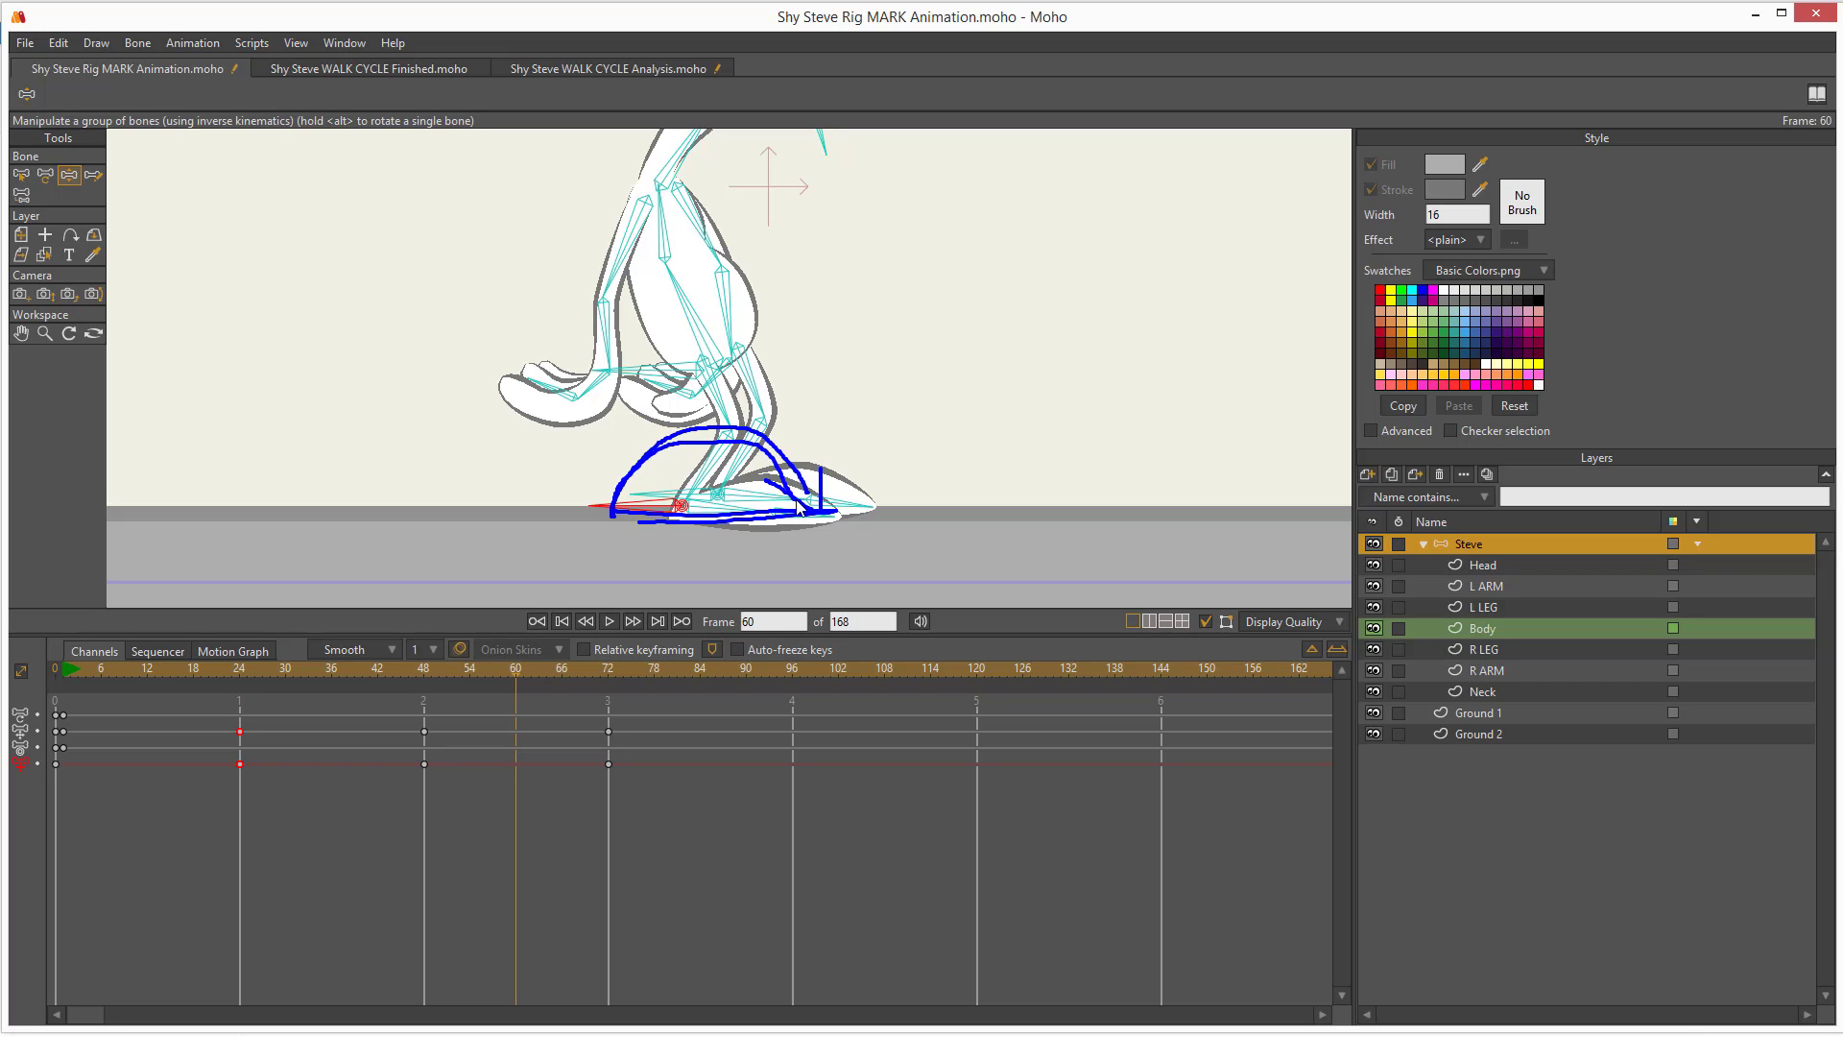
key("Escape")
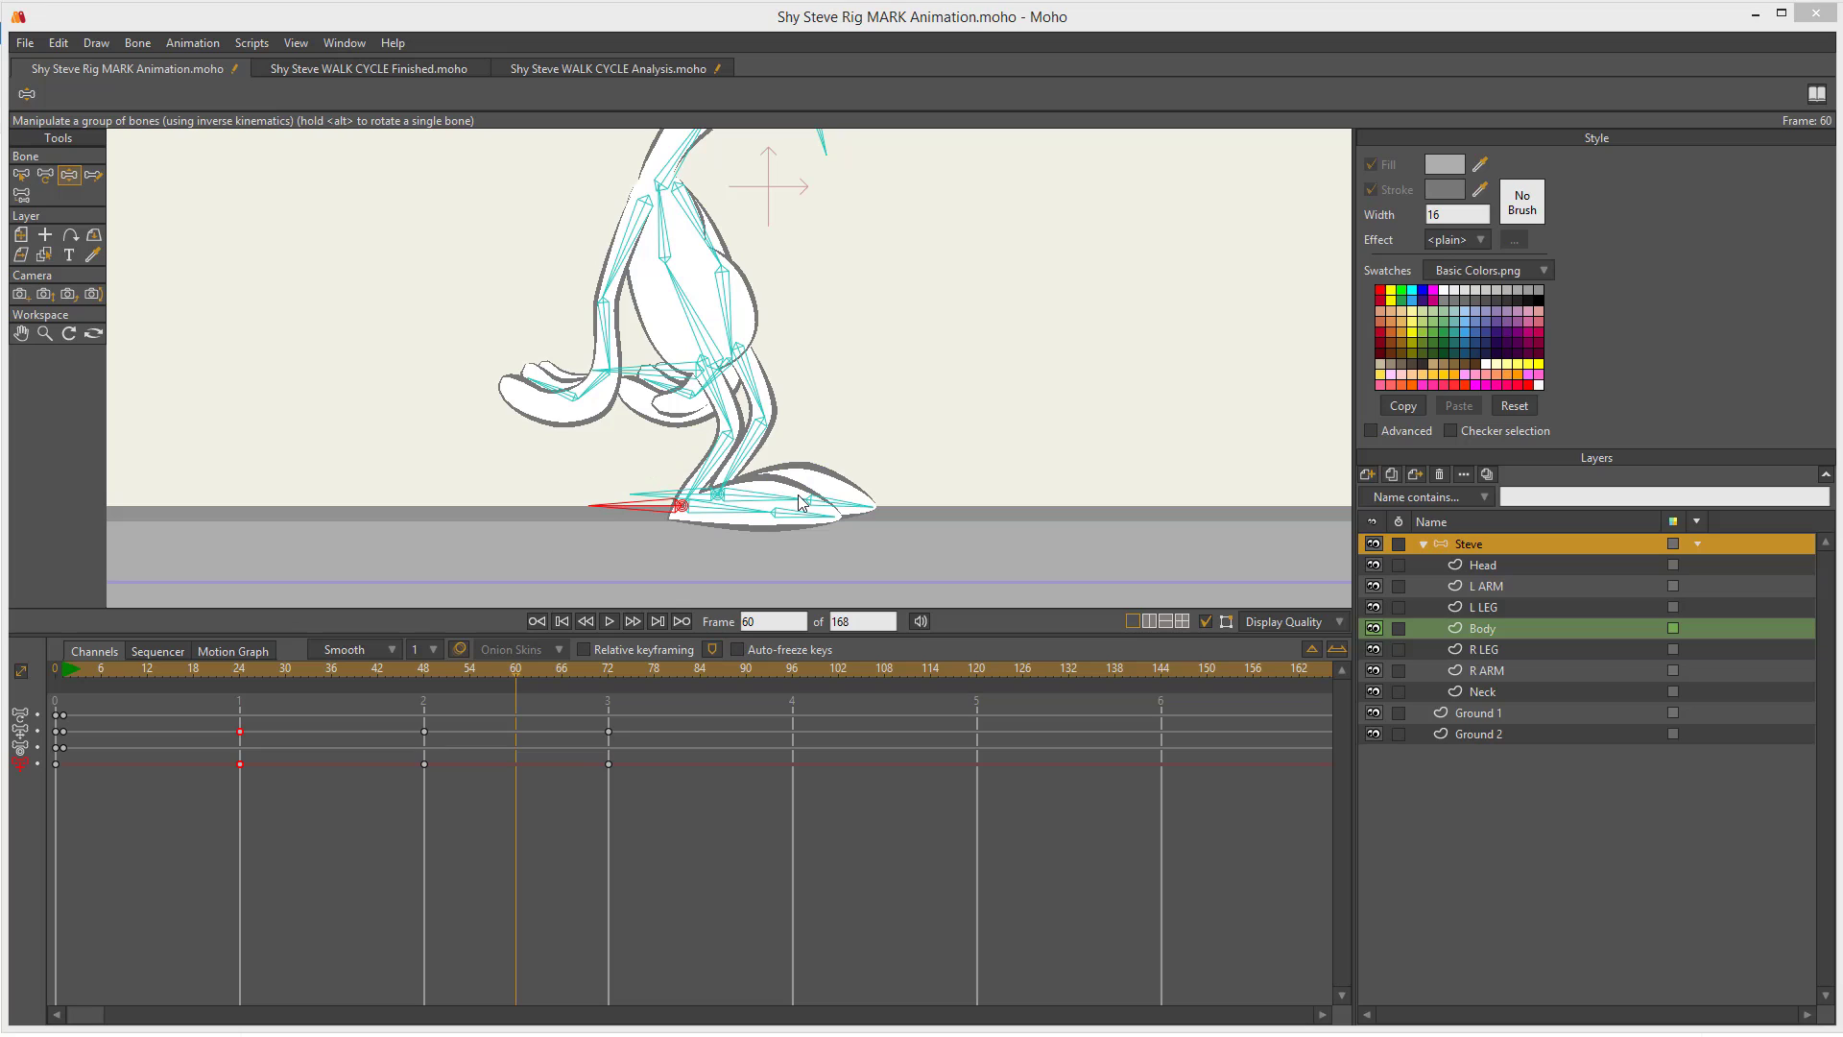
- At frame 60, raise the near foot's control bone off the ground and scrub between frames 47 and 70 to check the step
left_click_drag(425, 669, 518, 691)
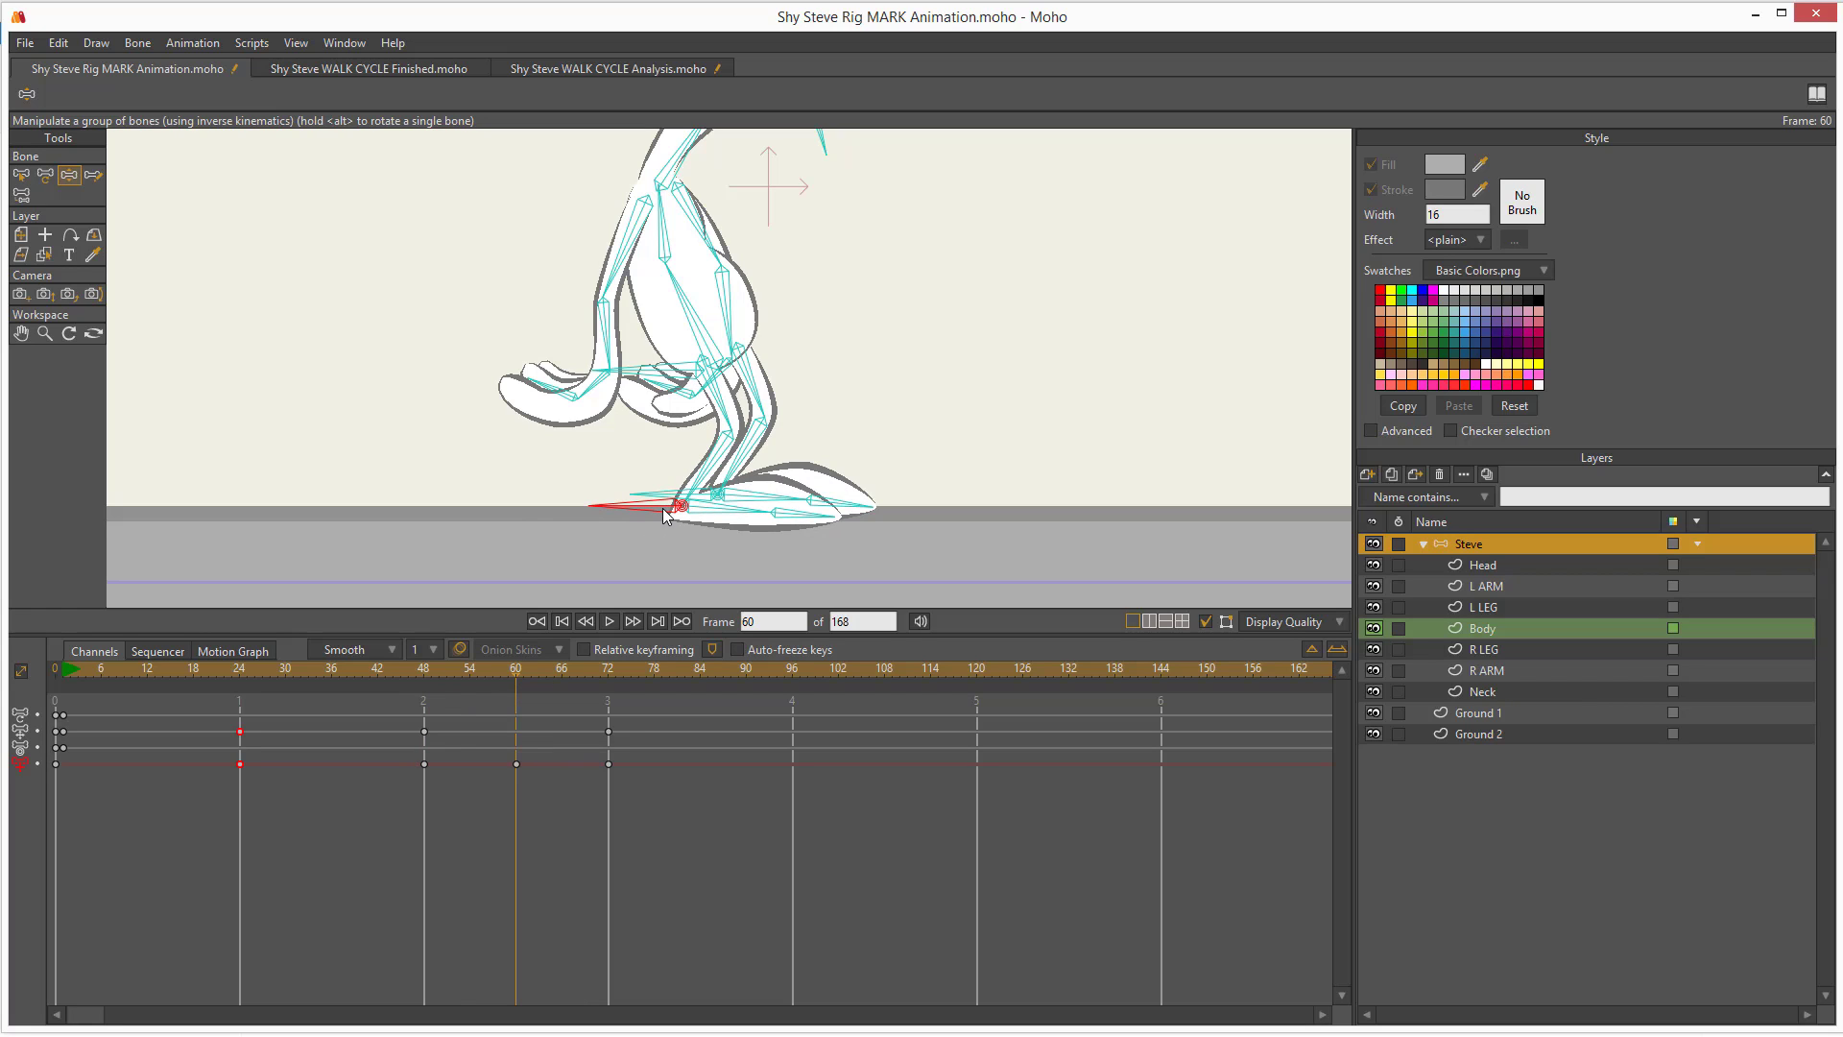
left_click_drag(662, 509, 670, 460)
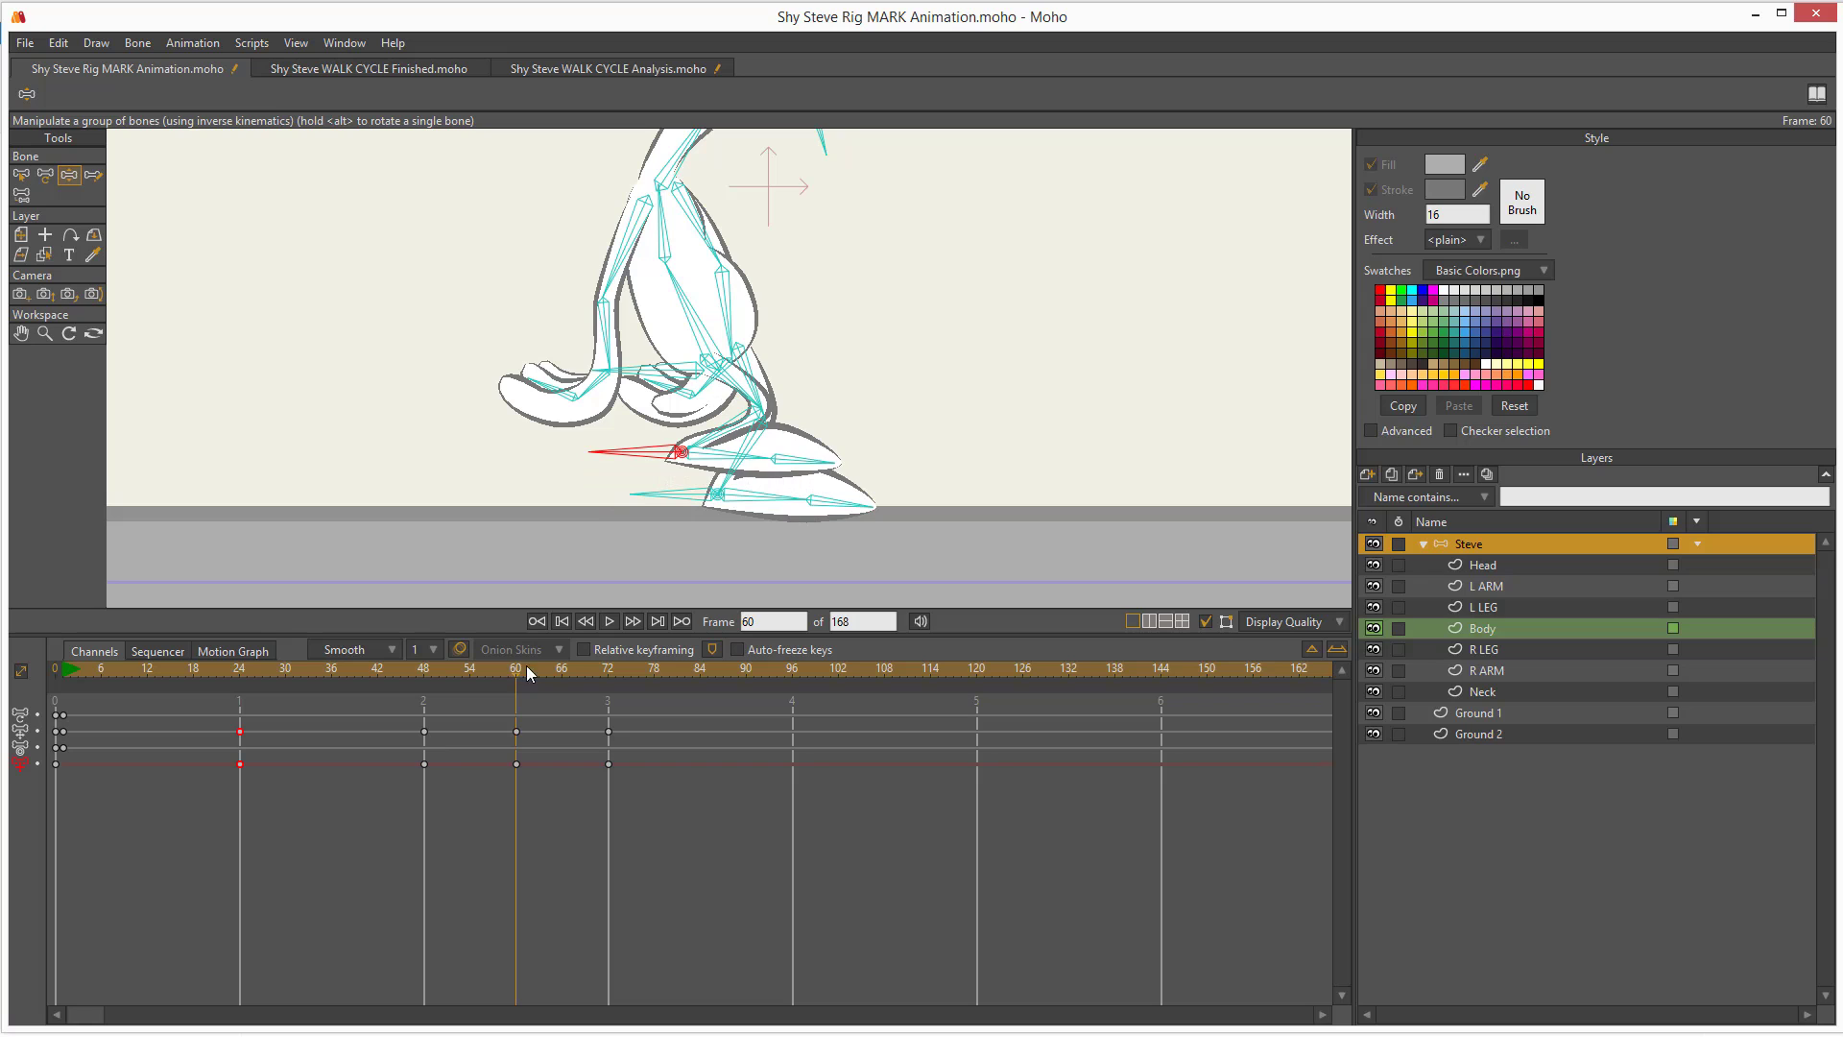
left_click_drag(527, 667, 593, 712)
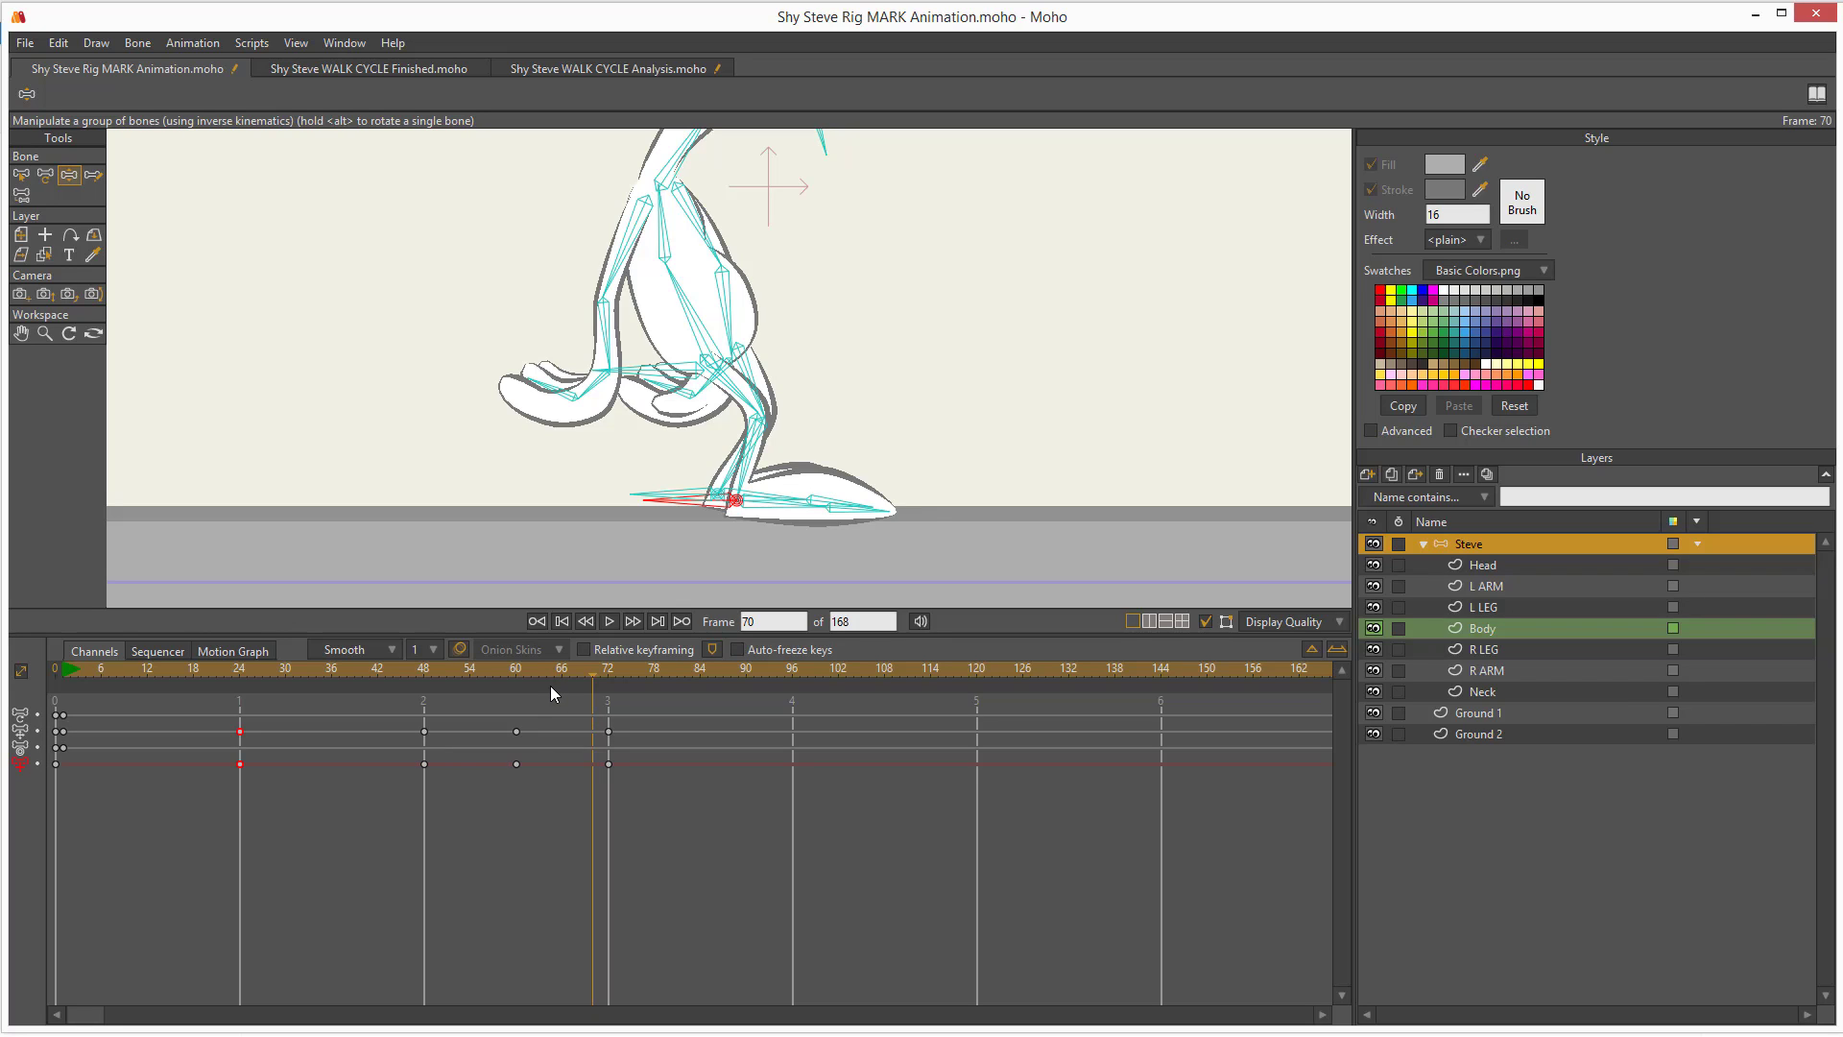
key("alt+Left")
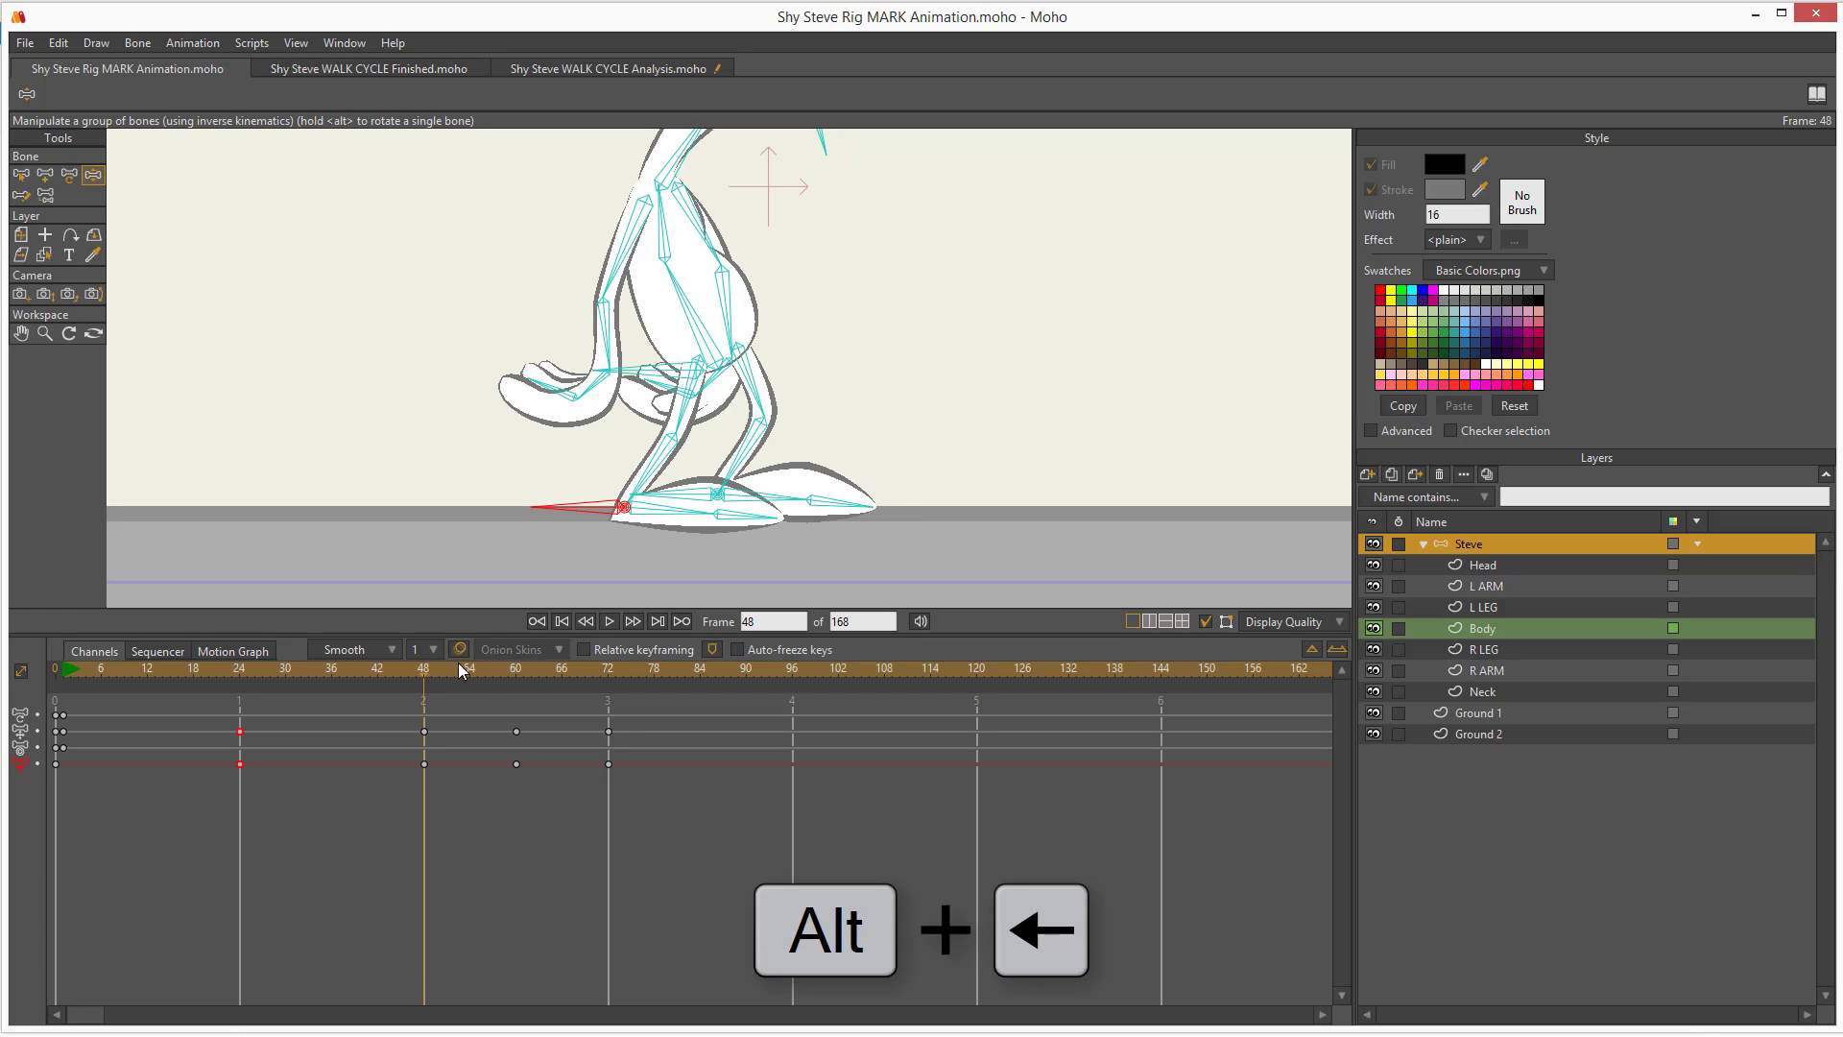
mouse_move(431, 675)
left_mouse_down()
mouse_move(615, 678)
mouse_move(413, 671)
mouse_move(618, 680)
mouse_move(420, 682)
left_mouse_up()
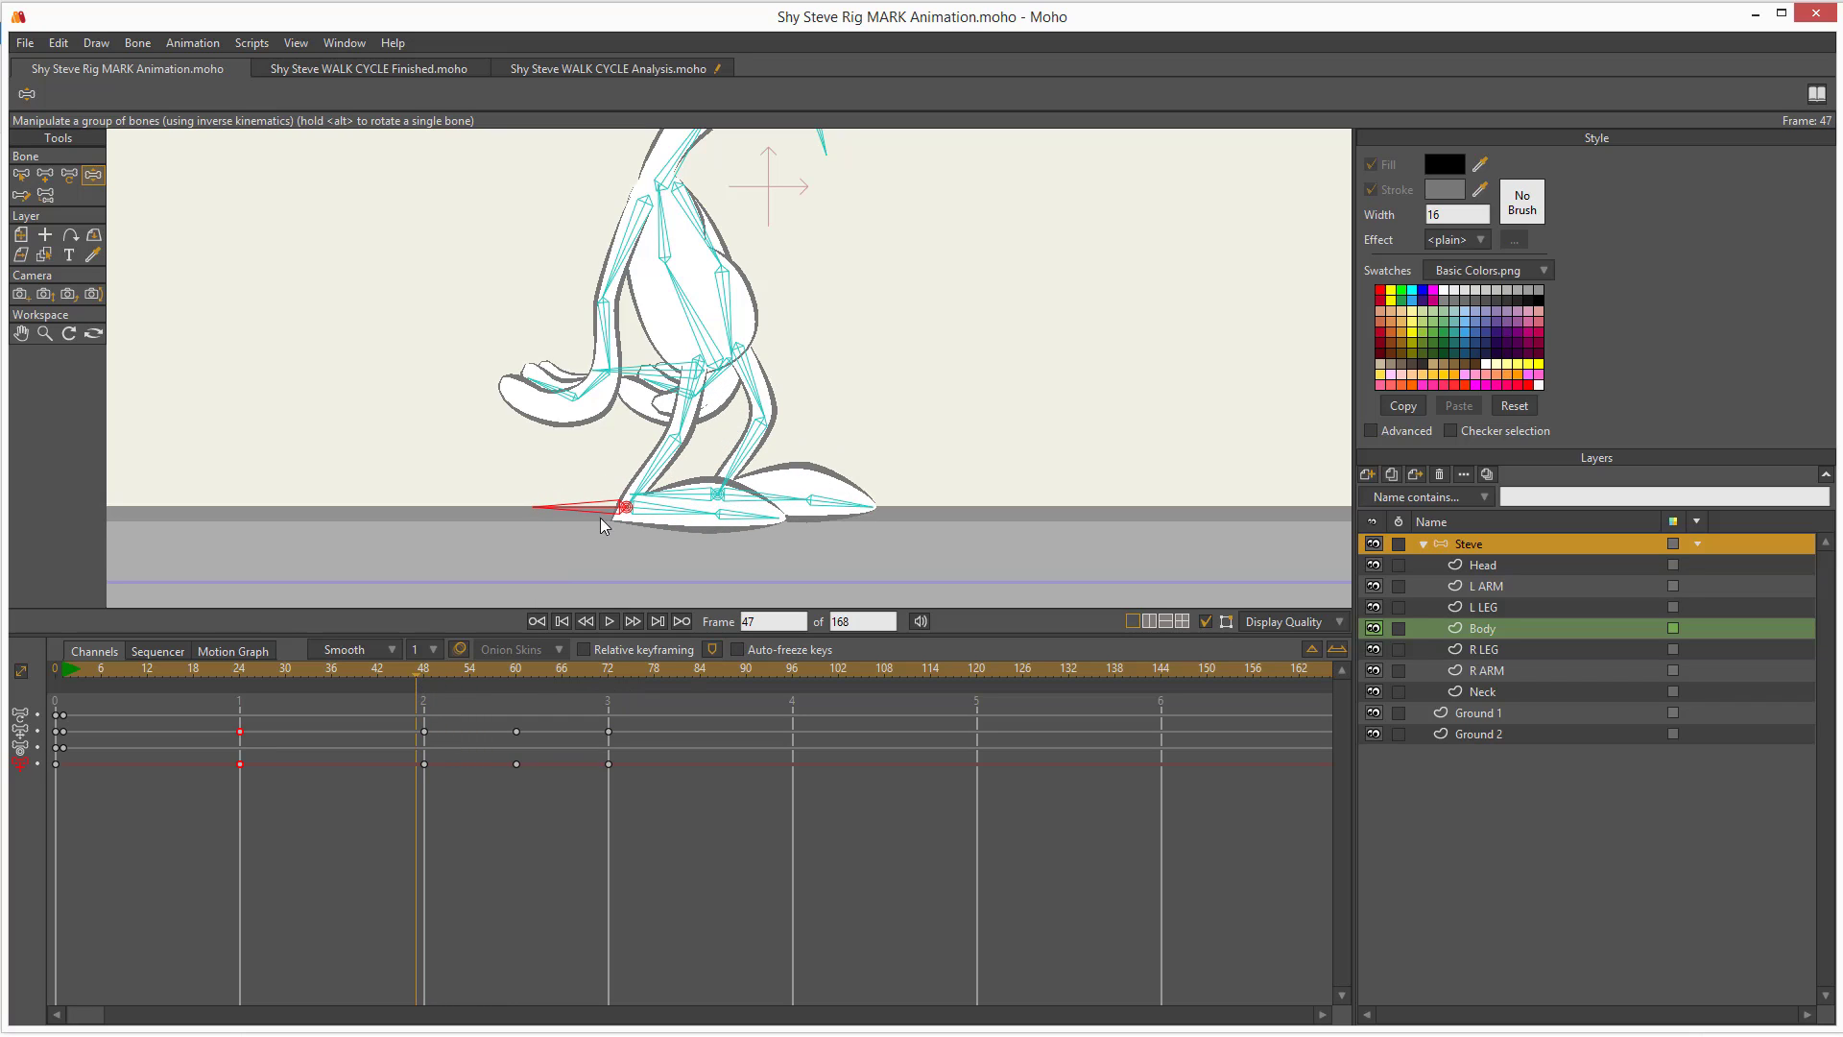
mouse_move(621, 509)
left_mouse_down()
mouse_move(721, 421)
mouse_move(787, 509)
left_mouse_up()
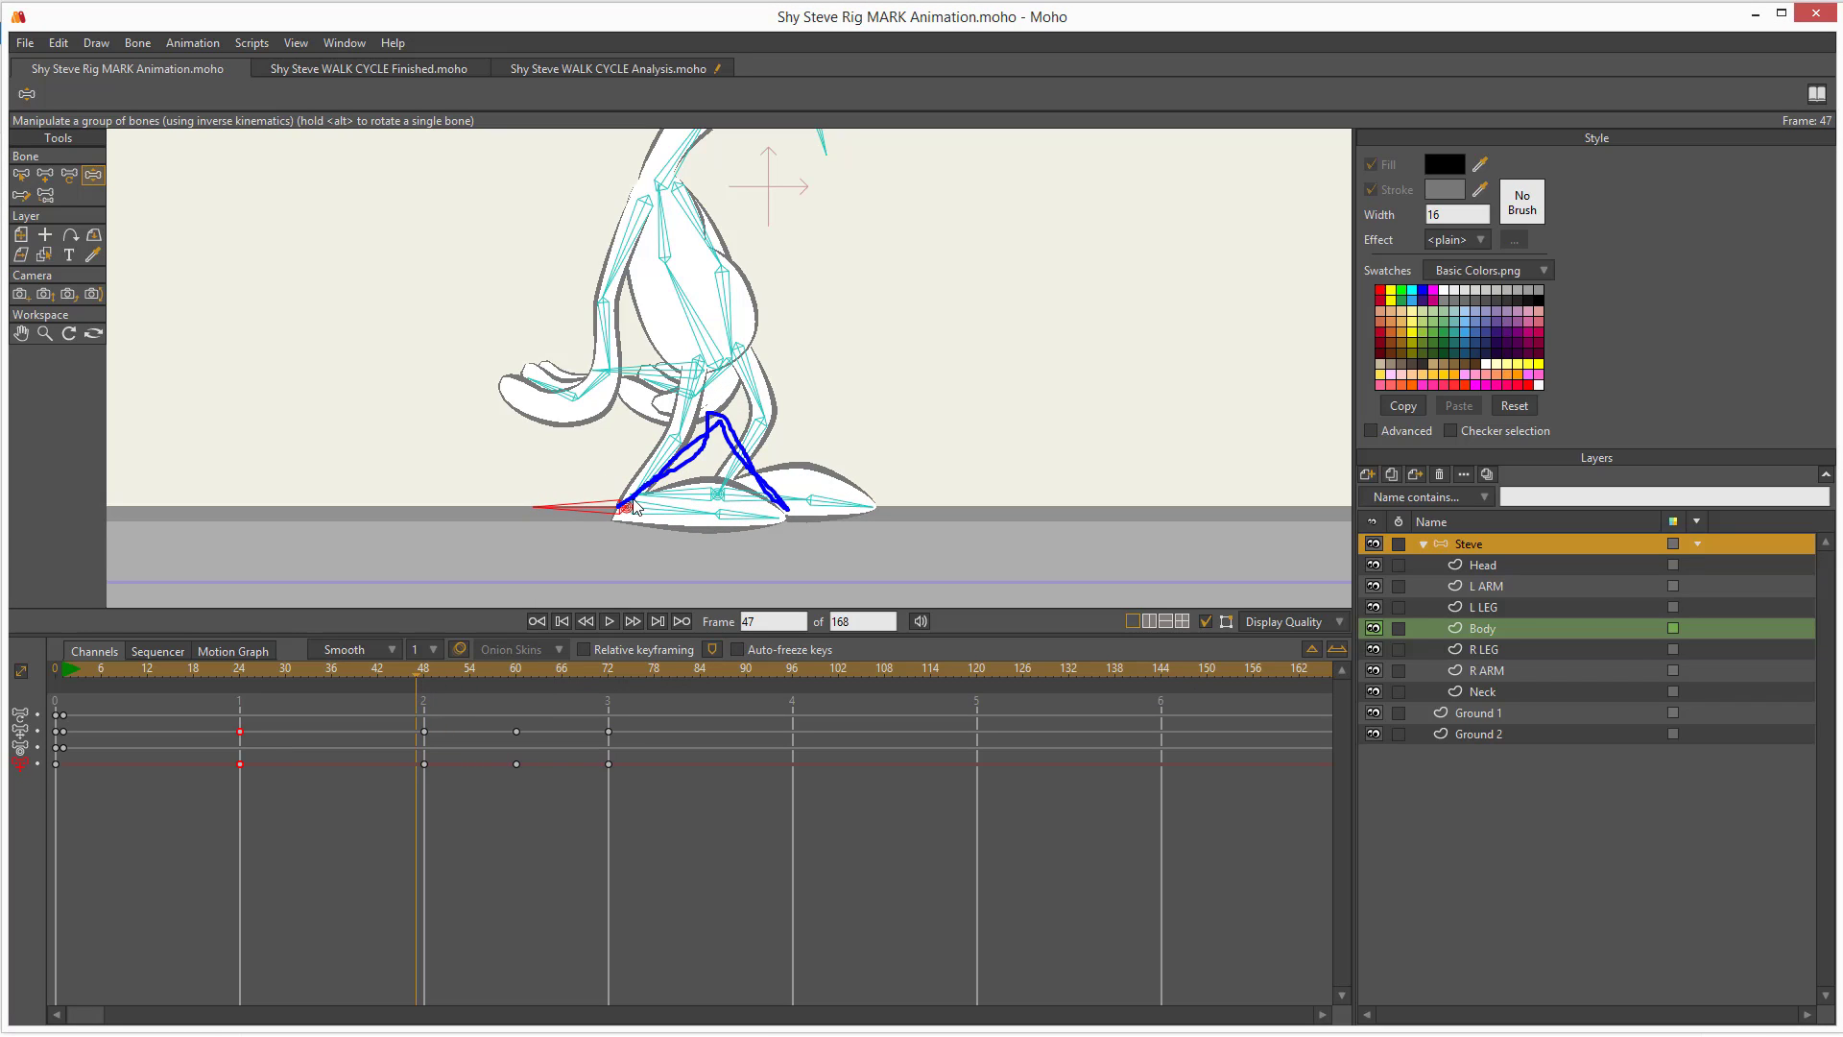
mouse_move(625, 516)
left_mouse_down()
mouse_move(638, 458)
mouse_move(692, 429)
mouse_move(763, 451)
mouse_move(781, 514)
mouse_move(771, 456)
mouse_move(724, 431)
mouse_move(651, 461)
mouse_move(727, 432)
mouse_move(785, 521)
left_mouse_up()
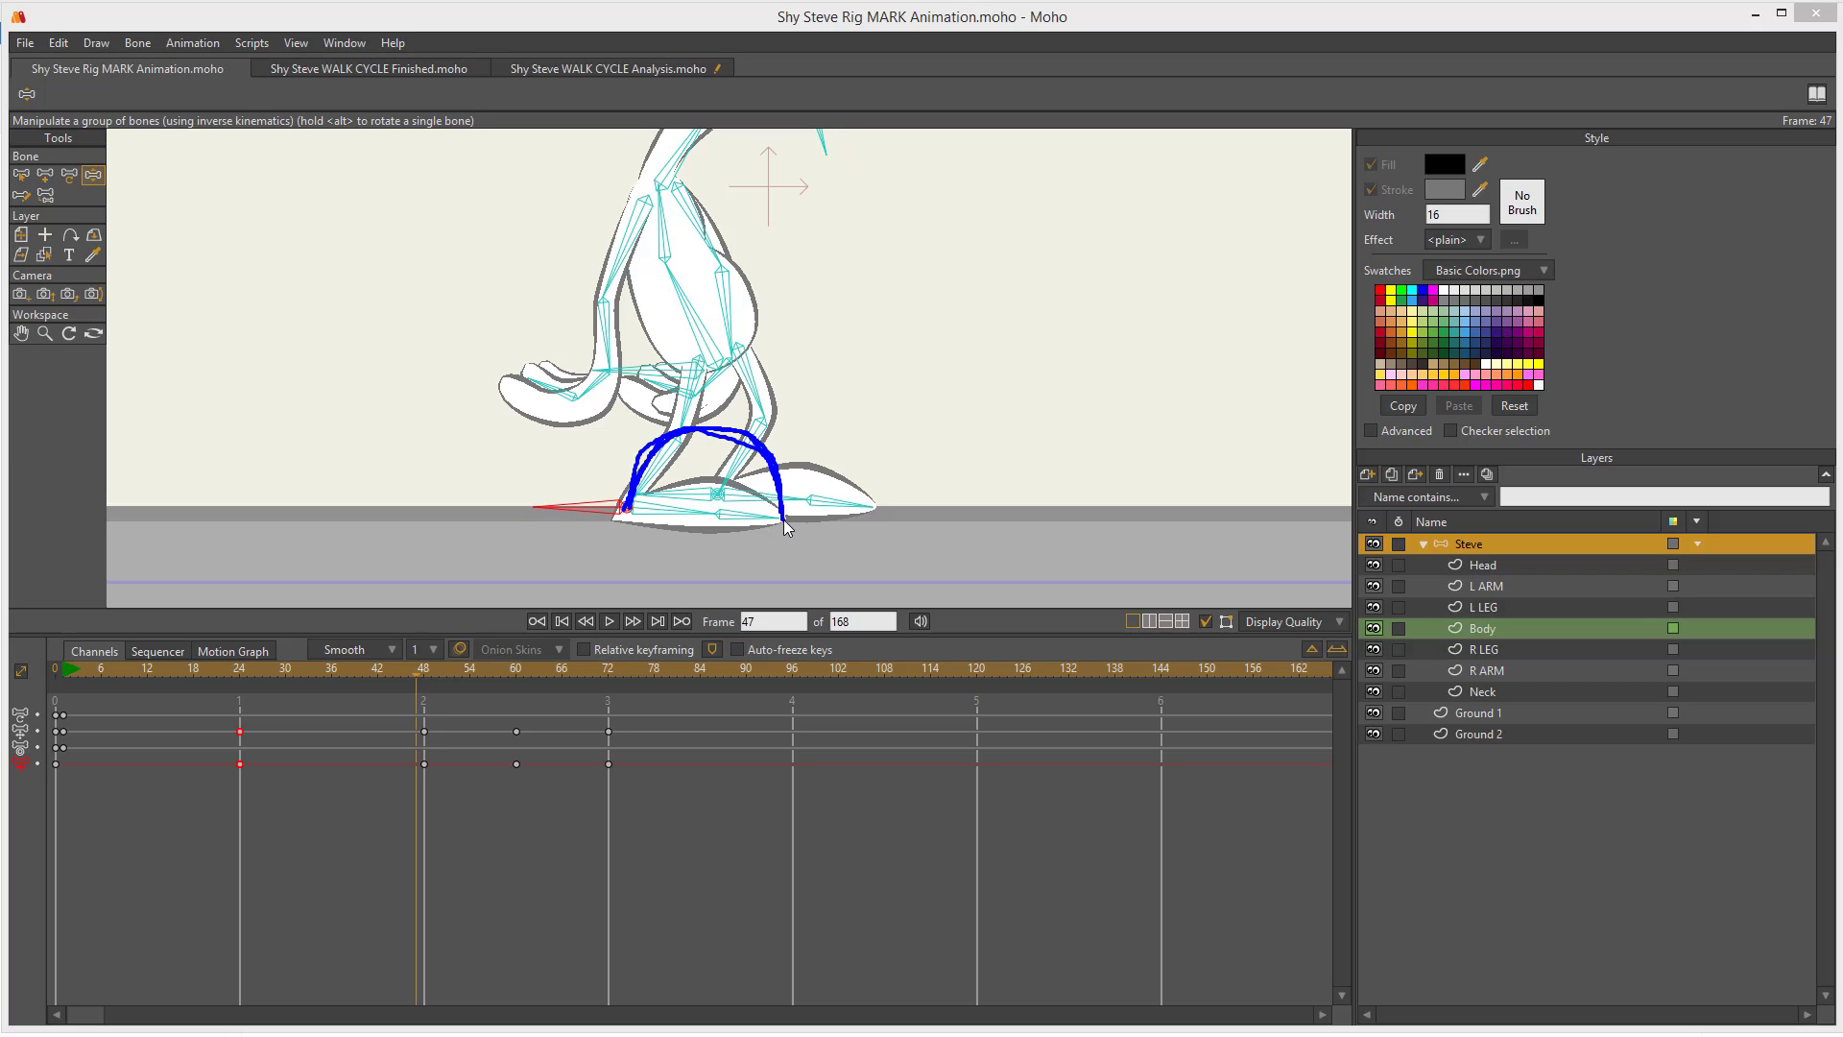
key("Escape")
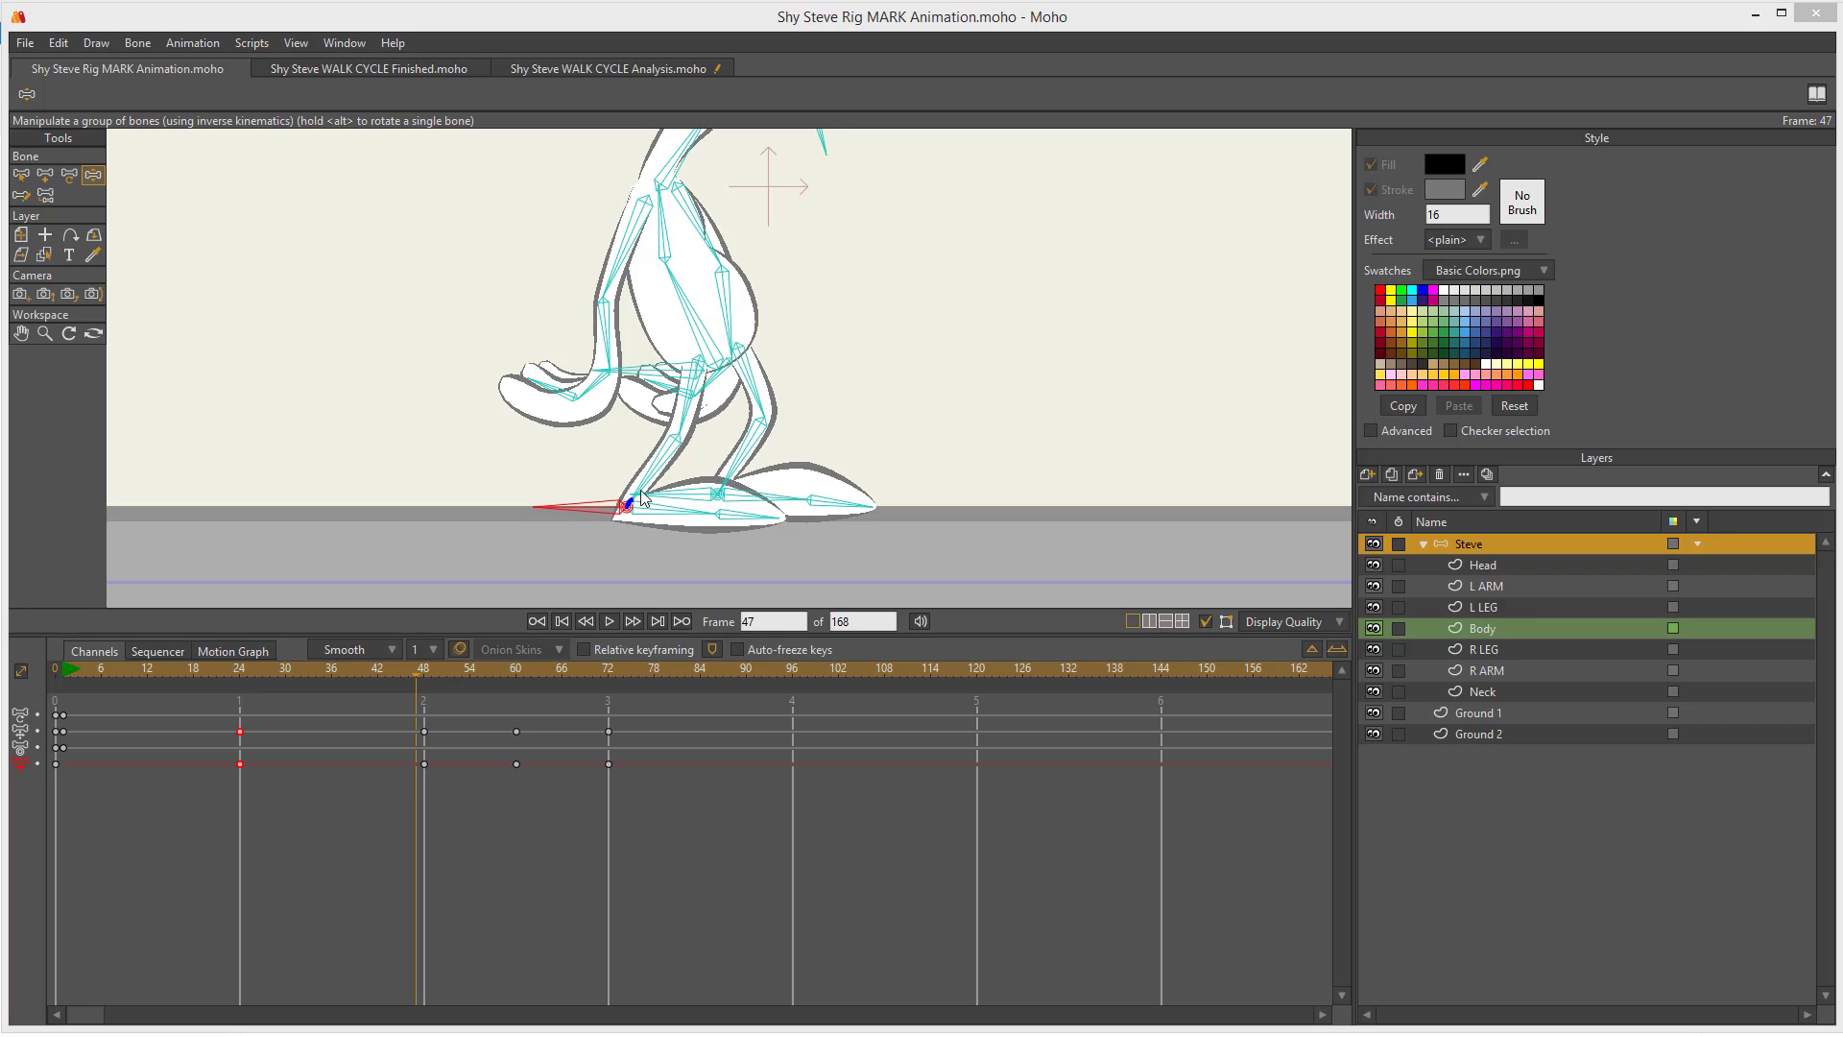
mouse_move(660, 454)
left_mouse_down()
mouse_move(768, 447)
mouse_move(797, 509)
mouse_move(754, 445)
mouse_move(693, 440)
mouse_move(622, 523)
mouse_move(672, 455)
mouse_move(660, 443)
mouse_move(754, 449)
mouse_move(747, 436)
mouse_move(768, 497)
left_mouse_up()
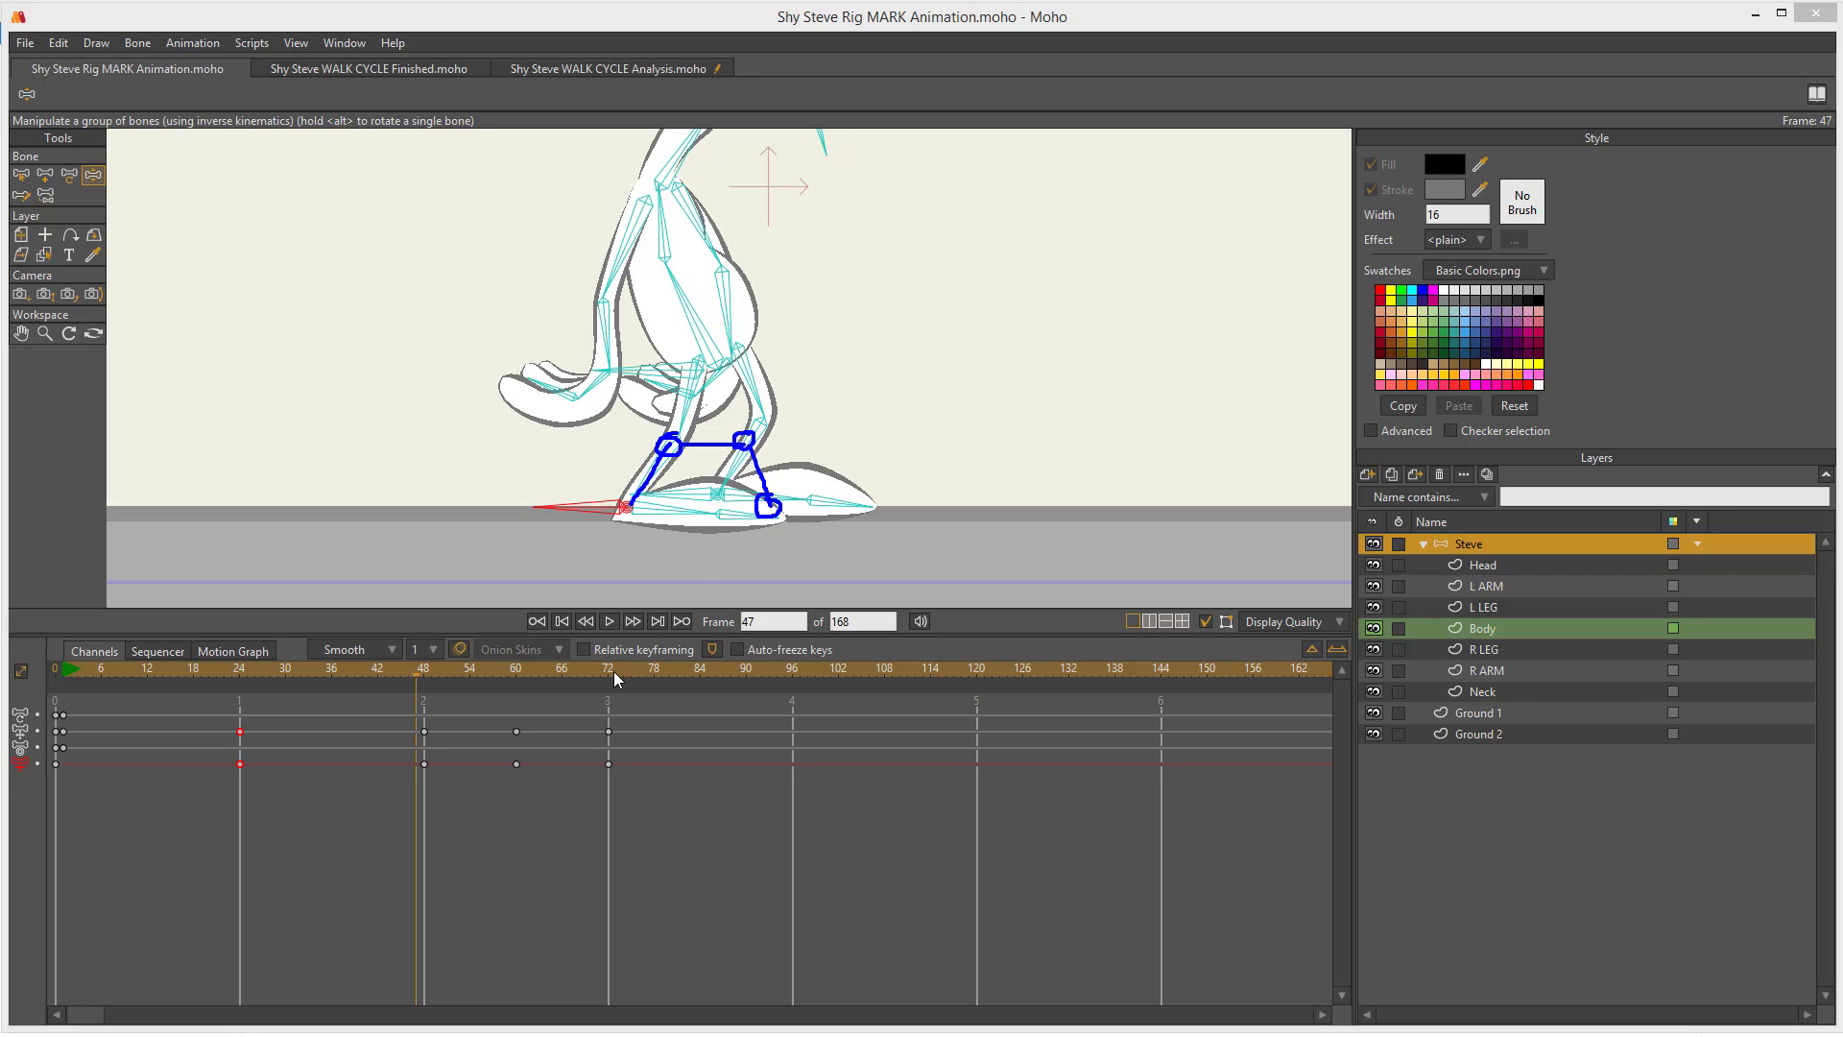
key("Escape")
left_click_drag(417, 677, 521, 700)
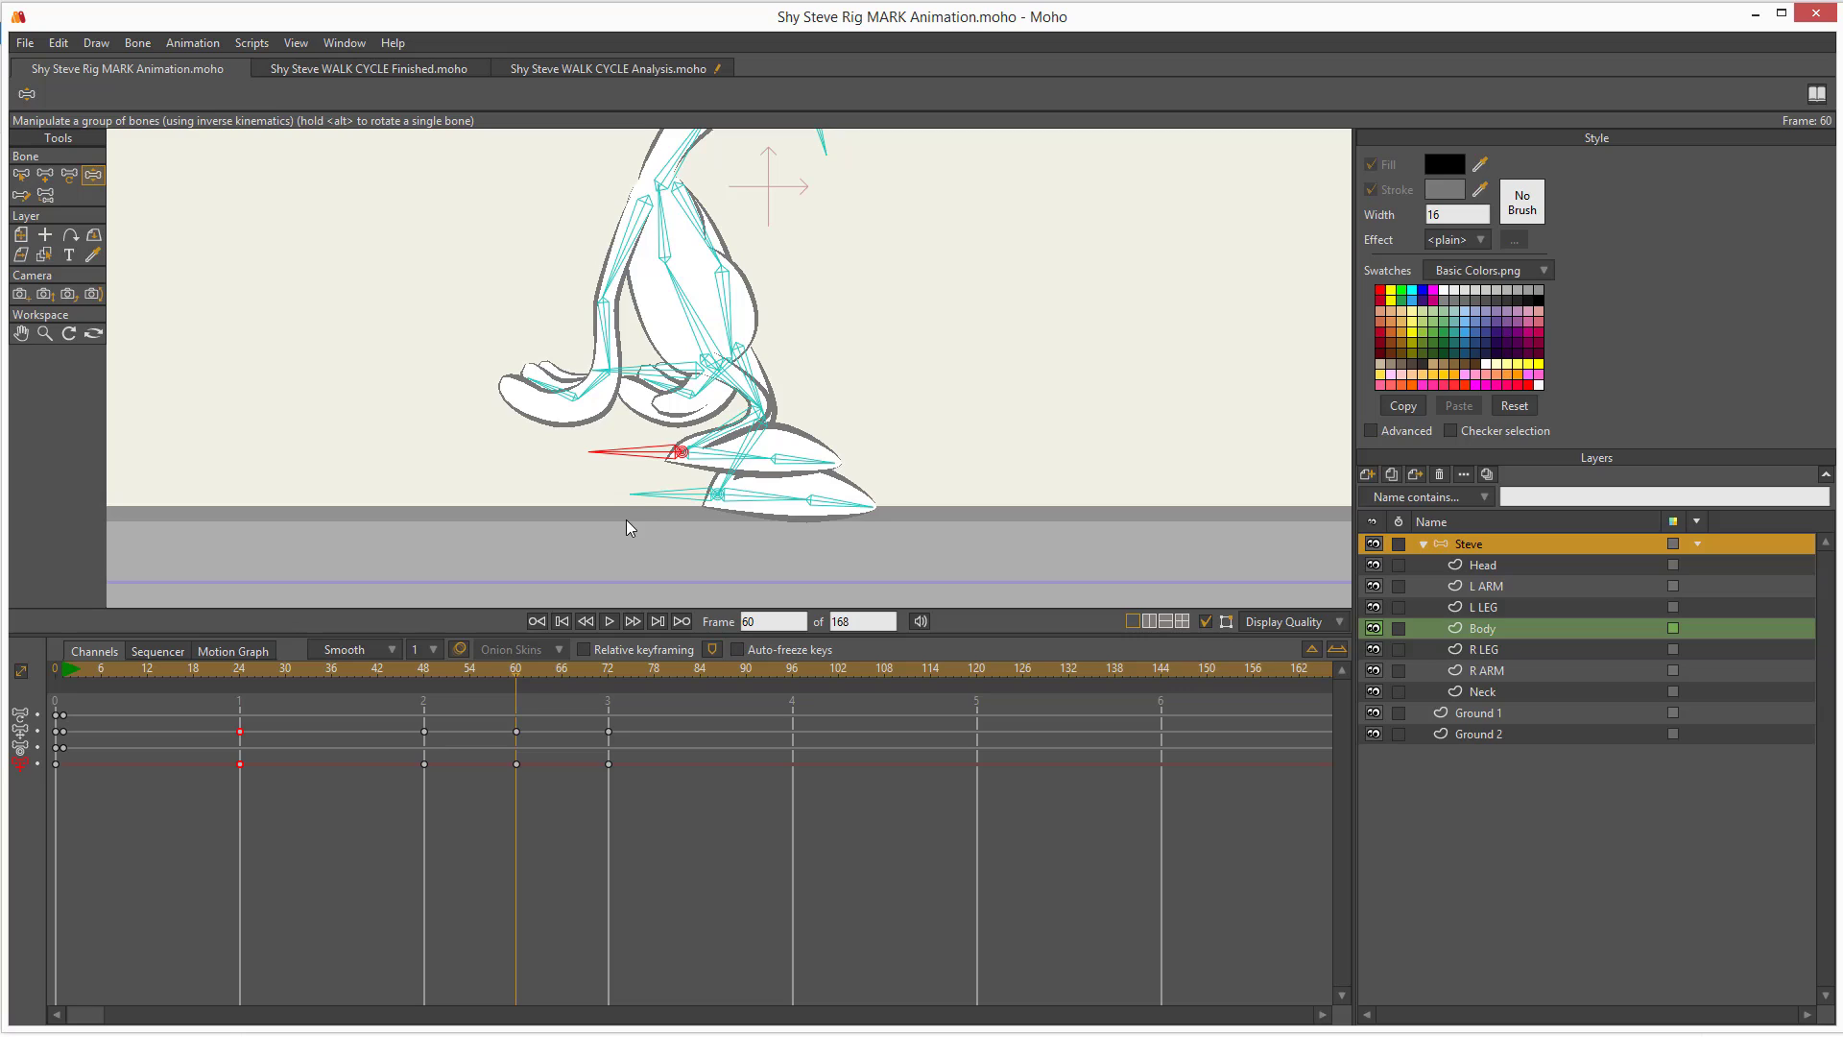
mouse_move(623, 523)
left_mouse_down()
mouse_move(700, 440)
mouse_move(786, 451)
left_mouse_up()
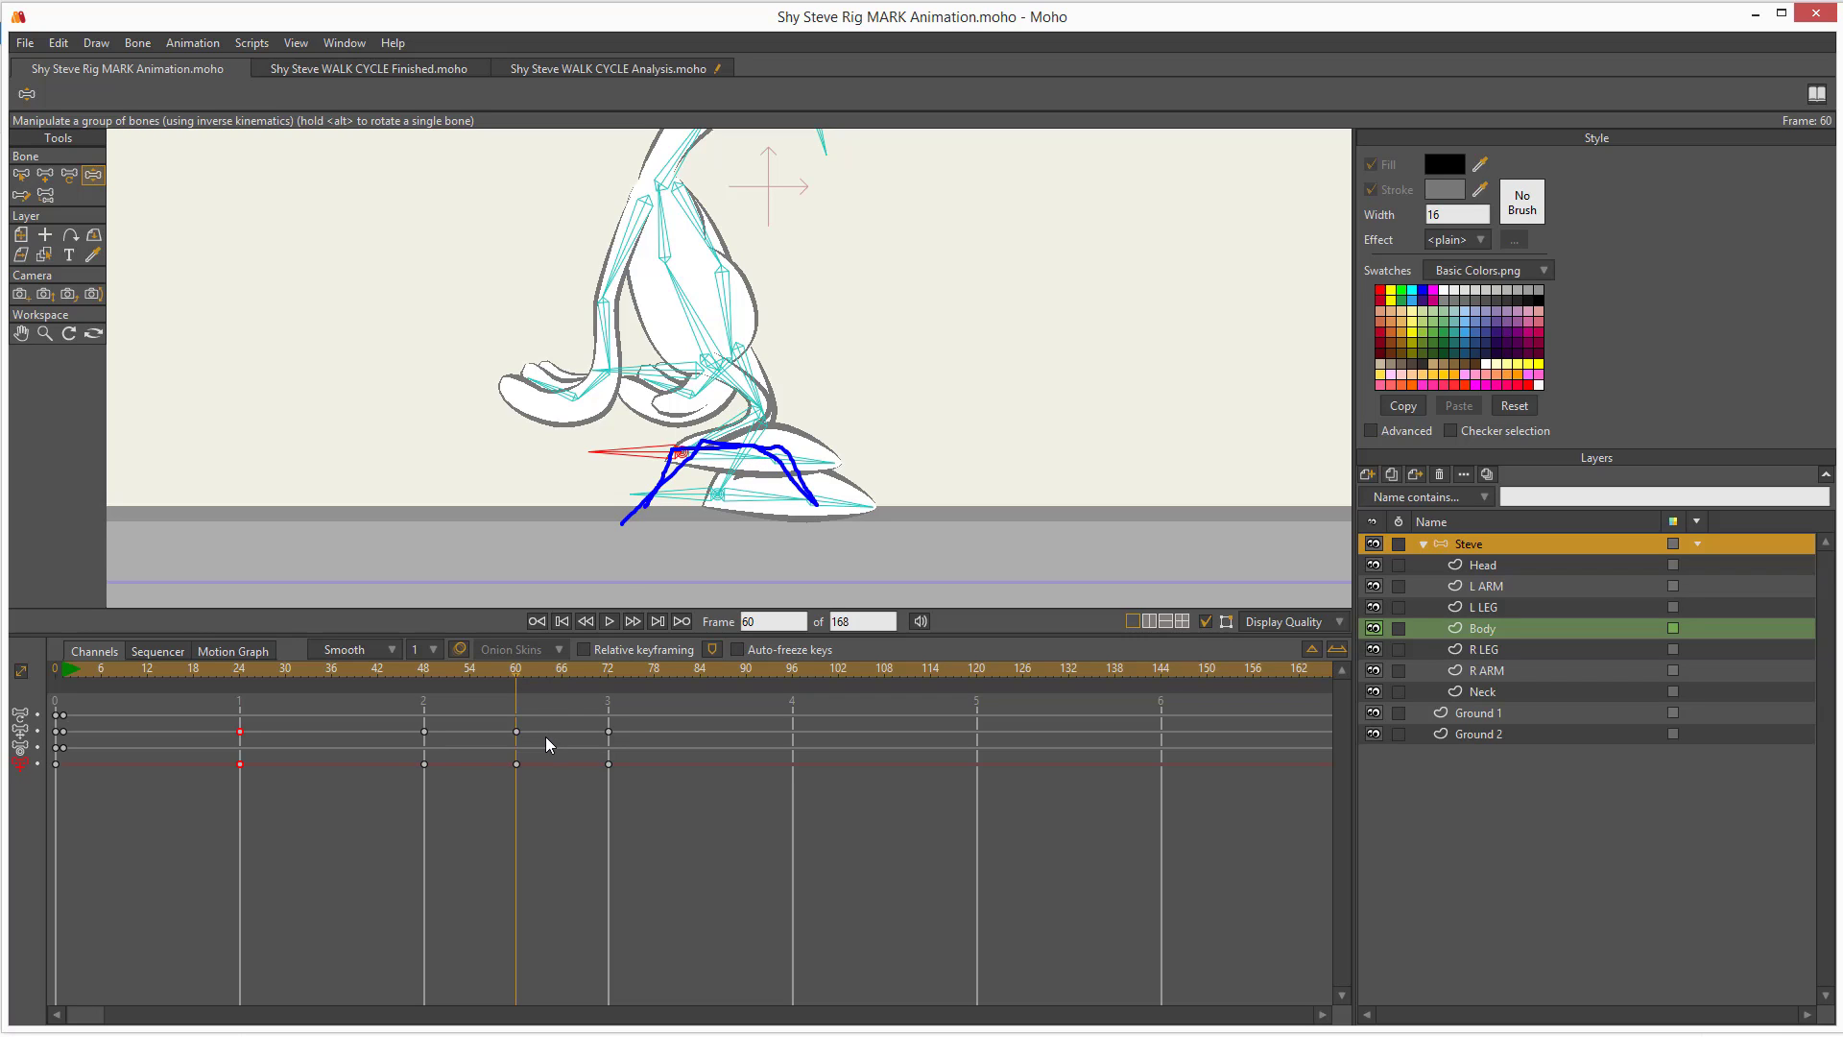
left_click_drag(490, 674, 496, 778)
left_click_drag(562, 669, 561, 730)
key("Escape")
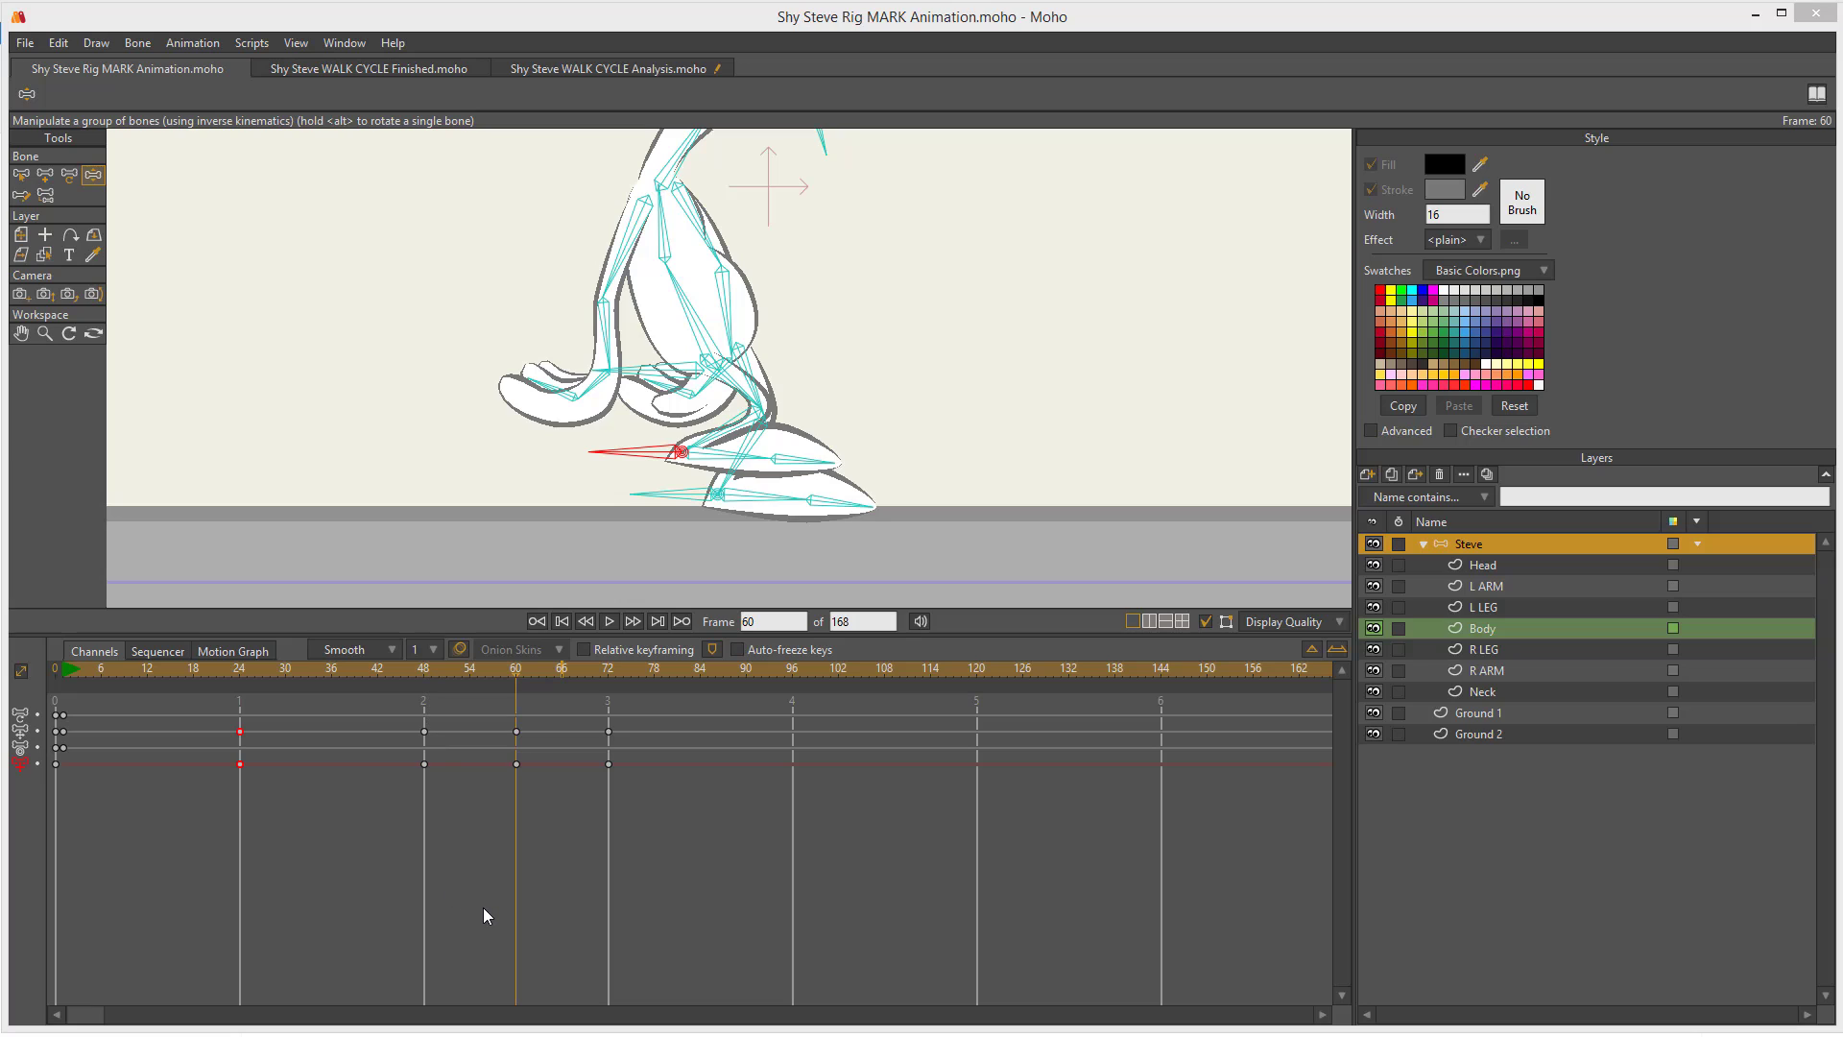
left_click_drag(429, 777, 429, 806)
left_click_drag(585, 870, 524, 790)
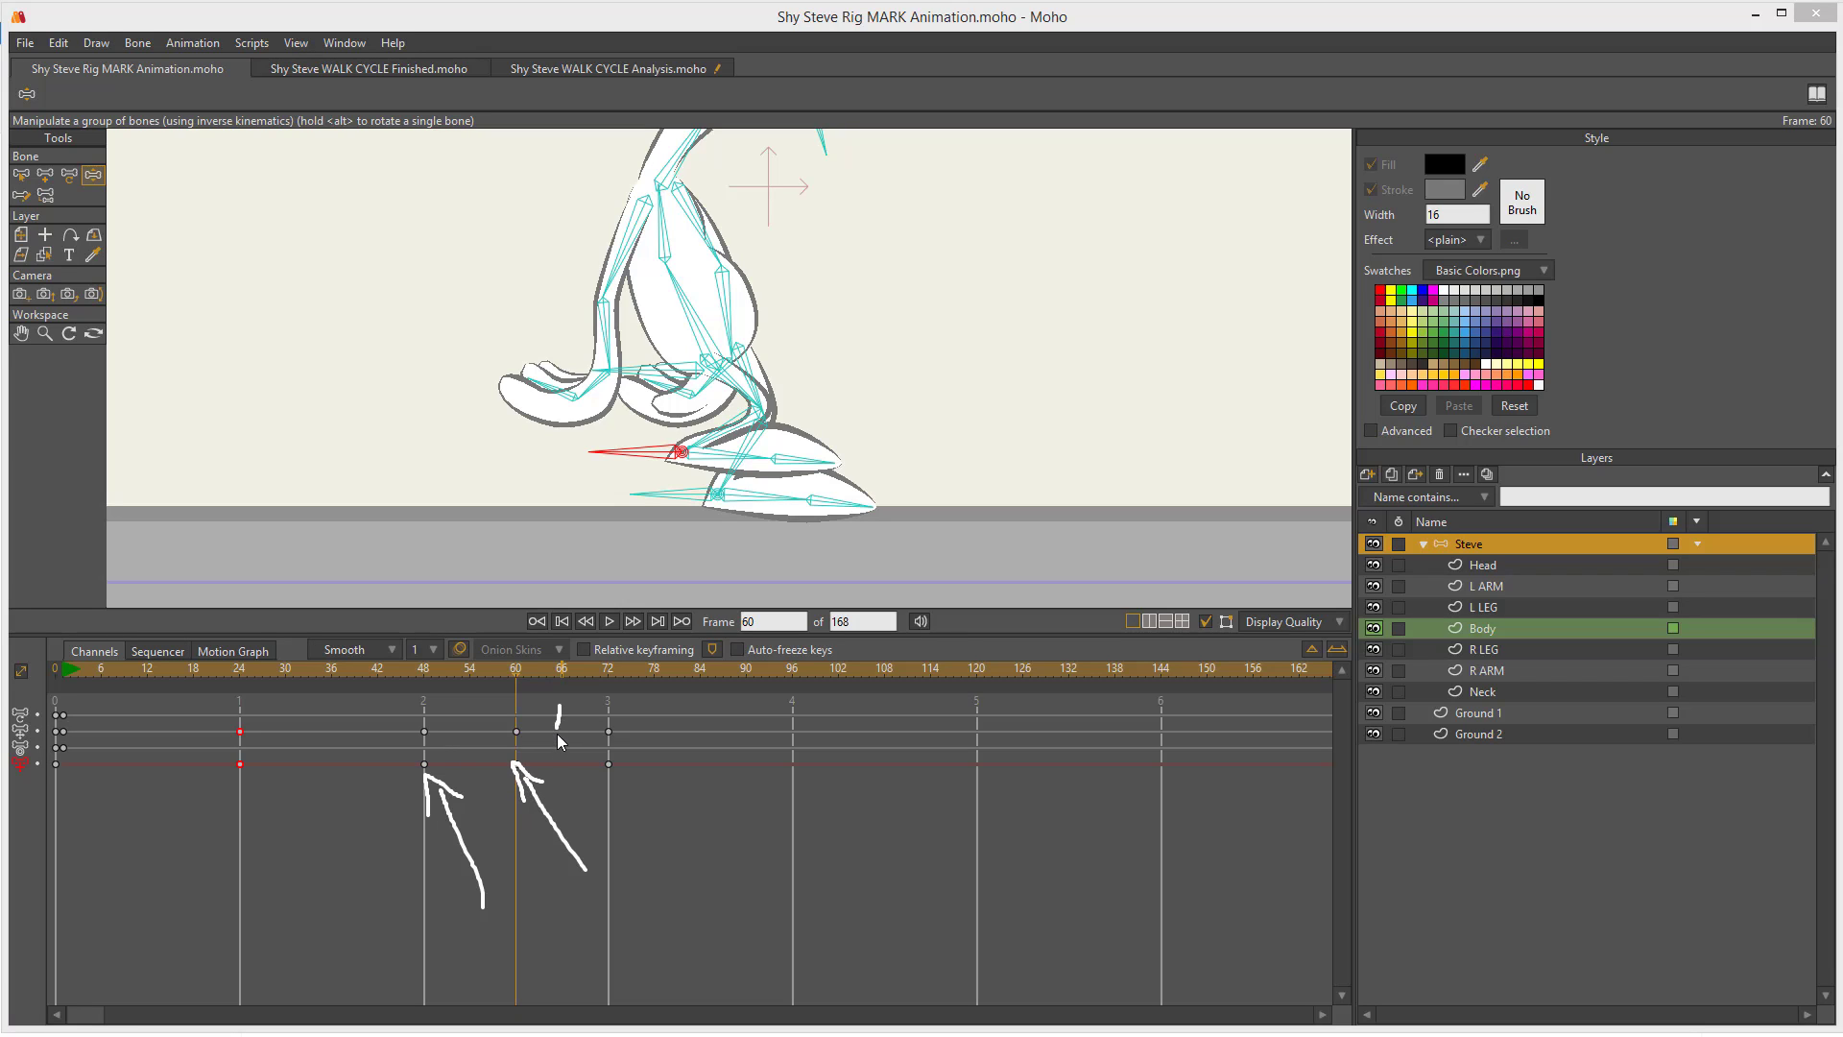
mouse_move(564, 732)
left_mouse_down()
mouse_move(625, 785)
mouse_move(606, 772)
mouse_move(610, 836)
mouse_move(569, 802)
left_mouse_up()
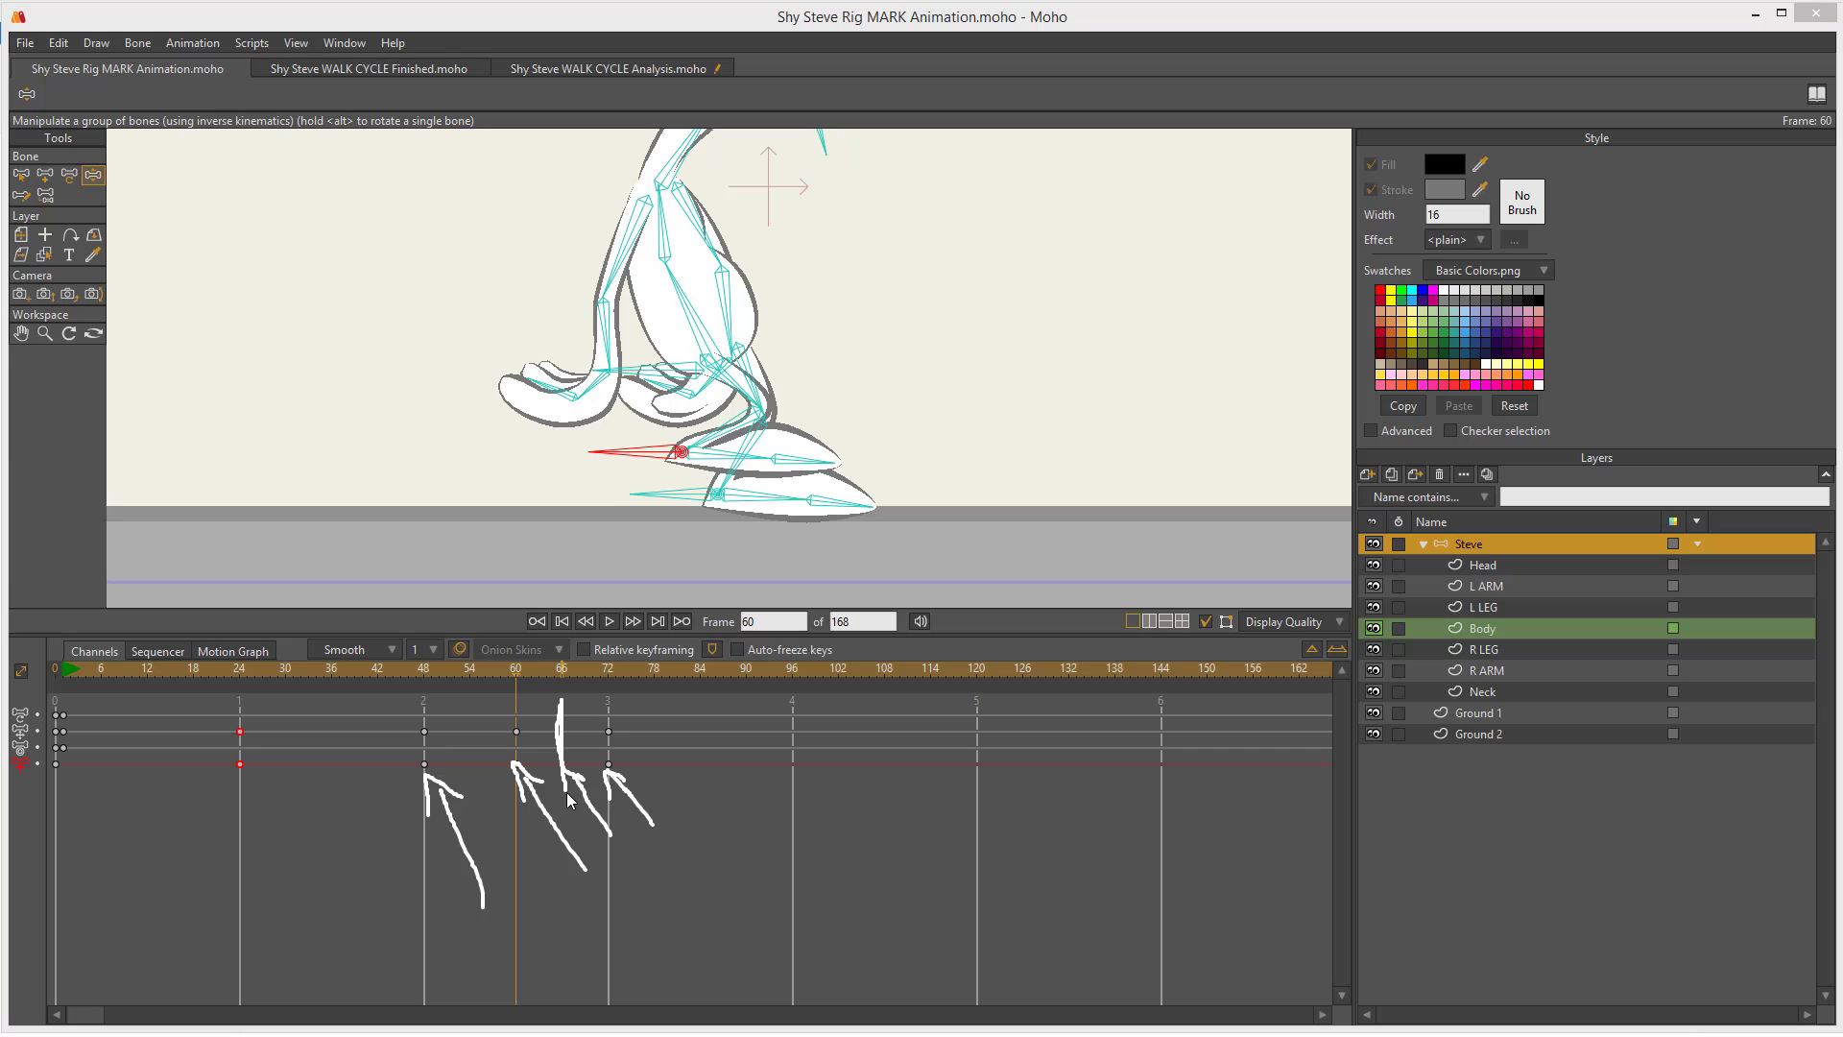
key("Escape")
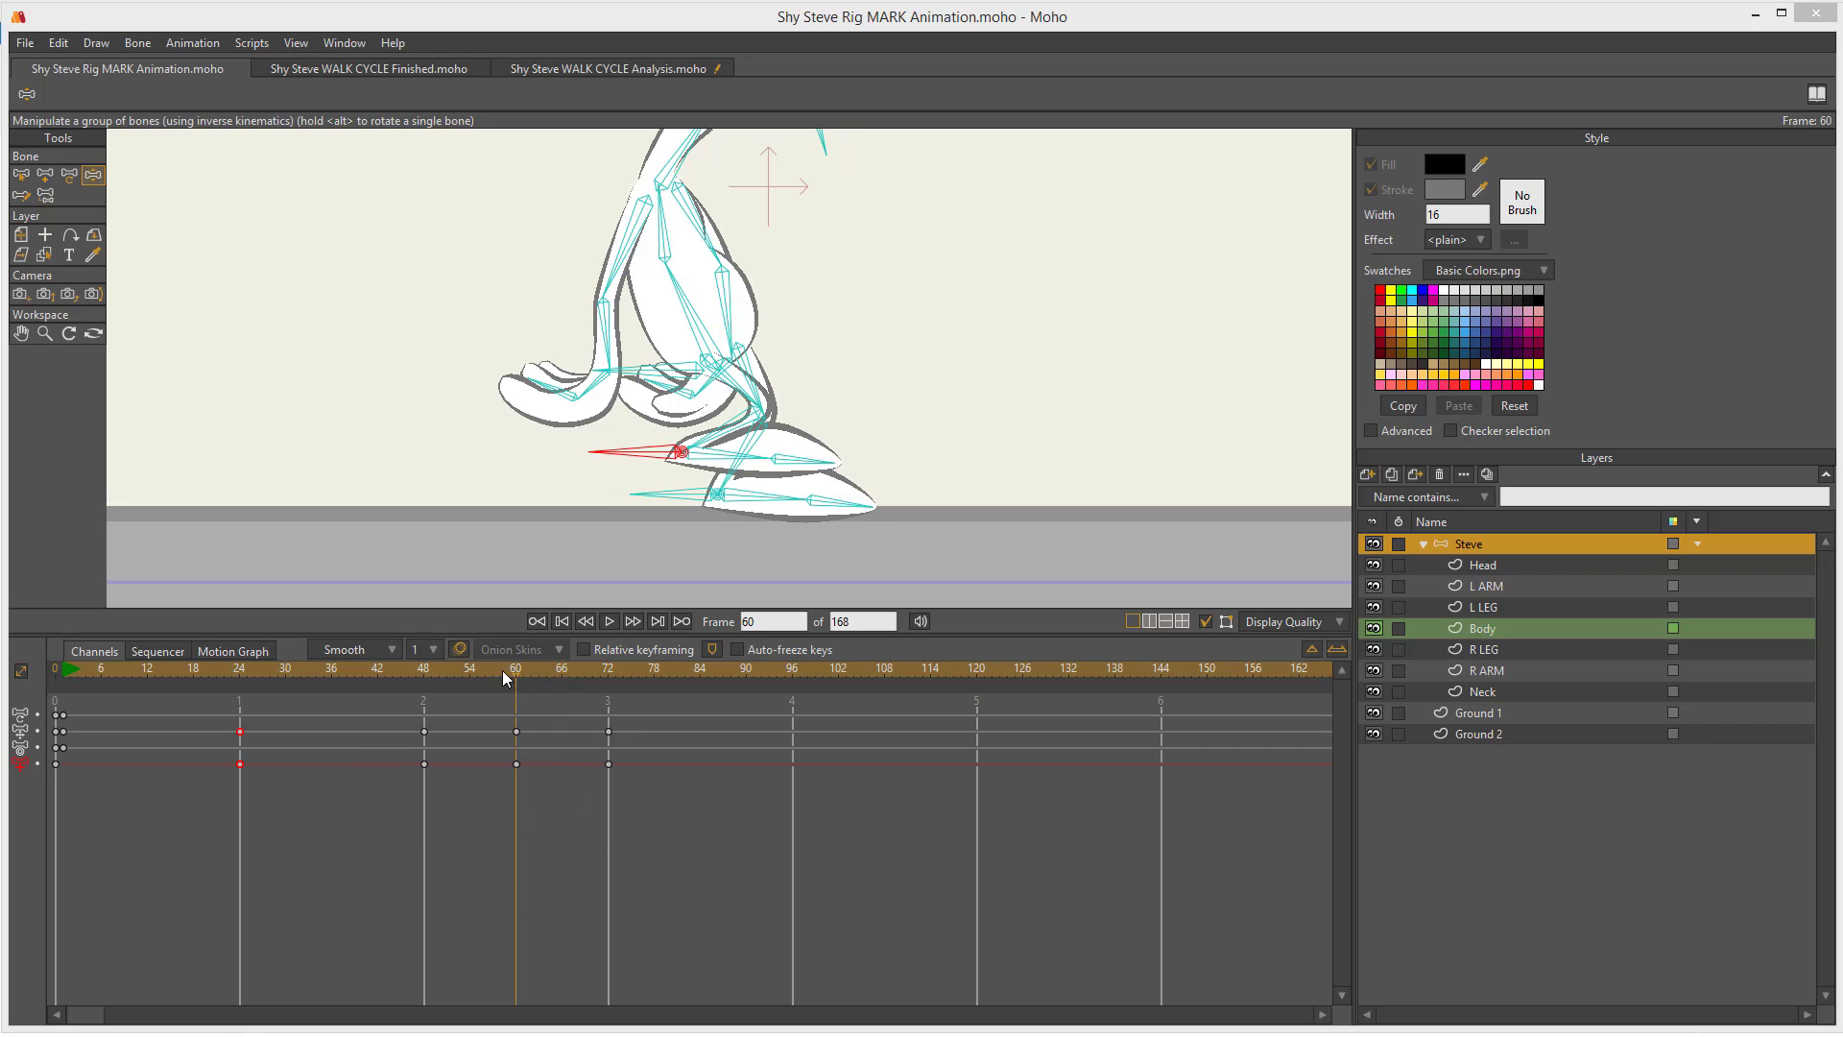
left_click(438, 674)
left_click_drag(457, 683, 516, 679)
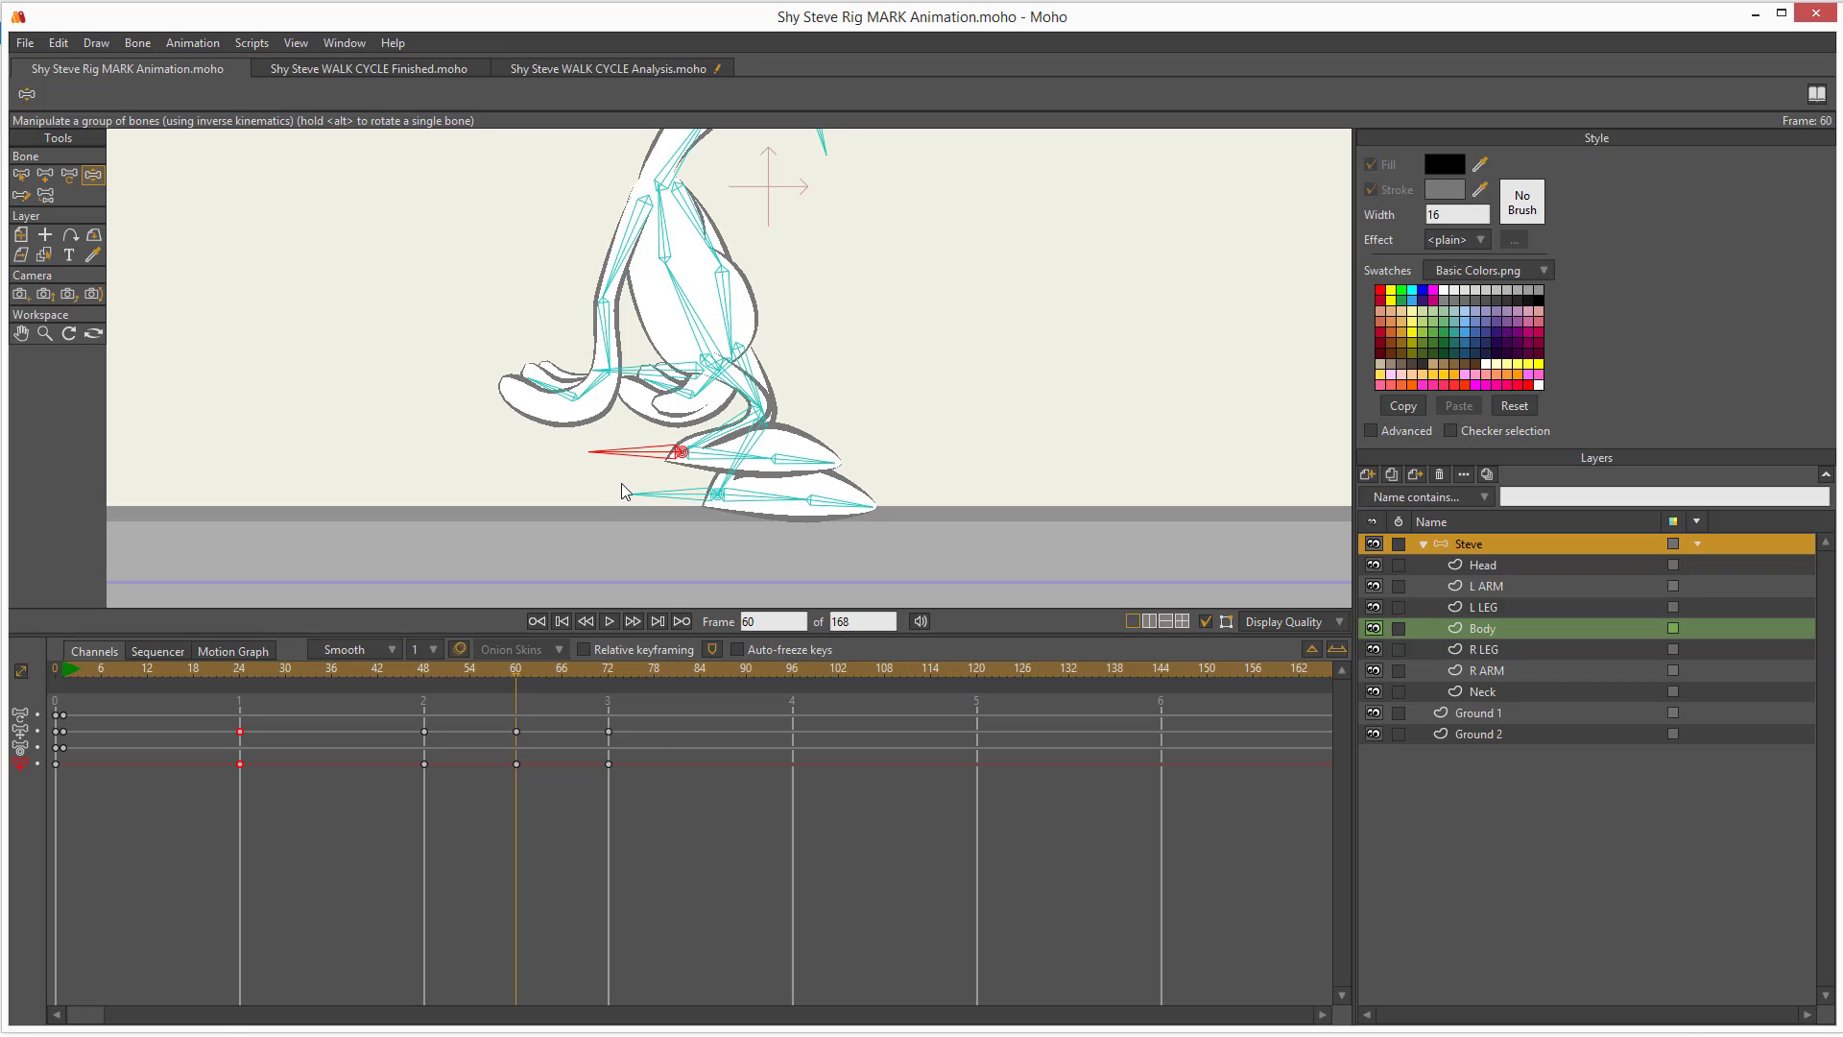
- At frame 48, try lifting the near foot's control bone up and forward, and undo the move
left_click(426, 675)
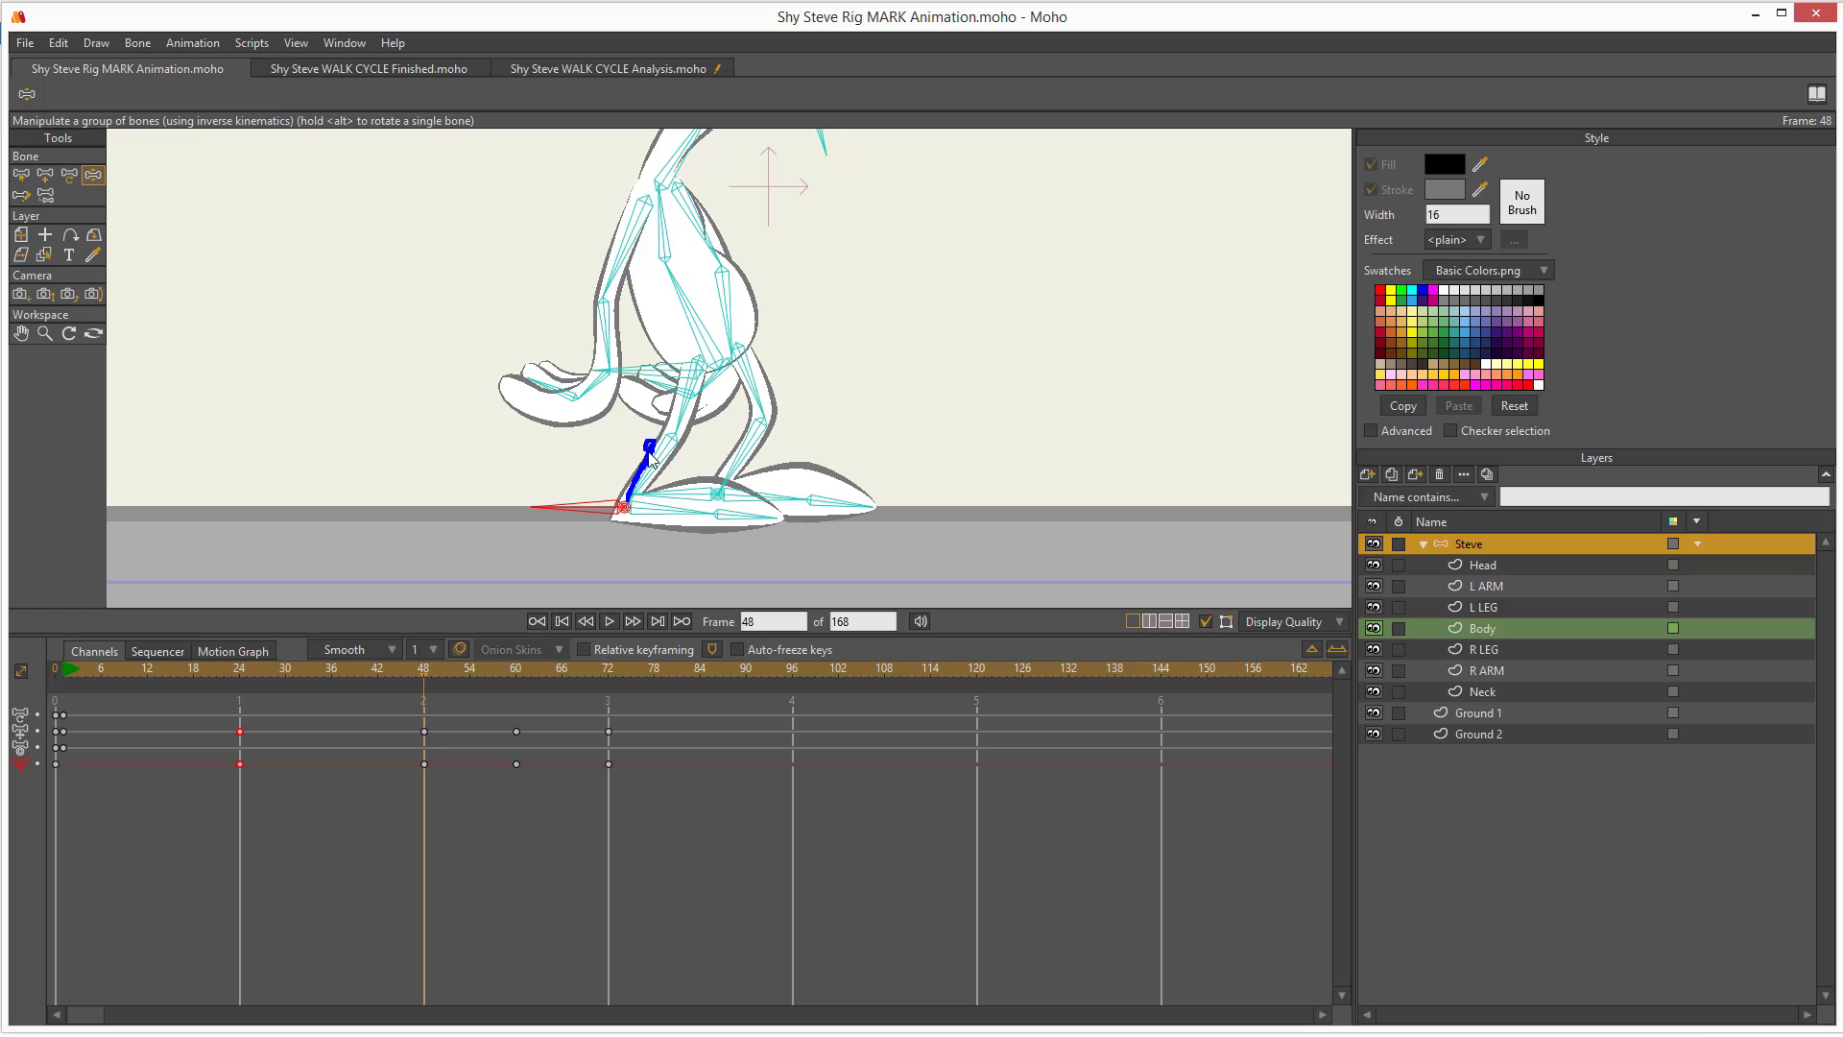
mouse_move(737, 480)
left_mouse_down()
mouse_move(778, 475)
mouse_move(576, 484)
mouse_move(730, 488)
left_mouse_up()
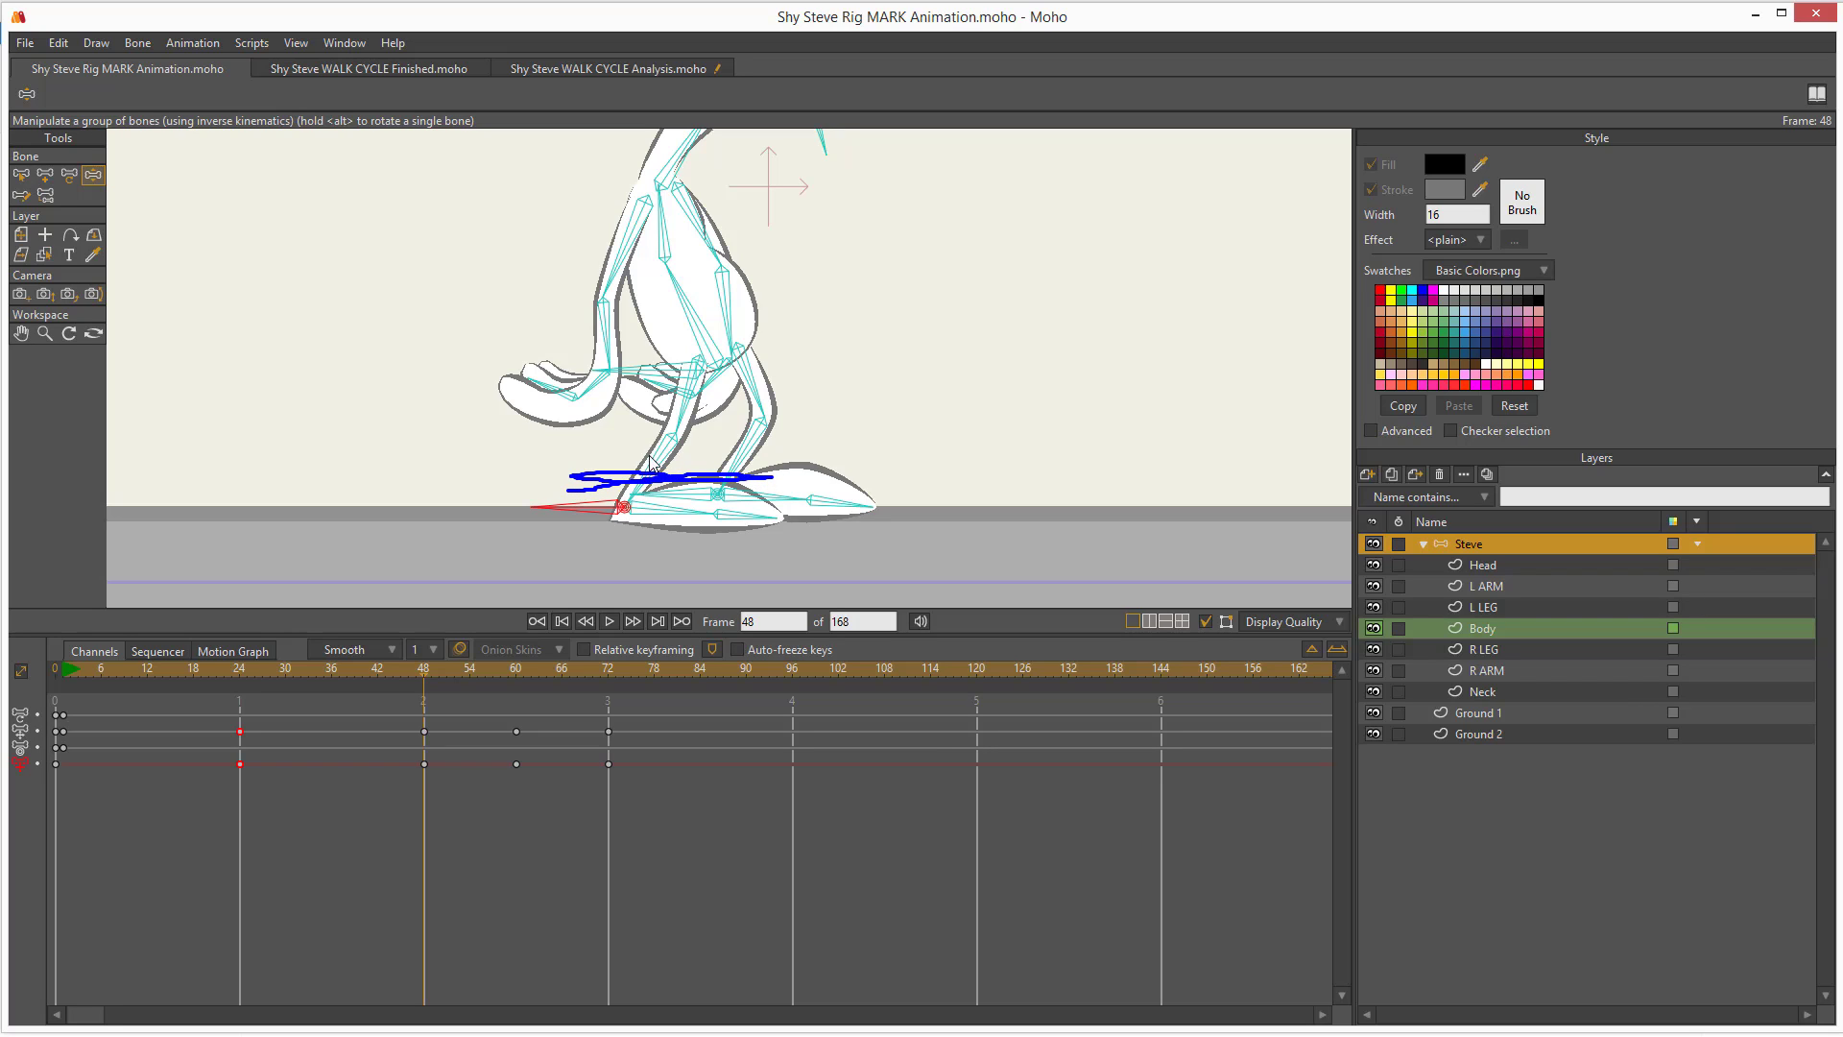
left_click_drag(648, 448, 643, 456)
key("Escape")
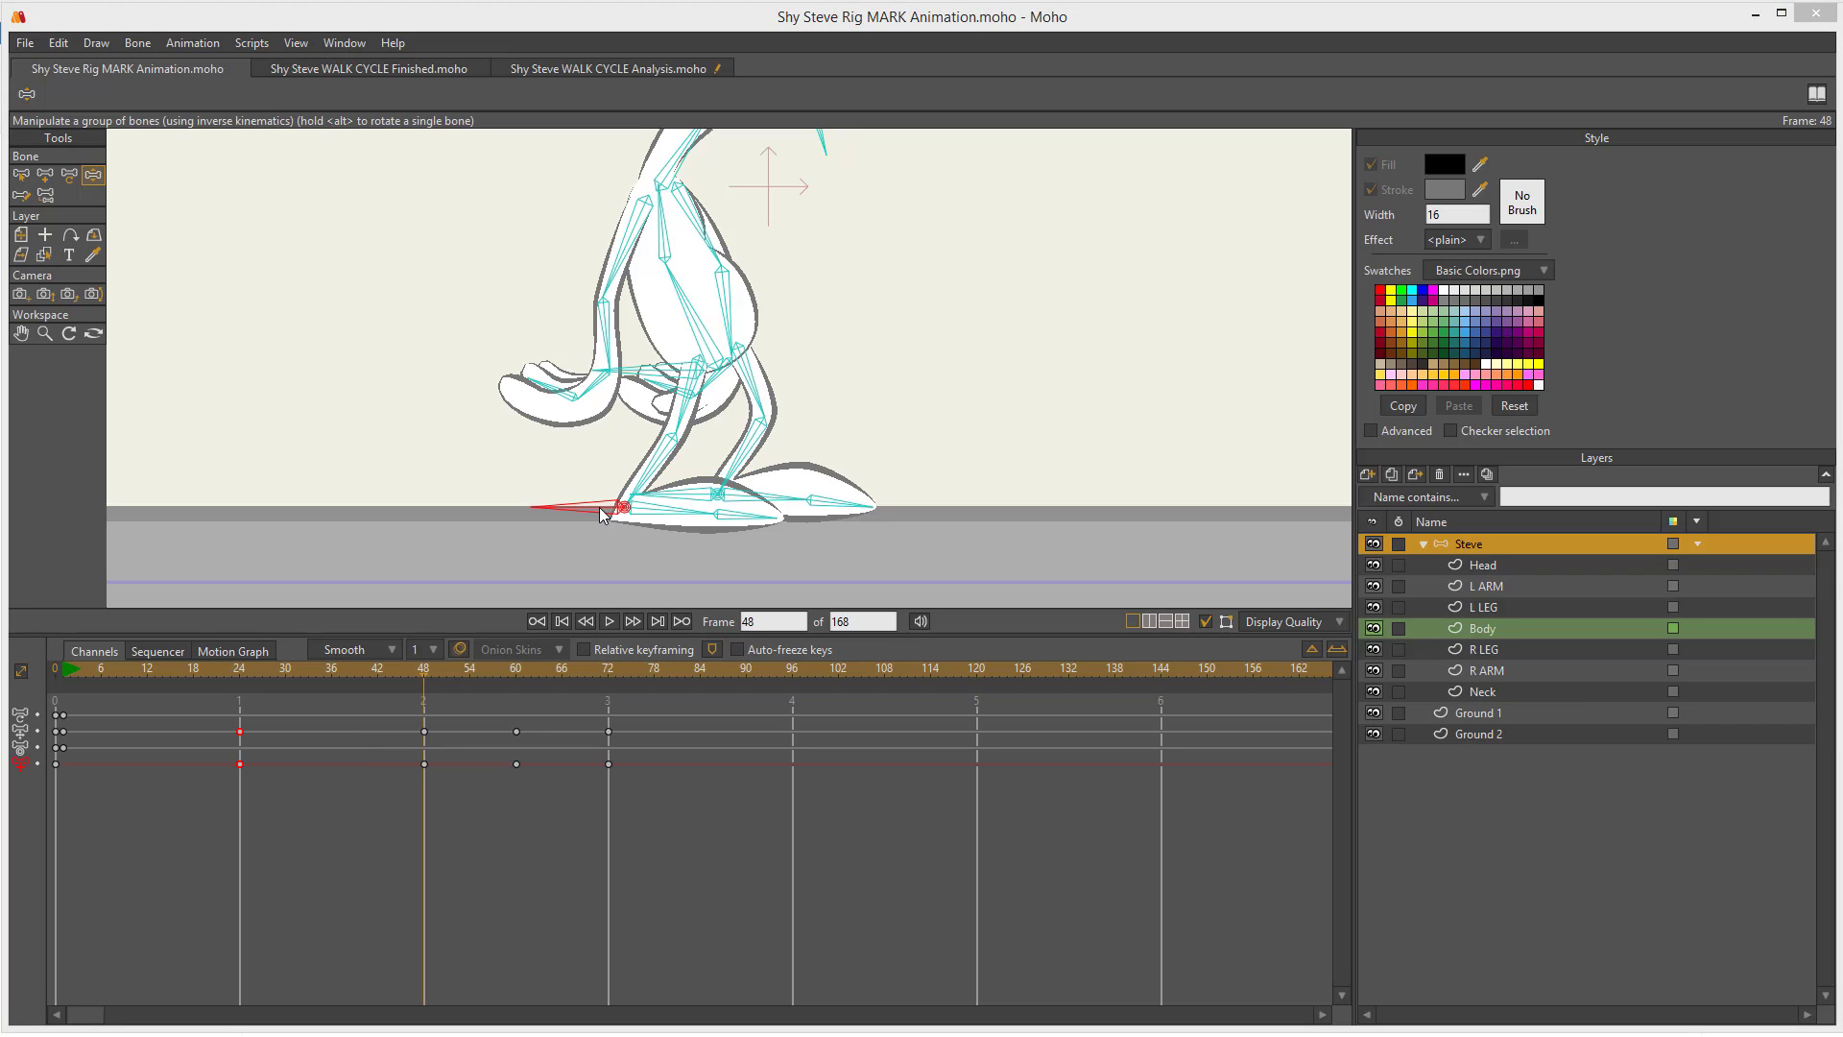
left_click_drag(602, 513, 629, 467)
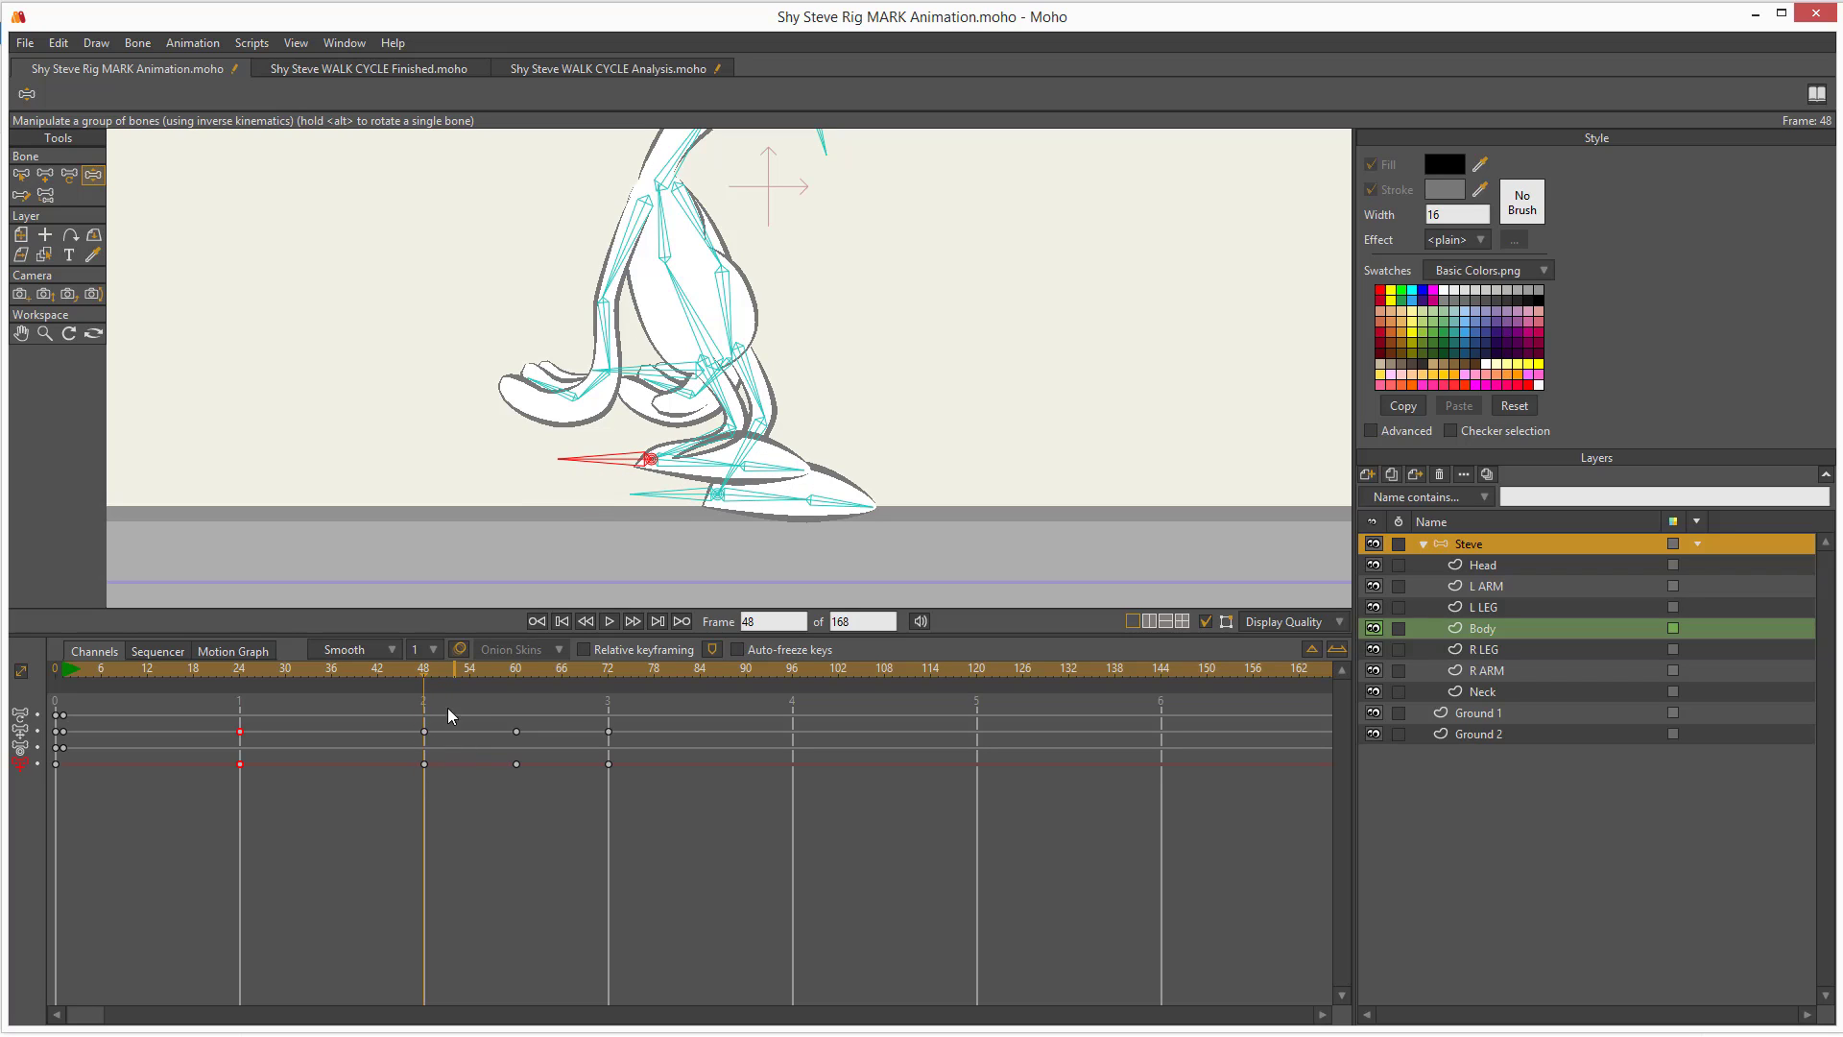
left_click(424, 764)
key("ctrl+z")
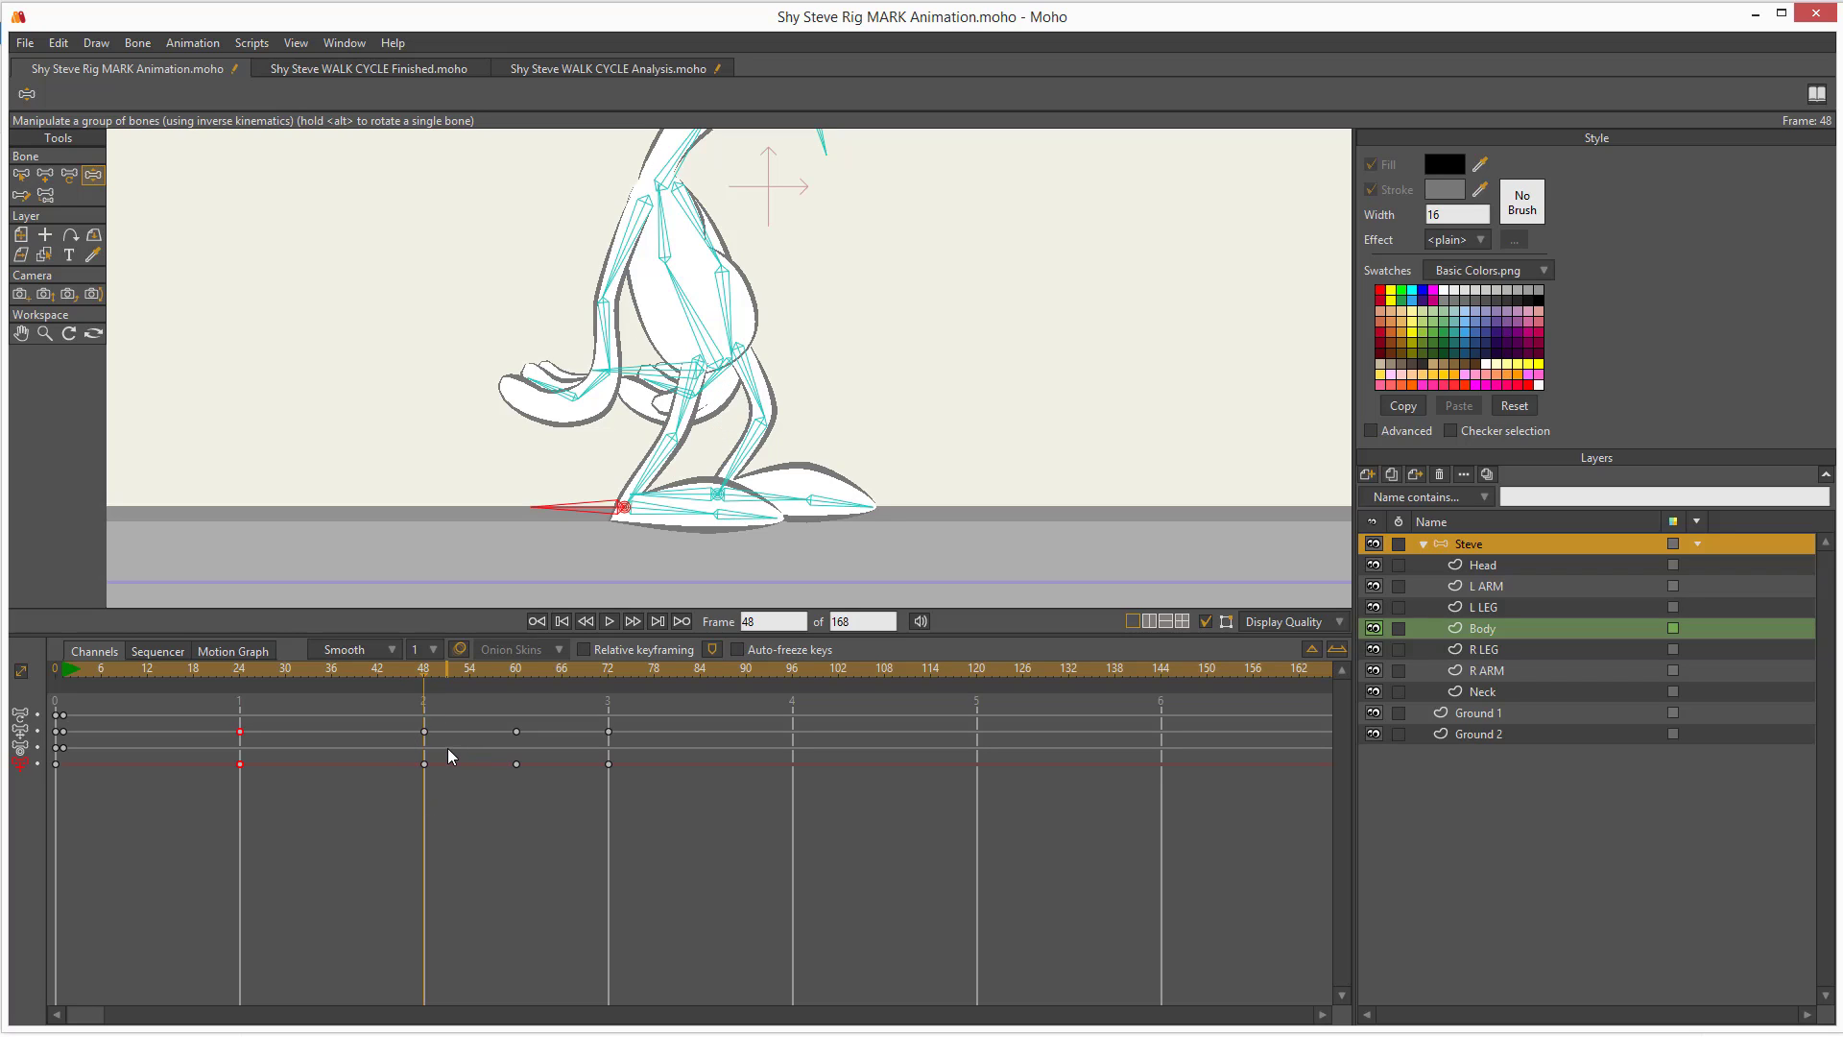
- Copy the foot keyframes at frame 48 to frame 60 and raise the near foot's control bone there, keeping the foot back
left_click(517, 666)
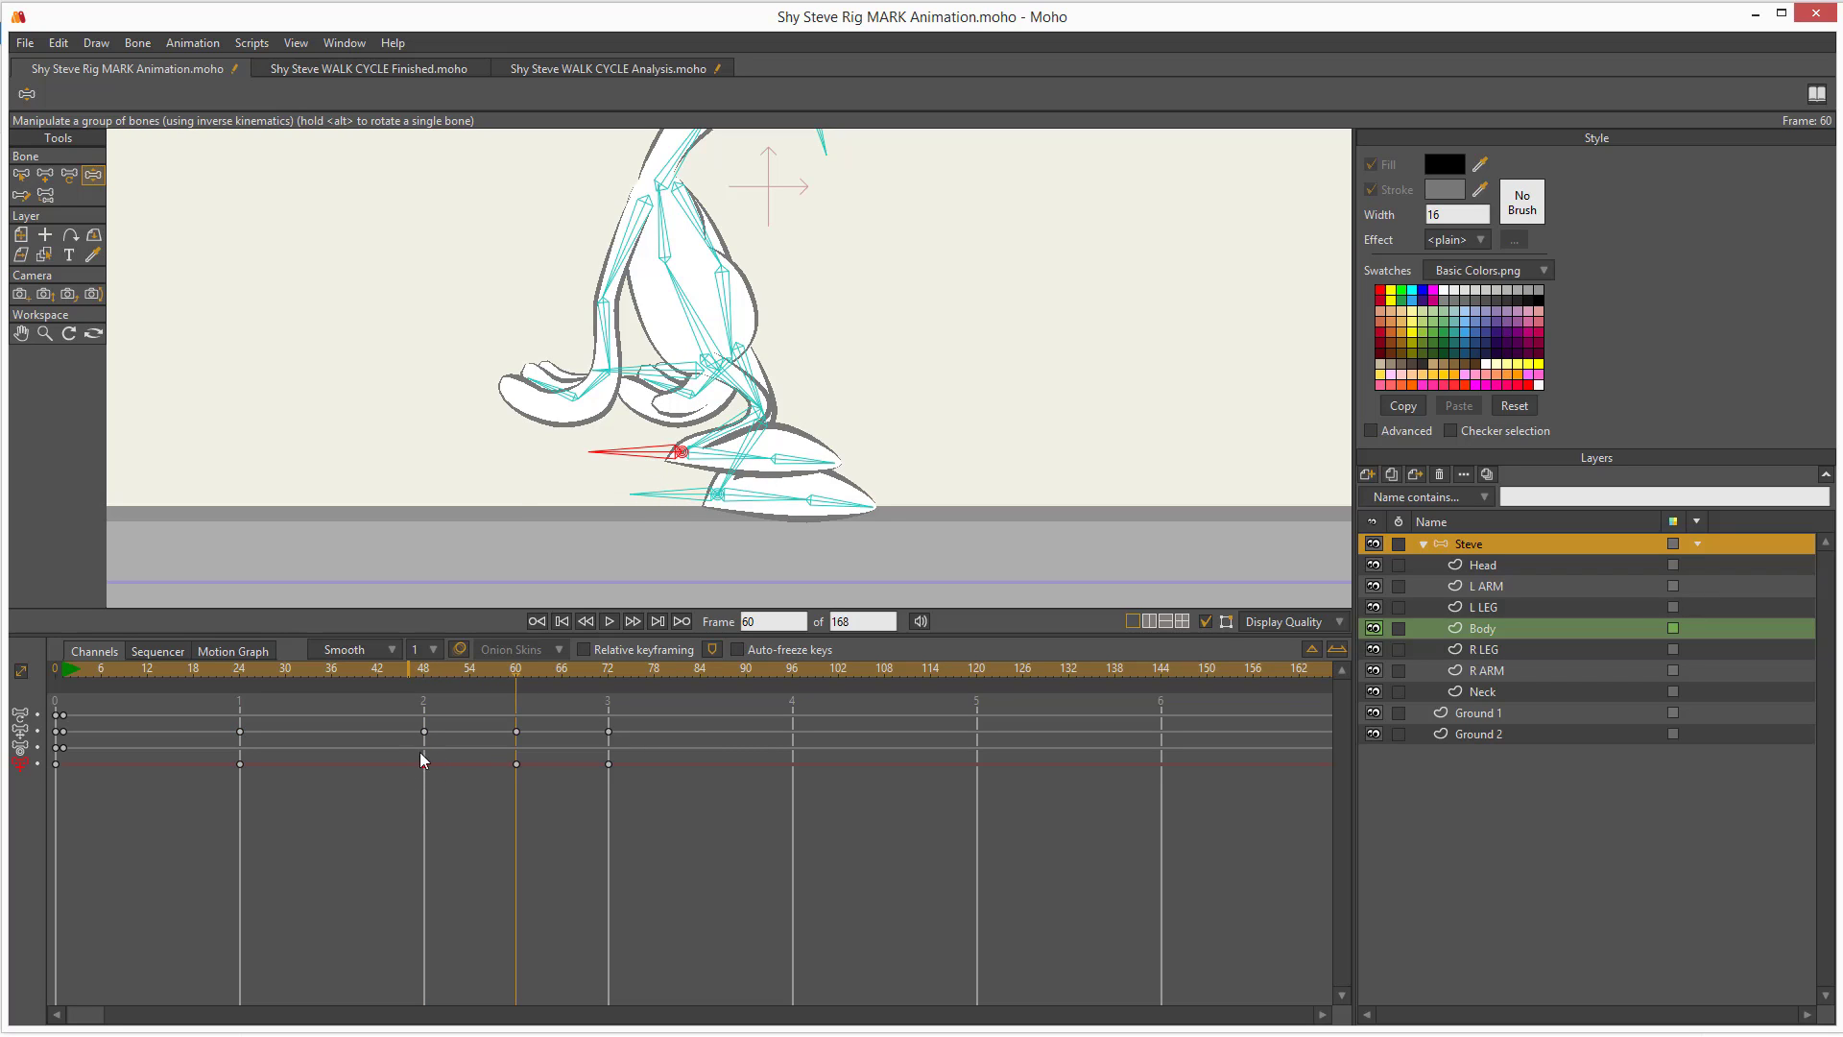
key("ctrl+shift+z")
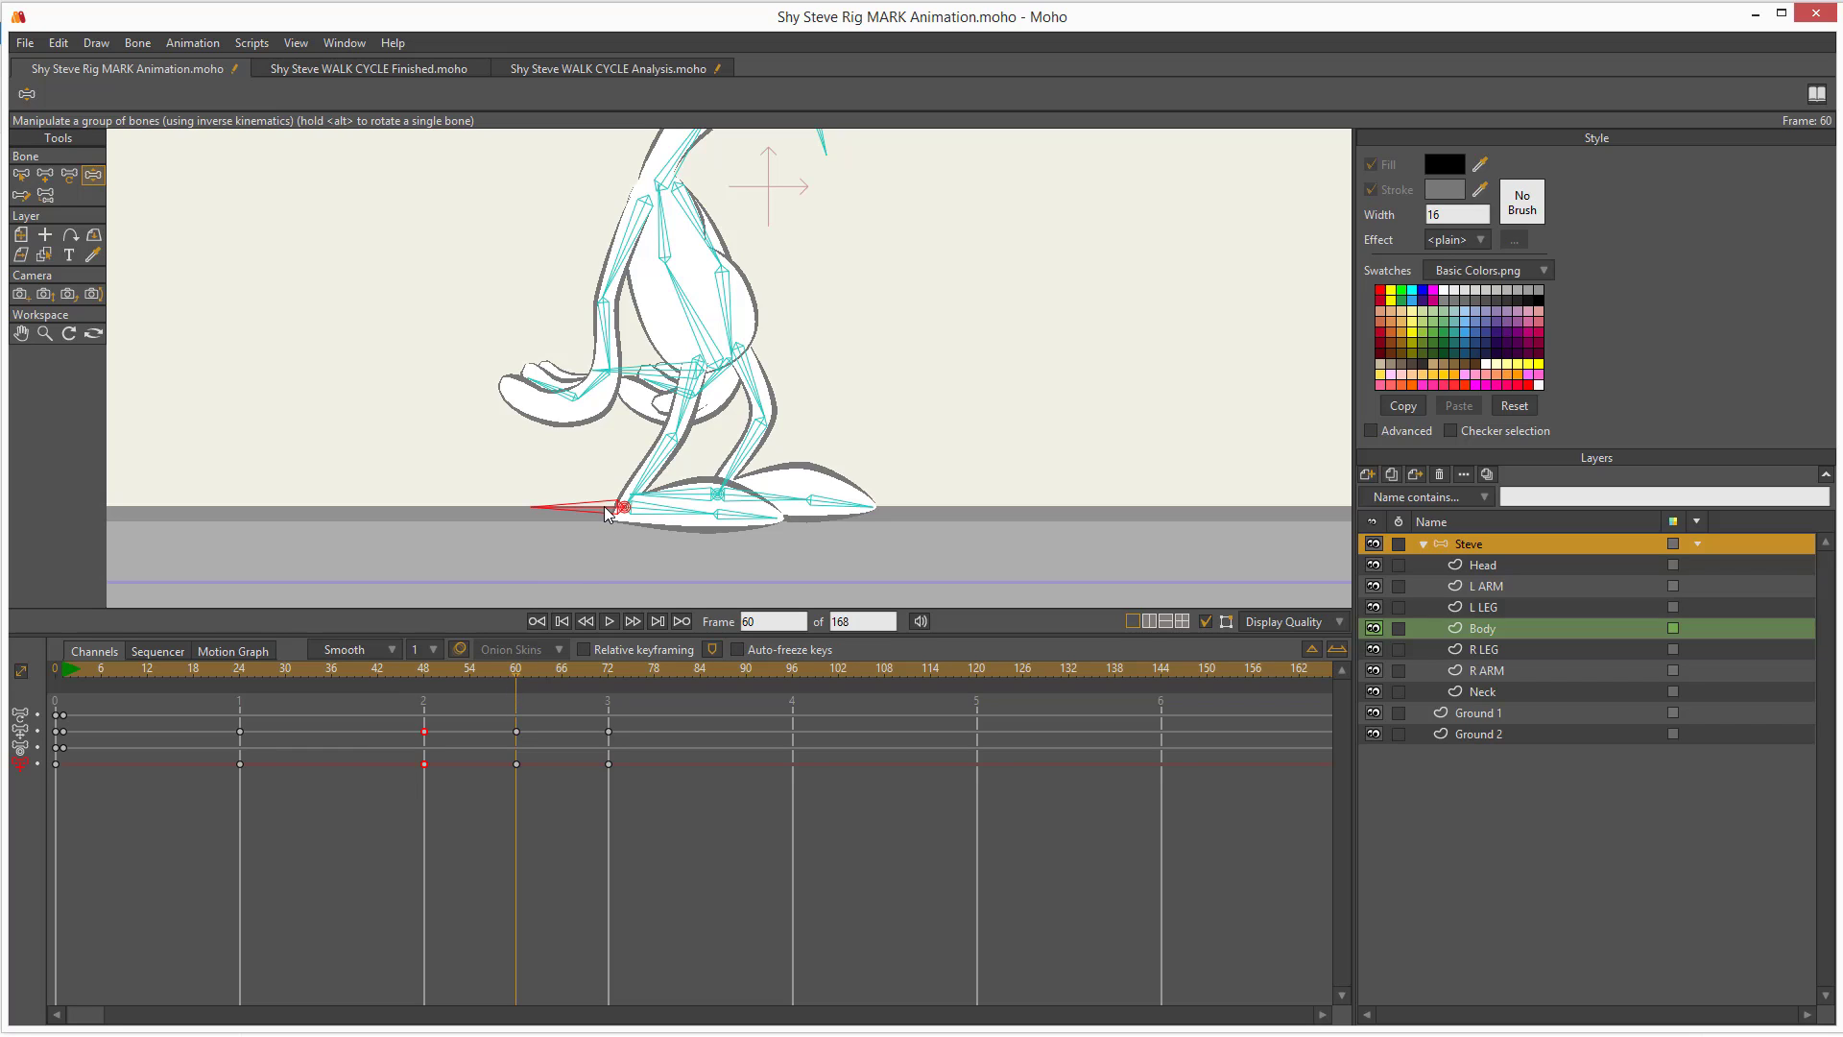
left_click_drag(606, 515, 628, 462)
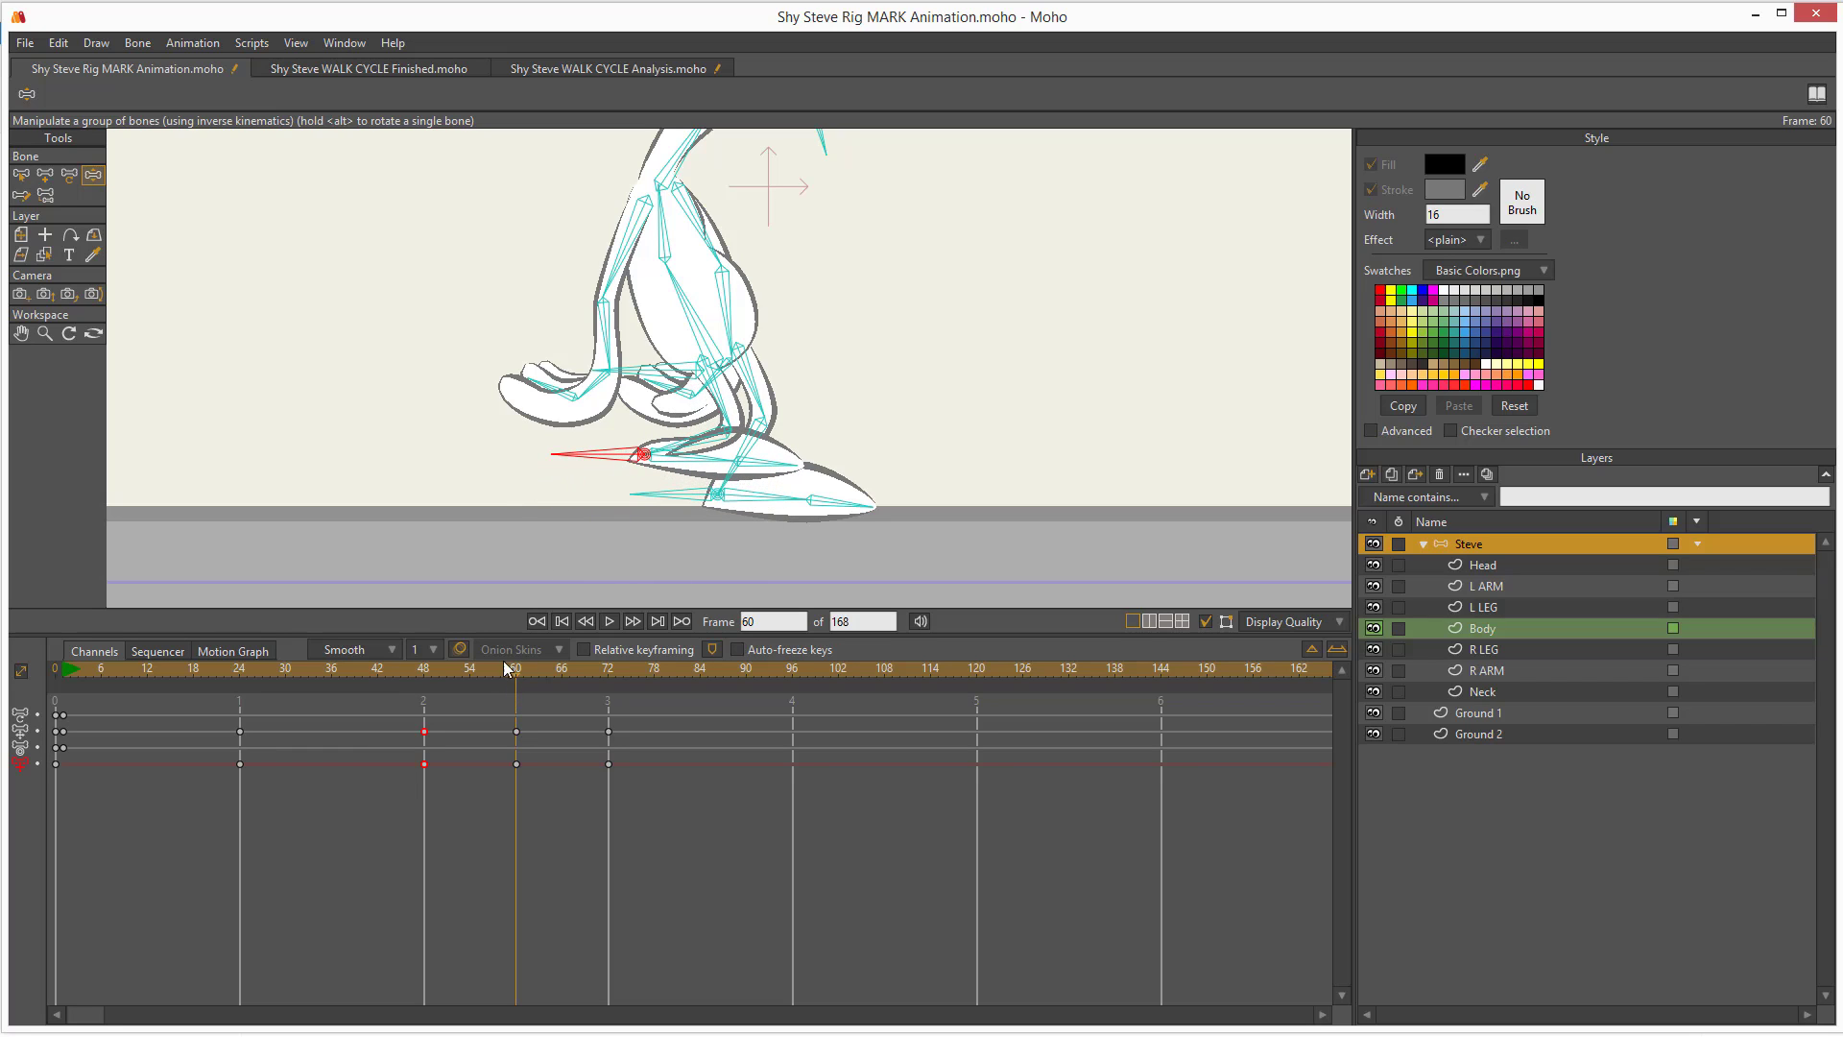
- At frame 66, move the near foot's control bone forward while it is off the ground, and check the motion up to frame 72
left_click(562, 672)
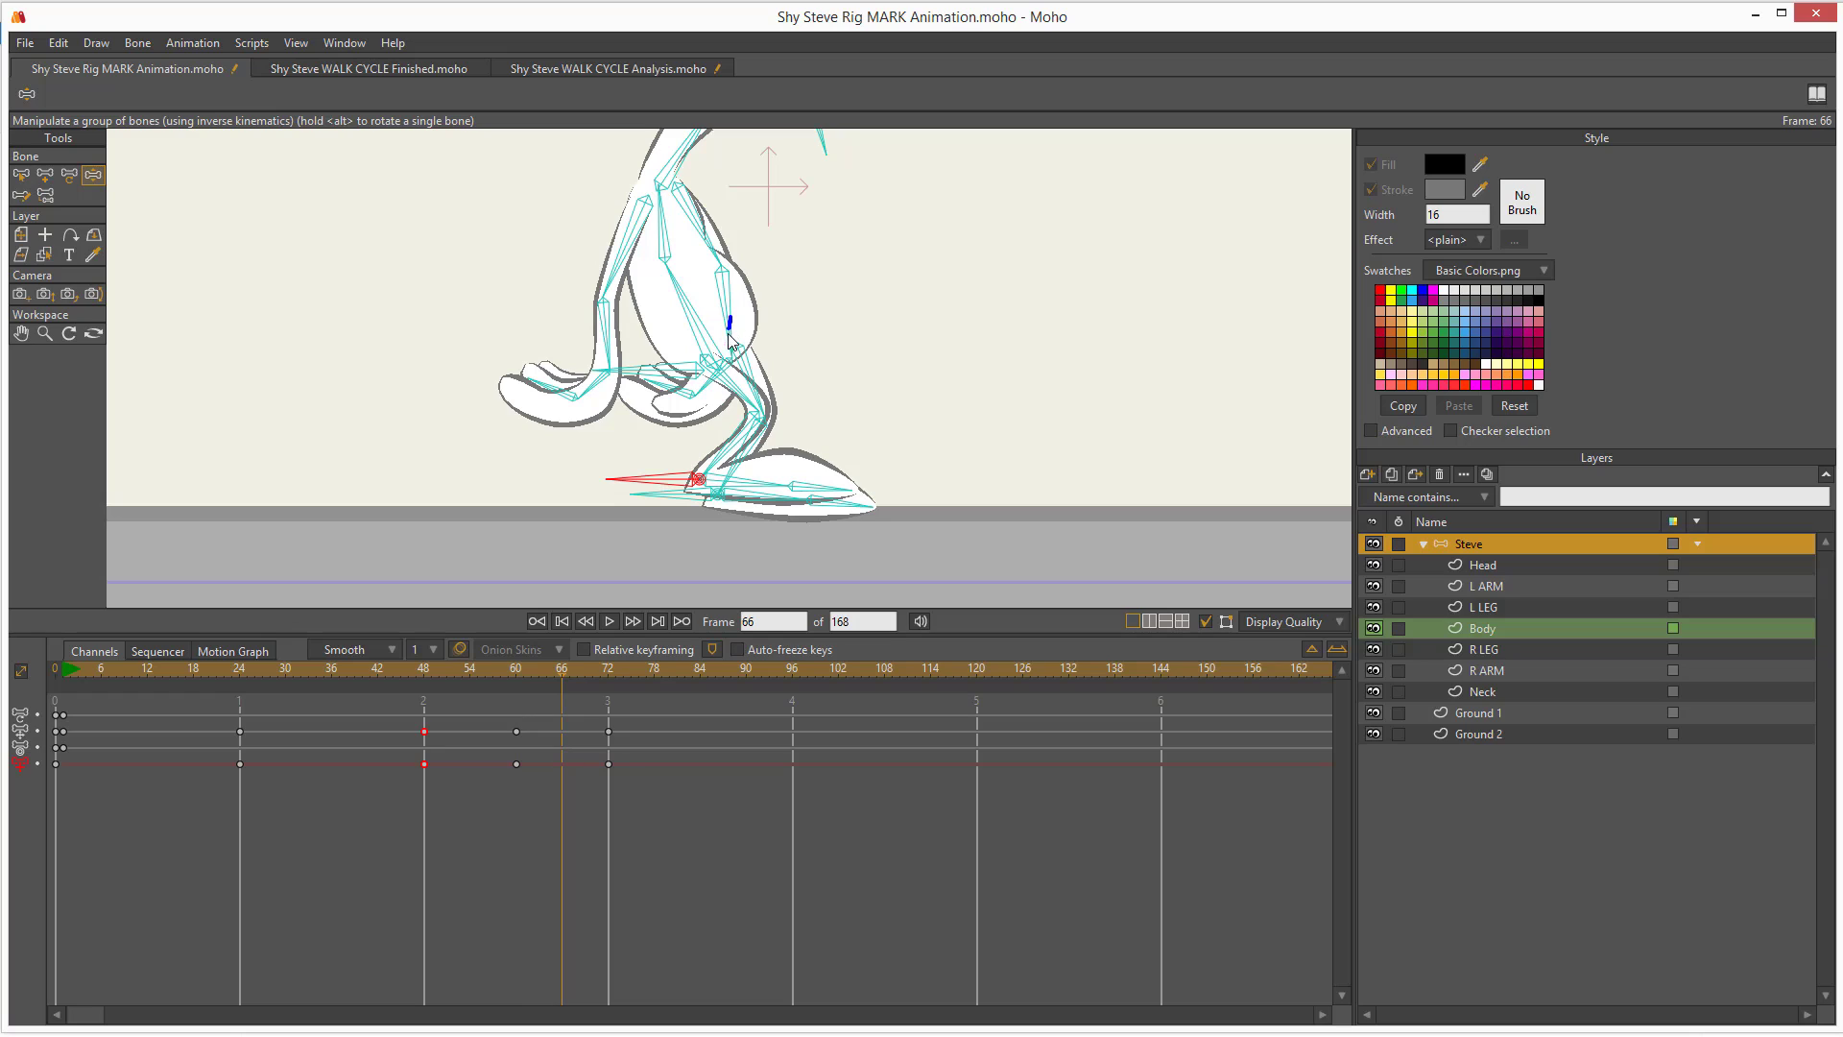
mouse_move(728, 374)
left_mouse_down()
mouse_move(731, 552)
mouse_move(759, 477)
left_mouse_up()
key("Escape")
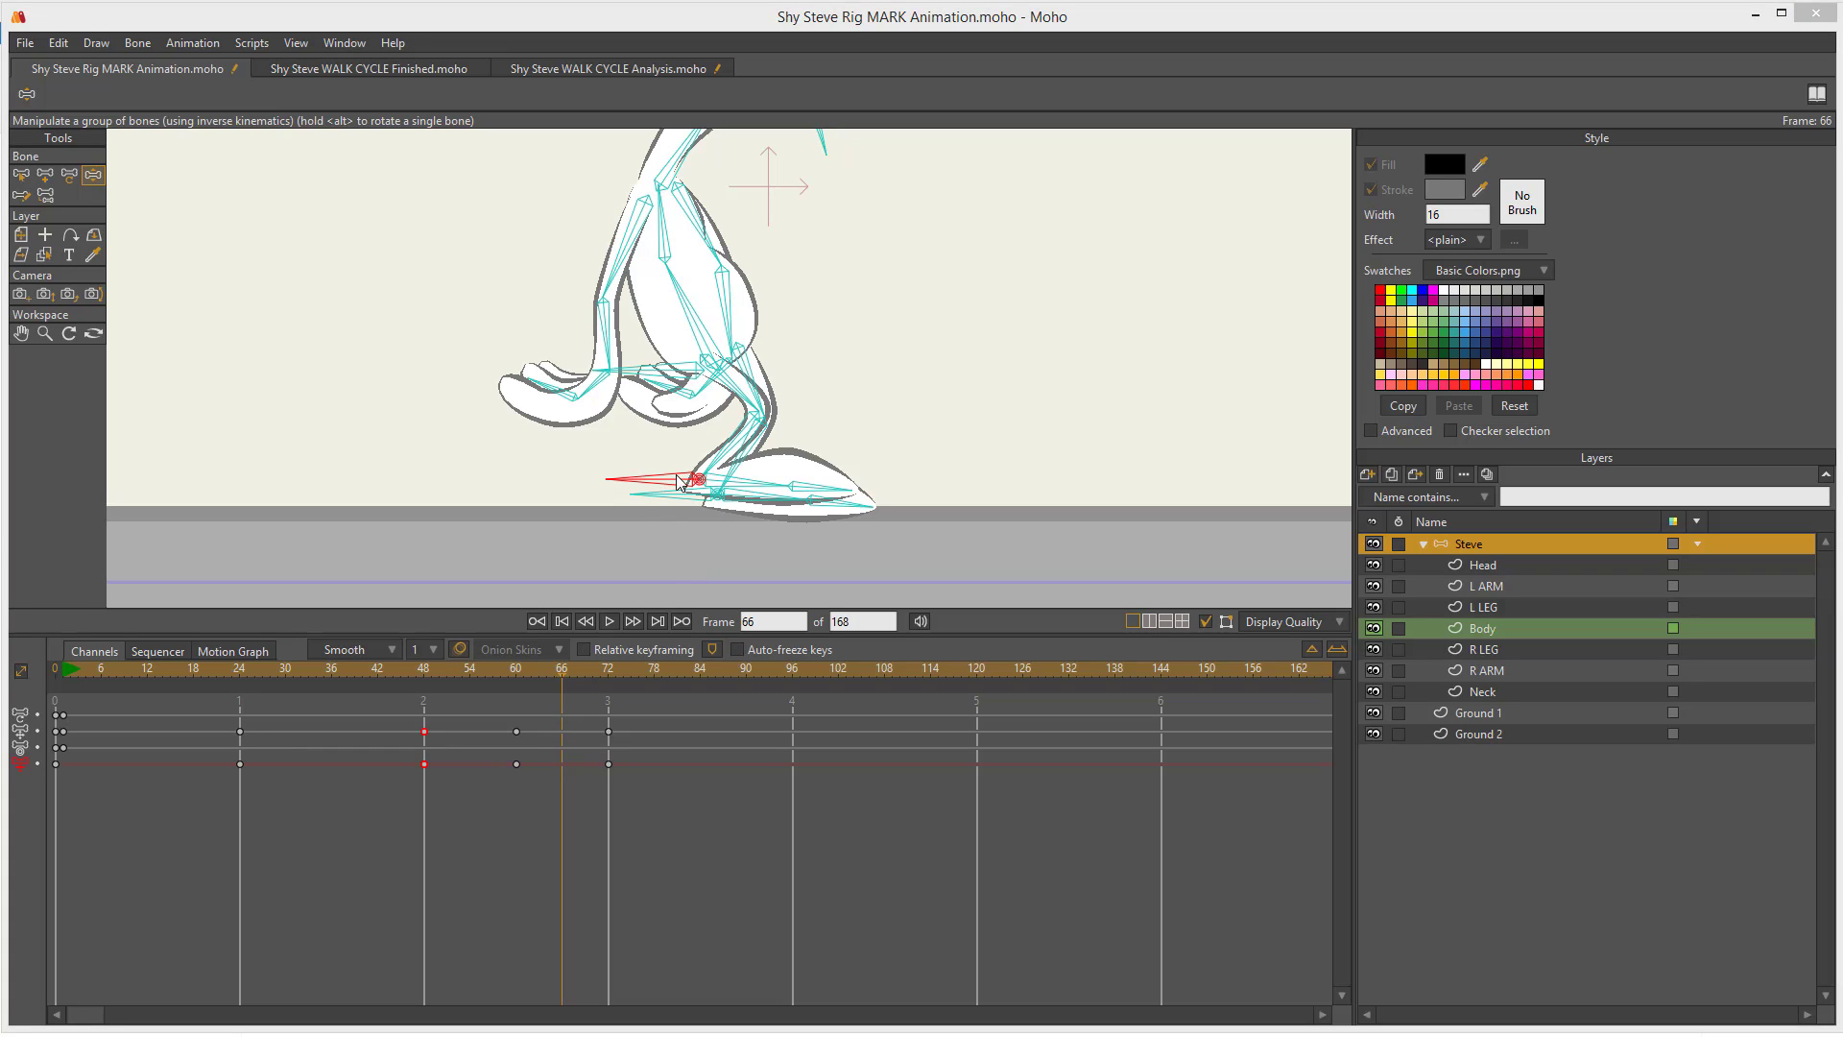
left_click_drag(680, 480, 718, 484)
left_click_drag(561, 666, 611, 776)
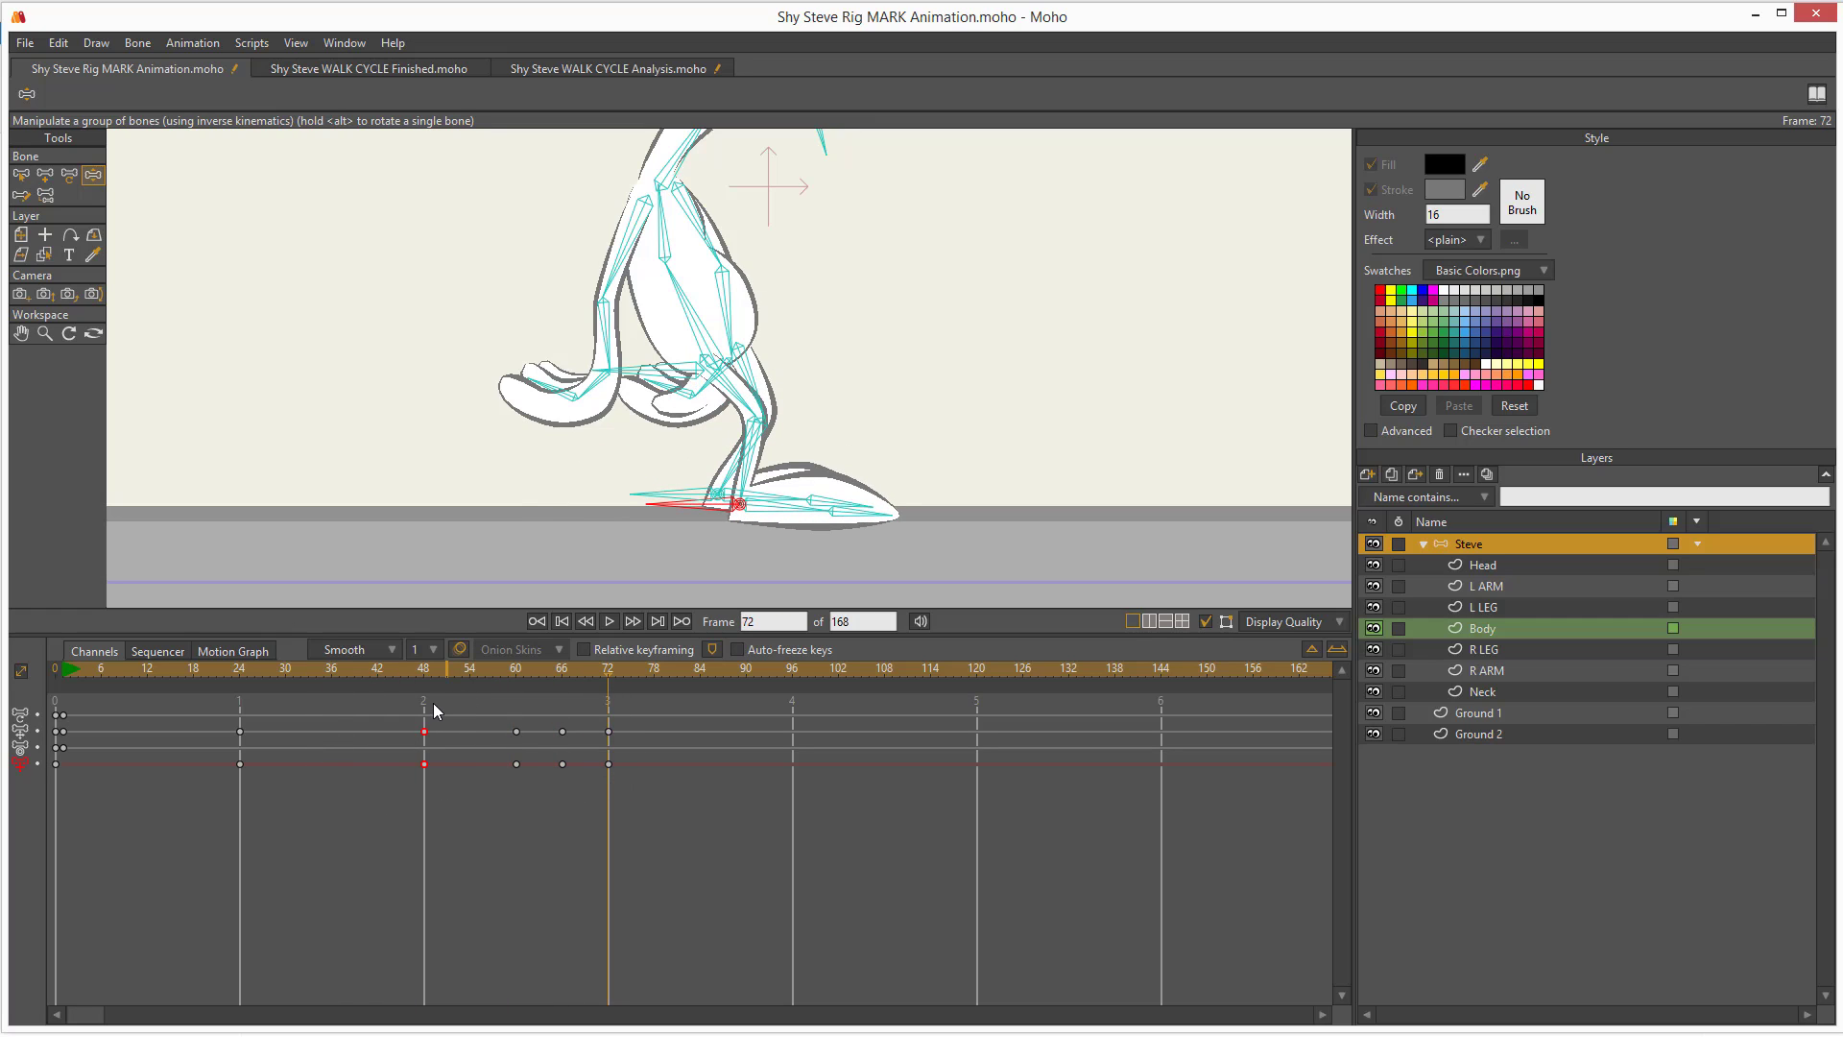
- Copy the near foot's keyframes at frame 48 and paste them at frame 96 to repeat the back foot pose
mouse_move(444, 711)
left_mouse_down()
mouse_move(542, 648)
mouse_move(703, 673)
mouse_move(749, 716)
mouse_move(756, 680)
left_mouse_up()
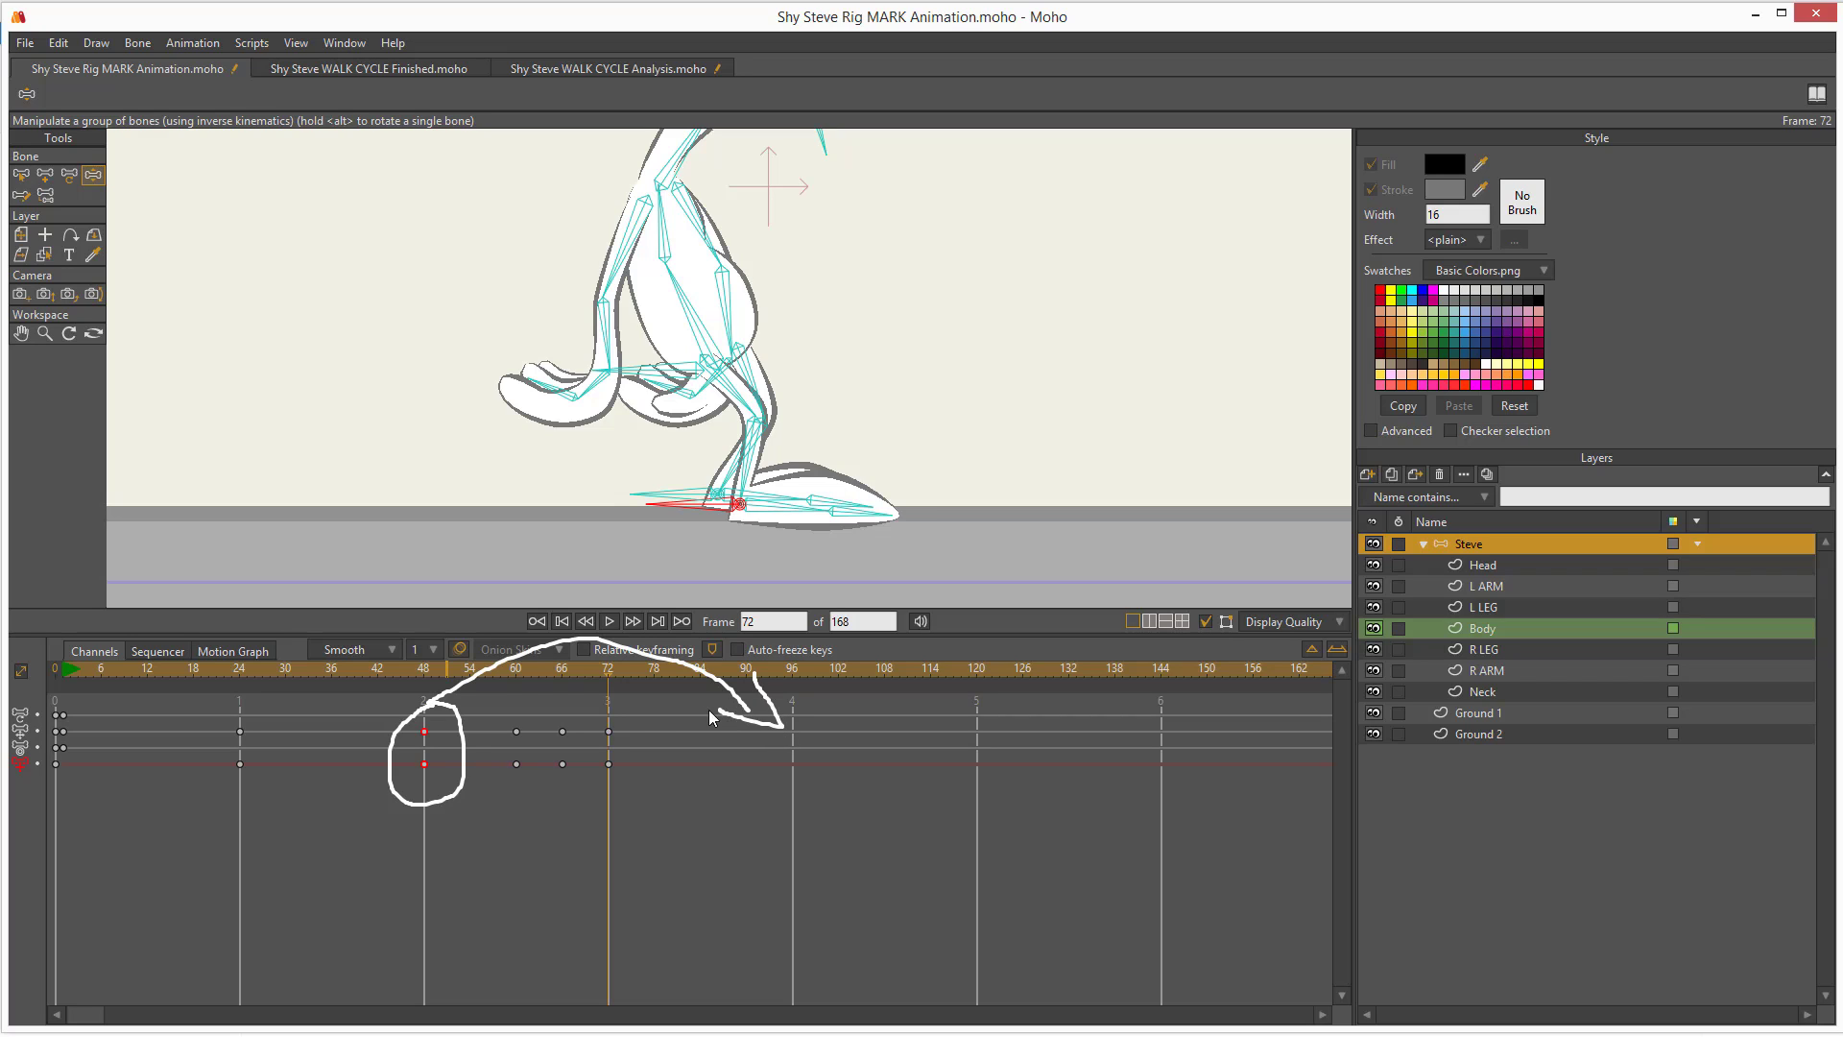
key("Escape")
left_click_drag(609, 678, 793, 677)
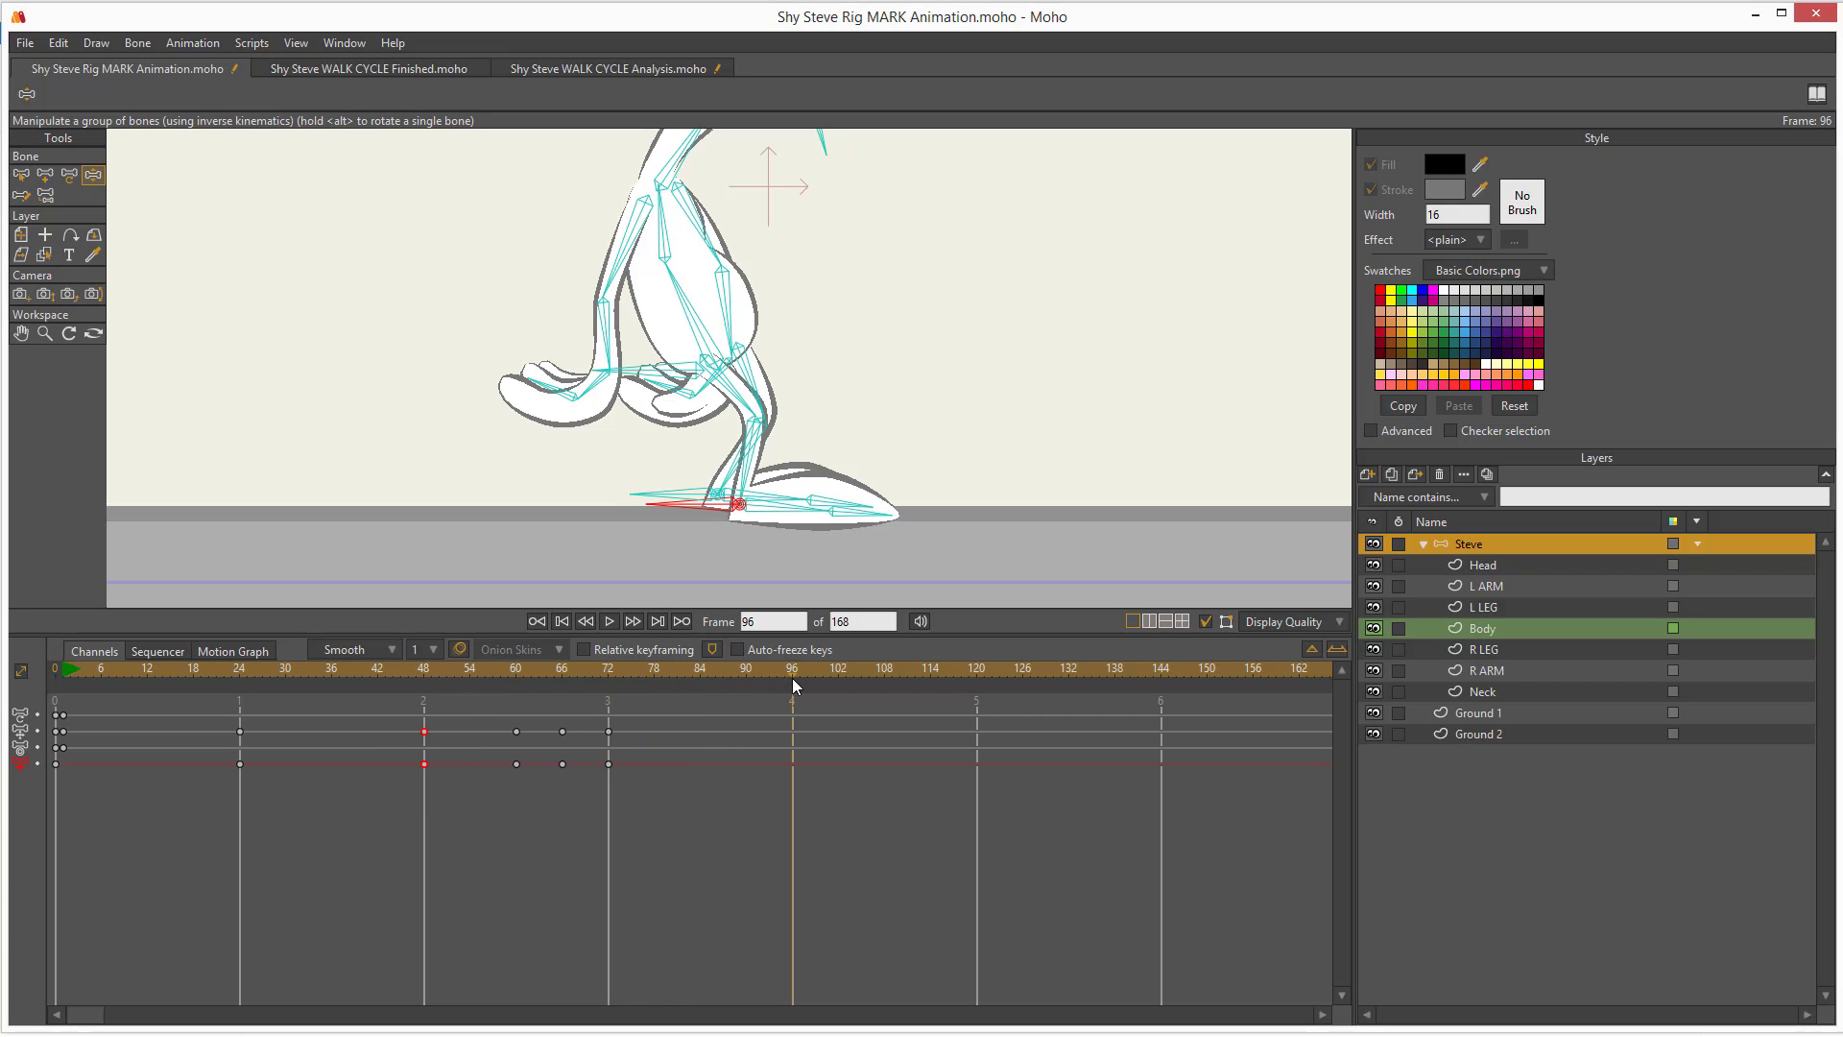
left_click_drag(428, 755, 395, 793)
key("ctrl+c")
key("ctrl+v")
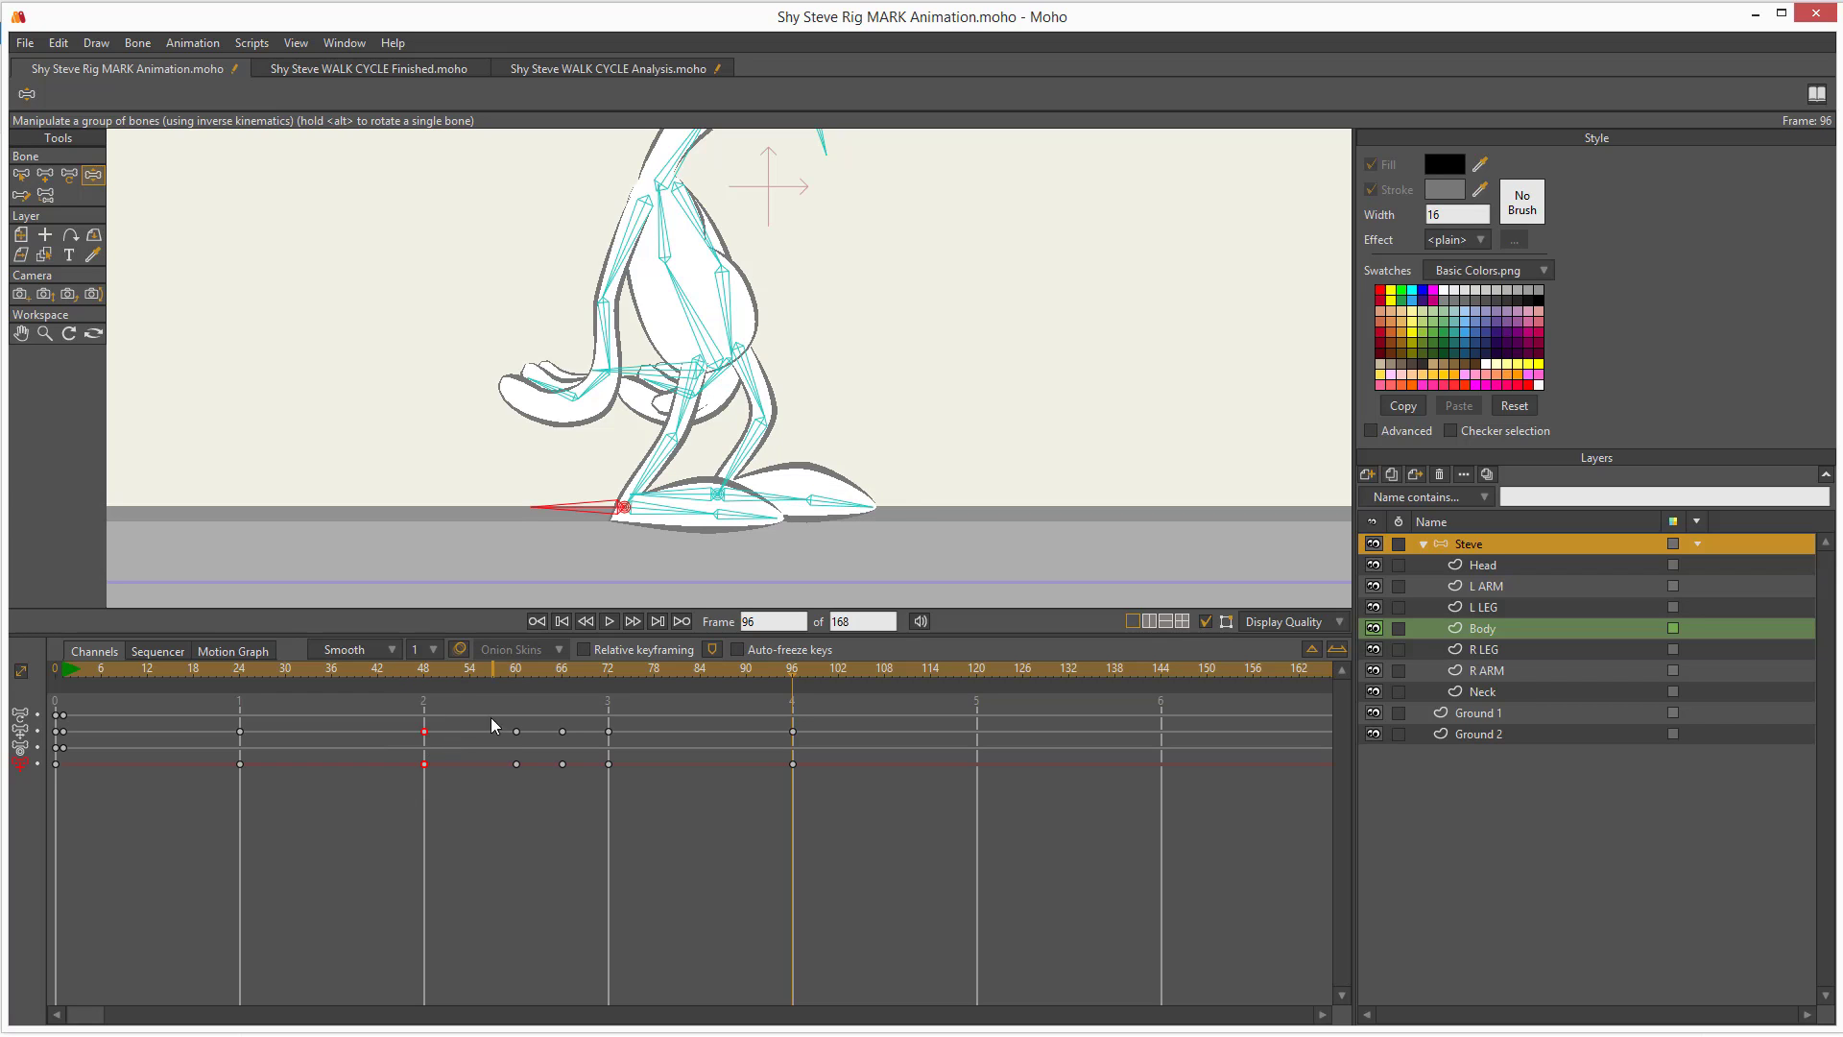
- Review the foot lift from frame 48 to 60, and switch to the Shy Steve WALK CYCLE Analysis document to examine frame 48
left_click_drag(429, 672, 521, 715)
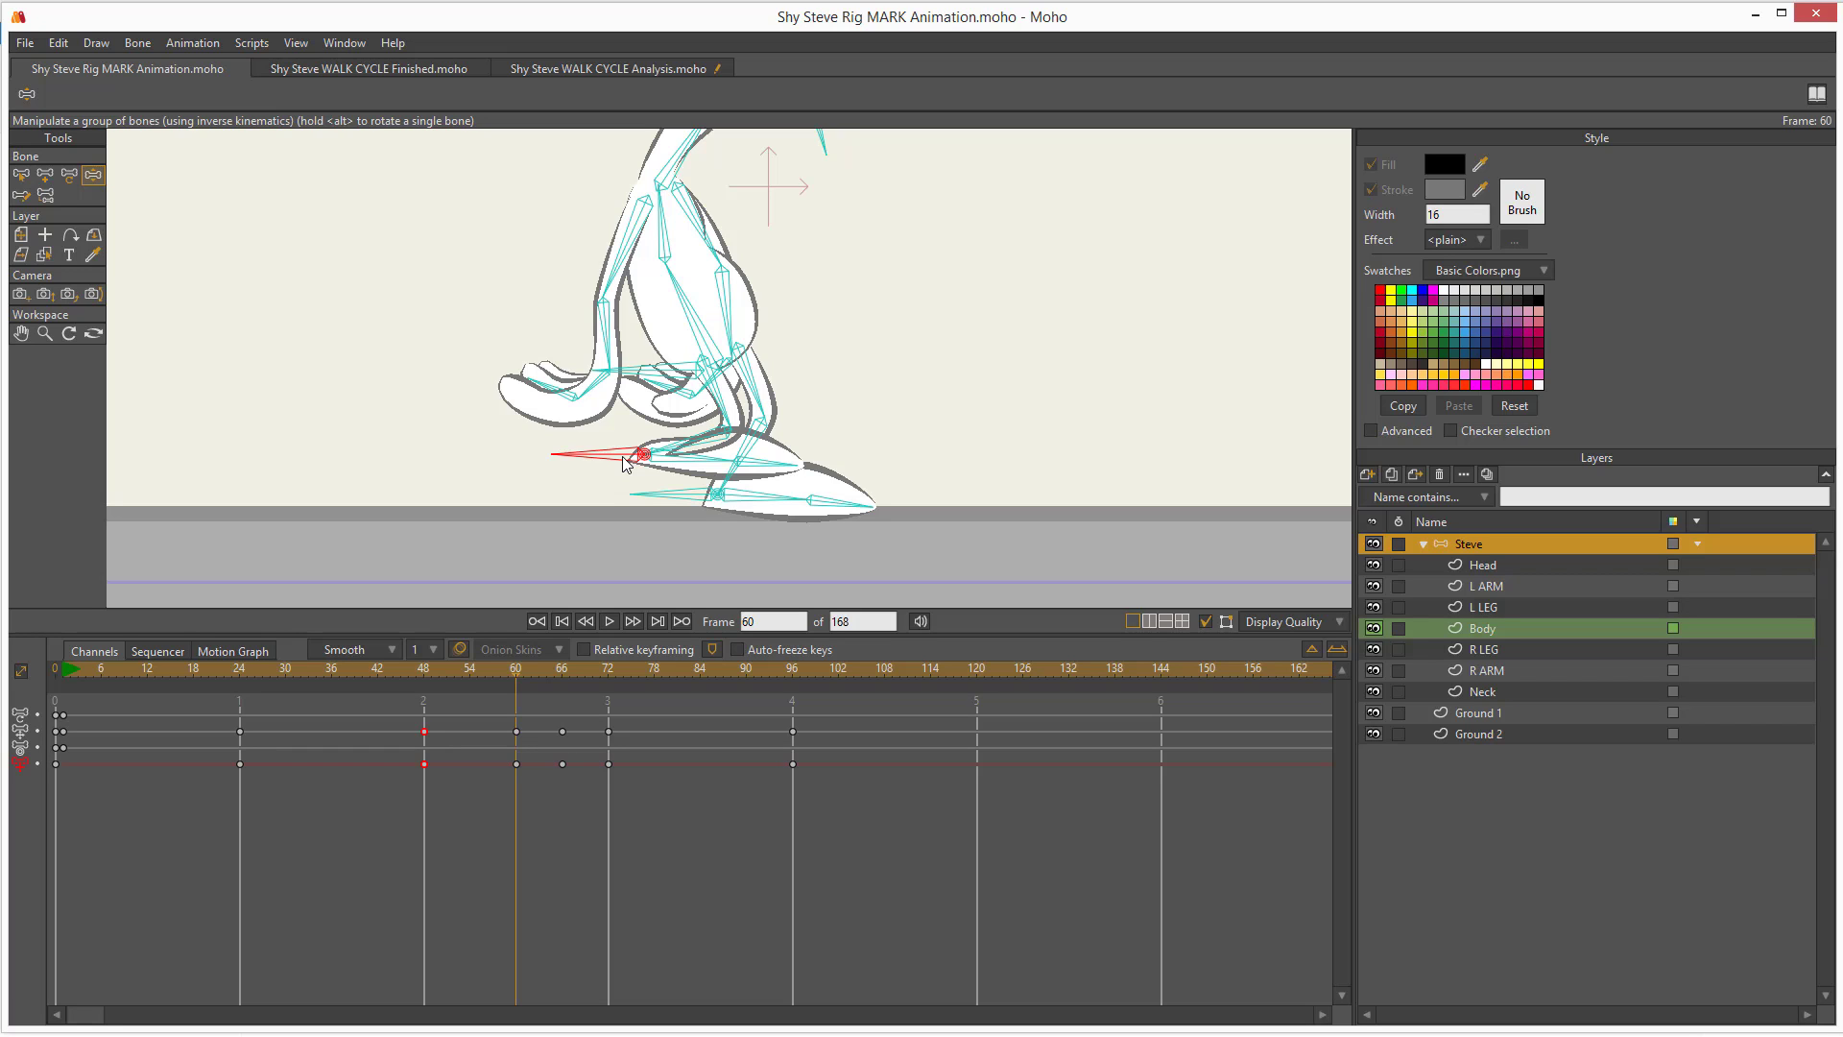
left_click(580, 65)
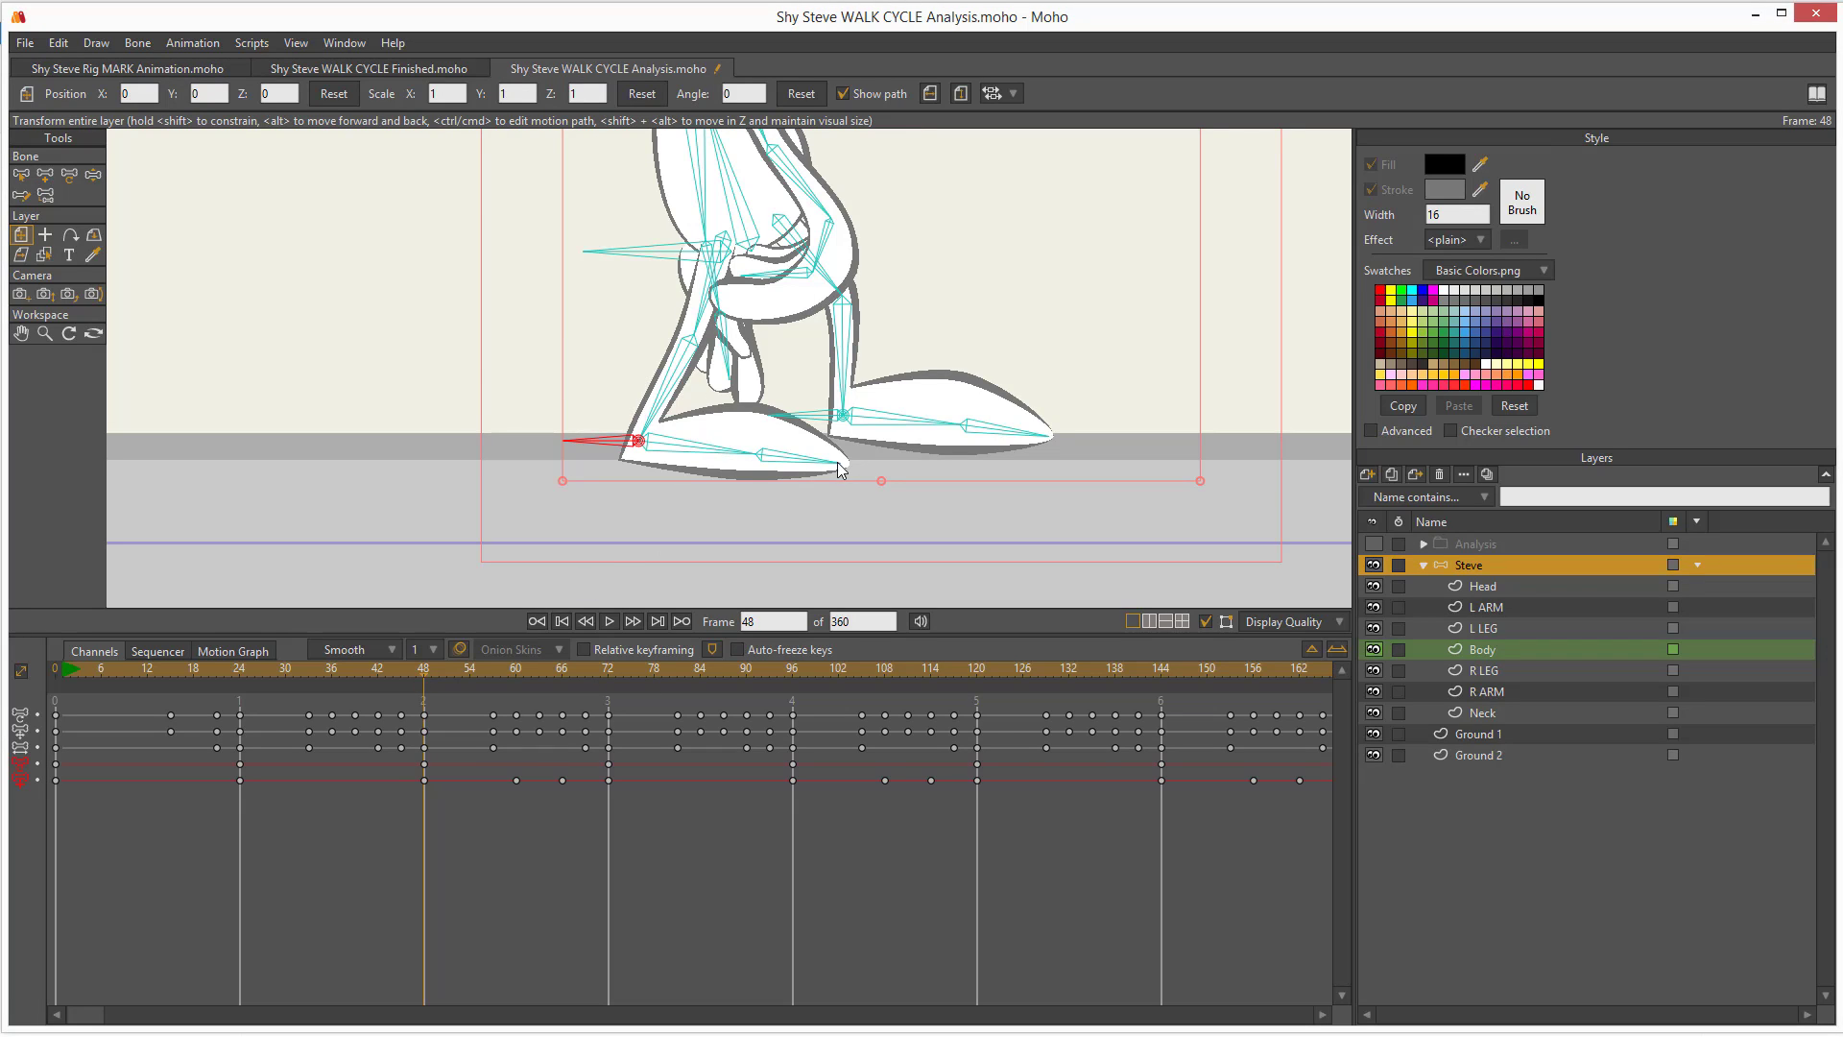
mouse_move(853, 450)
left_mouse_down()
mouse_move(740, 385)
mouse_move(656, 495)
left_mouse_up()
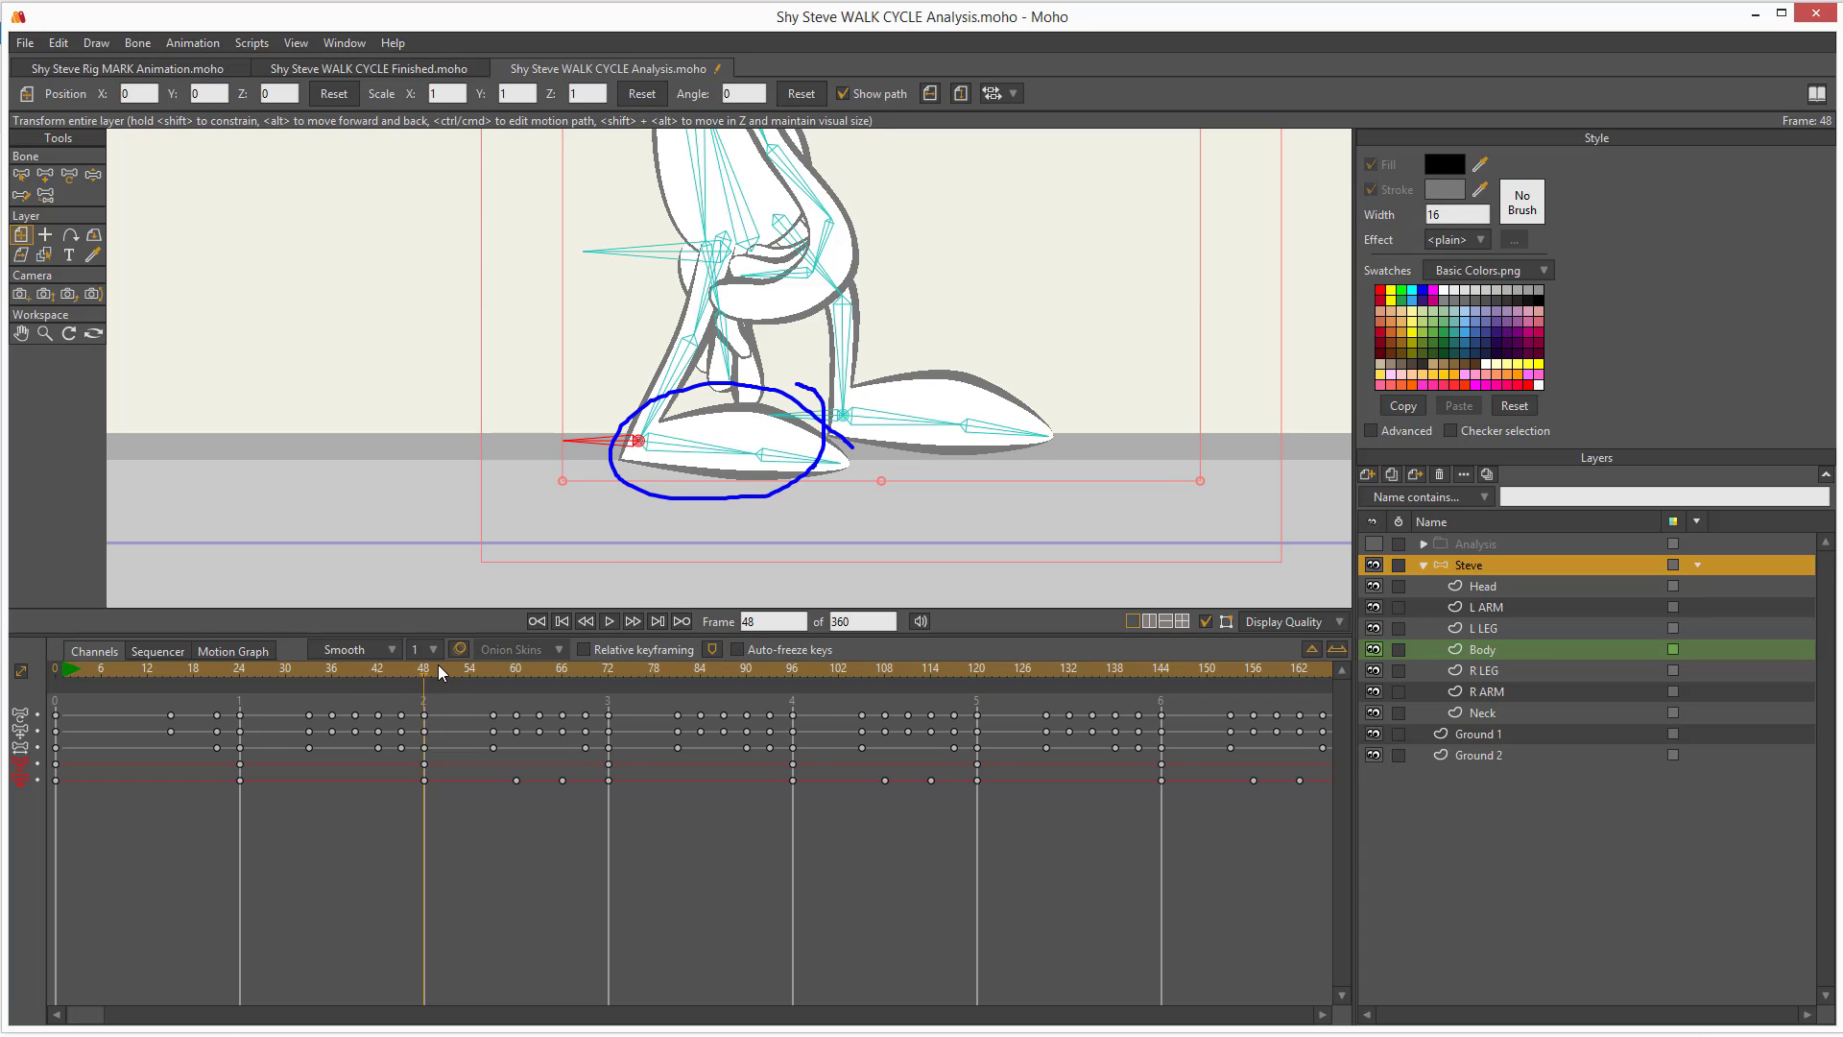
key("Escape")
mouse_move(434, 670)
left_mouse_down()
mouse_move(614, 675)
mouse_move(428, 661)
left_mouse_up()
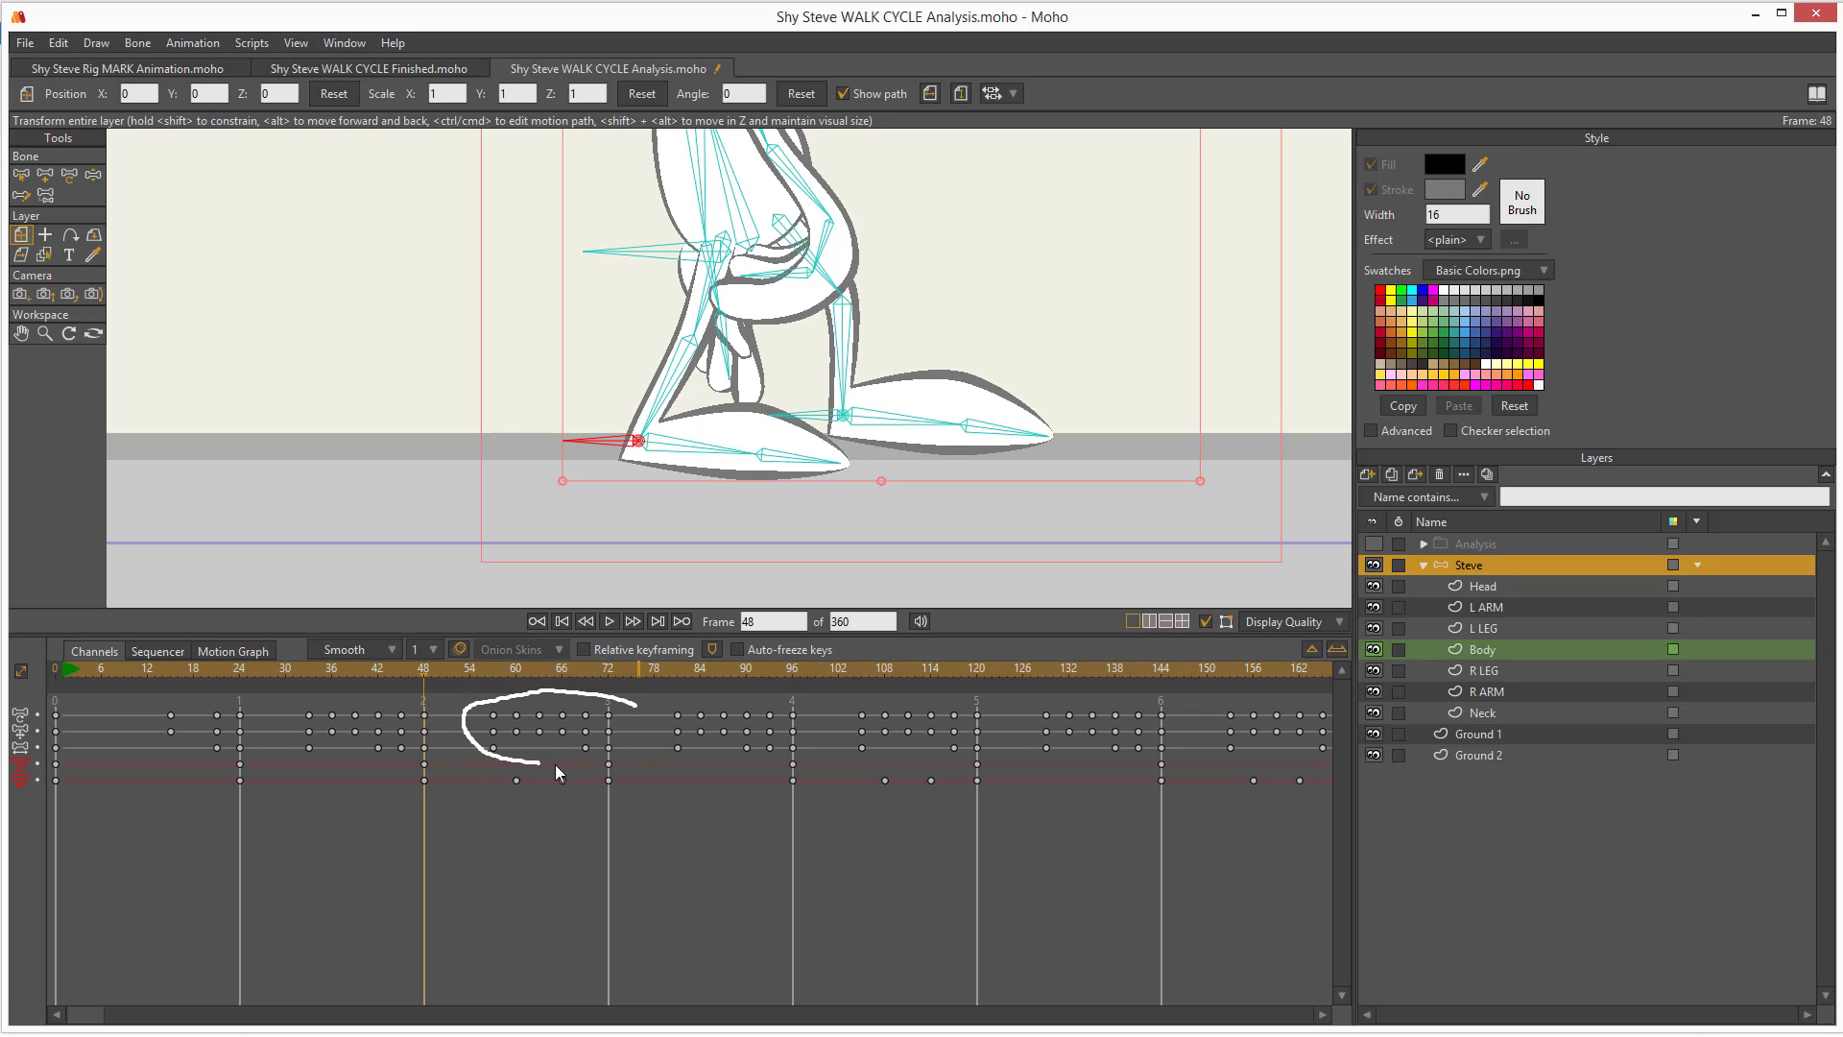
mouse_move(641, 722)
left_mouse_down()
mouse_move(573, 684)
mouse_move(287, 716)
left_mouse_up()
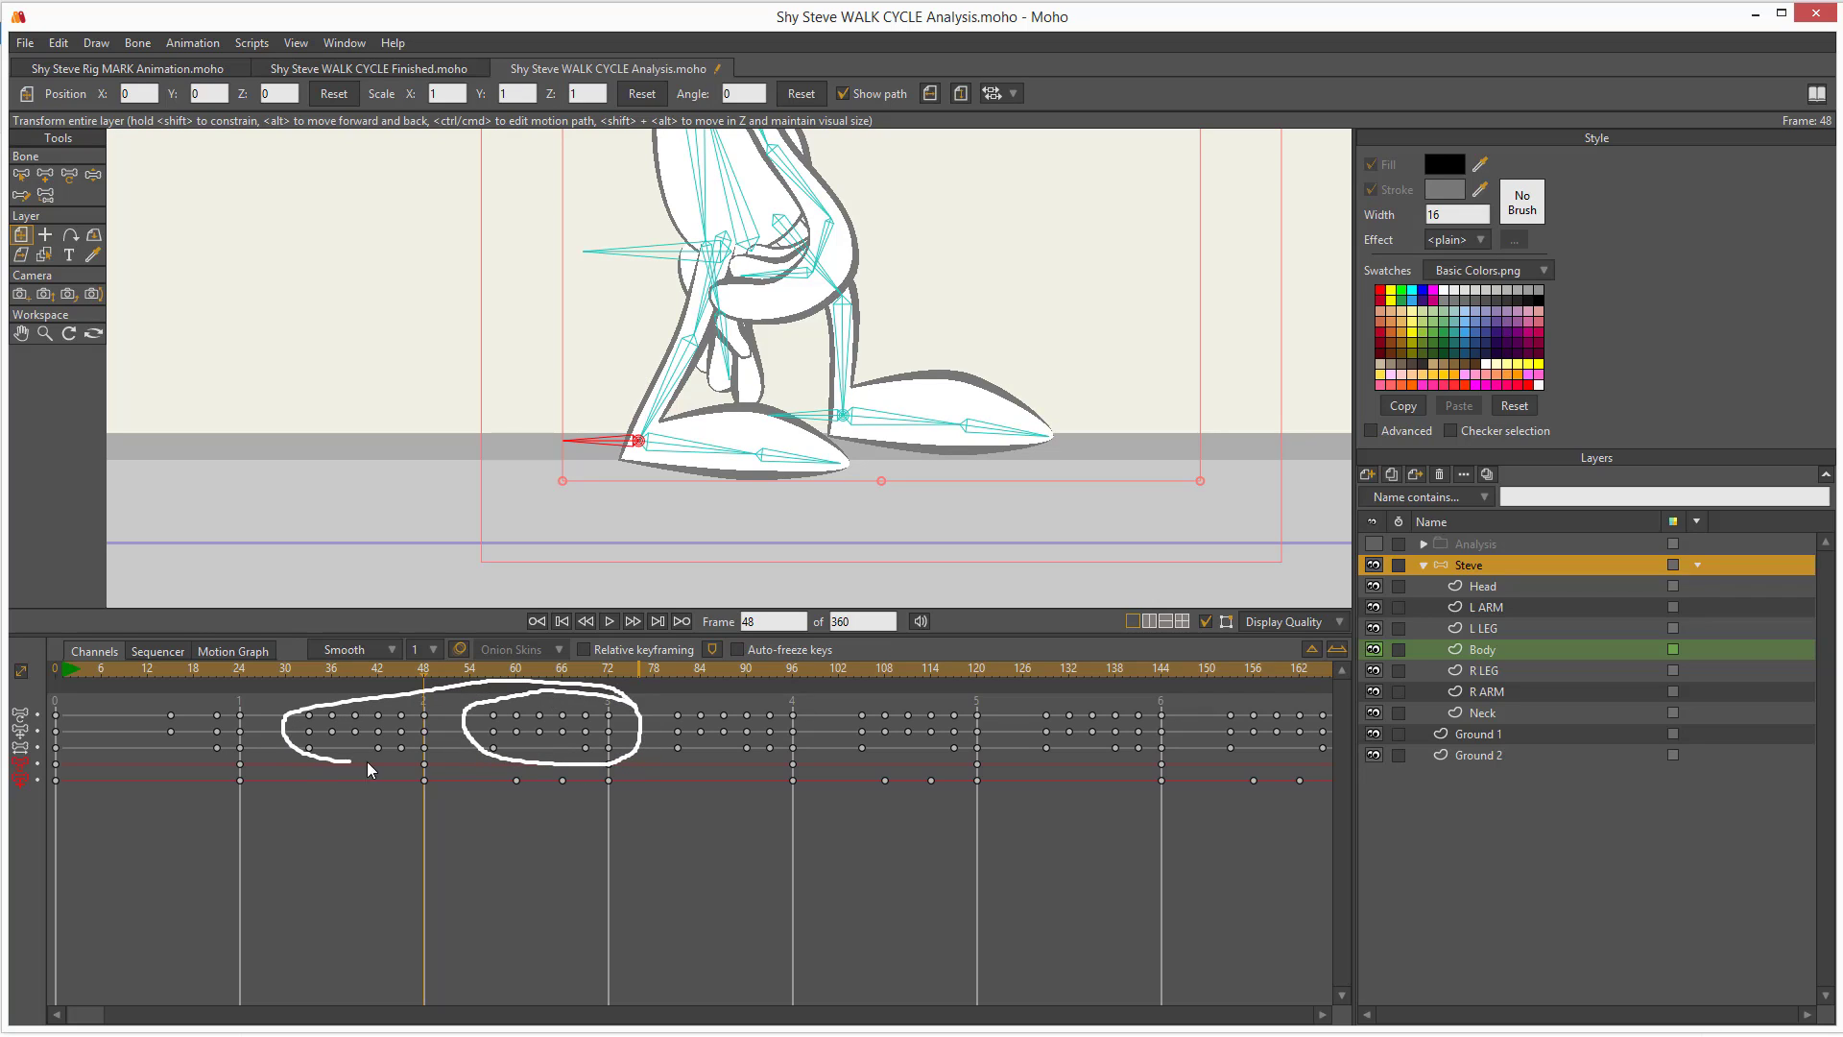
mouse_move(367, 762)
left_mouse_down()
mouse_move(635, 769)
mouse_move(665, 745)
mouse_move(636, 714)
mouse_move(293, 696)
left_mouse_up()
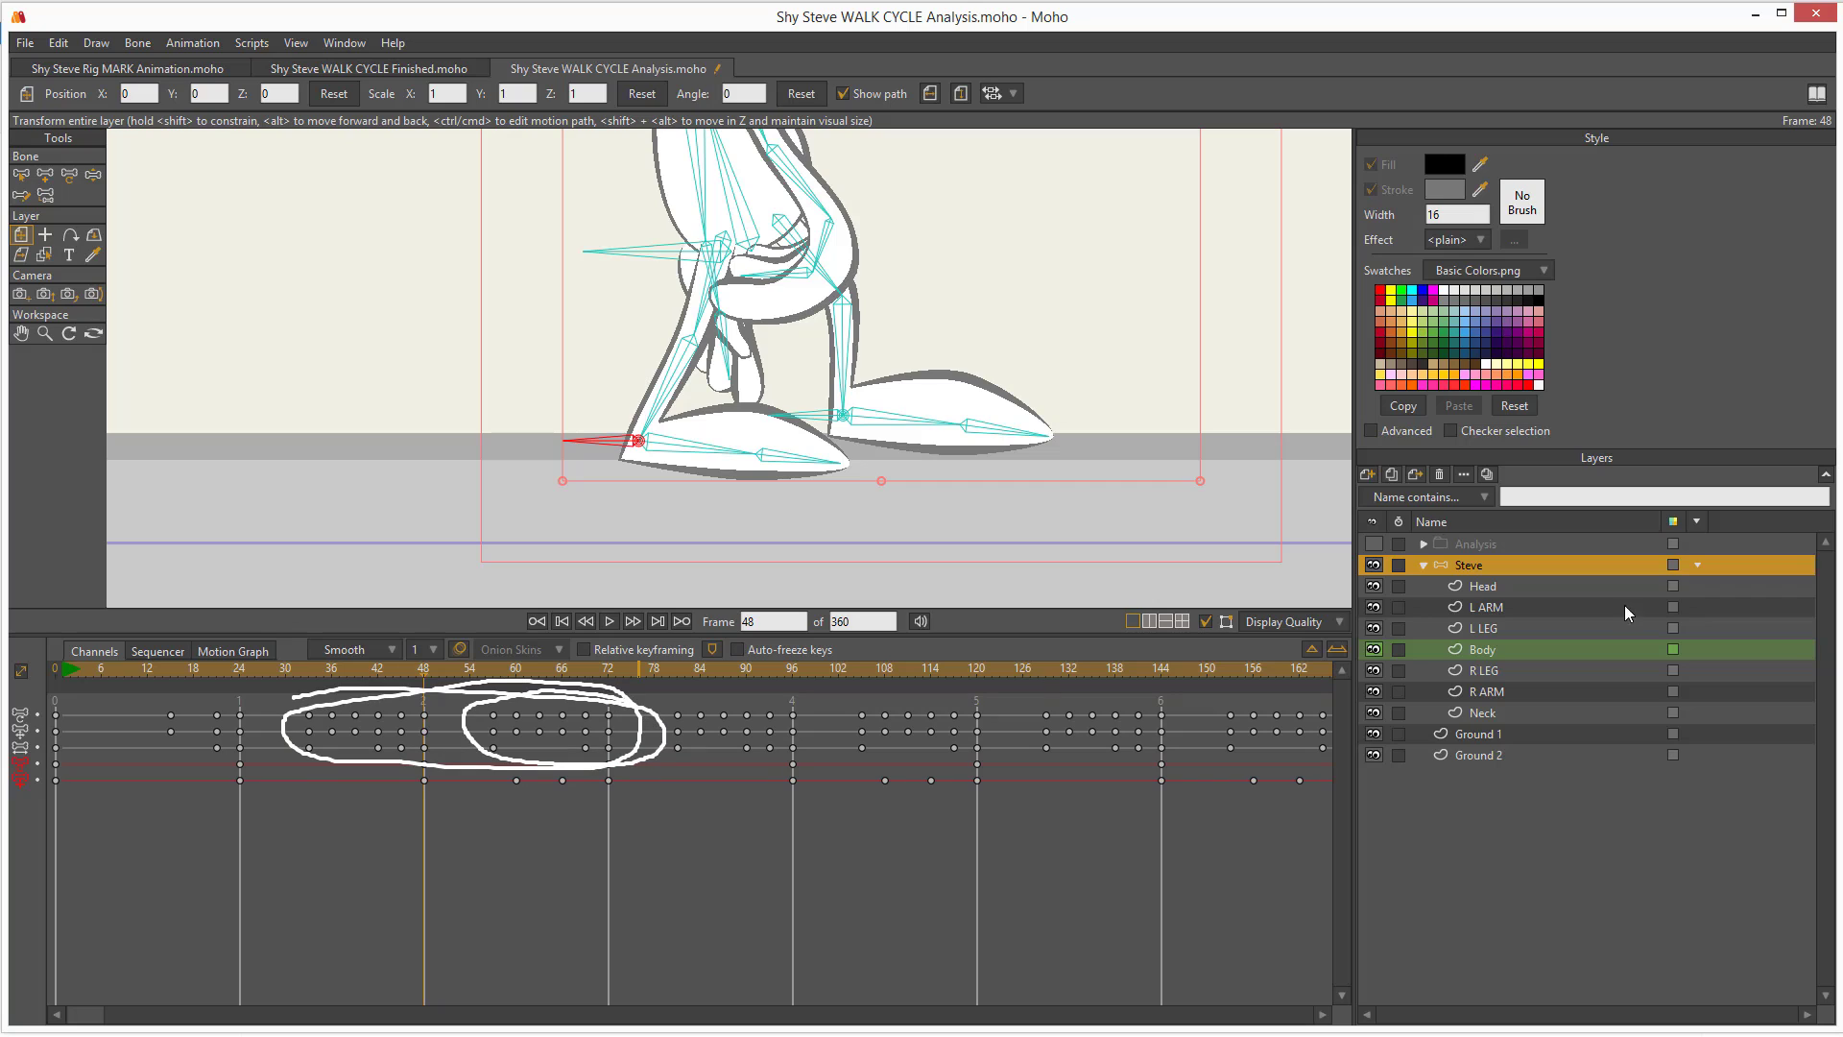
left_click_drag(1567, 573, 1487, 573)
key("Escape")
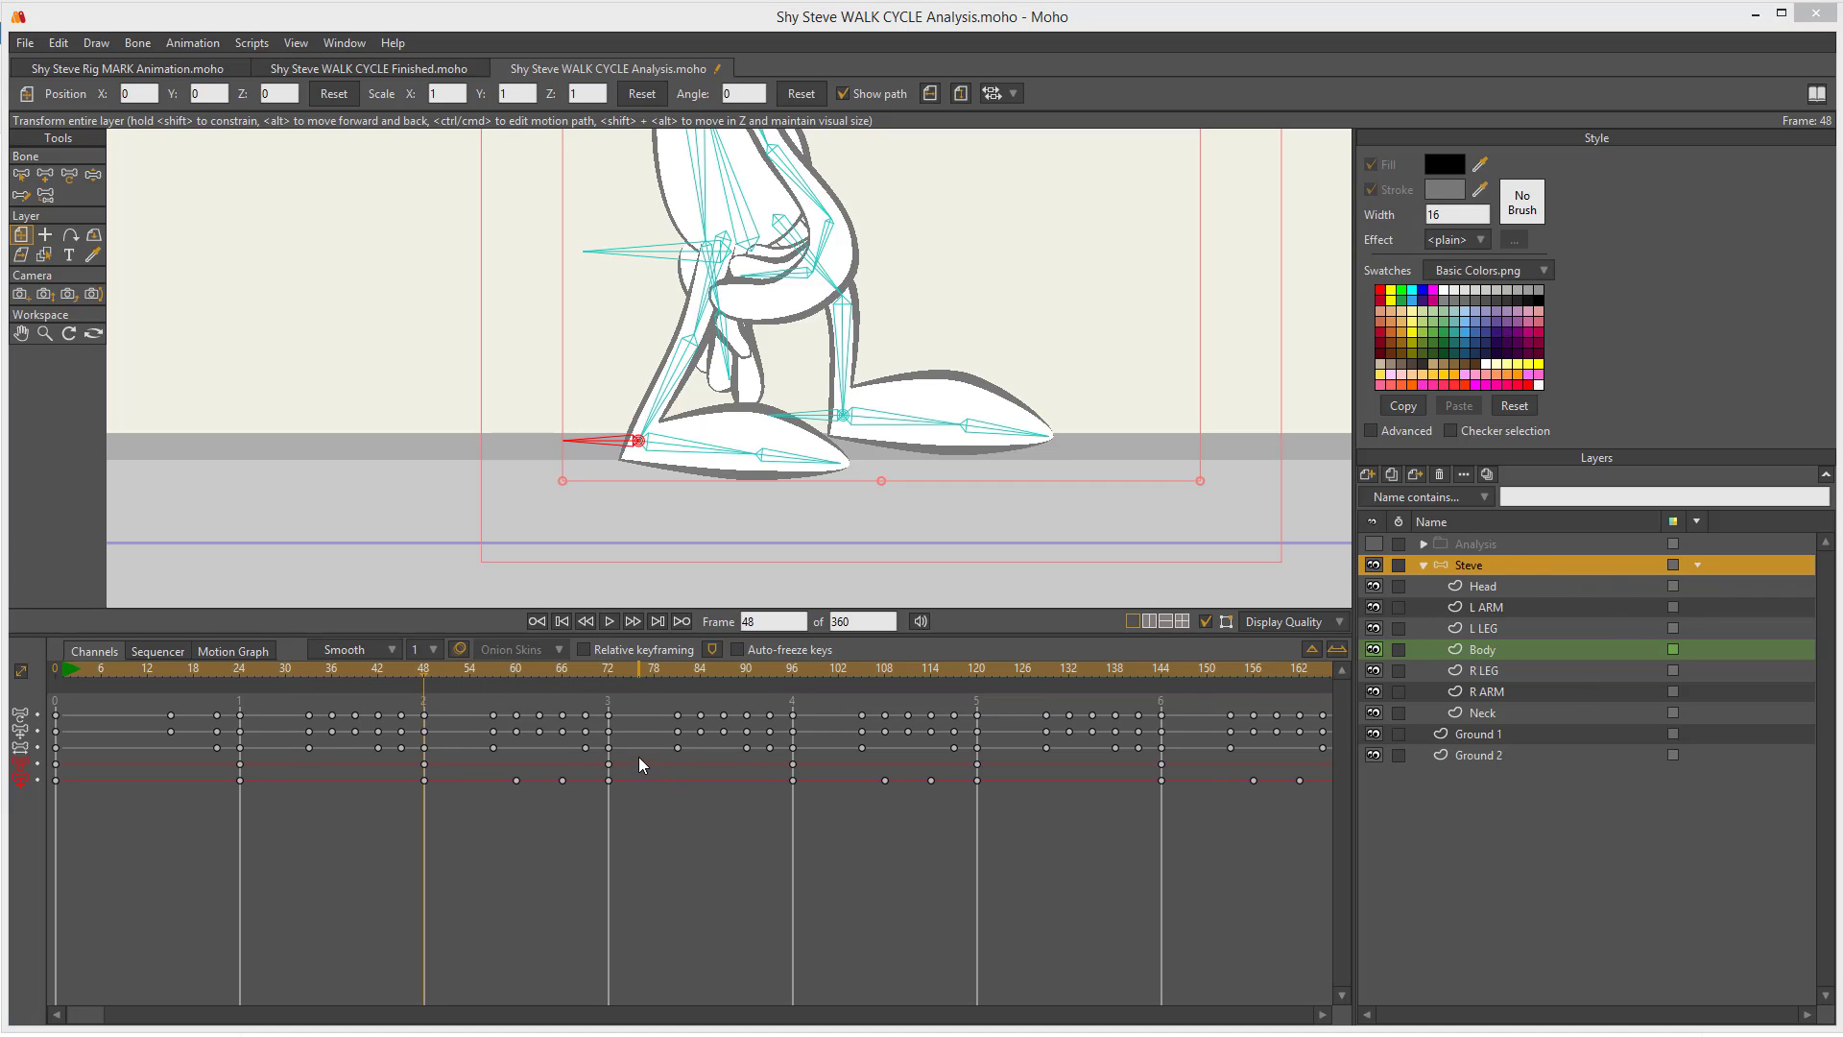
left_click_drag(638, 758, 545, 754)
mouse_move(361, 768)
left_mouse_down()
mouse_move(542, 819)
mouse_move(709, 774)
mouse_move(538, 758)
mouse_move(556, 752)
mouse_move(575, 499)
mouse_move(595, 463)
mouse_move(608, 495)
mouse_move(609, 442)
mouse_move(559, 480)
left_mouse_up()
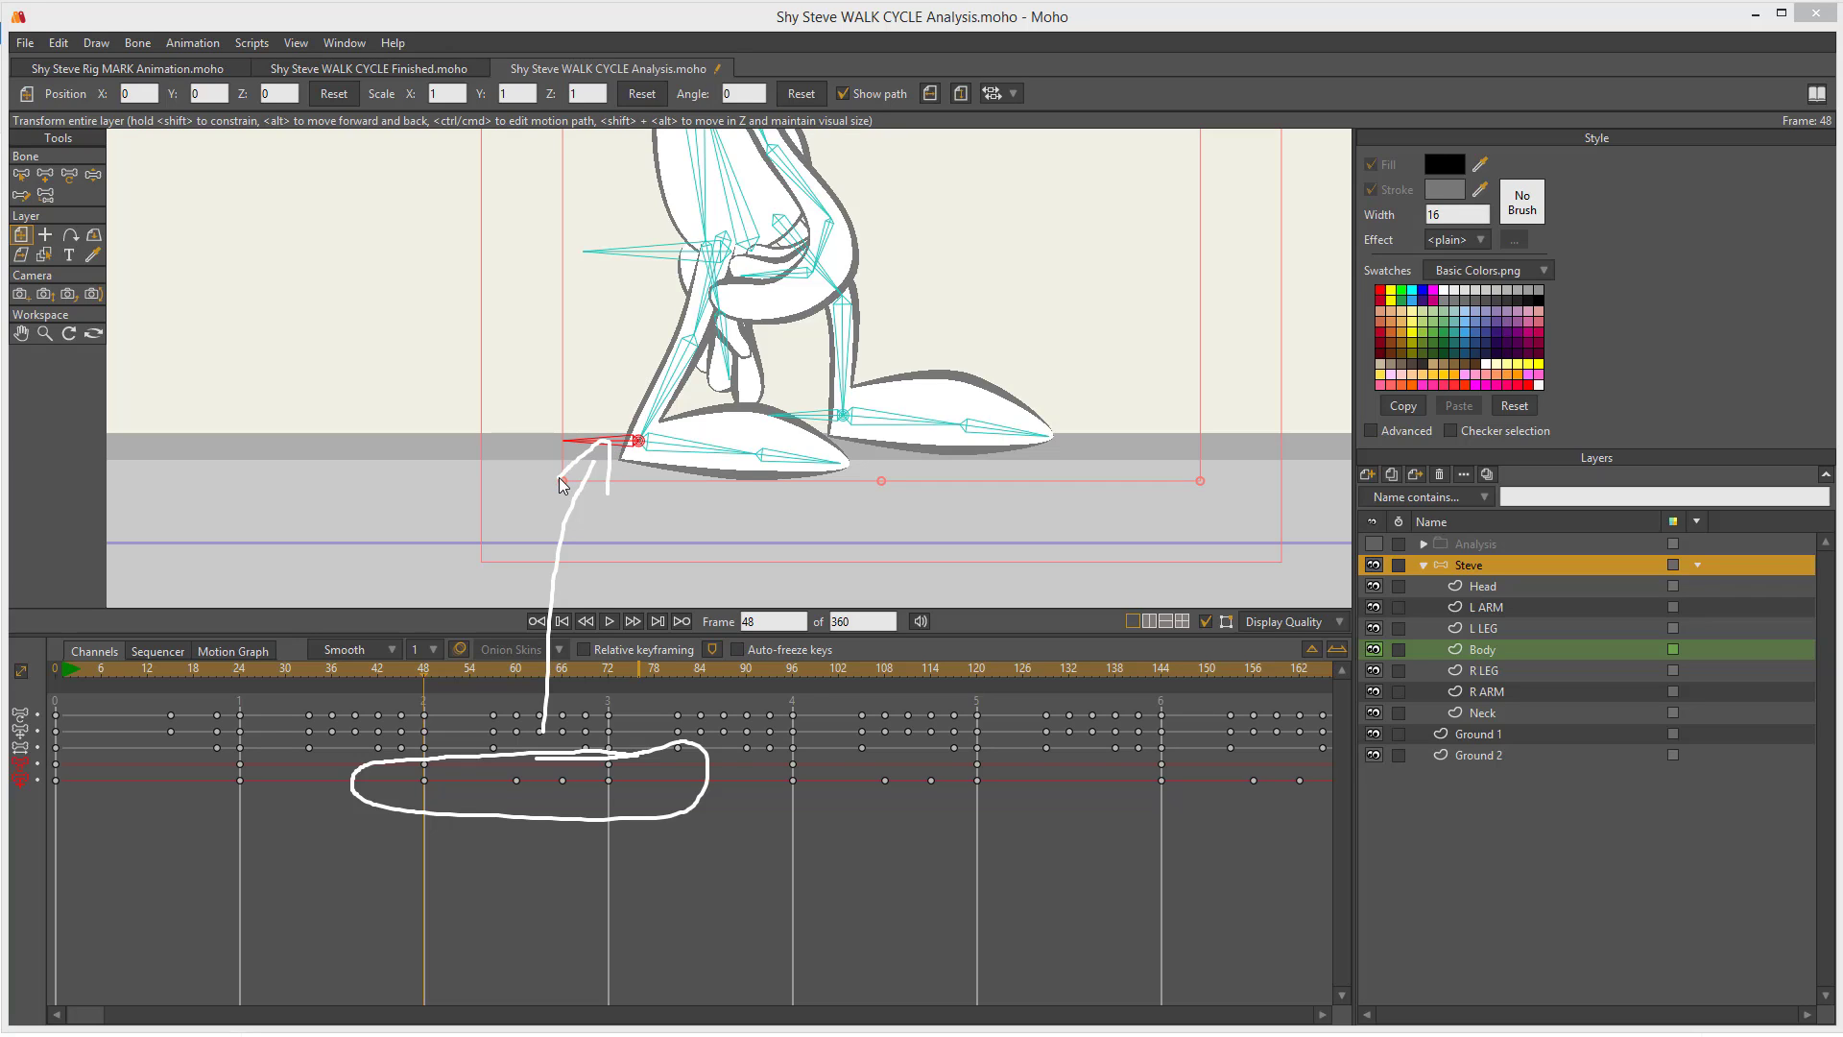
key("Escape")
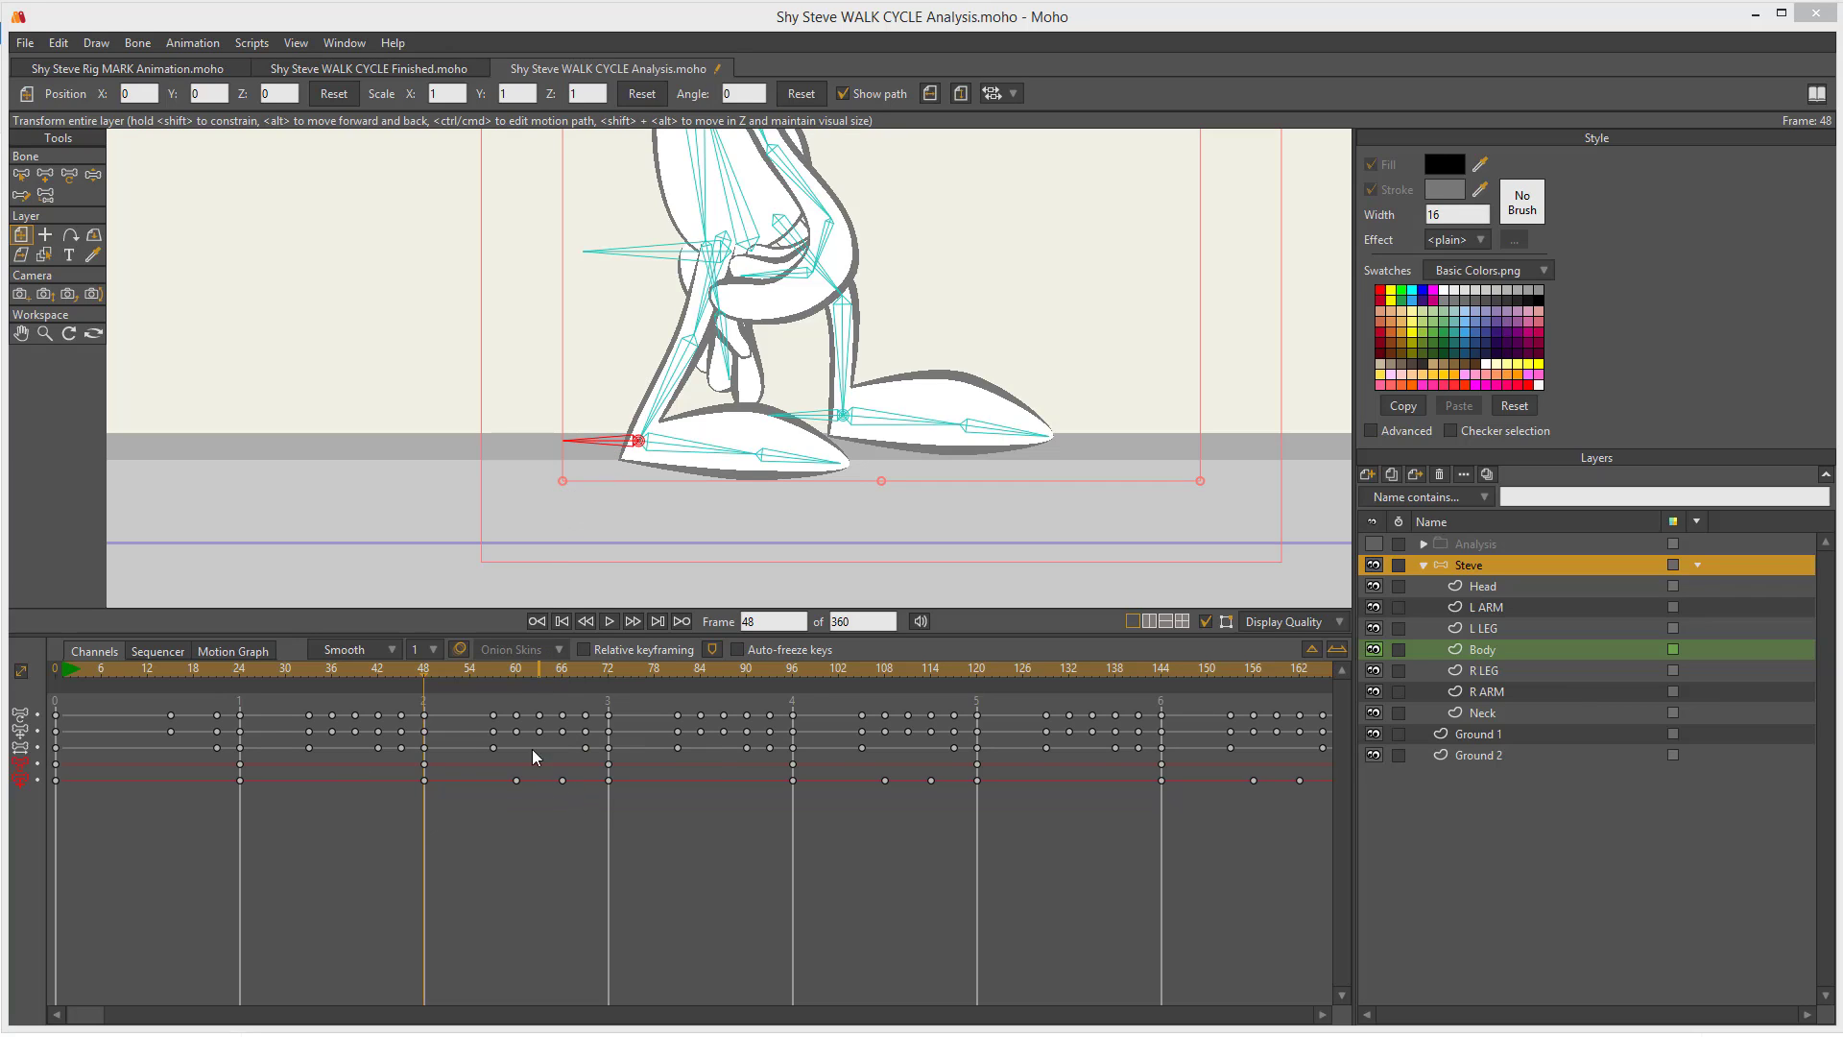
mouse_move(649, 705)
left_mouse_down()
mouse_move(447, 710)
mouse_move(444, 735)
mouse_move(496, 753)
mouse_move(516, 706)
mouse_move(530, 731)
mouse_move(568, 712)
mouse_move(607, 715)
mouse_move(617, 736)
mouse_move(516, 680)
left_mouse_up()
key("Escape")
- Compare the near foot's lifted, bent pose at frame 60 with its planted pose around frame 72 in the analysis document
left_click(506, 672)
mouse_move(631, 785)
left_mouse_down()
mouse_move(488, 764)
mouse_move(400, 794)
mouse_move(688, 783)
mouse_move(459, 756)
mouse_move(588, 591)
mouse_move(669, 419)
mouse_move(656, 384)
mouse_move(644, 397)
left_mouse_up()
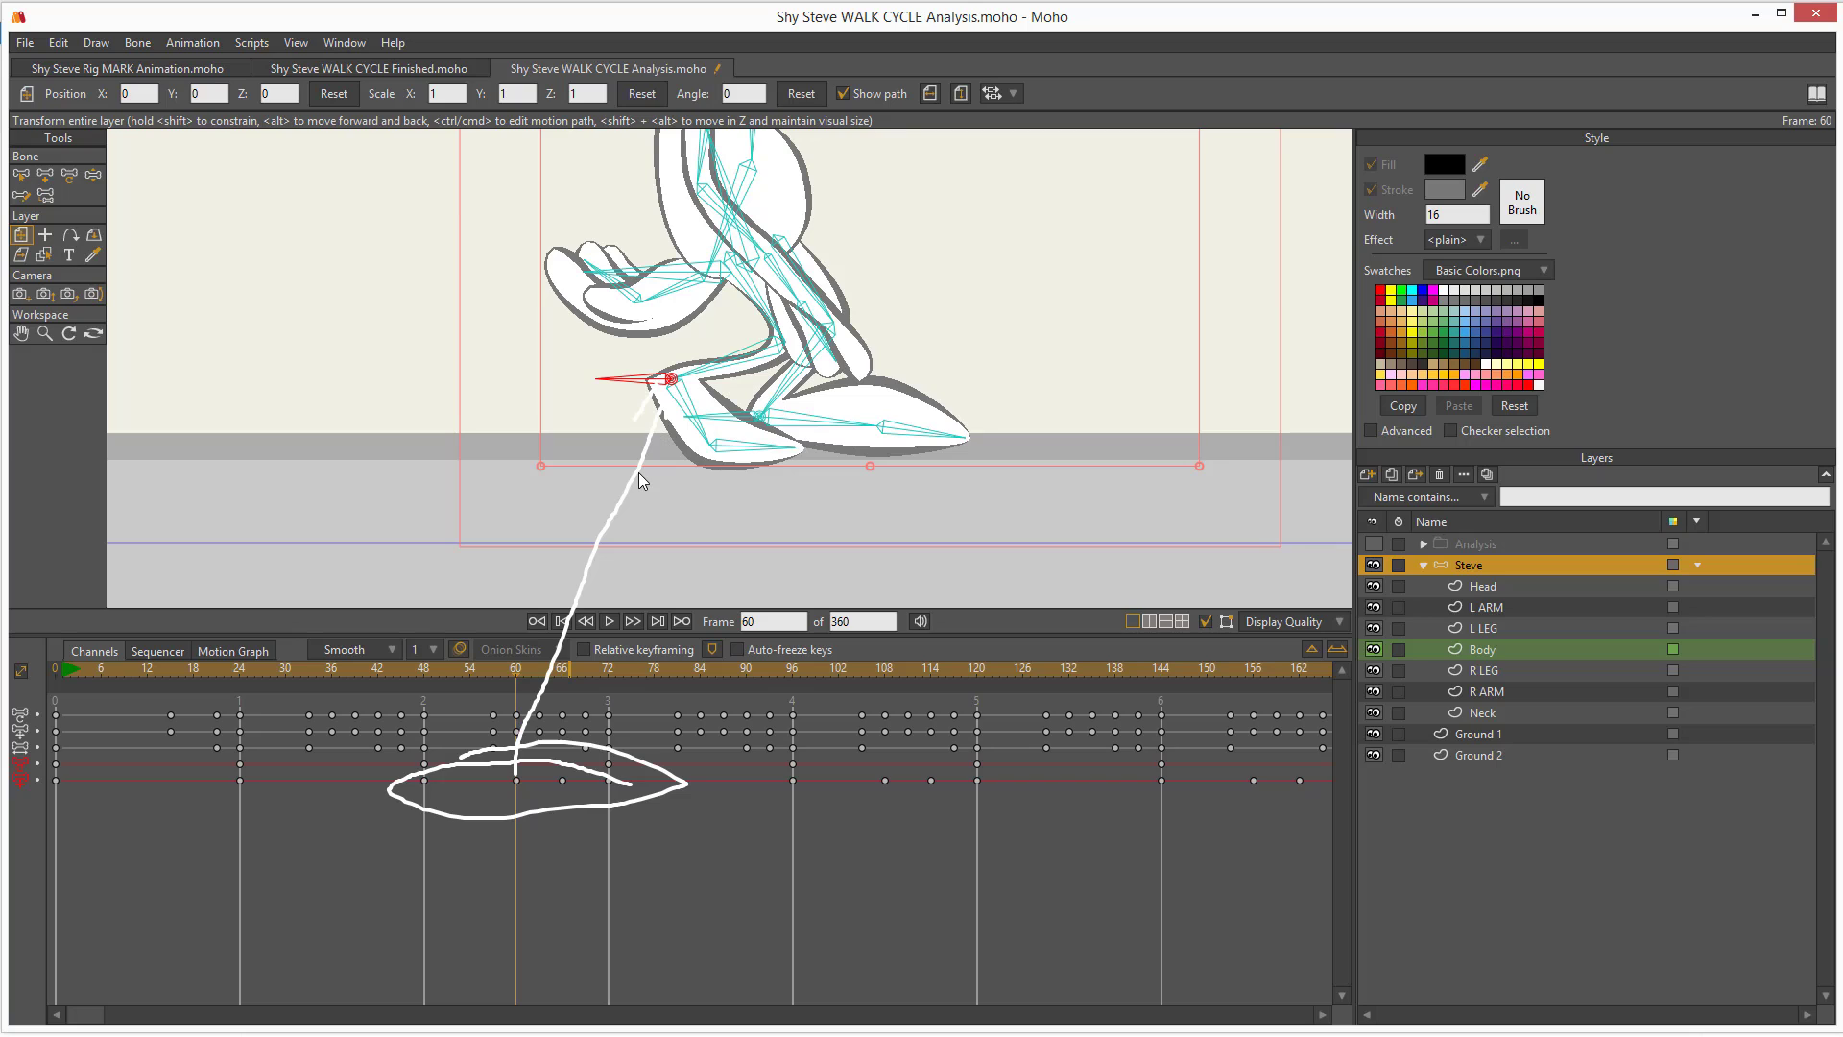
mouse_move(630, 461)
left_mouse_down()
mouse_move(678, 386)
mouse_move(703, 446)
mouse_move(789, 455)
left_mouse_up()
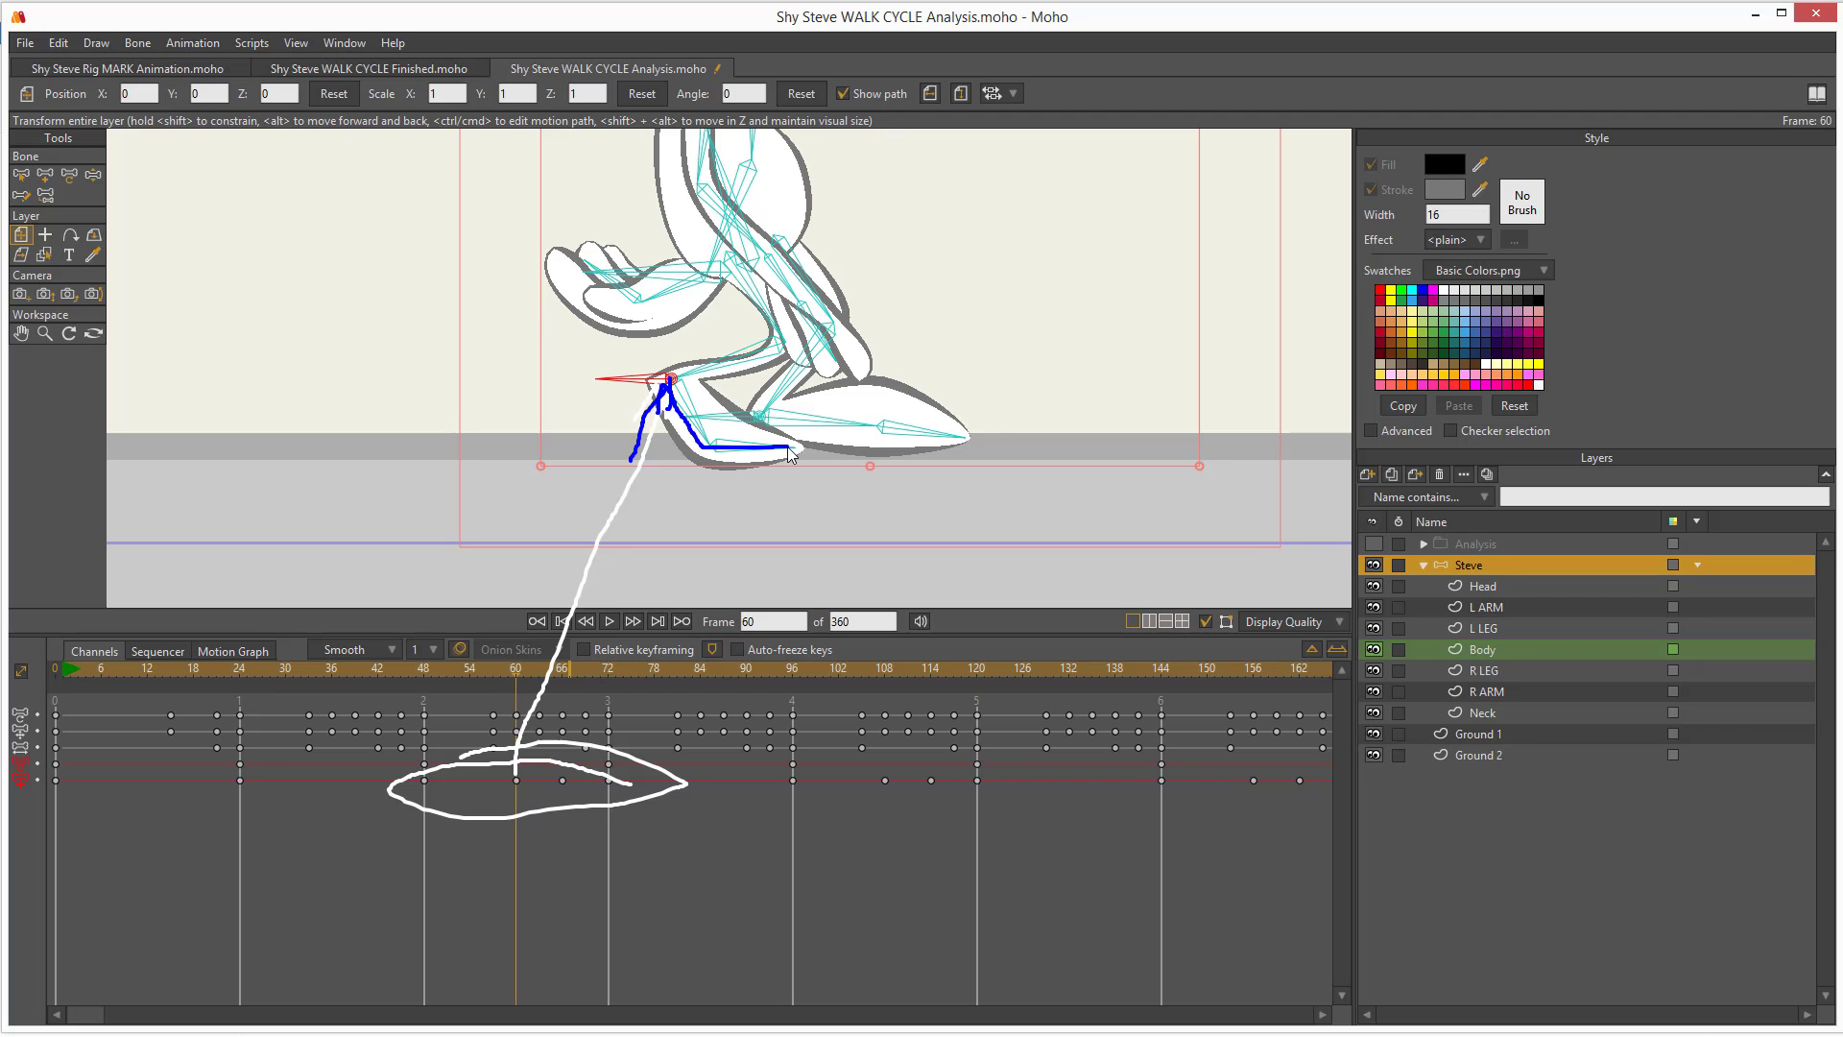
key("Escape")
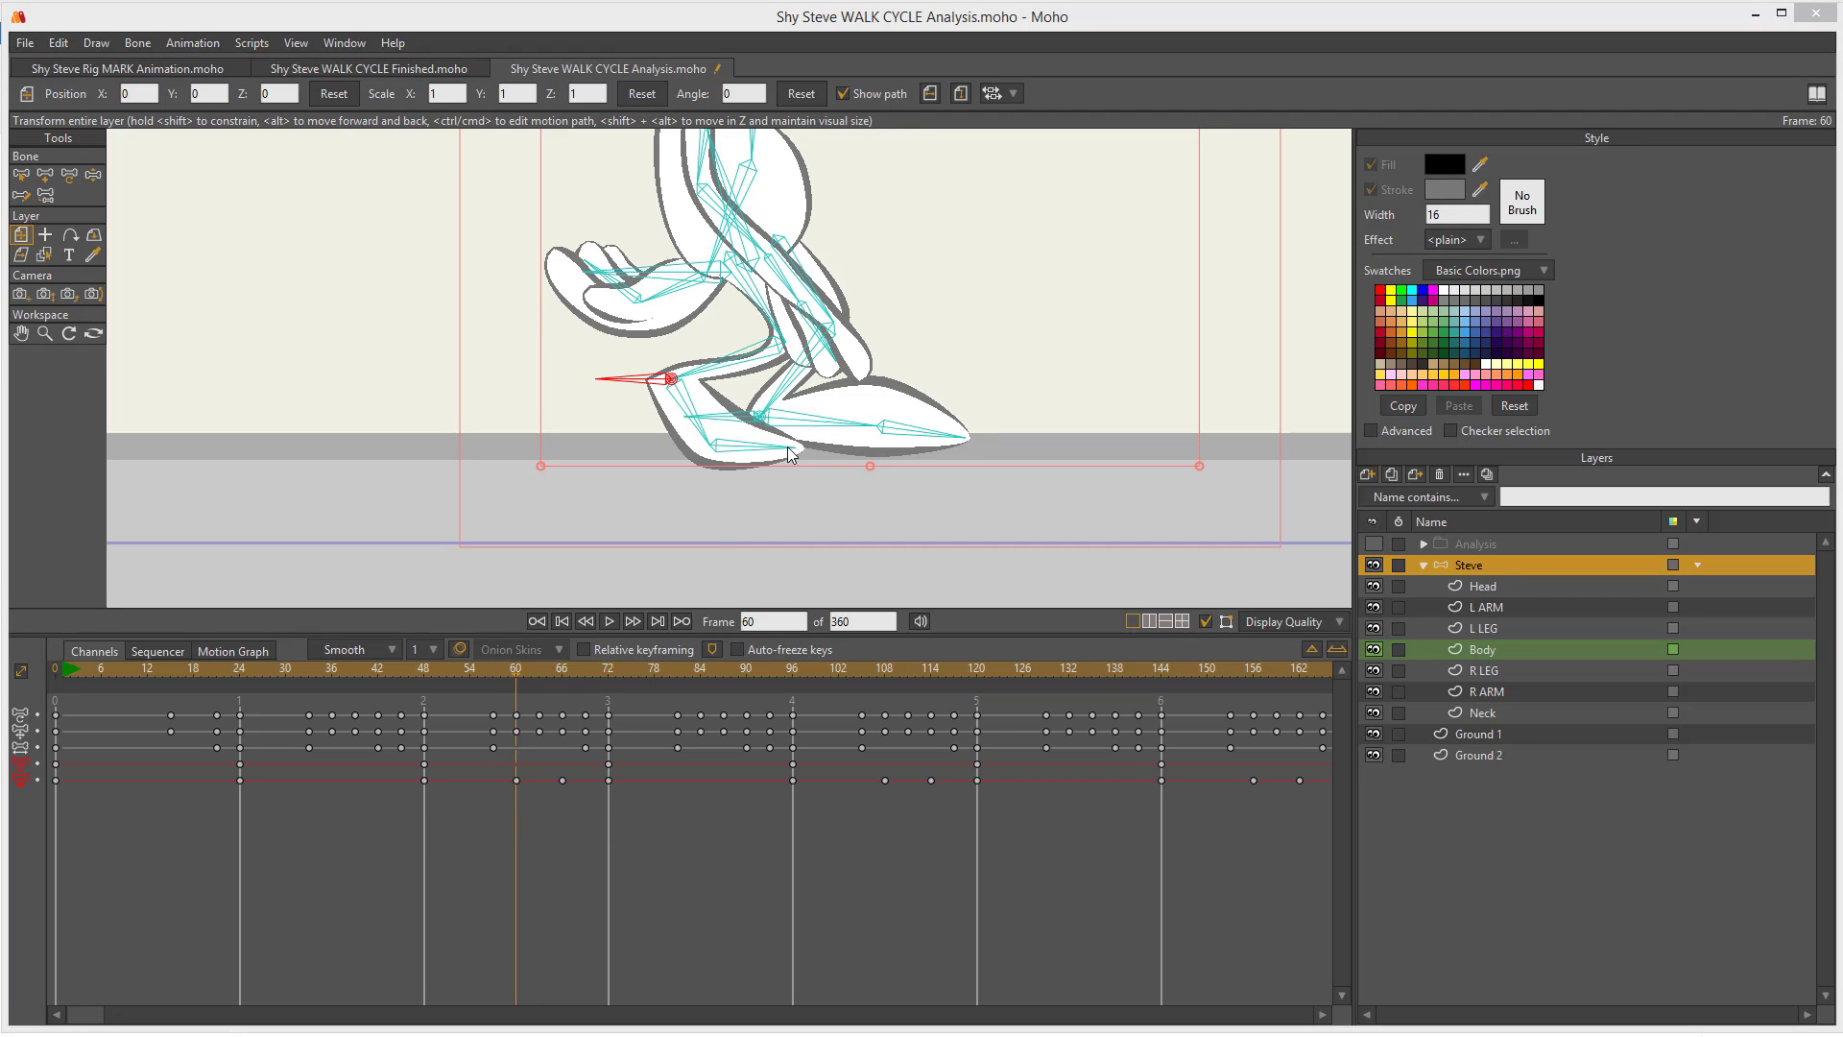
left_click_drag(469, 695, 613, 713)
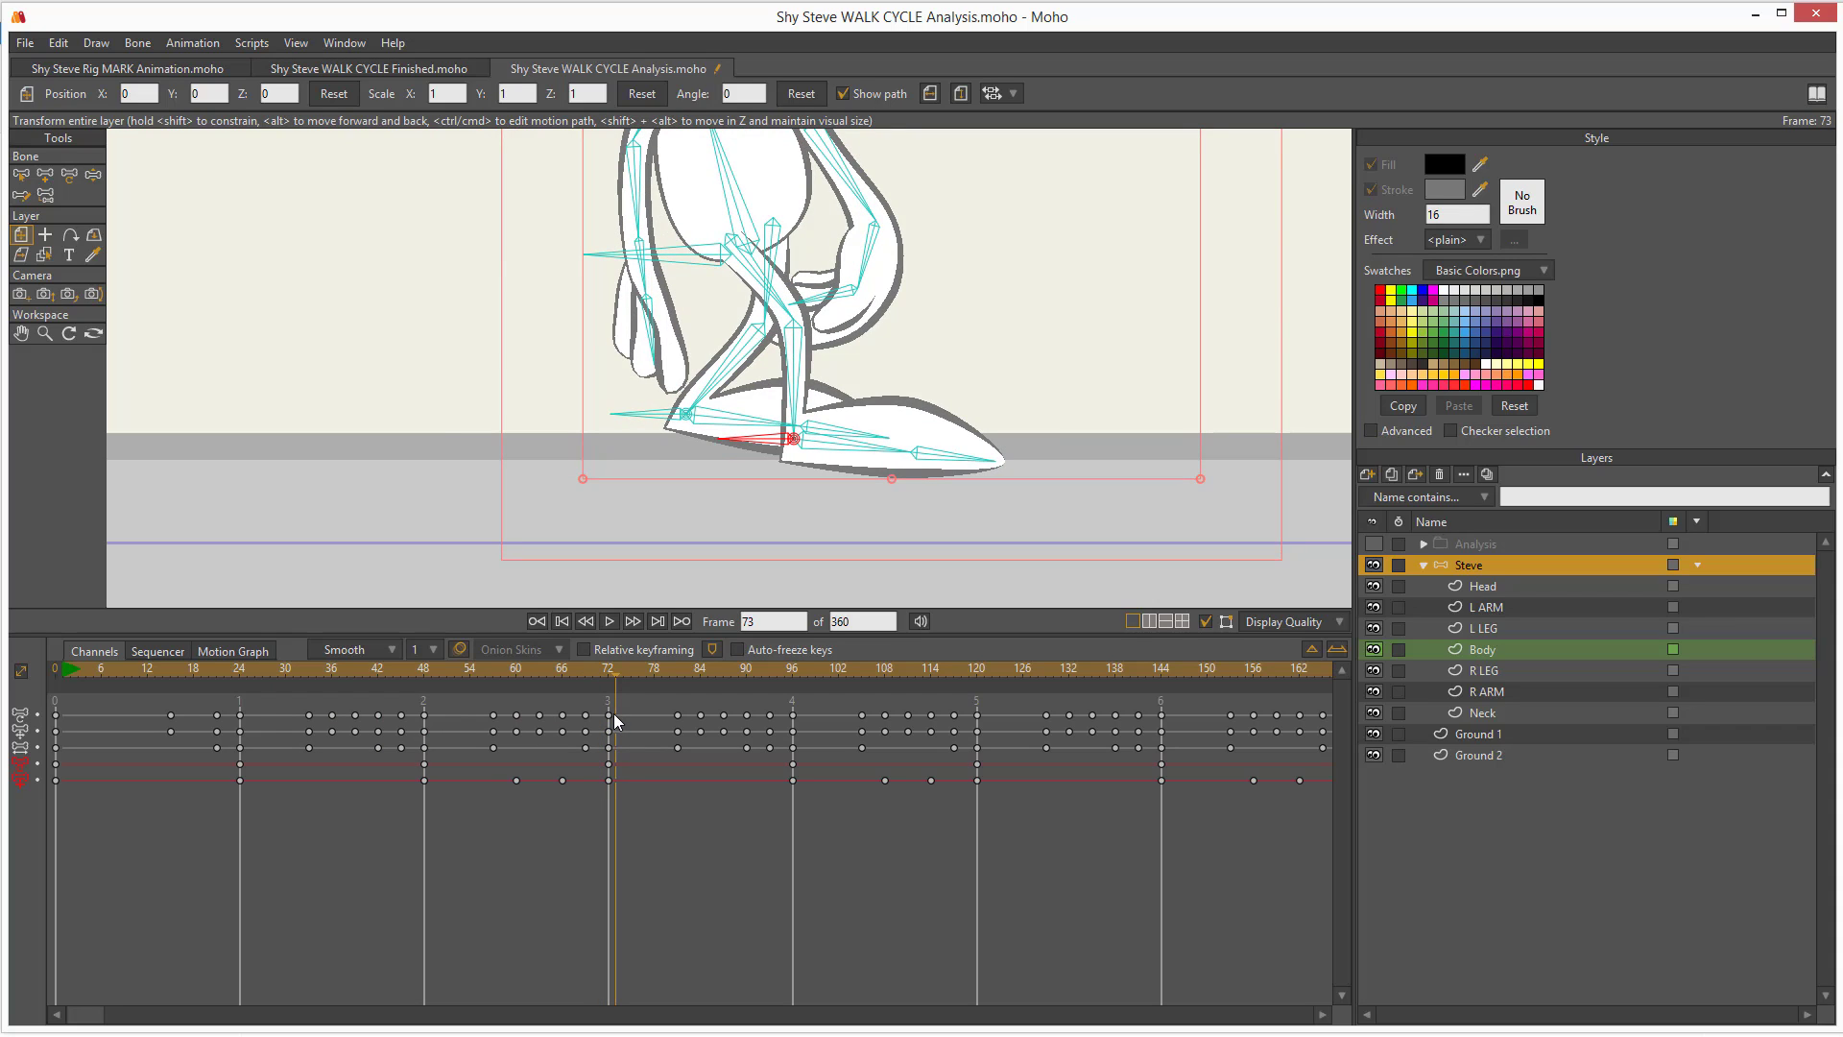
mouse_move(965, 392)
left_mouse_down()
mouse_move(753, 431)
mouse_move(798, 504)
mouse_move(987, 505)
left_mouse_up()
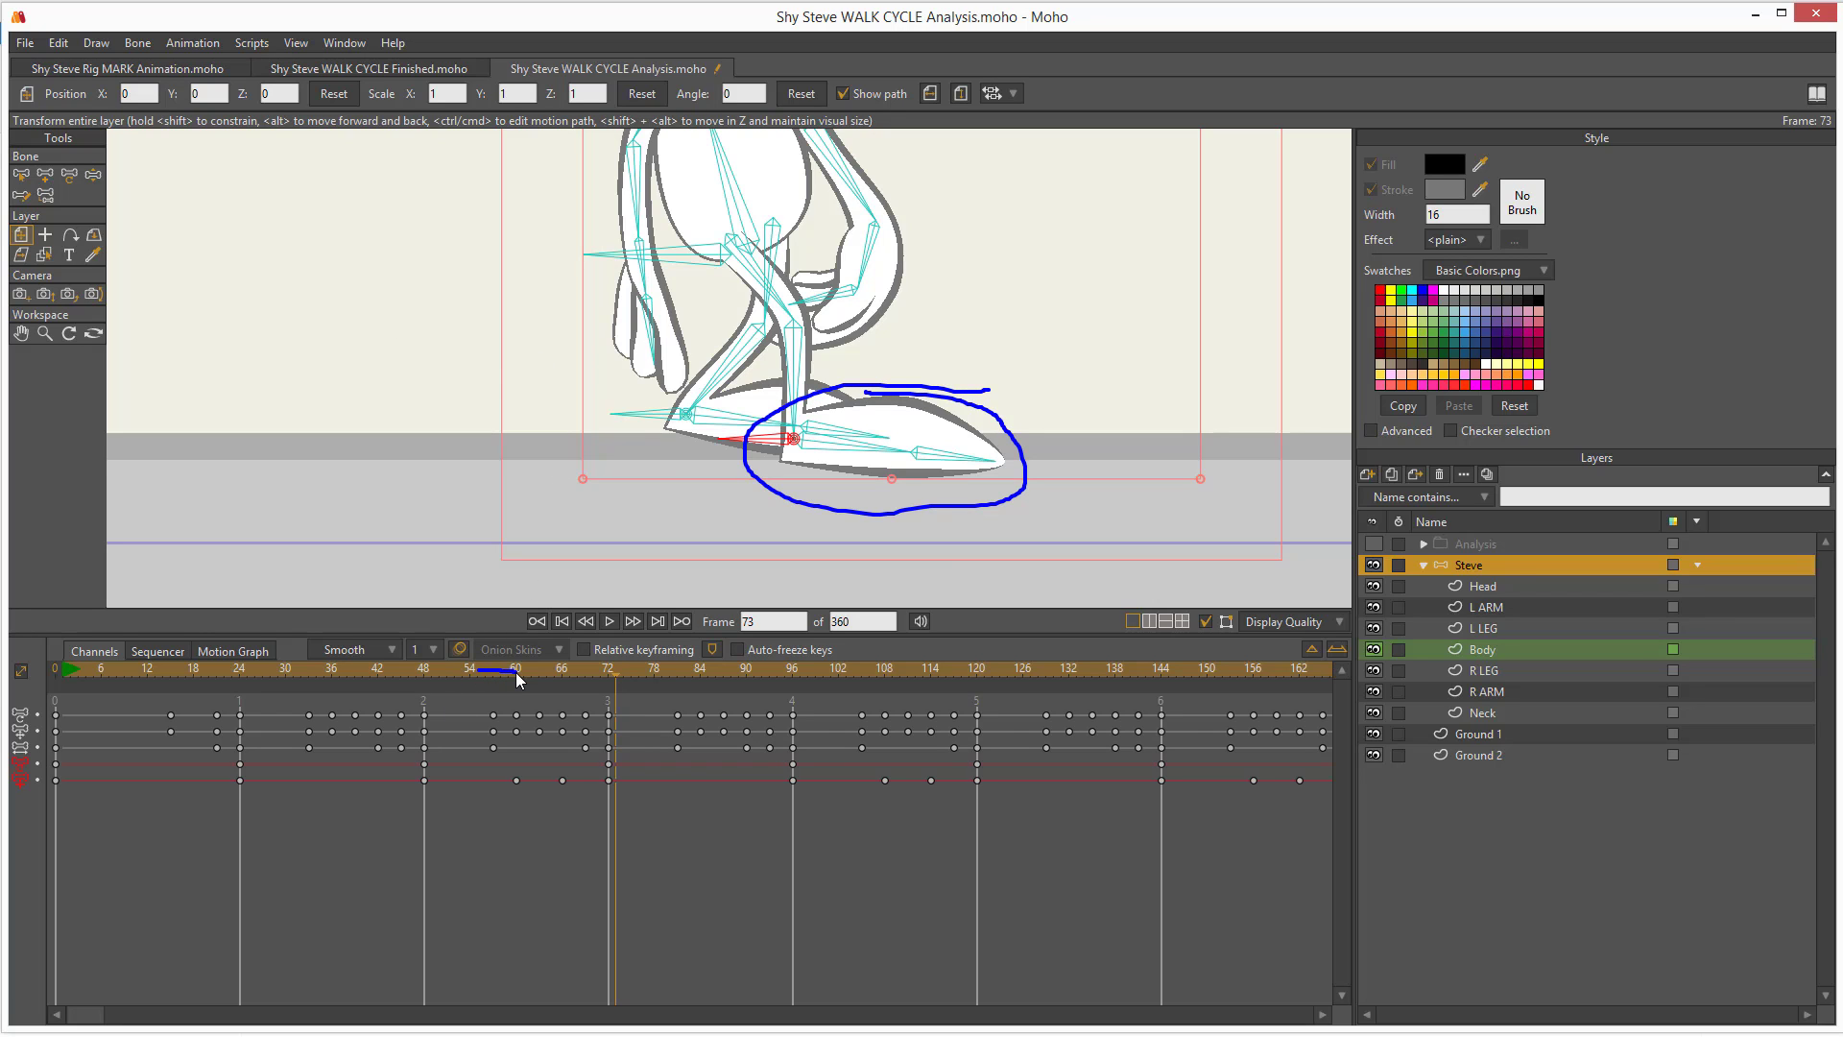
mouse_move(515, 672)
left_mouse_down()
mouse_move(493, 672)
mouse_move(515, 672)
left_mouse_up()
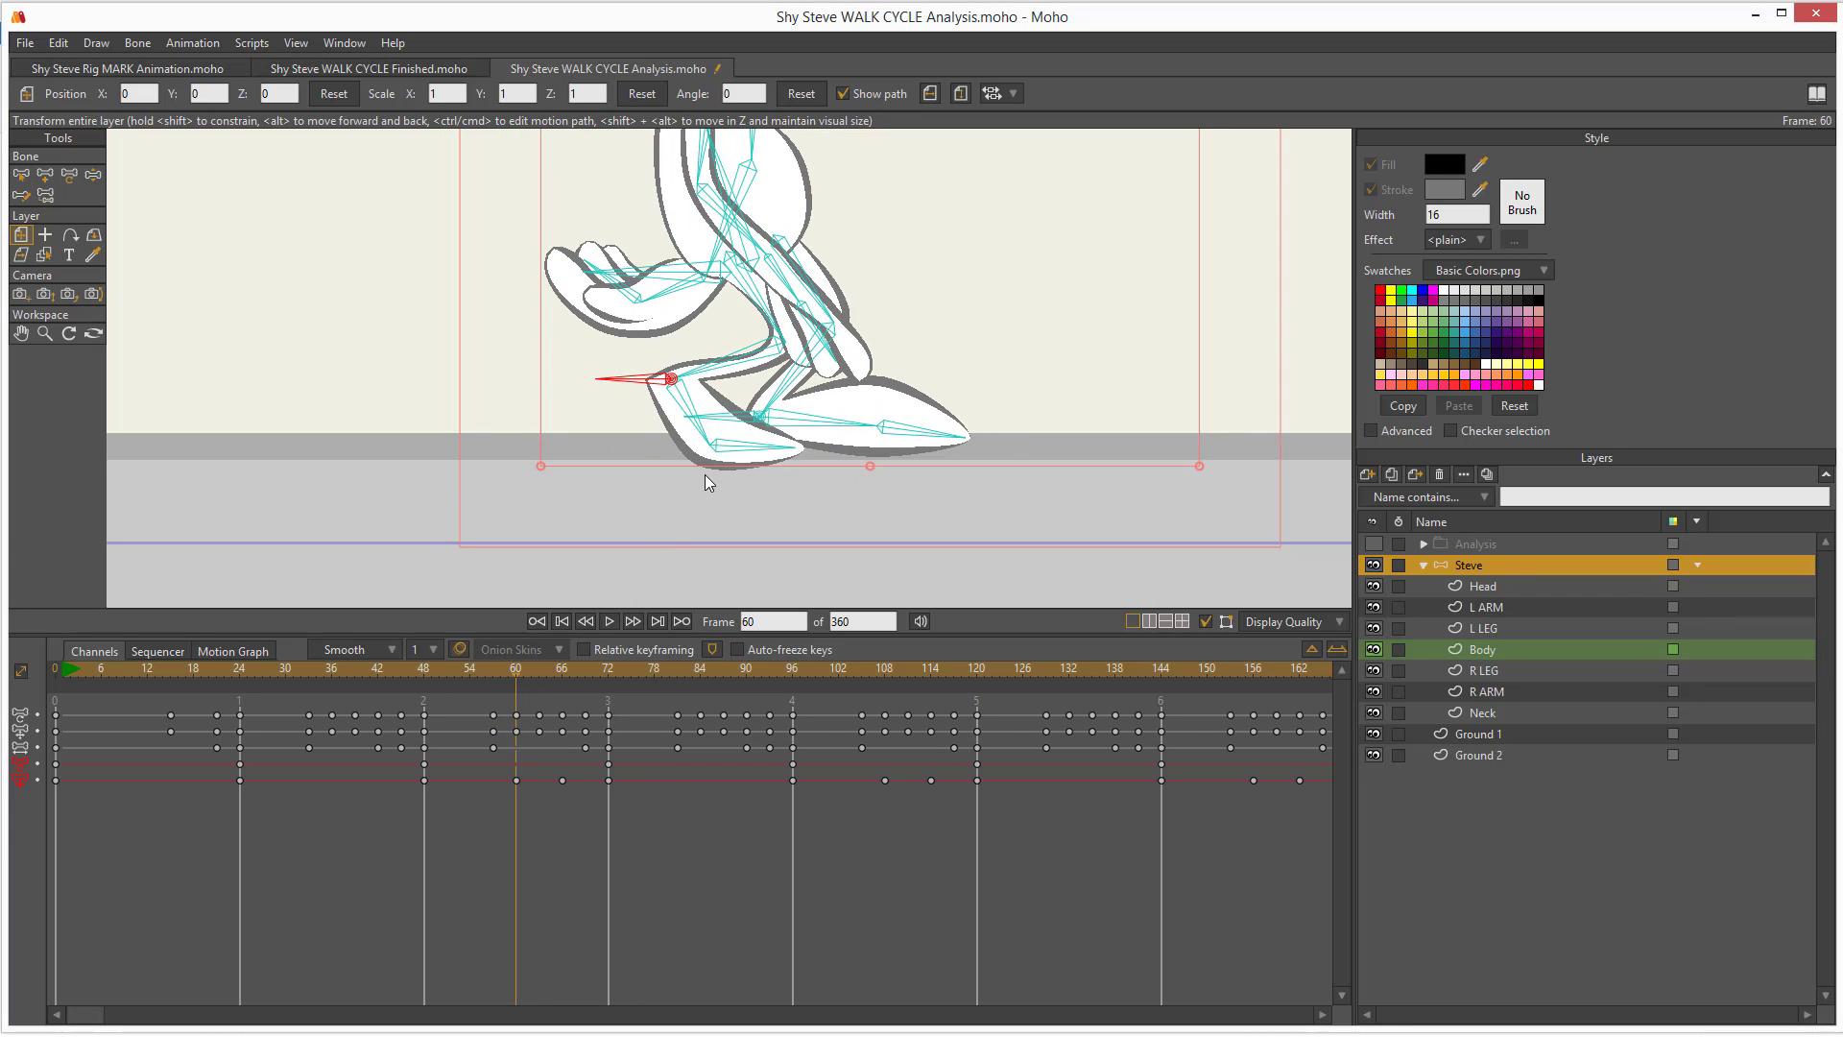
left_click_drag(789, 431, 631, 405)
mouse_move(816, 461)
left_mouse_down()
mouse_move(754, 373)
mouse_move(672, 372)
left_mouse_up()
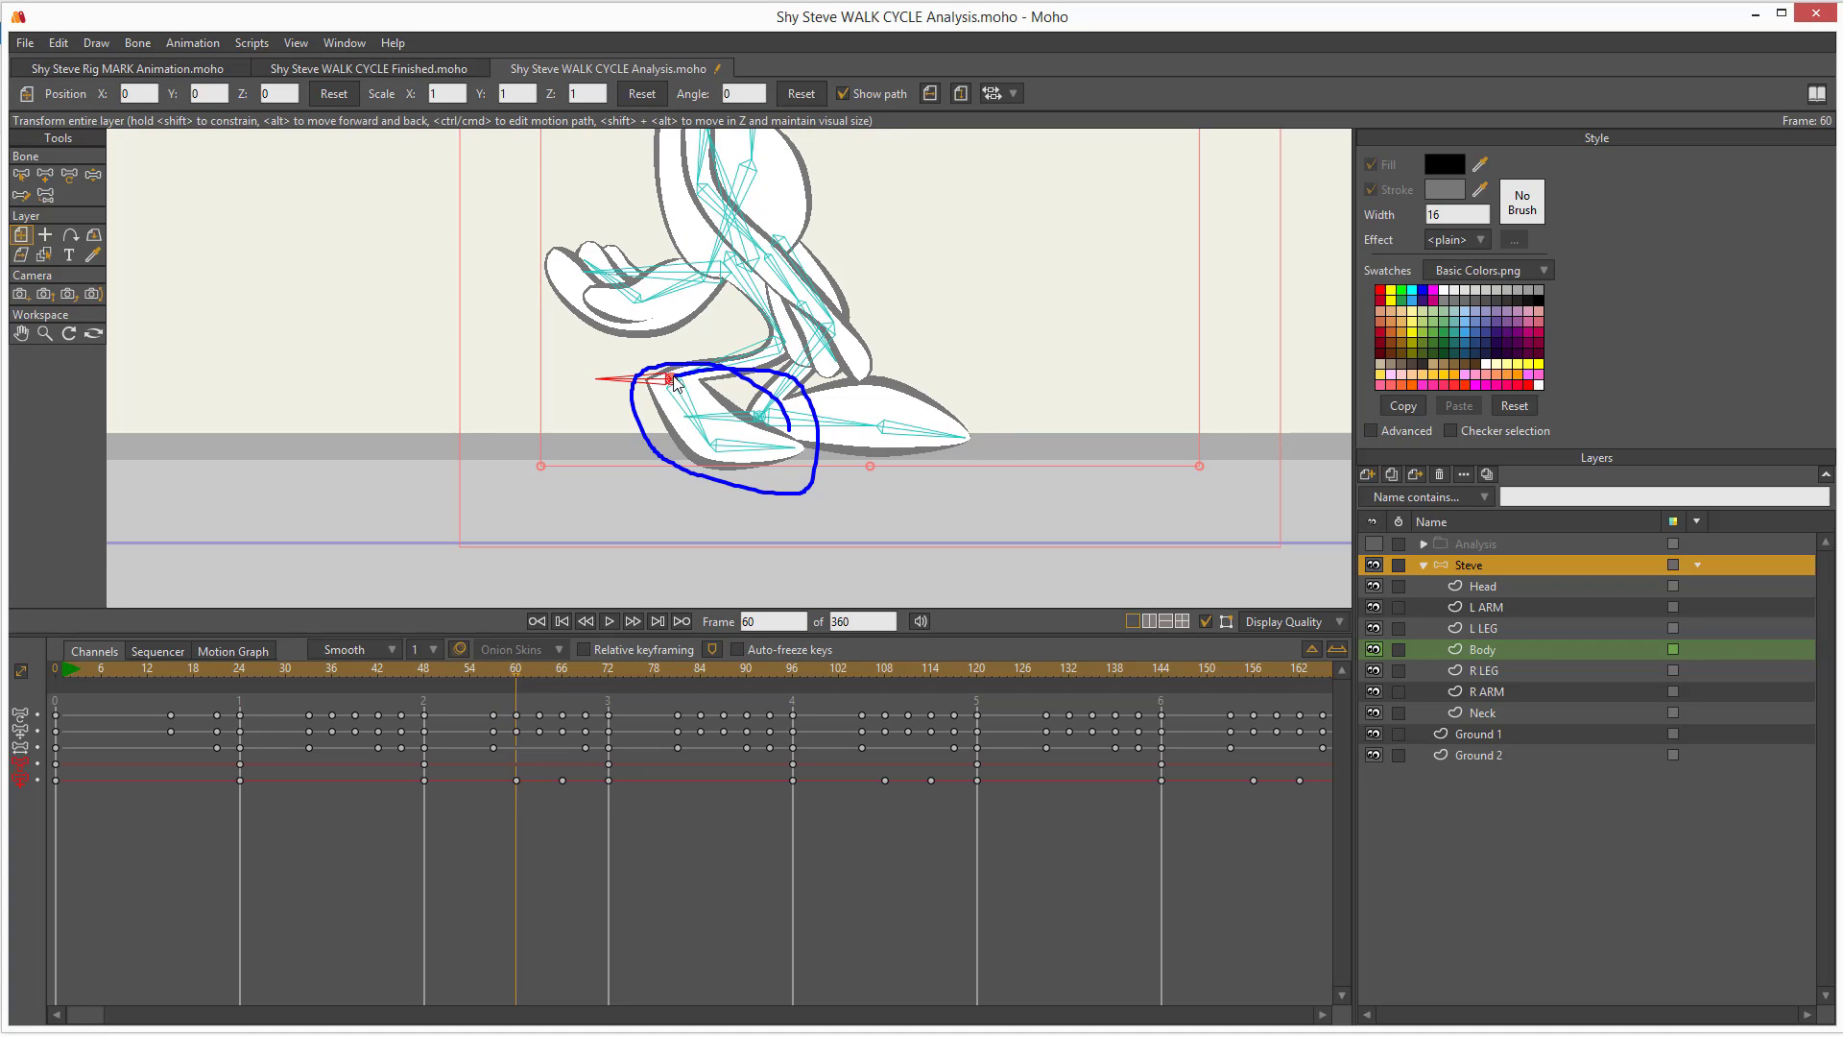
key("Escape")
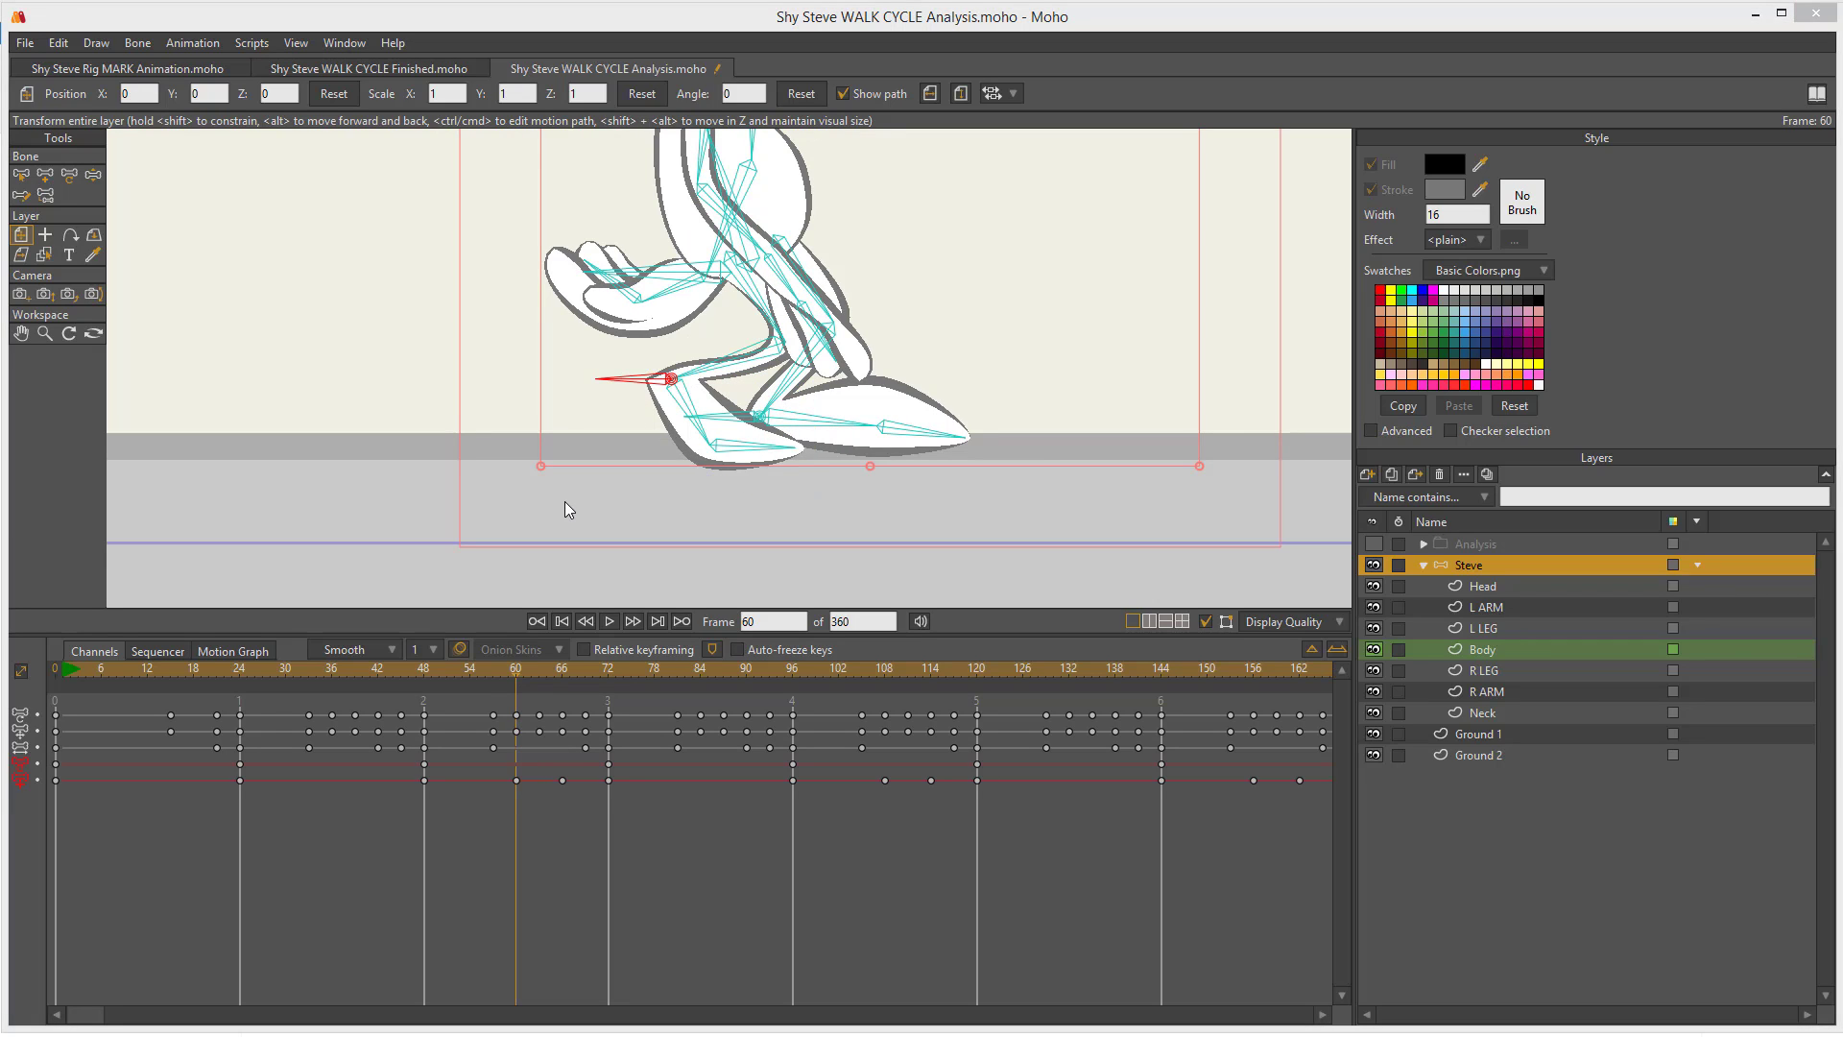
- In the Shy Steve Rig MARK Animation document, select the near foot's two bones, B18 and the toe bone, with the Select Bone tool
left_click(140, 68)
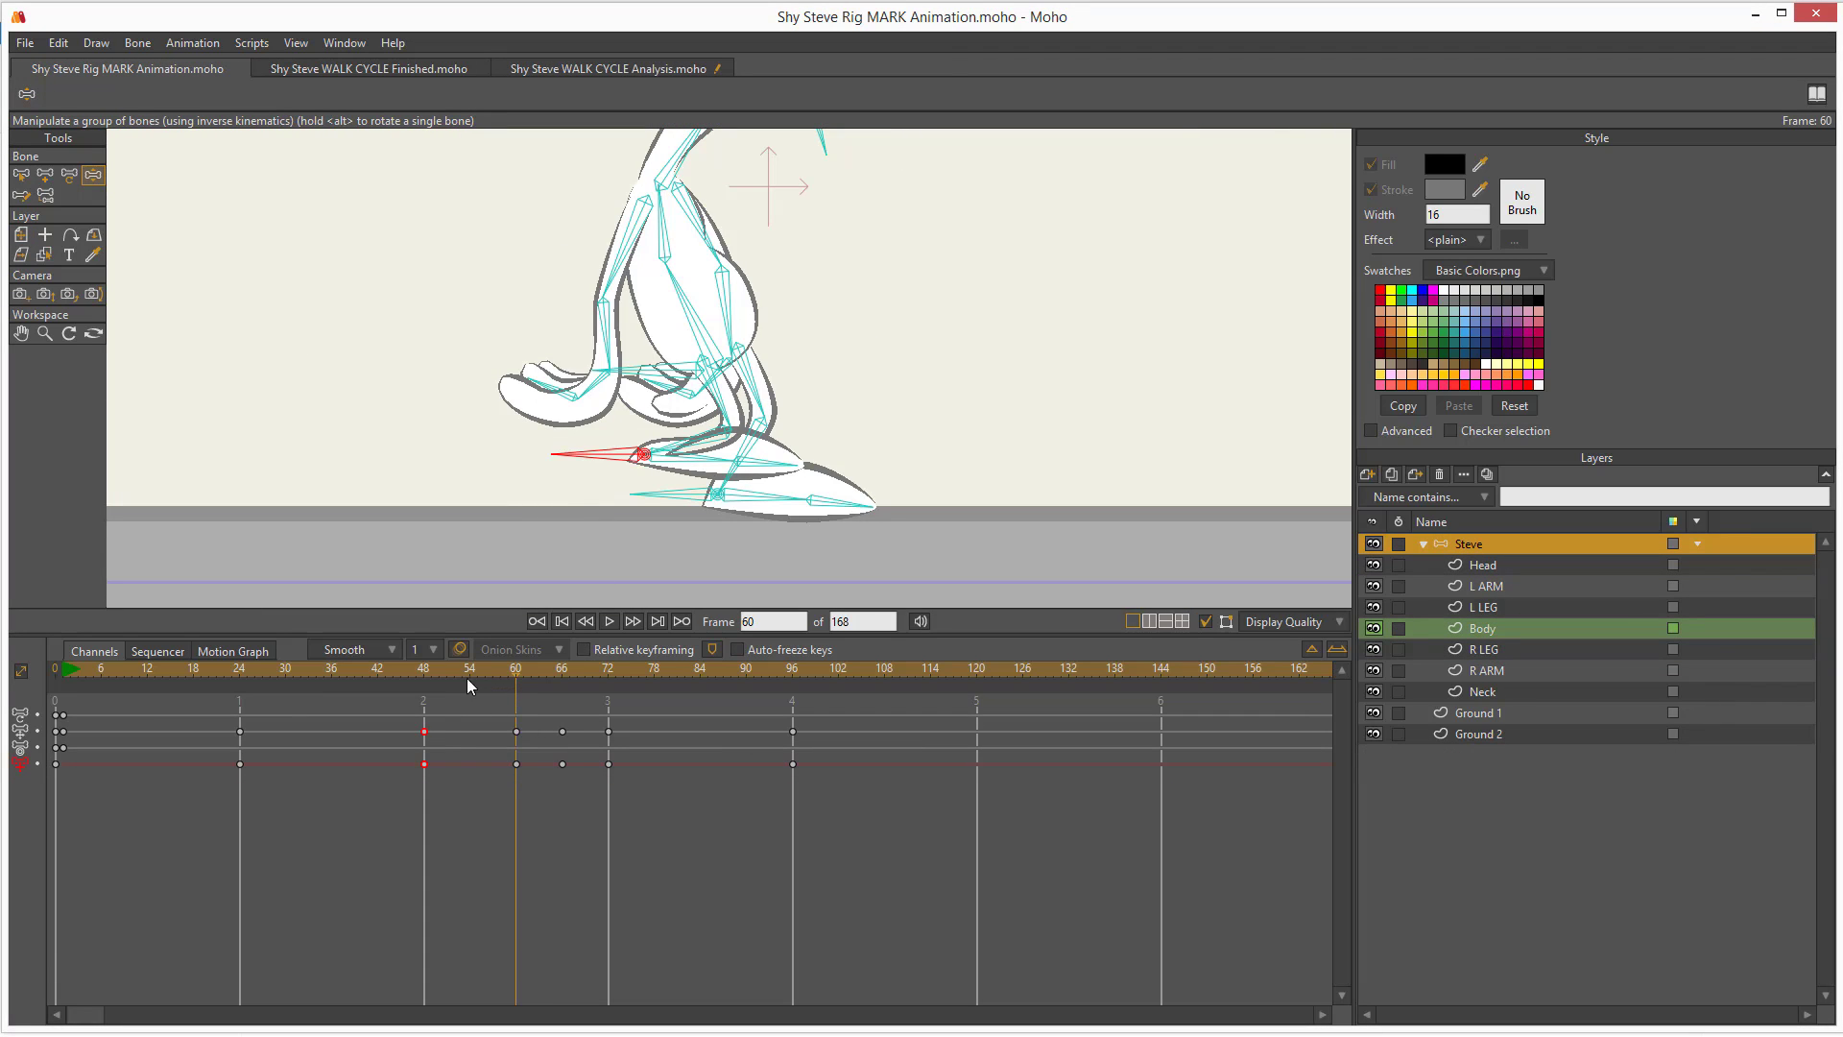
mouse_move(418, 672)
left_mouse_down()
mouse_move(622, 677)
mouse_move(432, 676)
left_mouse_up()
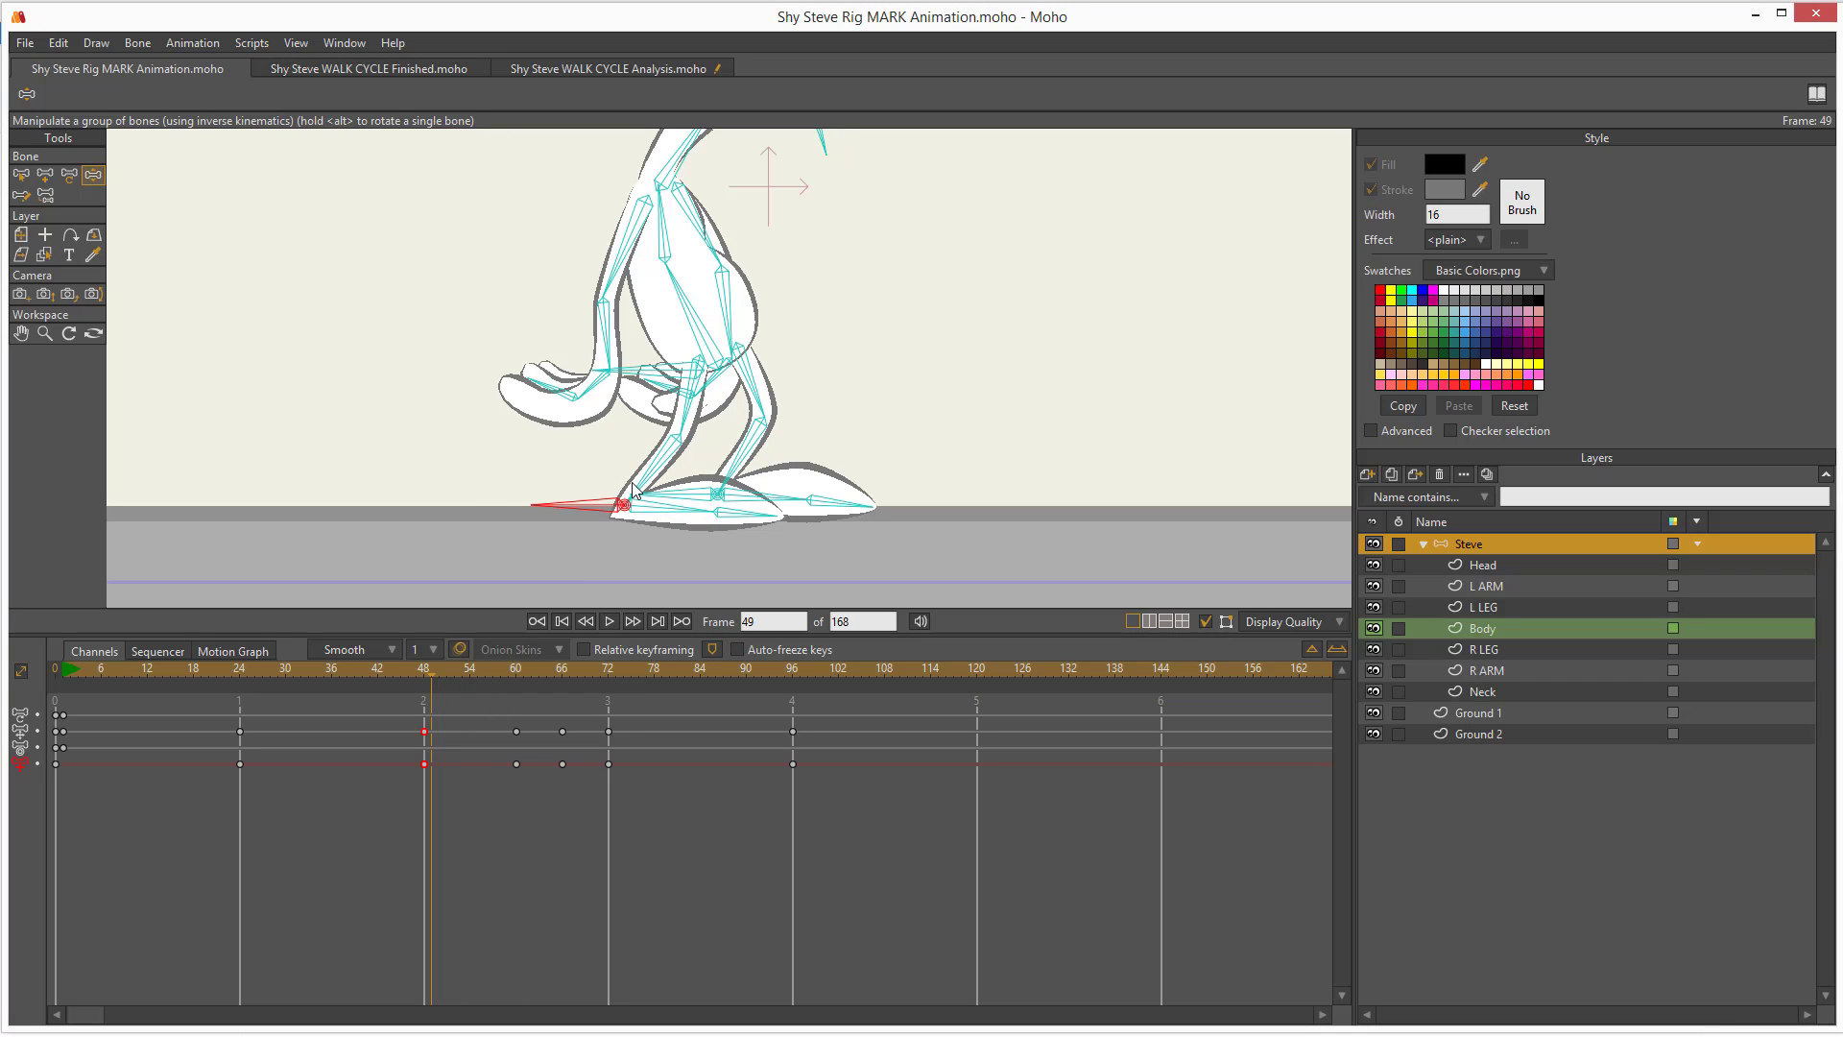
mouse_move(633, 482)
left_mouse_down()
mouse_move(532, 477)
mouse_move(497, 527)
left_mouse_up()
mouse_move(619, 552)
left_mouse_down()
mouse_move(644, 505)
mouse_move(567, 463)
left_mouse_up()
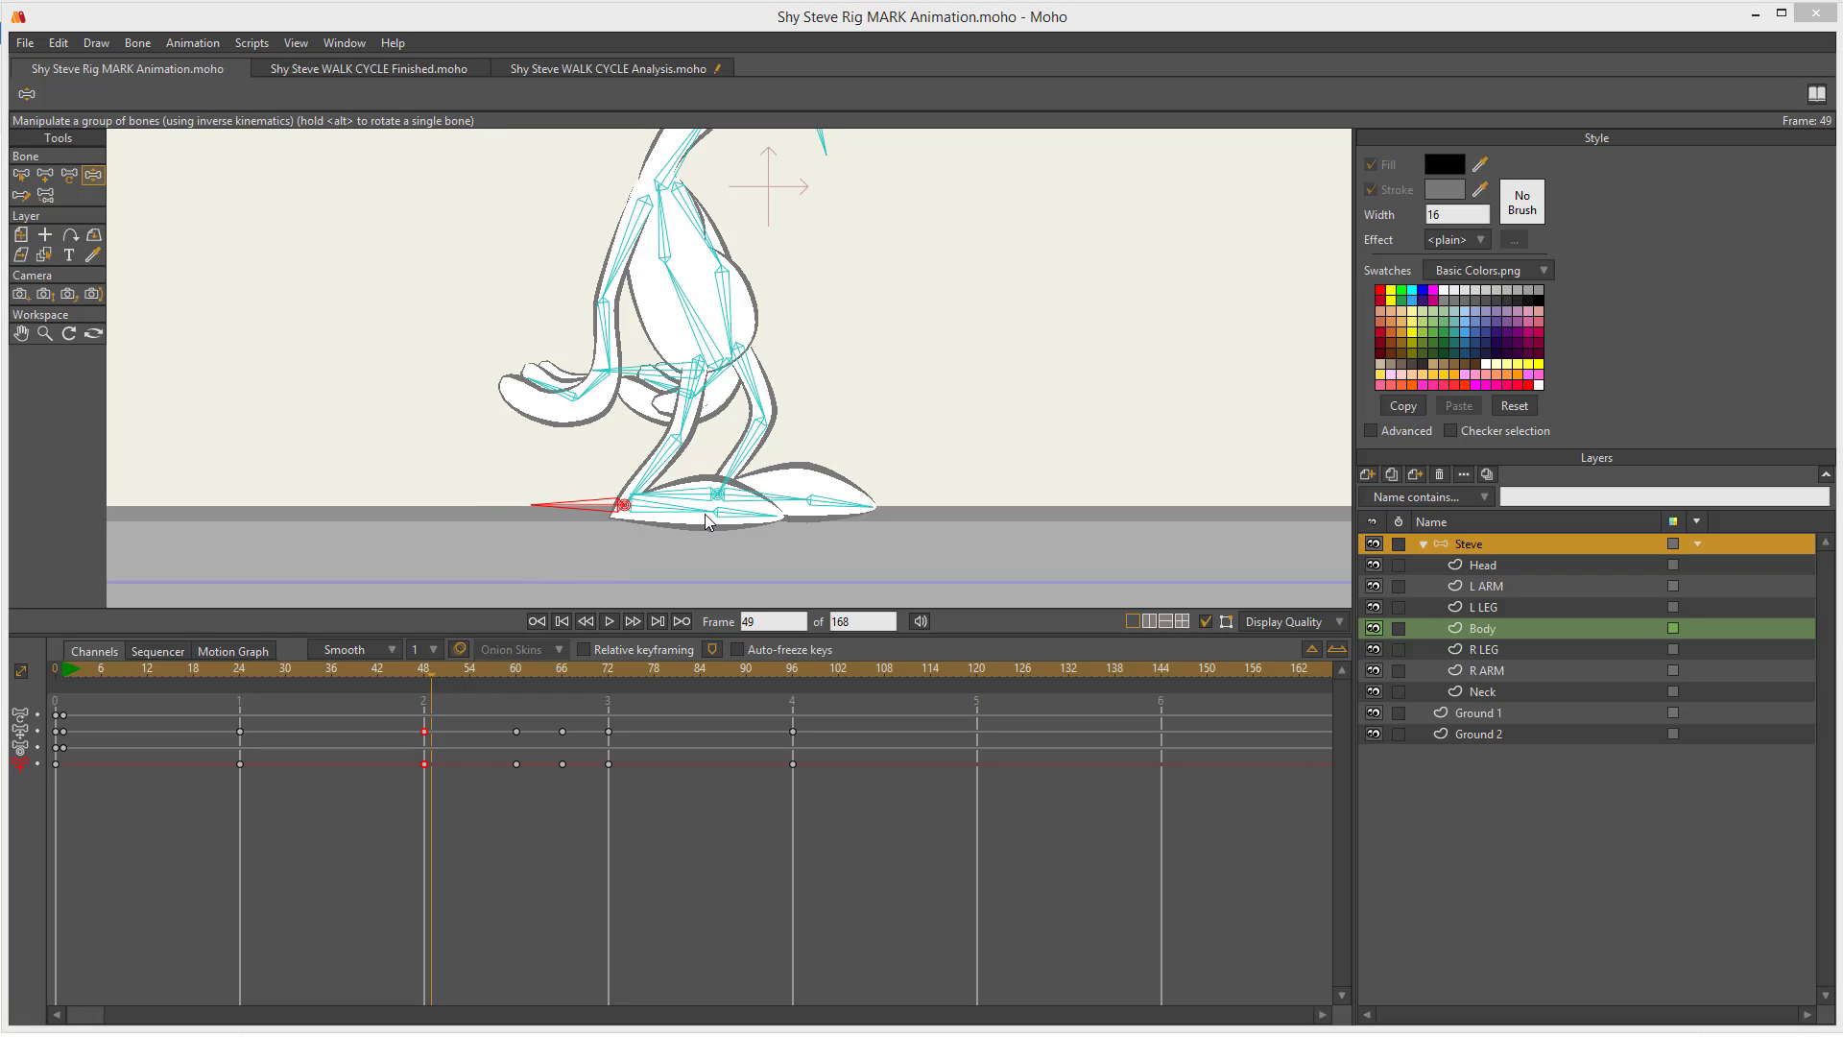
mouse_move(720, 500)
left_mouse_down()
mouse_move(661, 483)
mouse_move(621, 497)
mouse_move(626, 533)
mouse_move(798, 530)
mouse_move(753, 487)
mouse_move(662, 494)
left_mouse_up()
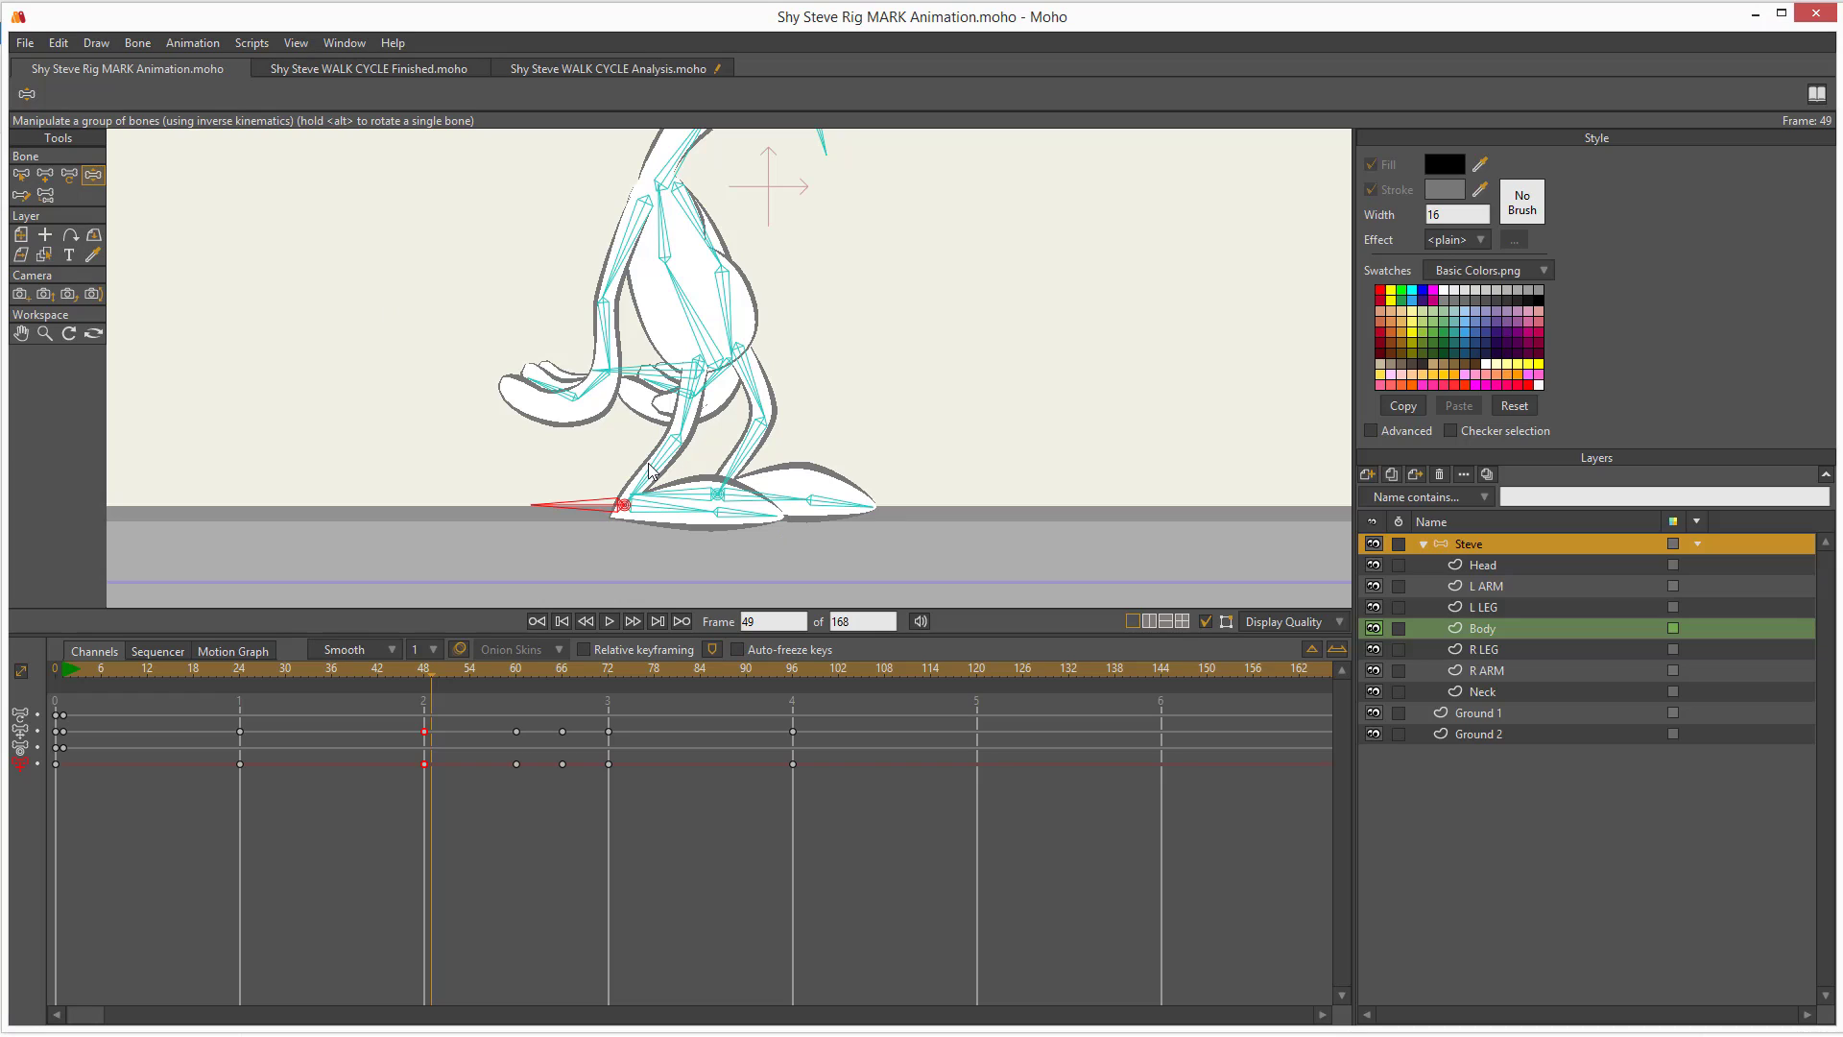
key("b")
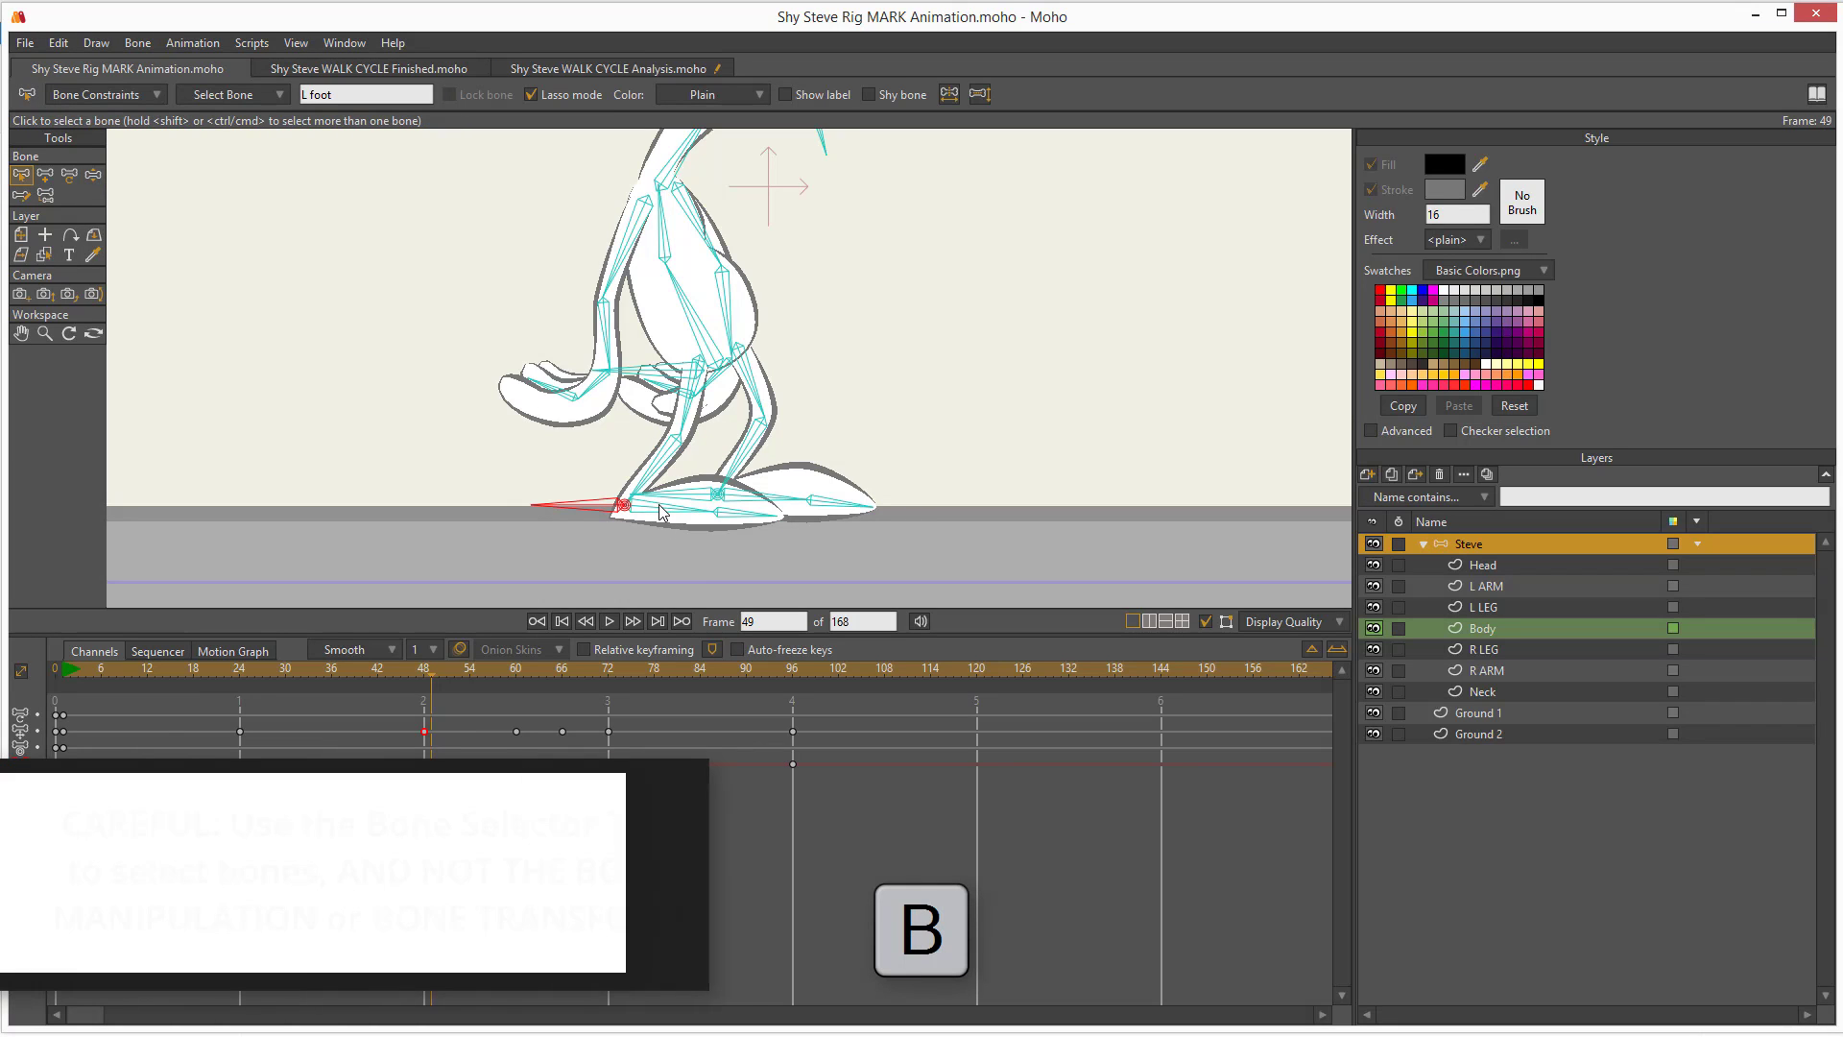
left_click(664, 507)
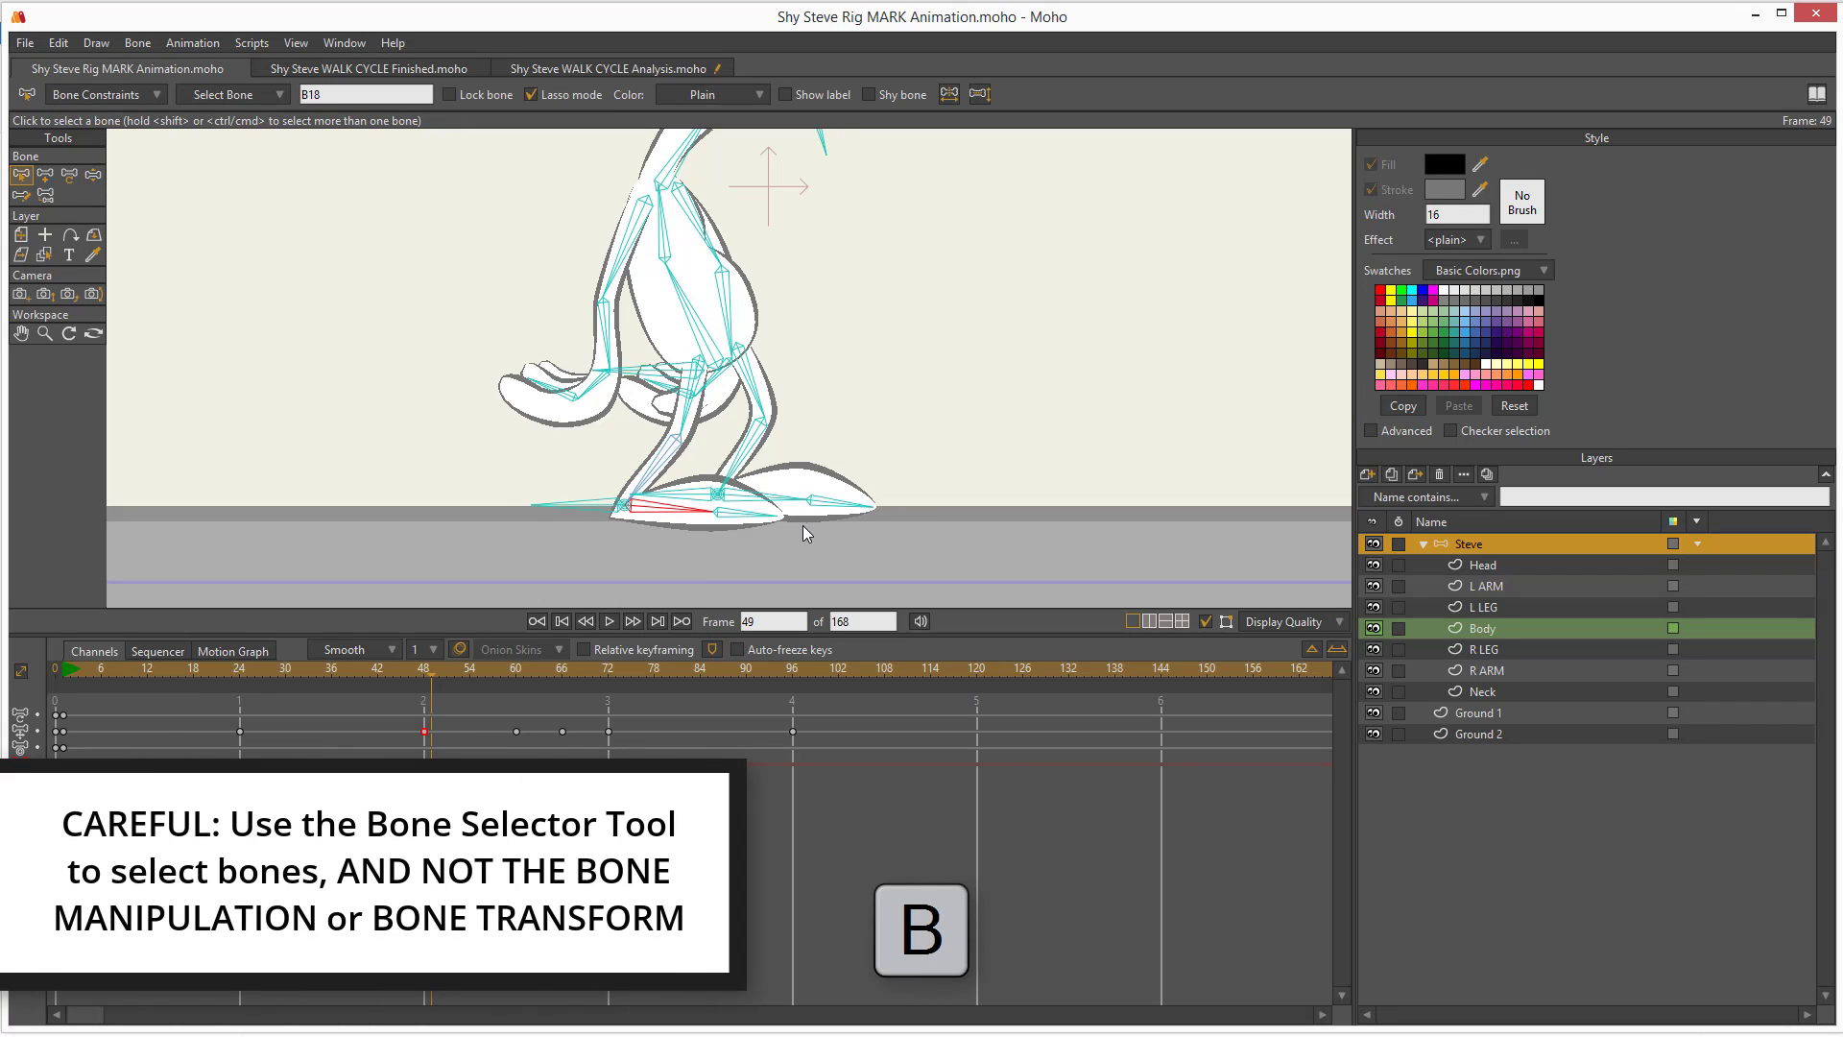
left_click(741, 519, "shift")
- Check the selected foot bones at frames 48 and 24, looking for existing keyframes in their channel
left_click(424, 670)
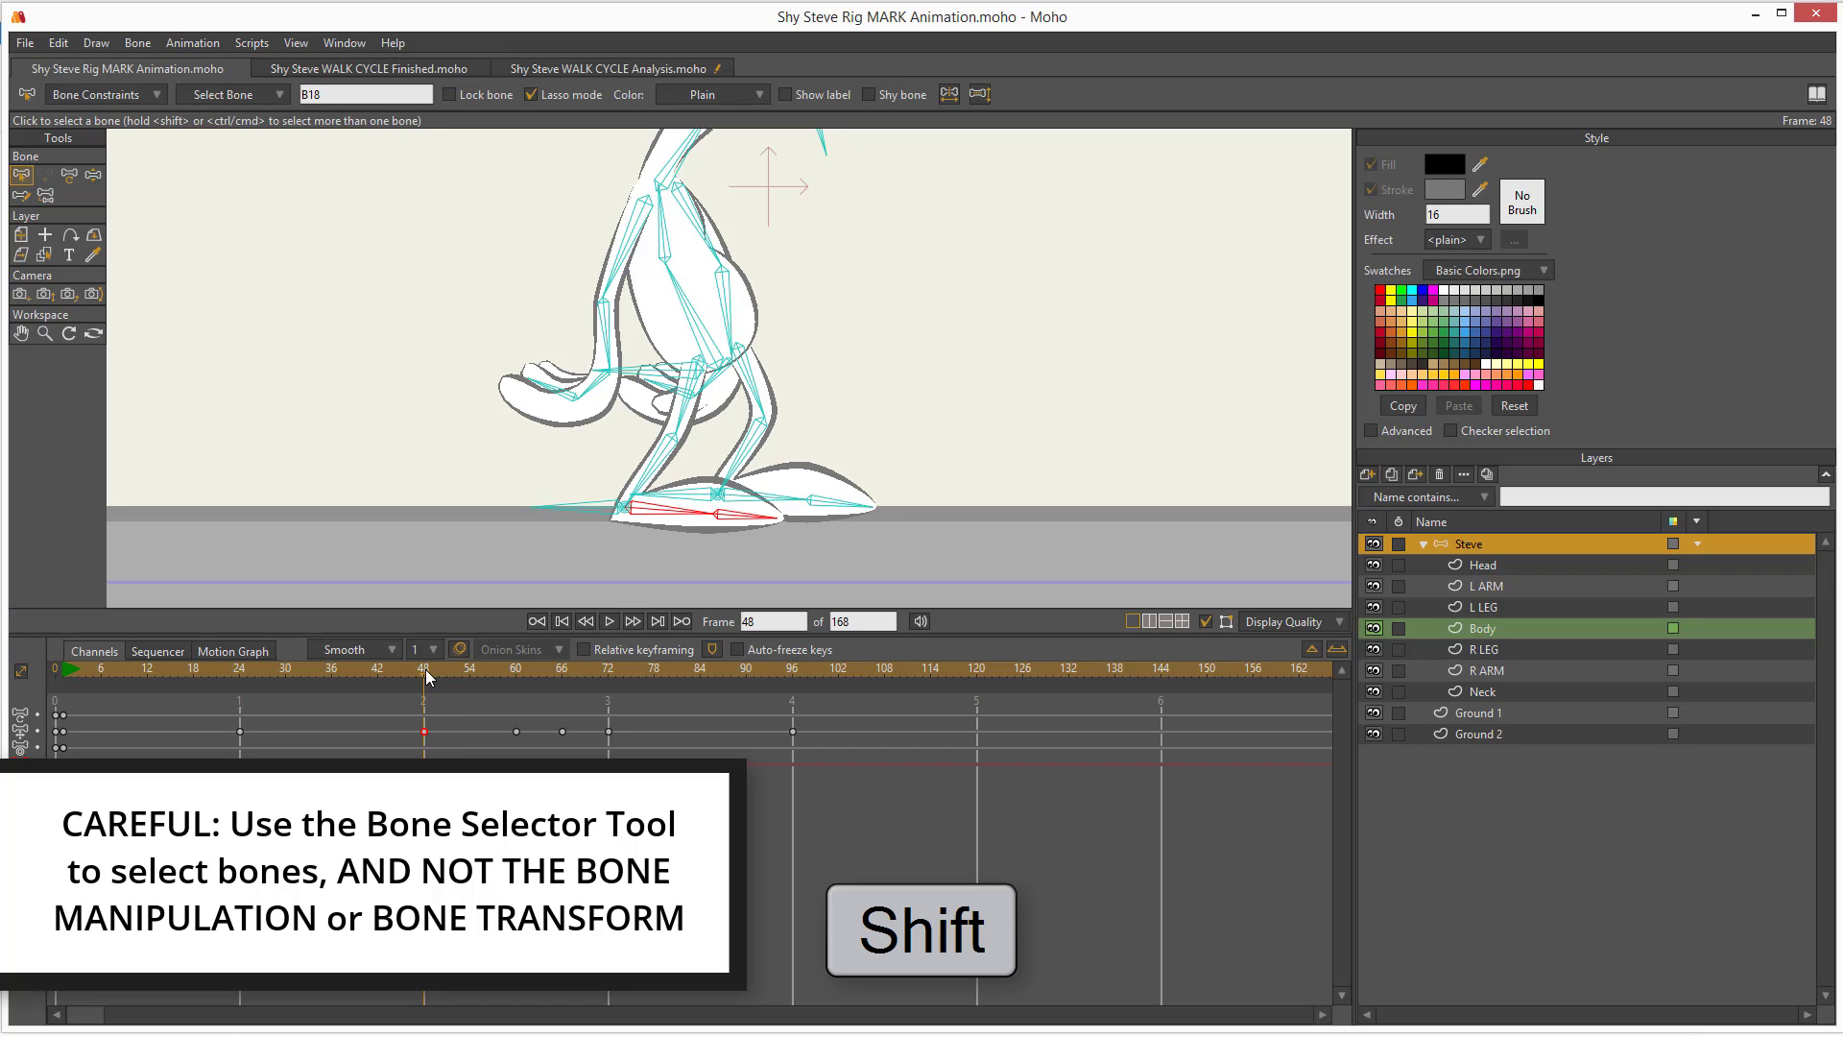
left_click_drag(424, 670, 241, 698)
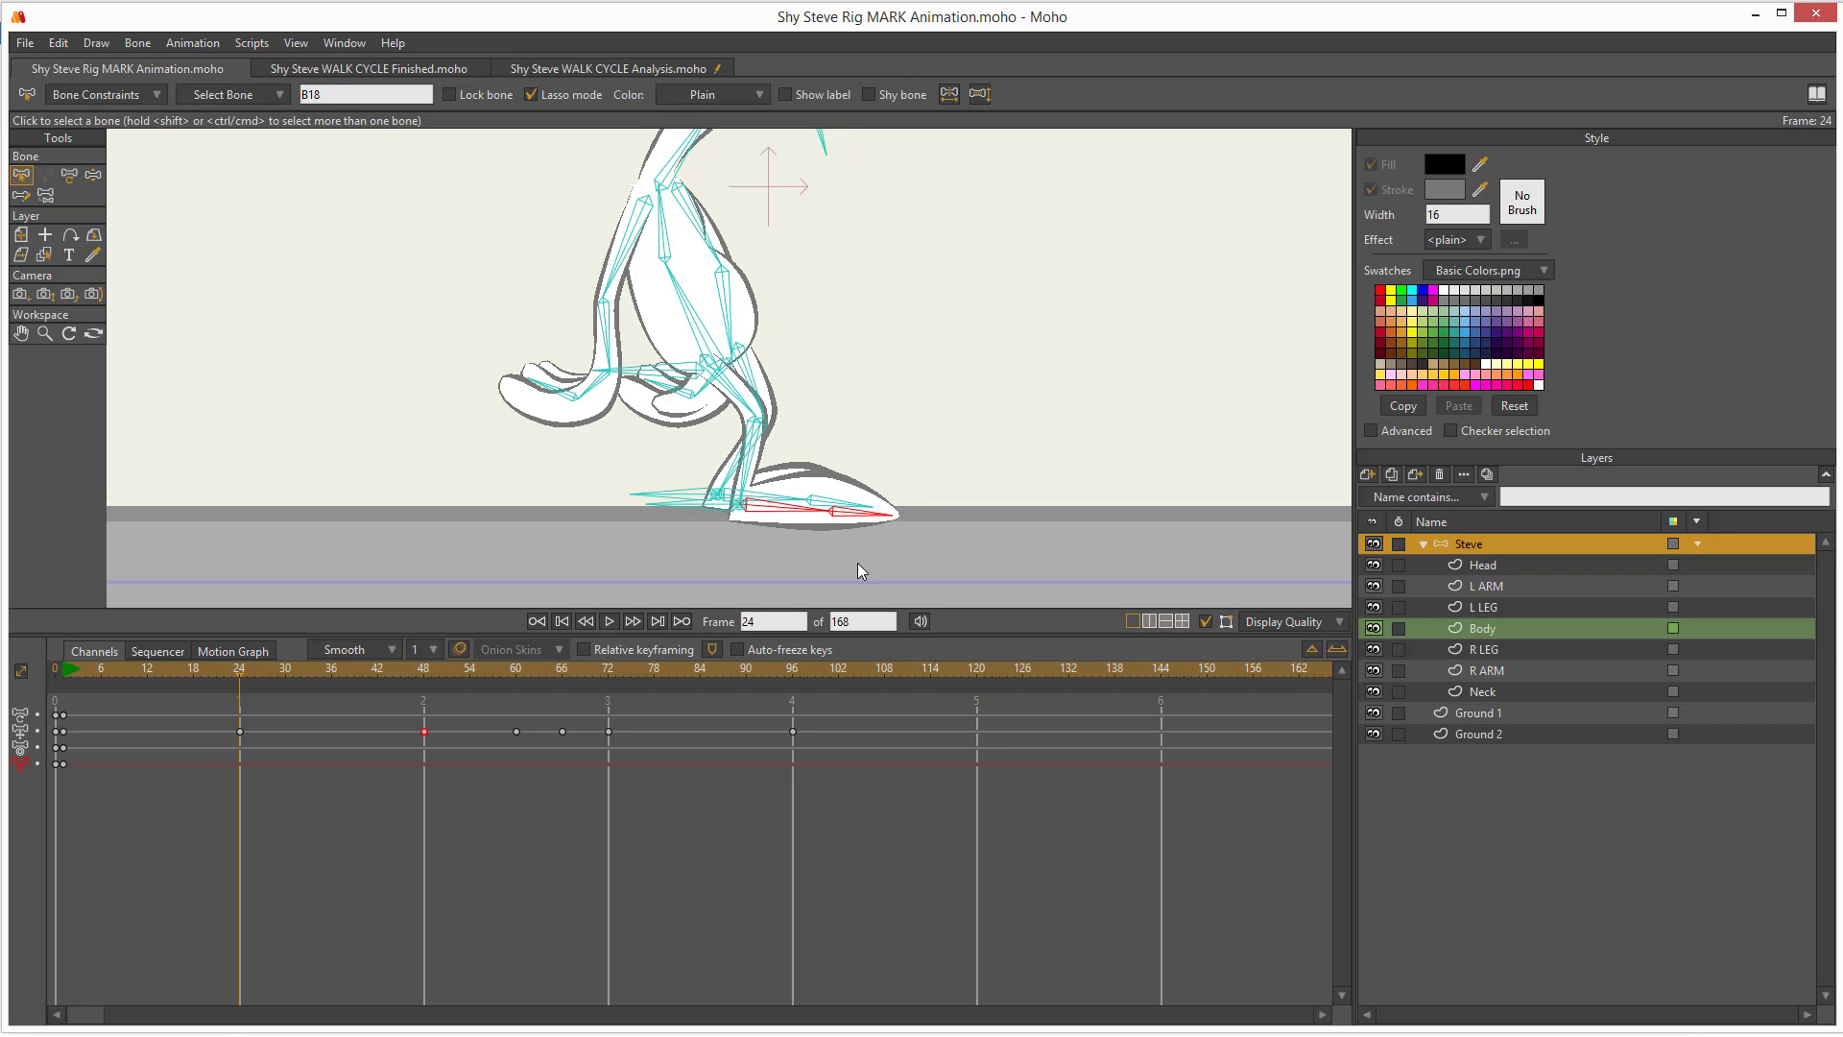
left_click(426, 672)
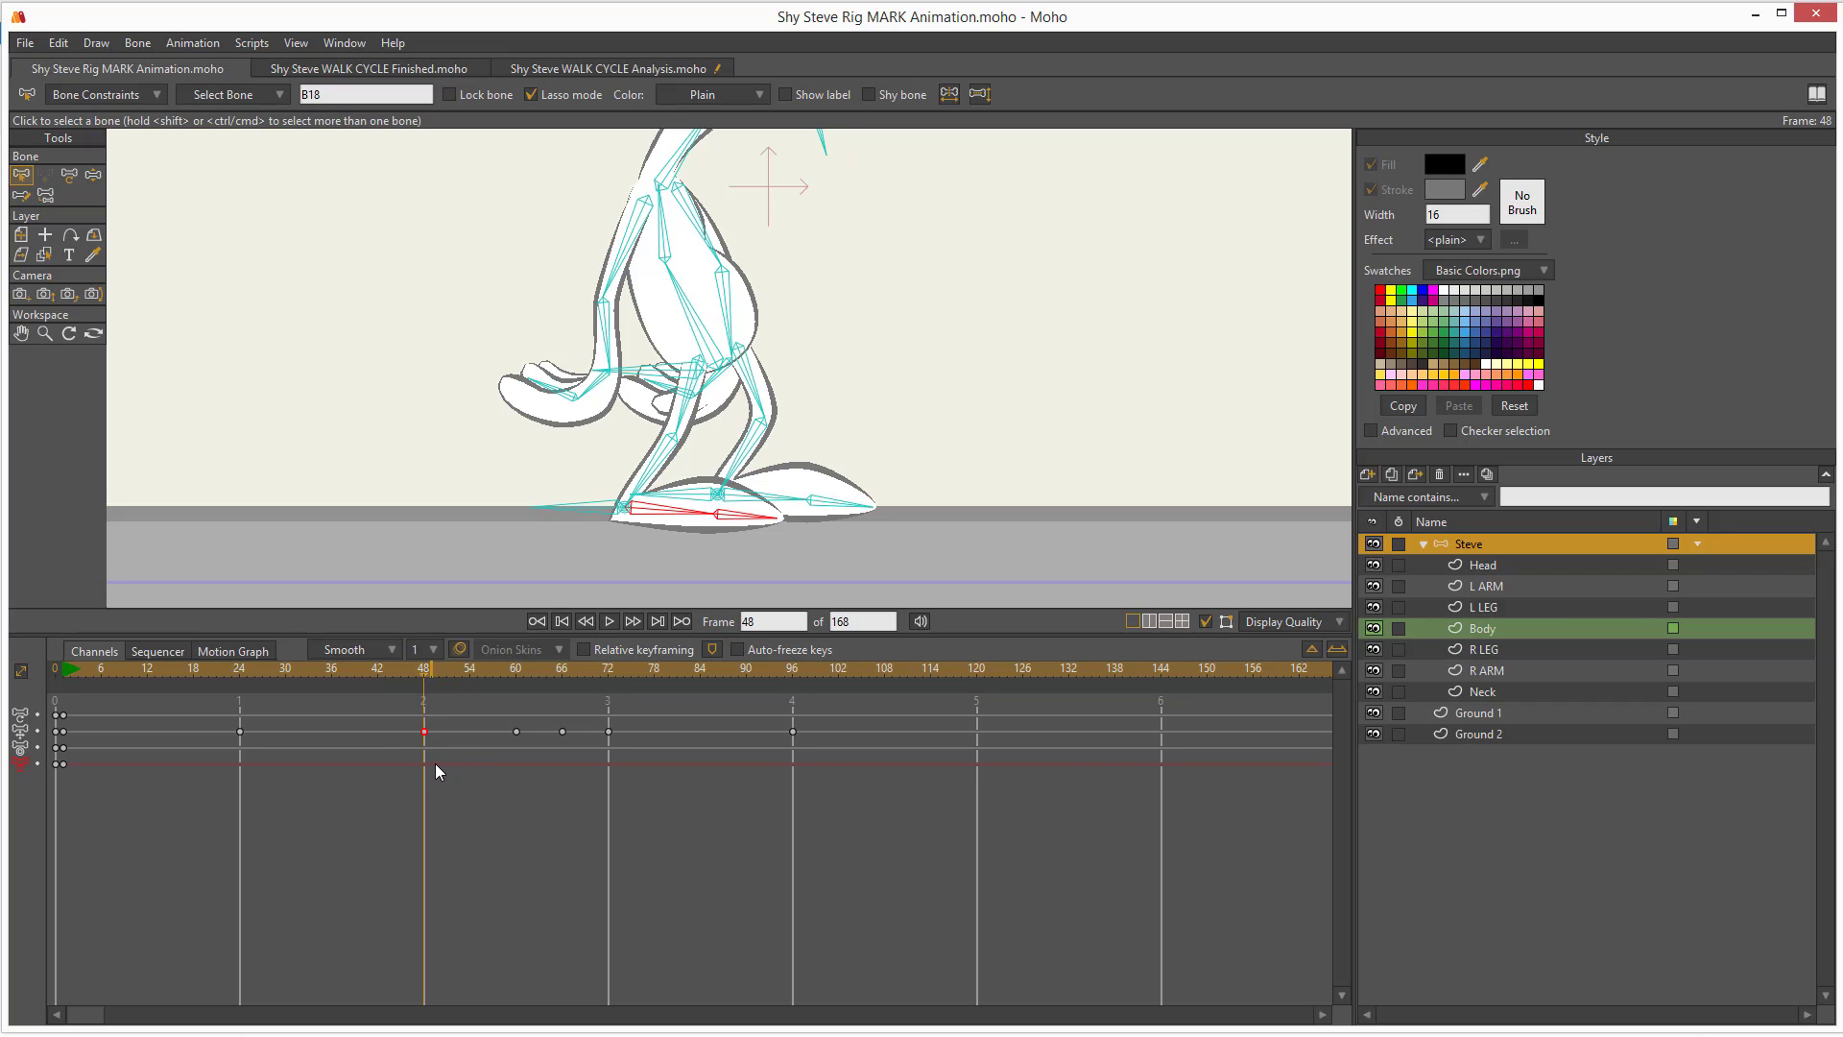
mouse_move(452, 771)
left_mouse_down()
mouse_move(421, 740)
mouse_move(398, 784)
mouse_move(267, 821)
left_mouse_up()
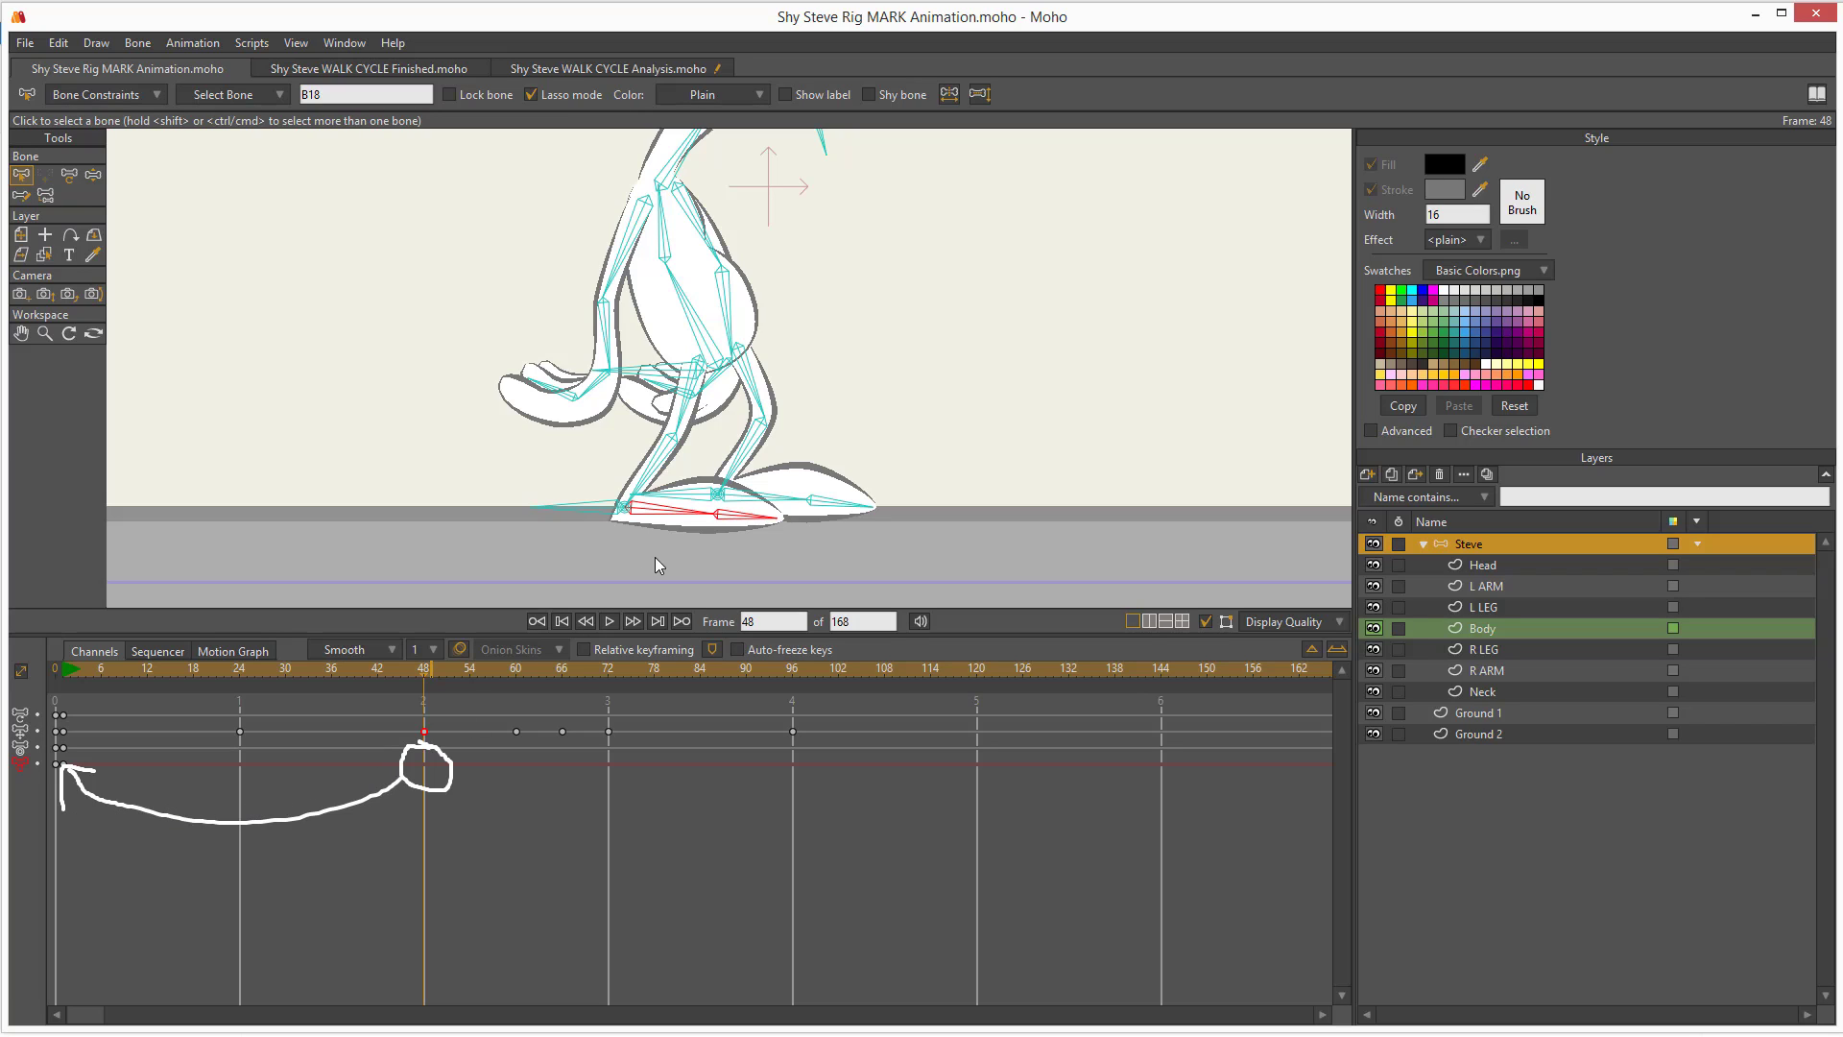
left_click_drag(620, 502, 602, 528)
left_click_drag(786, 521, 624, 500)
mouse_move(726, 546)
left_mouse_down()
mouse_move(686, 474)
mouse_move(601, 525)
mouse_move(597, 510)
mouse_move(301, 724)
left_mouse_up()
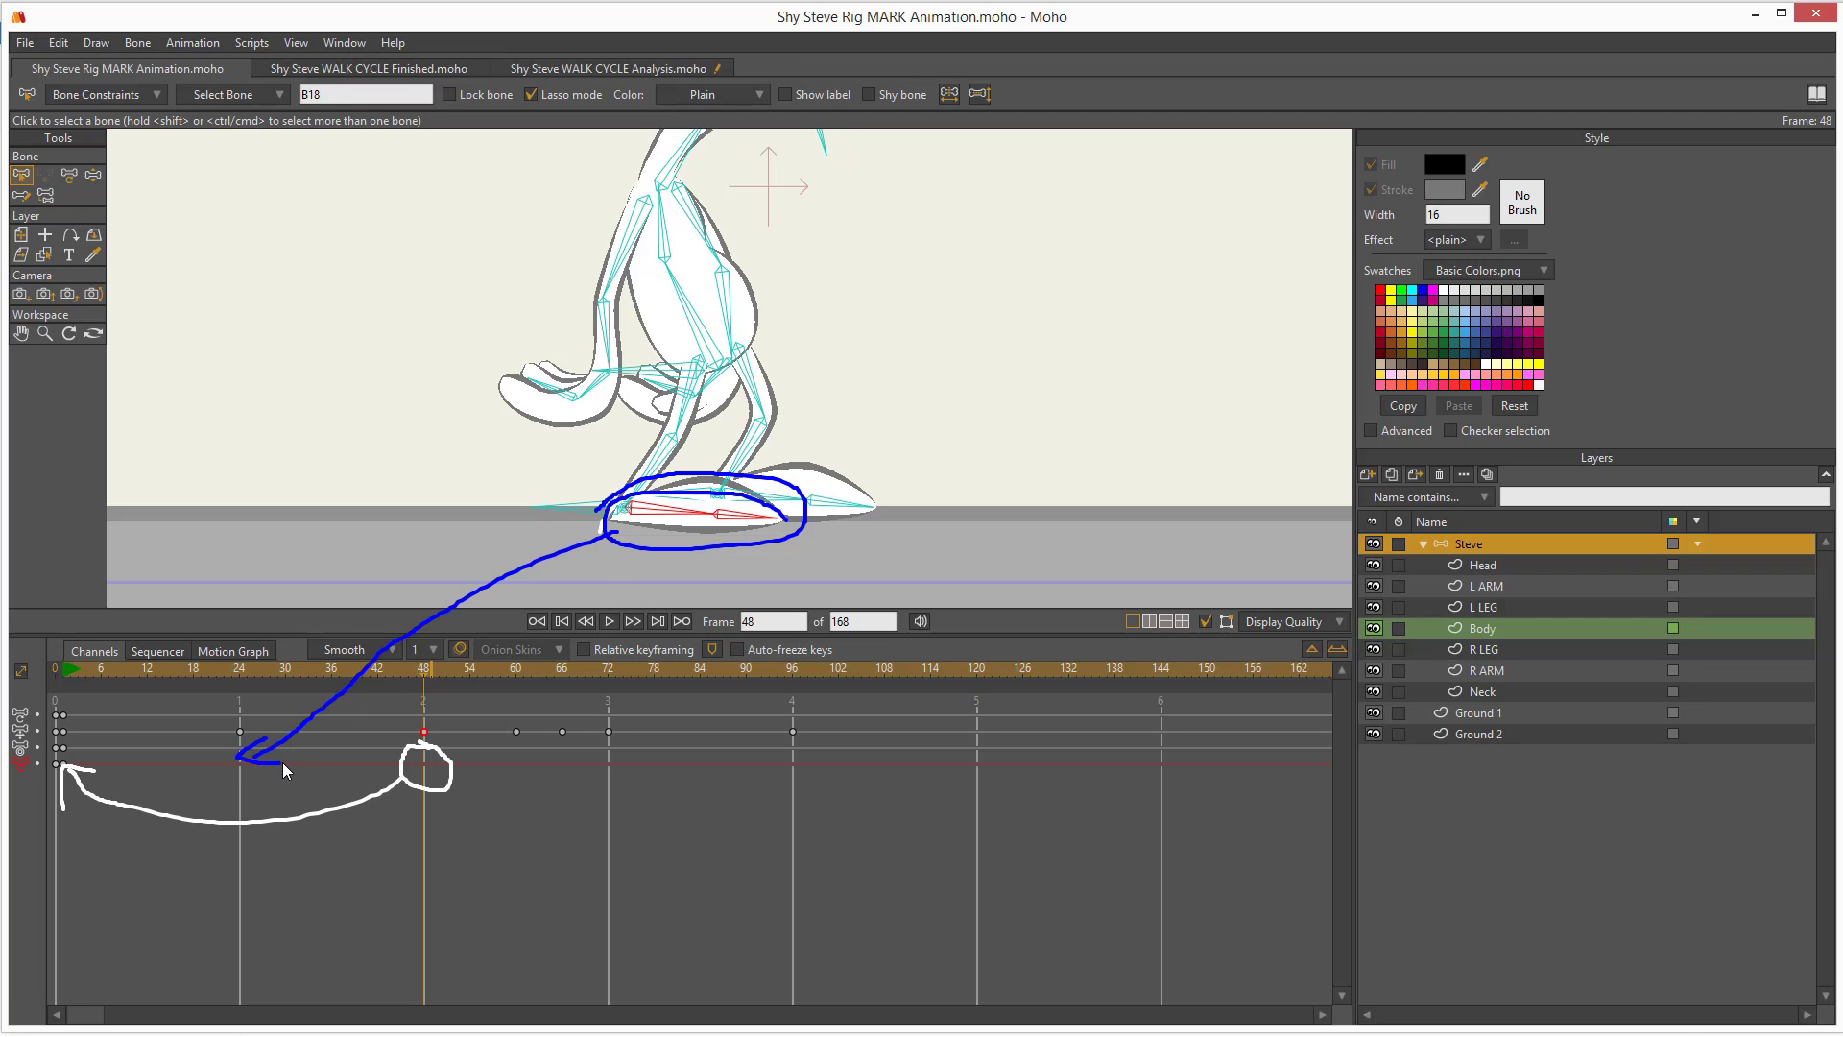
key("Escape")
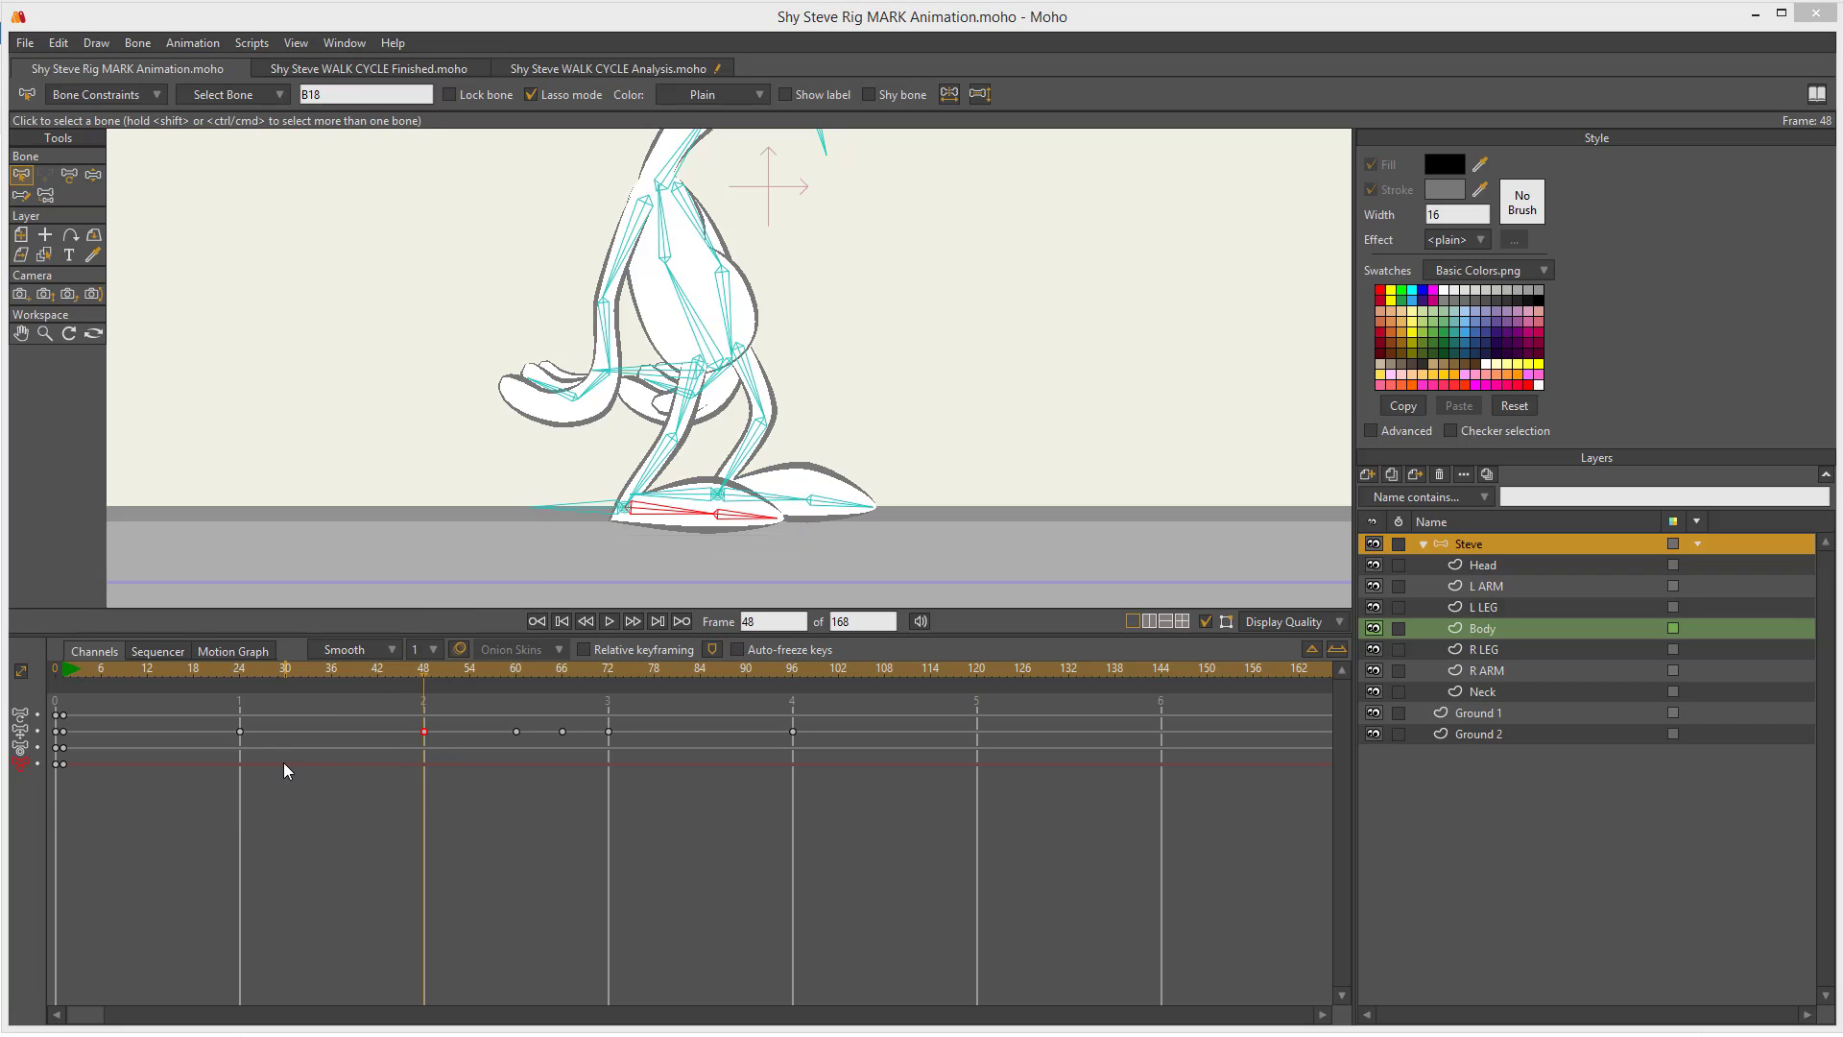
- Add angle keyframes at frame 24 for the near foot's two selected bones with the Transform Bone tool
left_click_drag(277, 678, 239, 672)
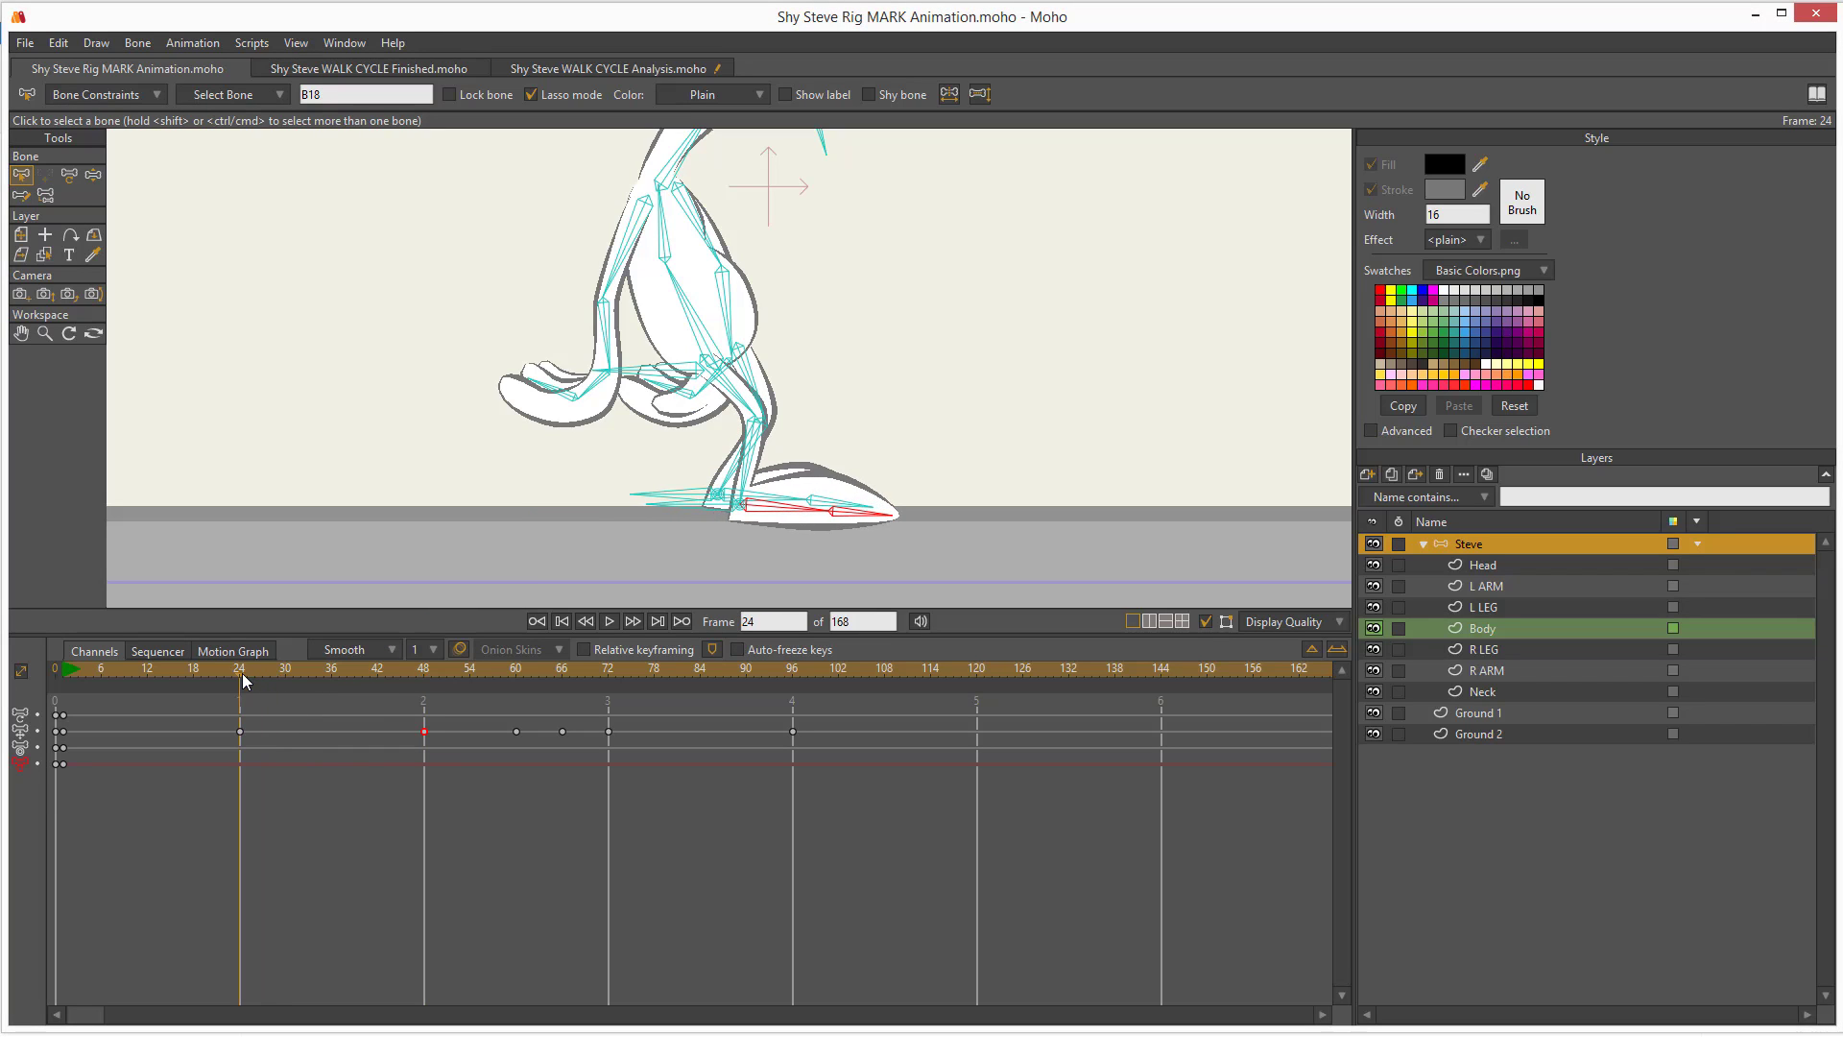
left_click(69, 175)
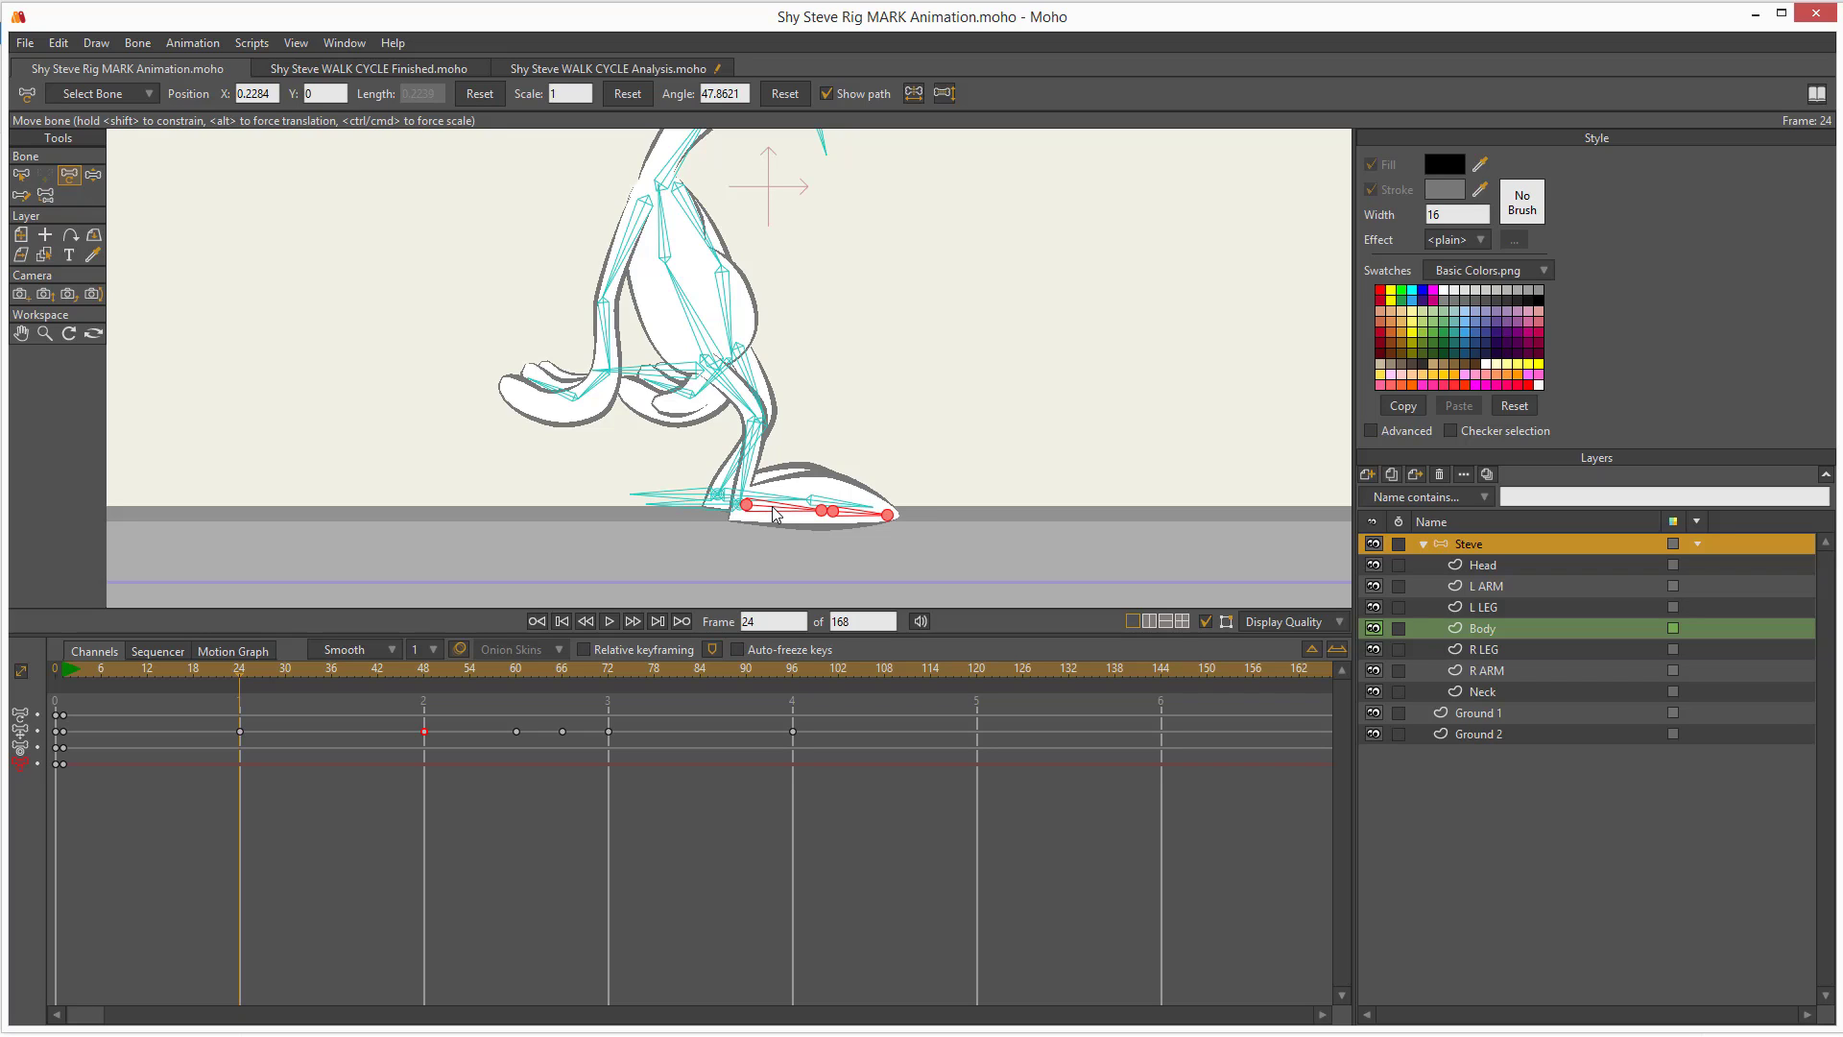
left_click(775, 514)
key("ctrl")
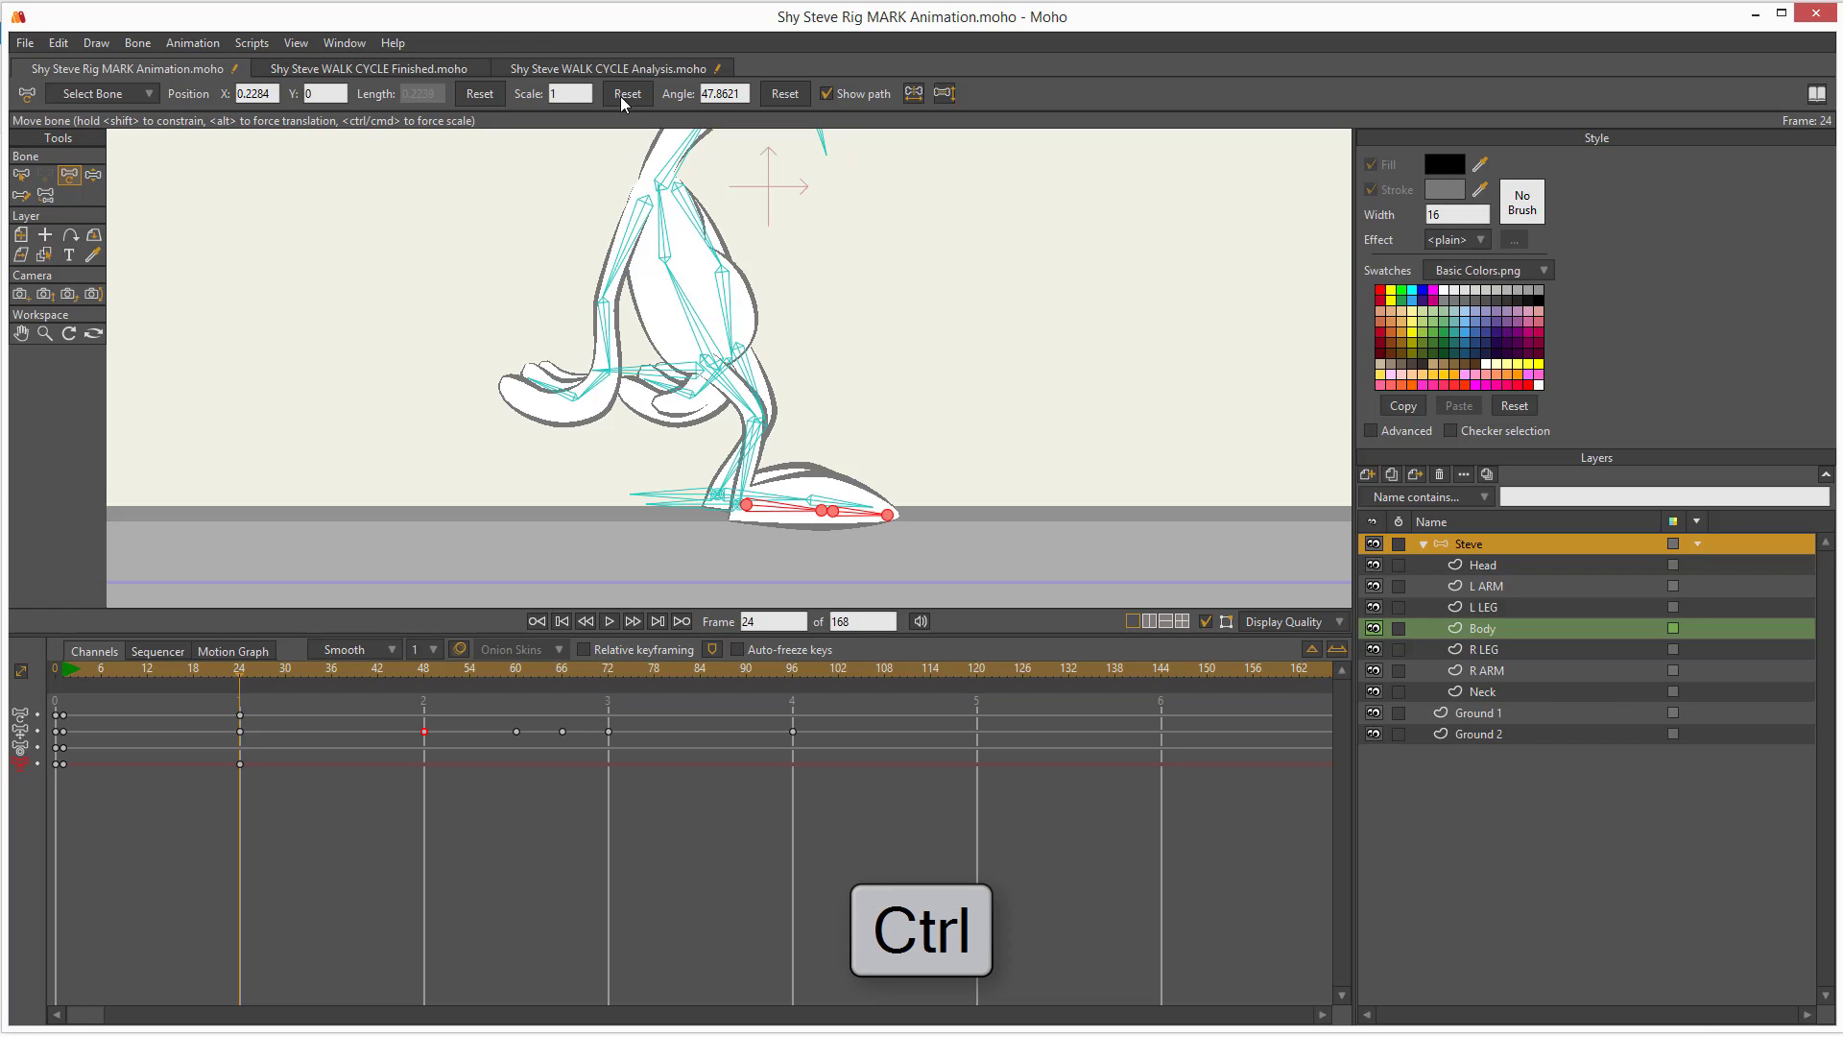
- Switch to the Shy Steve WALK CYCLE Analysis document and compare the near foot bones' angle and length at frames 49 and 60
left_click(573, 72)
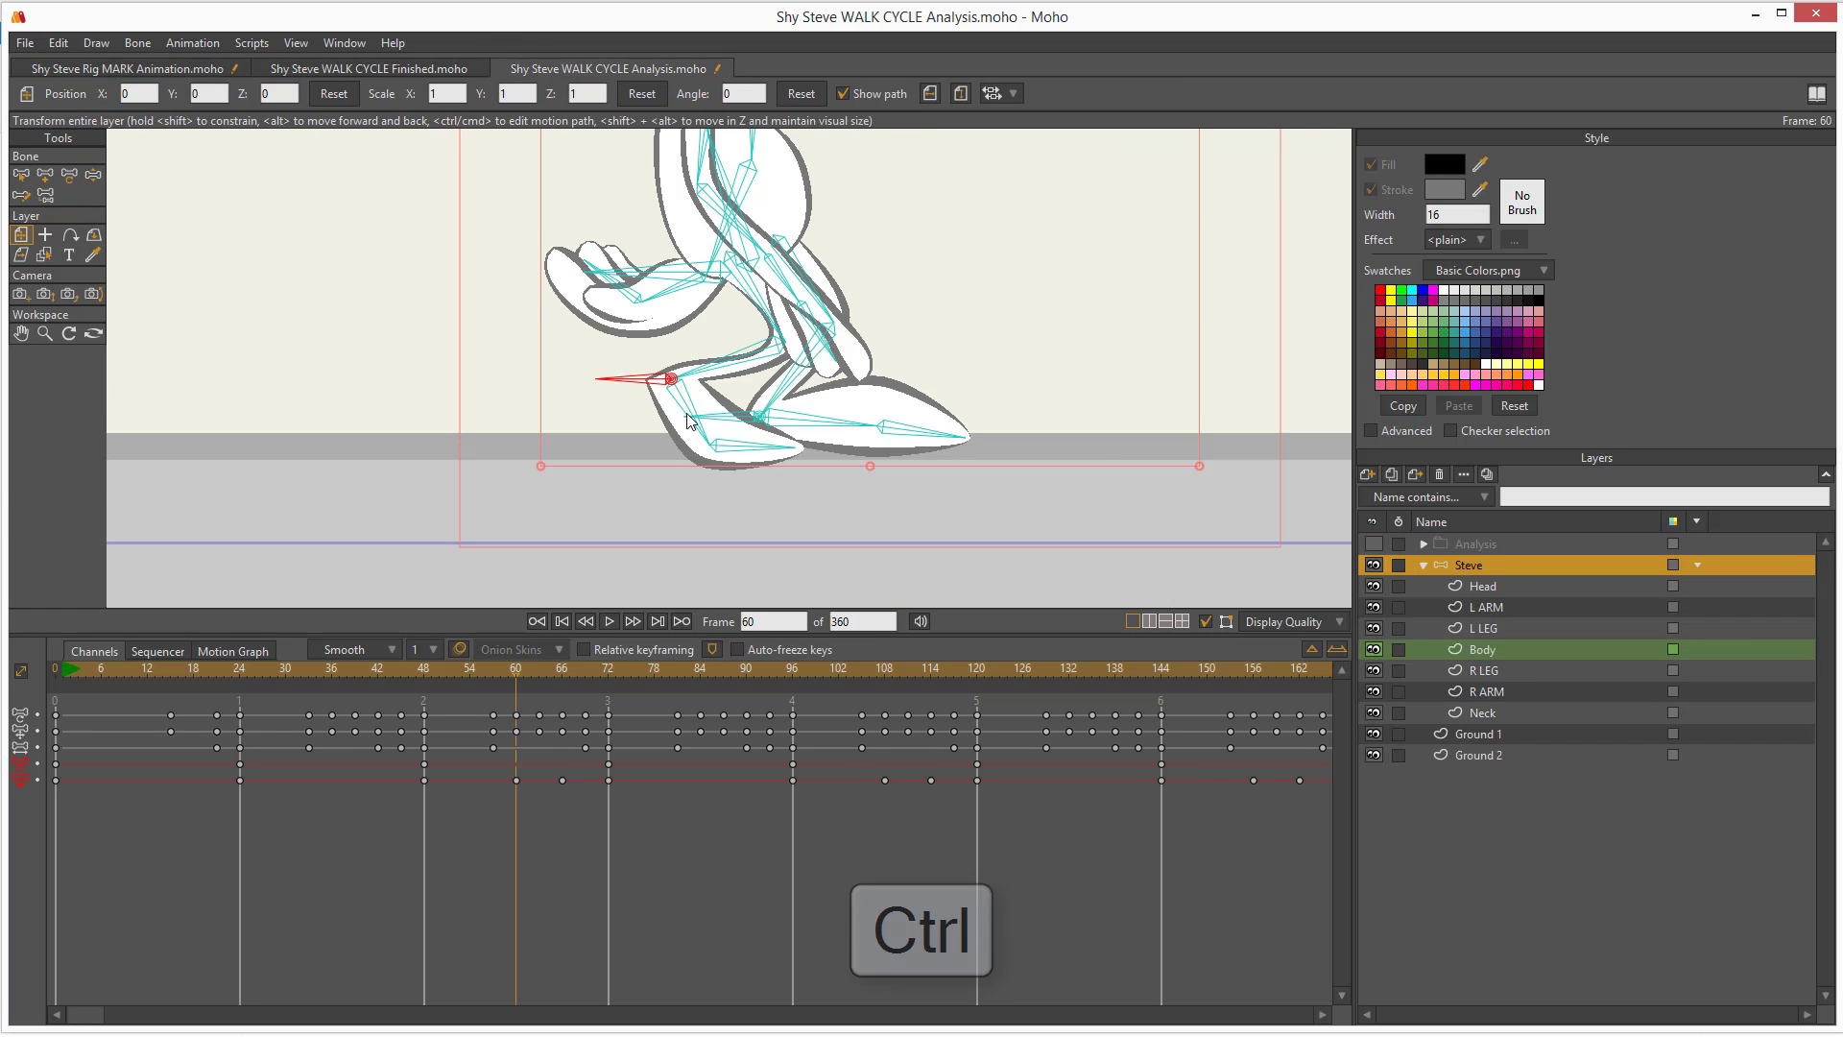
scroll(685, 414, "up", 2)
mouse_move(696, 360)
left_mouse_down()
mouse_move(655, 348)
mouse_move(619, 437)
mouse_move(718, 519)
mouse_move(791, 417)
mouse_move(739, 368)
mouse_move(660, 363)
left_mouse_up()
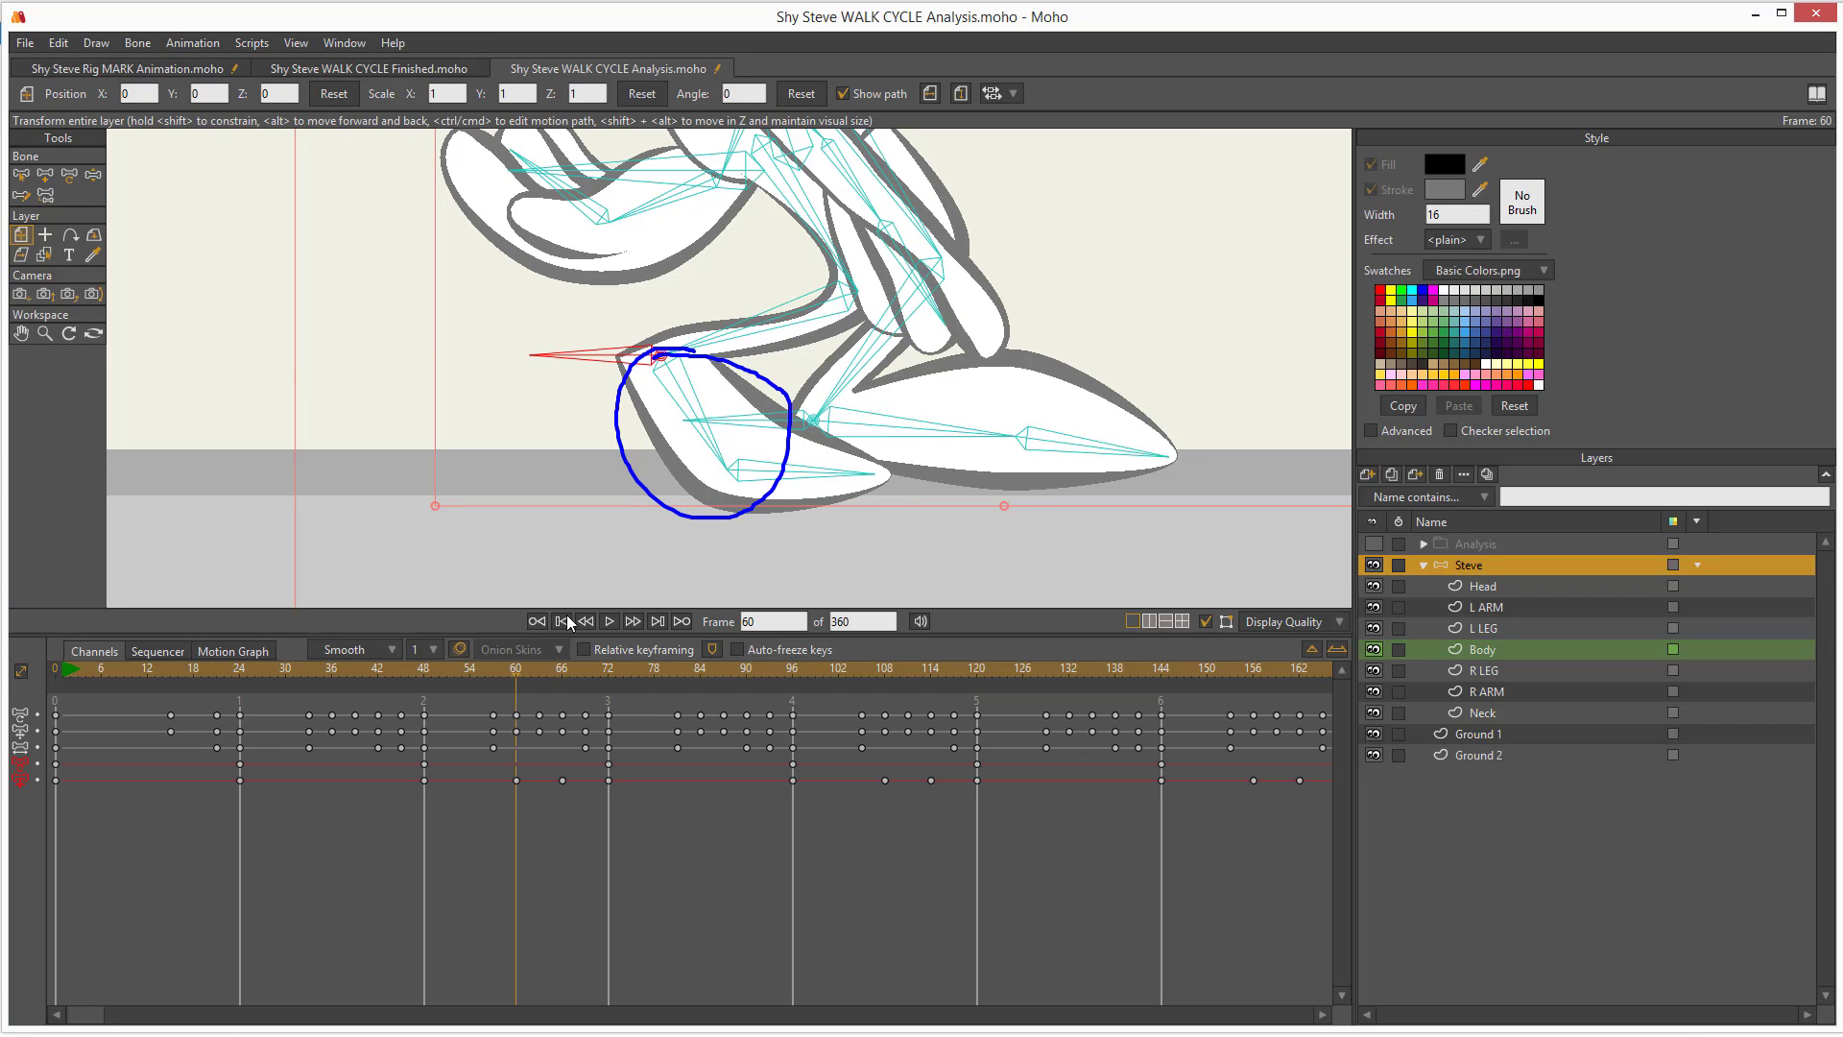
left_click_drag(457, 674, 429, 667)
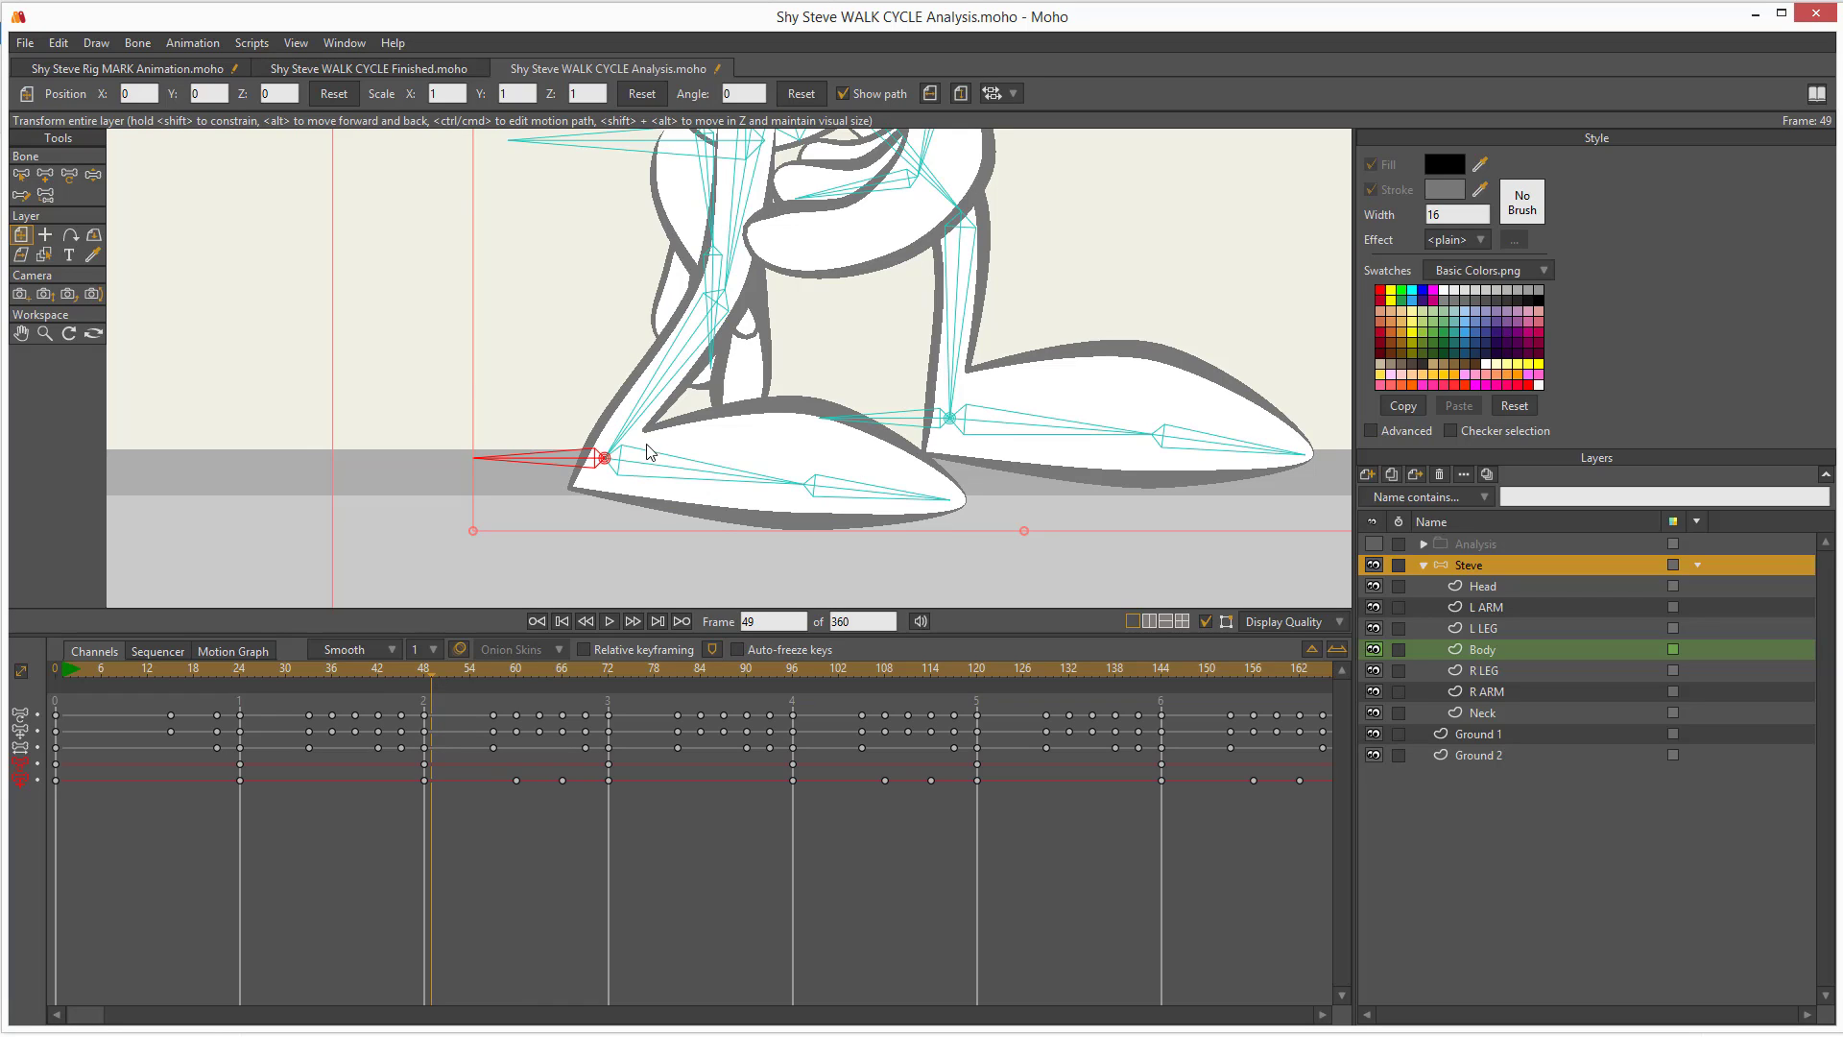
mouse_move(615, 436)
left_mouse_down()
mouse_move(608, 491)
mouse_move(811, 507)
mouse_move(812, 460)
mouse_move(603, 434)
left_mouse_up()
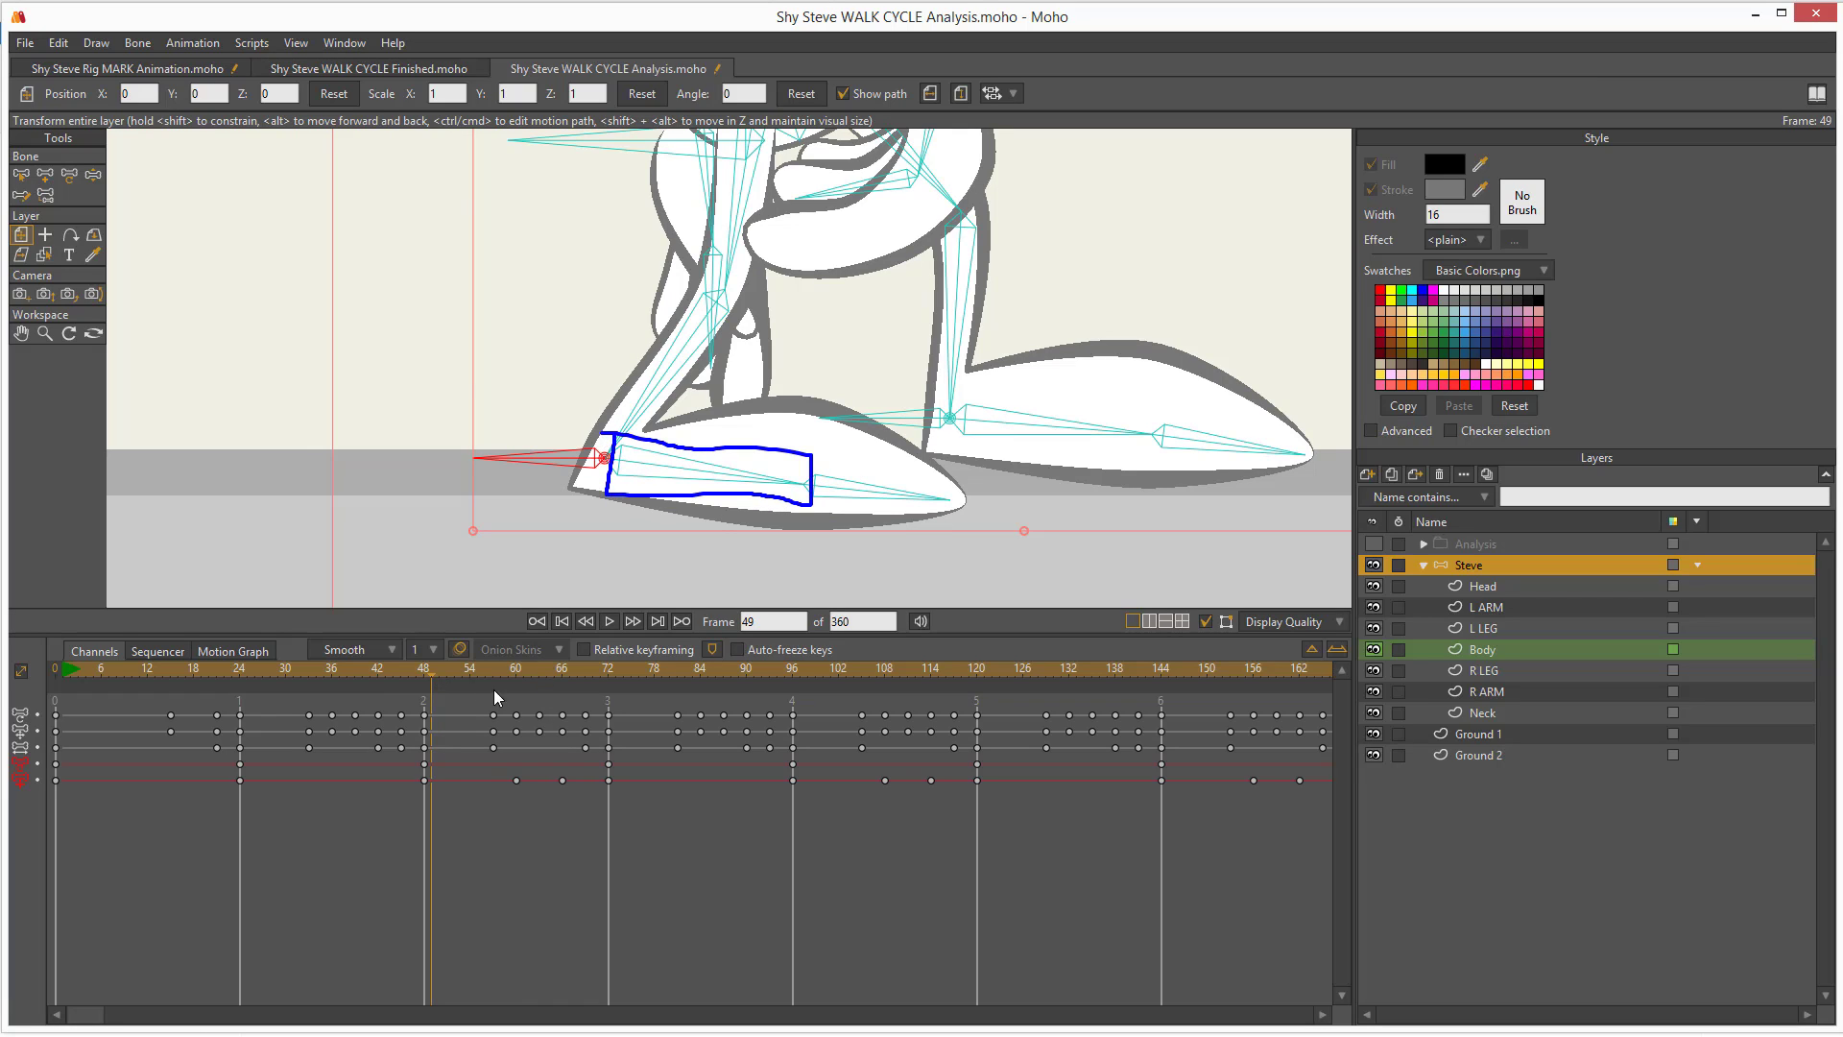
left_click_drag(436, 668, 513, 672)
mouse_move(690, 350)
left_mouse_down()
mouse_move(674, 468)
mouse_move(698, 485)
mouse_move(733, 465)
mouse_move(684, 357)
mouse_move(793, 449)
mouse_move(808, 440)
mouse_move(799, 462)
mouse_move(761, 452)
left_mouse_up()
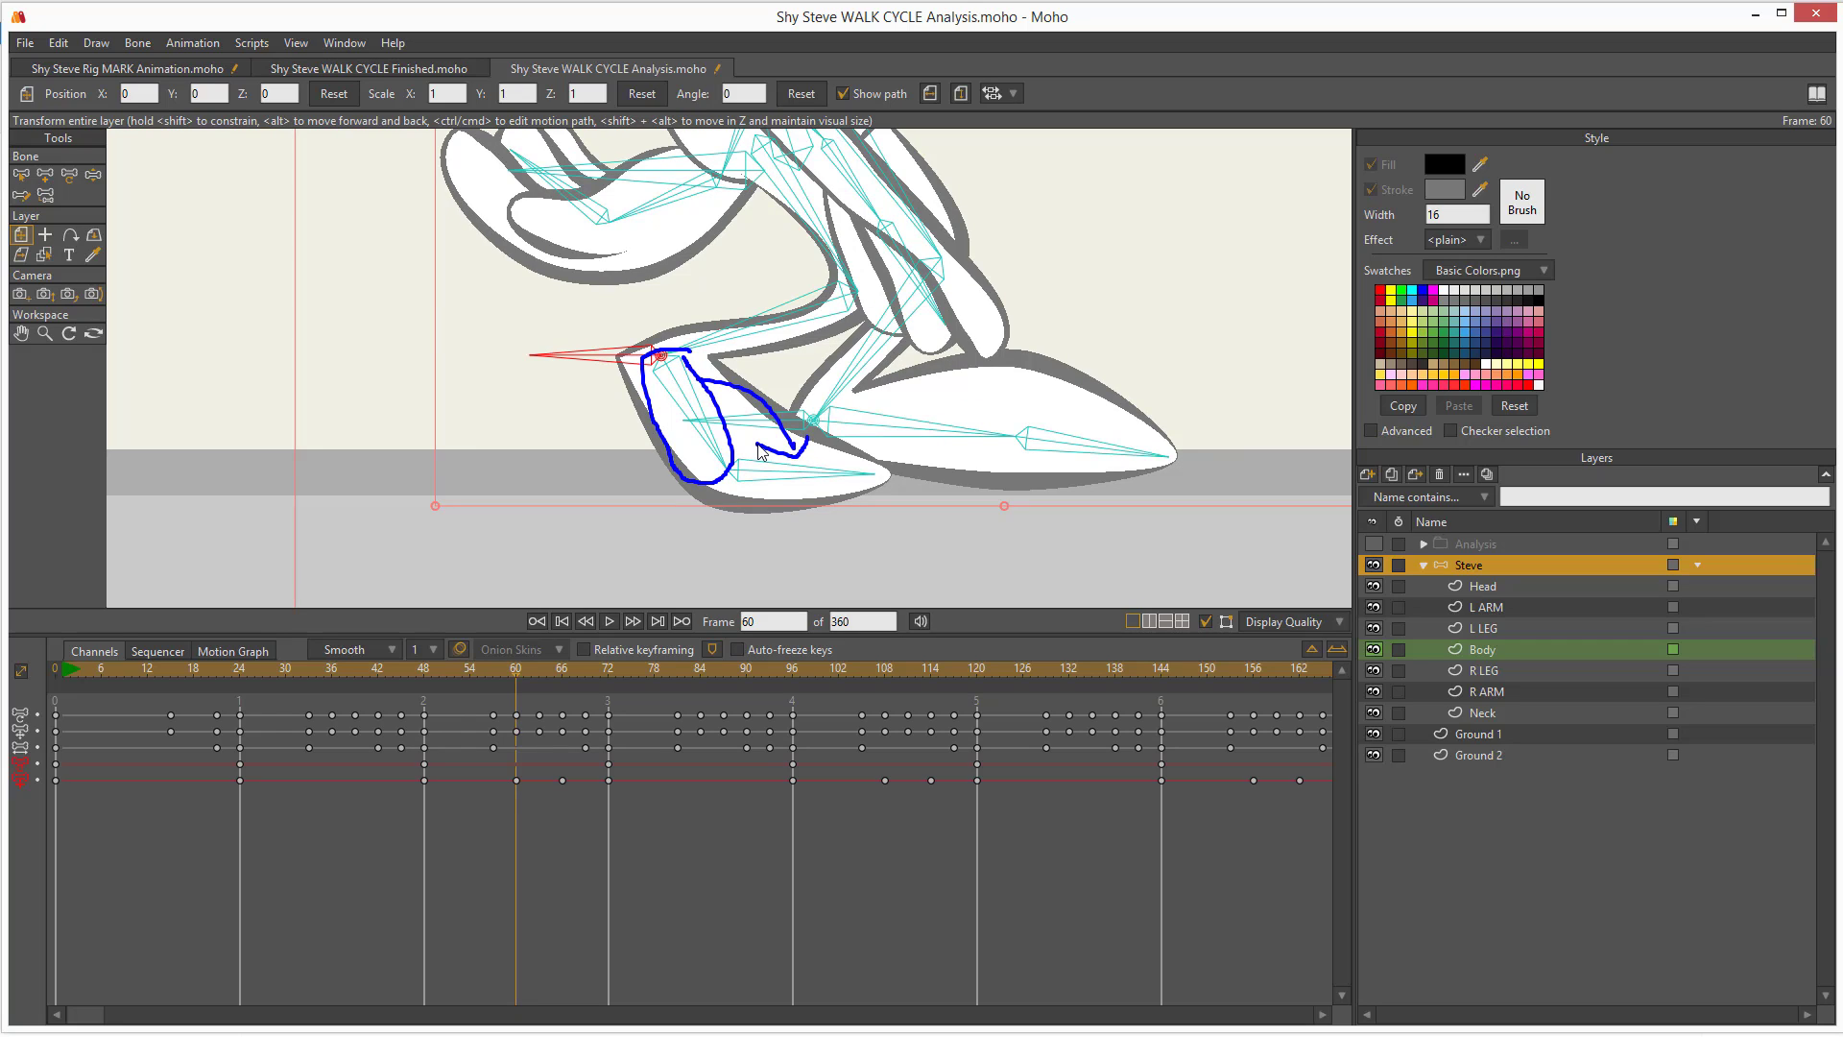
key("Escape")
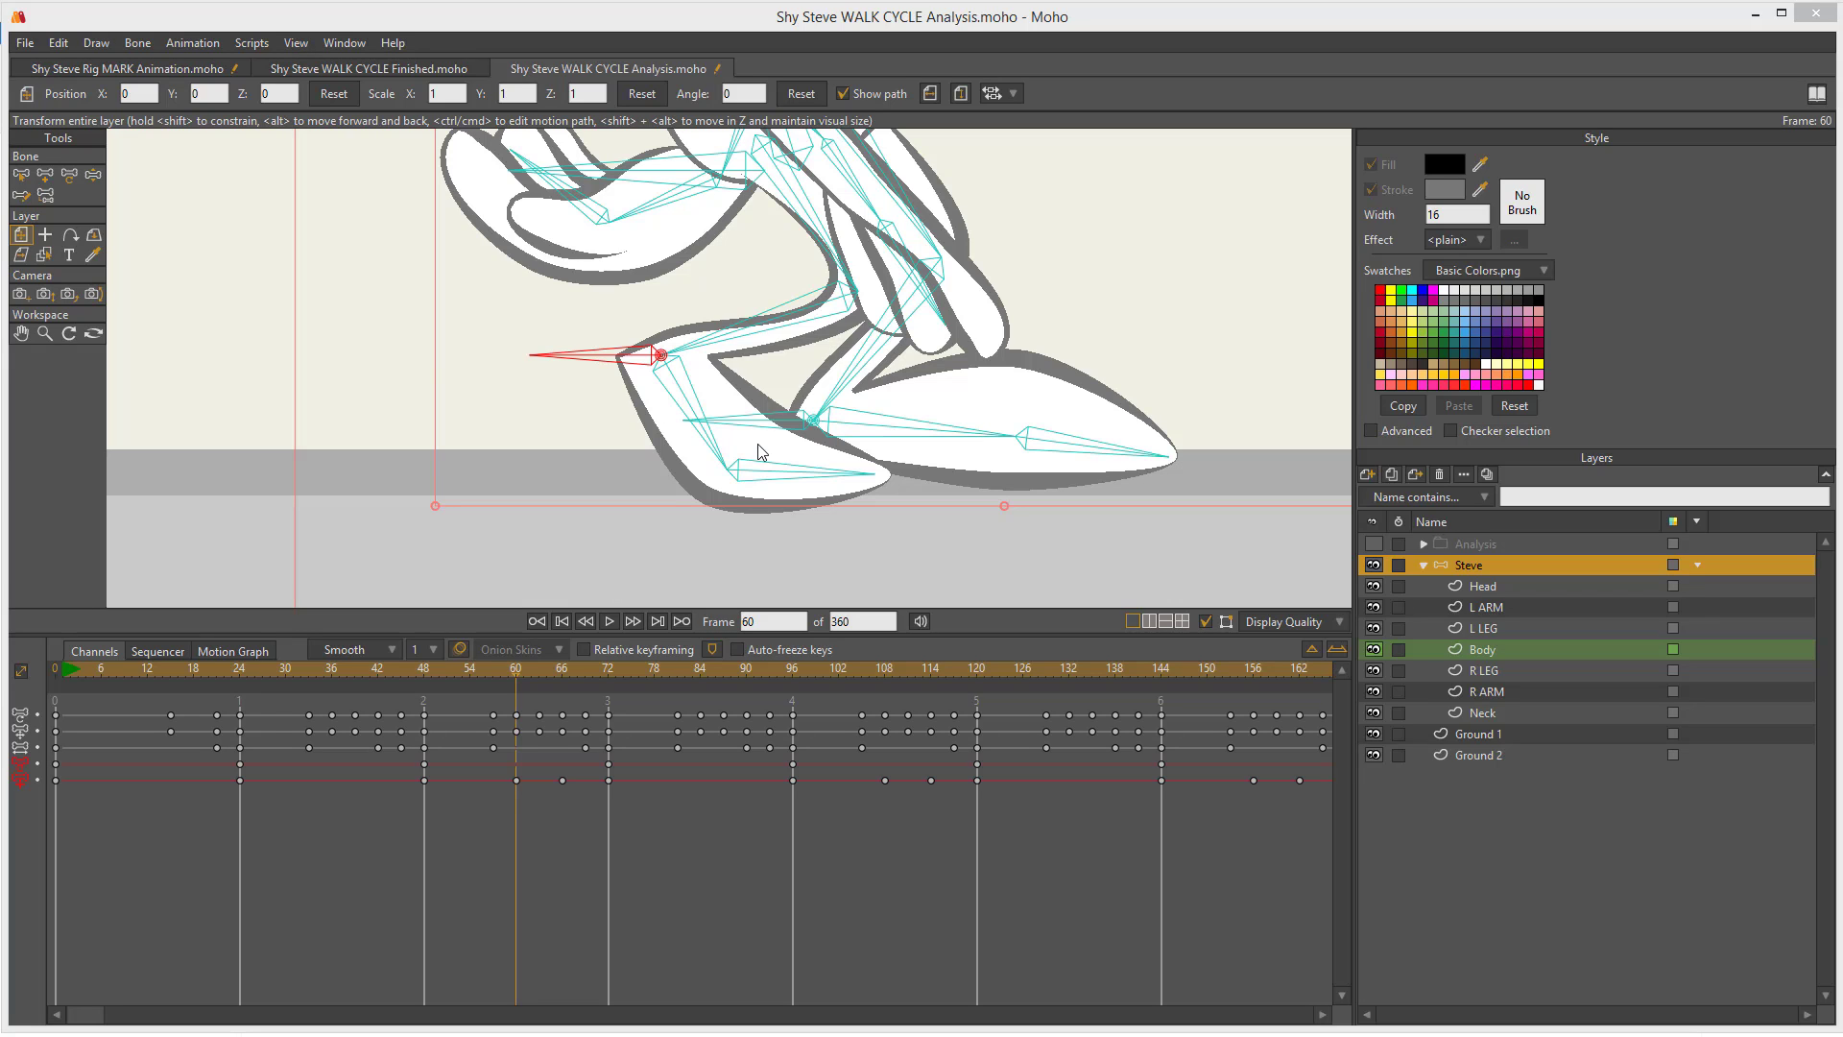
- Return to Shy Steve Rig MARK Animation and add scale keyframes for the near foot's two bones at frame 24
left_click(186, 69)
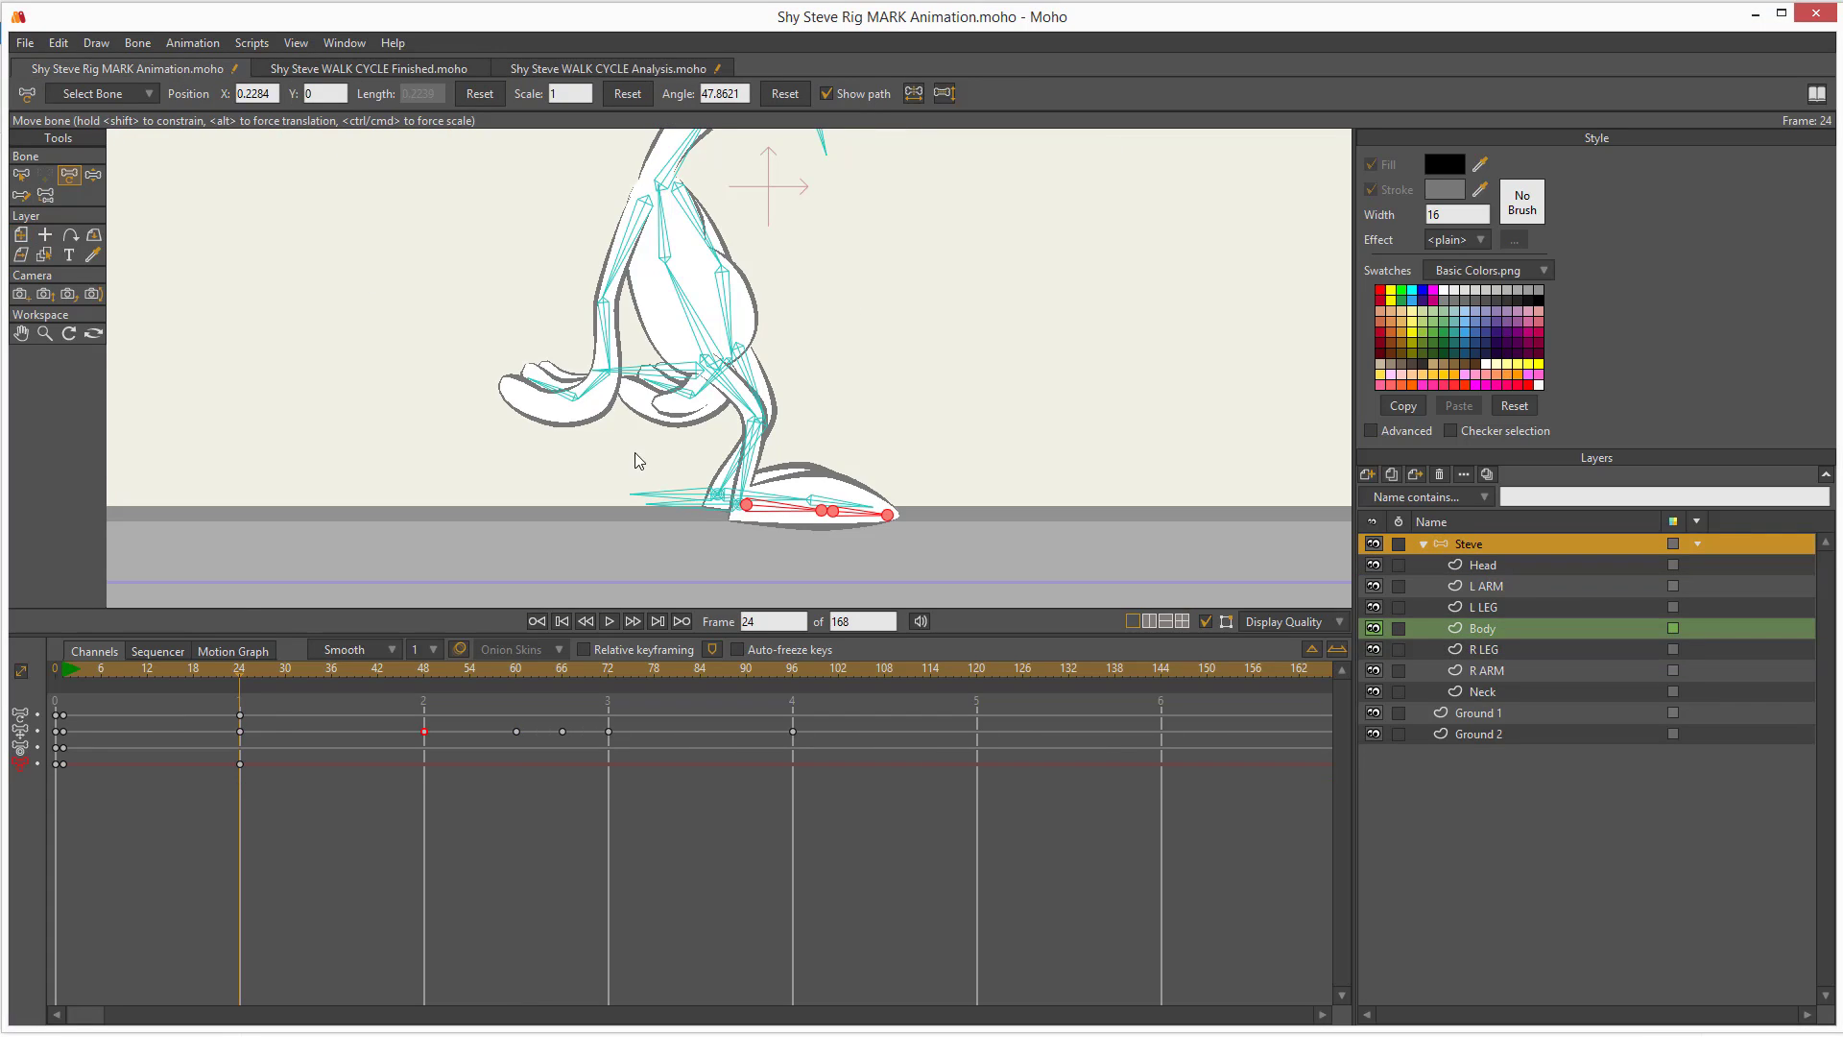
key("ctrl")
left_click(778, 516)
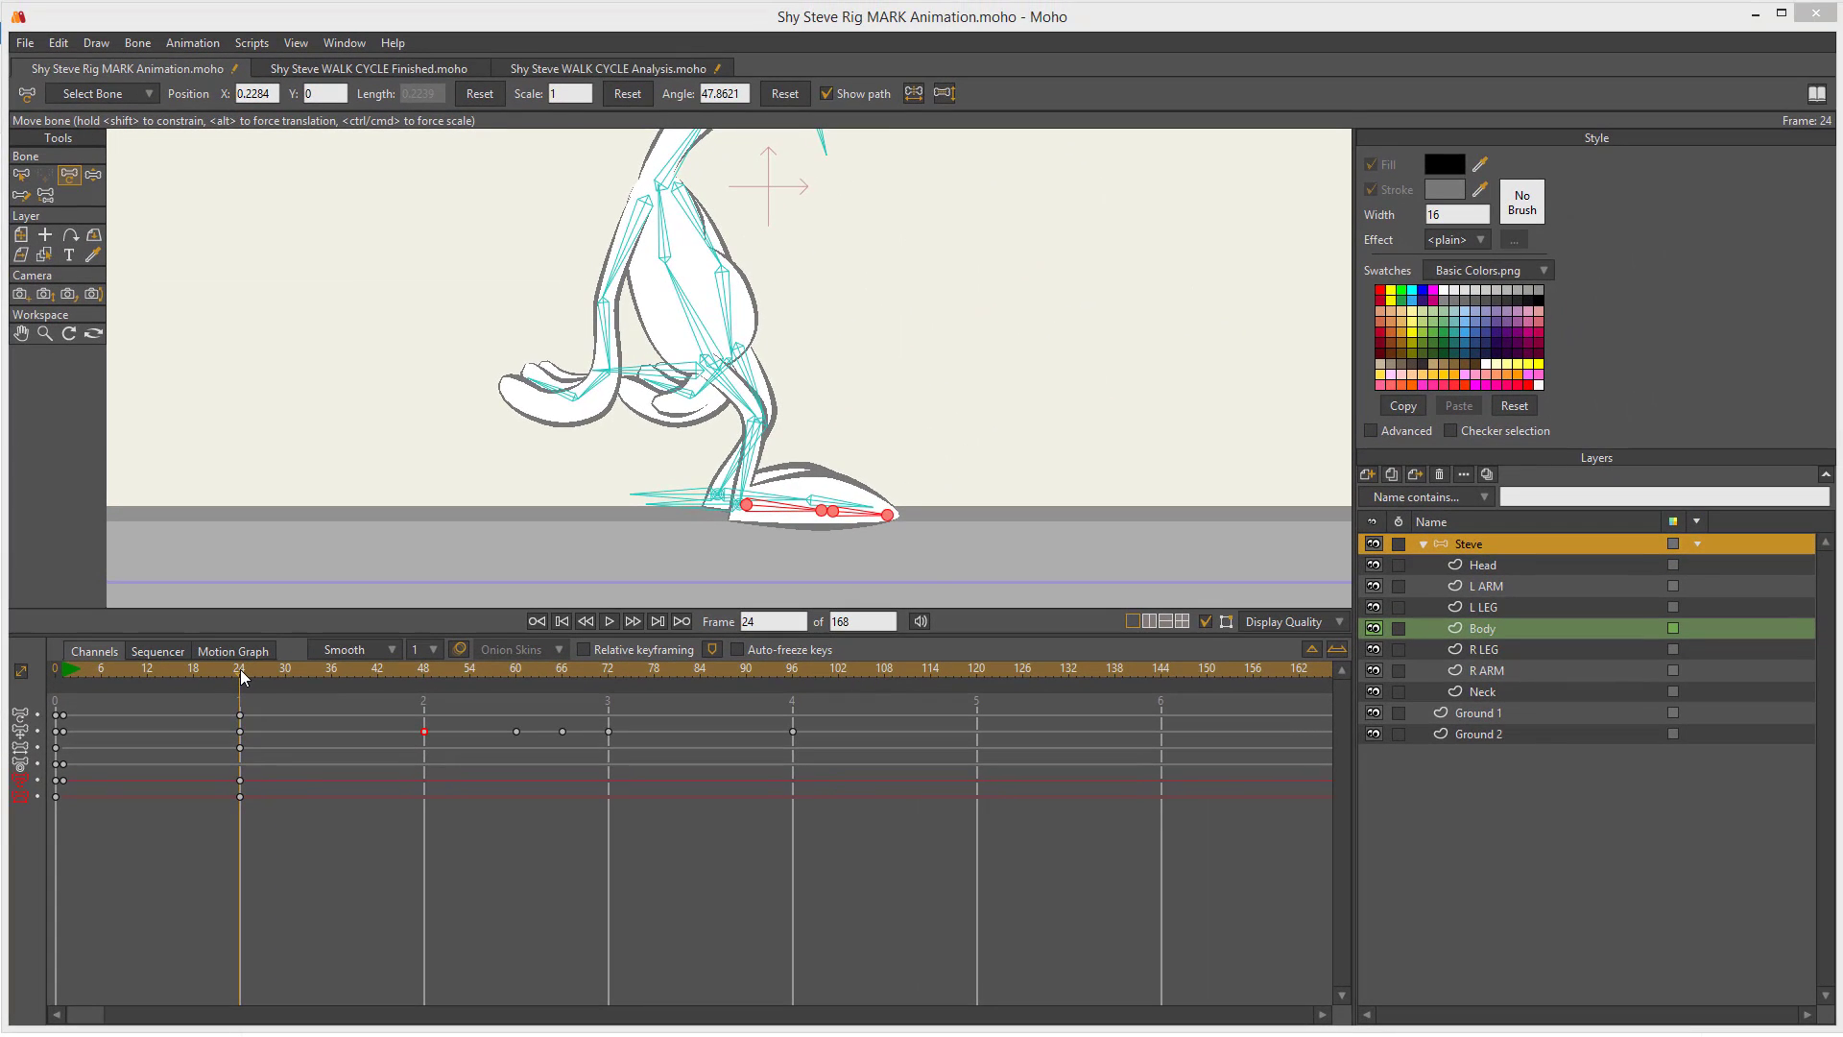
- Copy the near foot bones' angle and scale keyframes from frame 24 to frame 48
left_click(405, 487)
left_click_drag(269, 677, 425, 681)
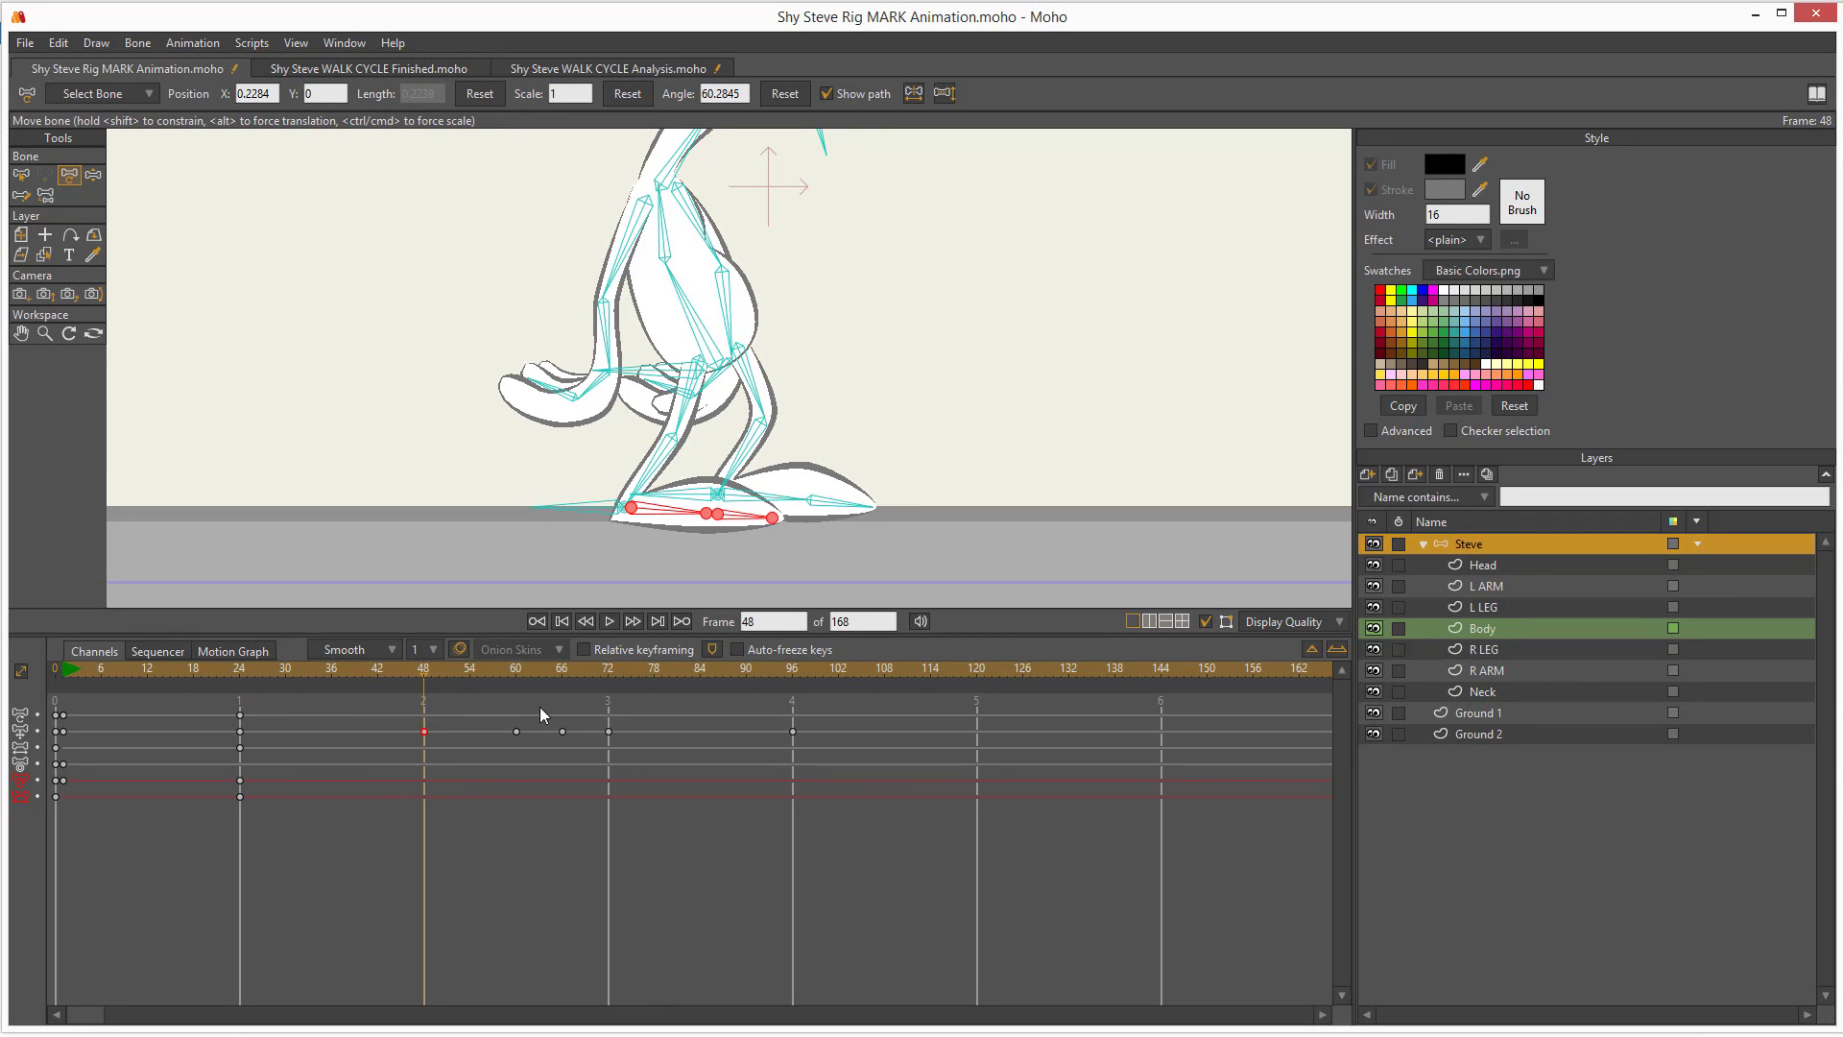
left_click_drag(298, 829, 211, 775)
- At frame 60, bend the near foot, rotating its rear bone to about 102° at about 0.74 scale and leveling the toe bone
left_click_drag(490, 668, 518, 666)
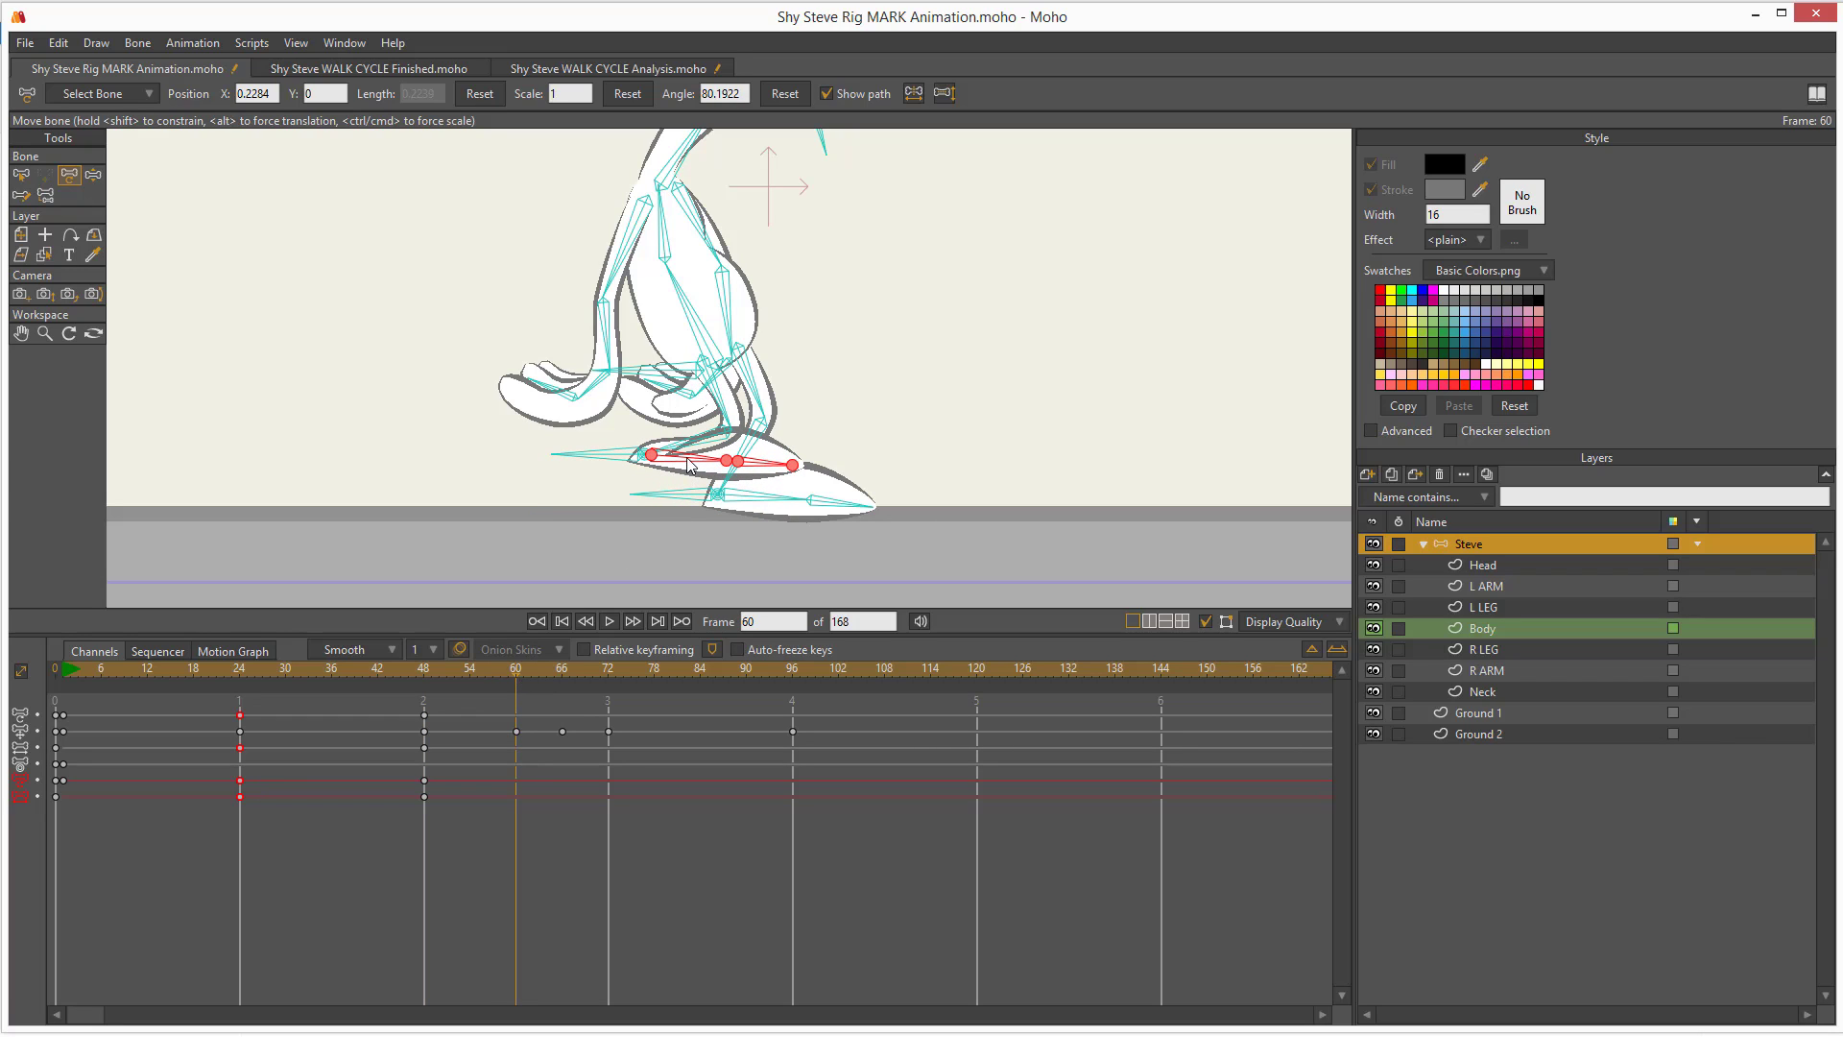
left_click_drag(690, 465, 891, 418)
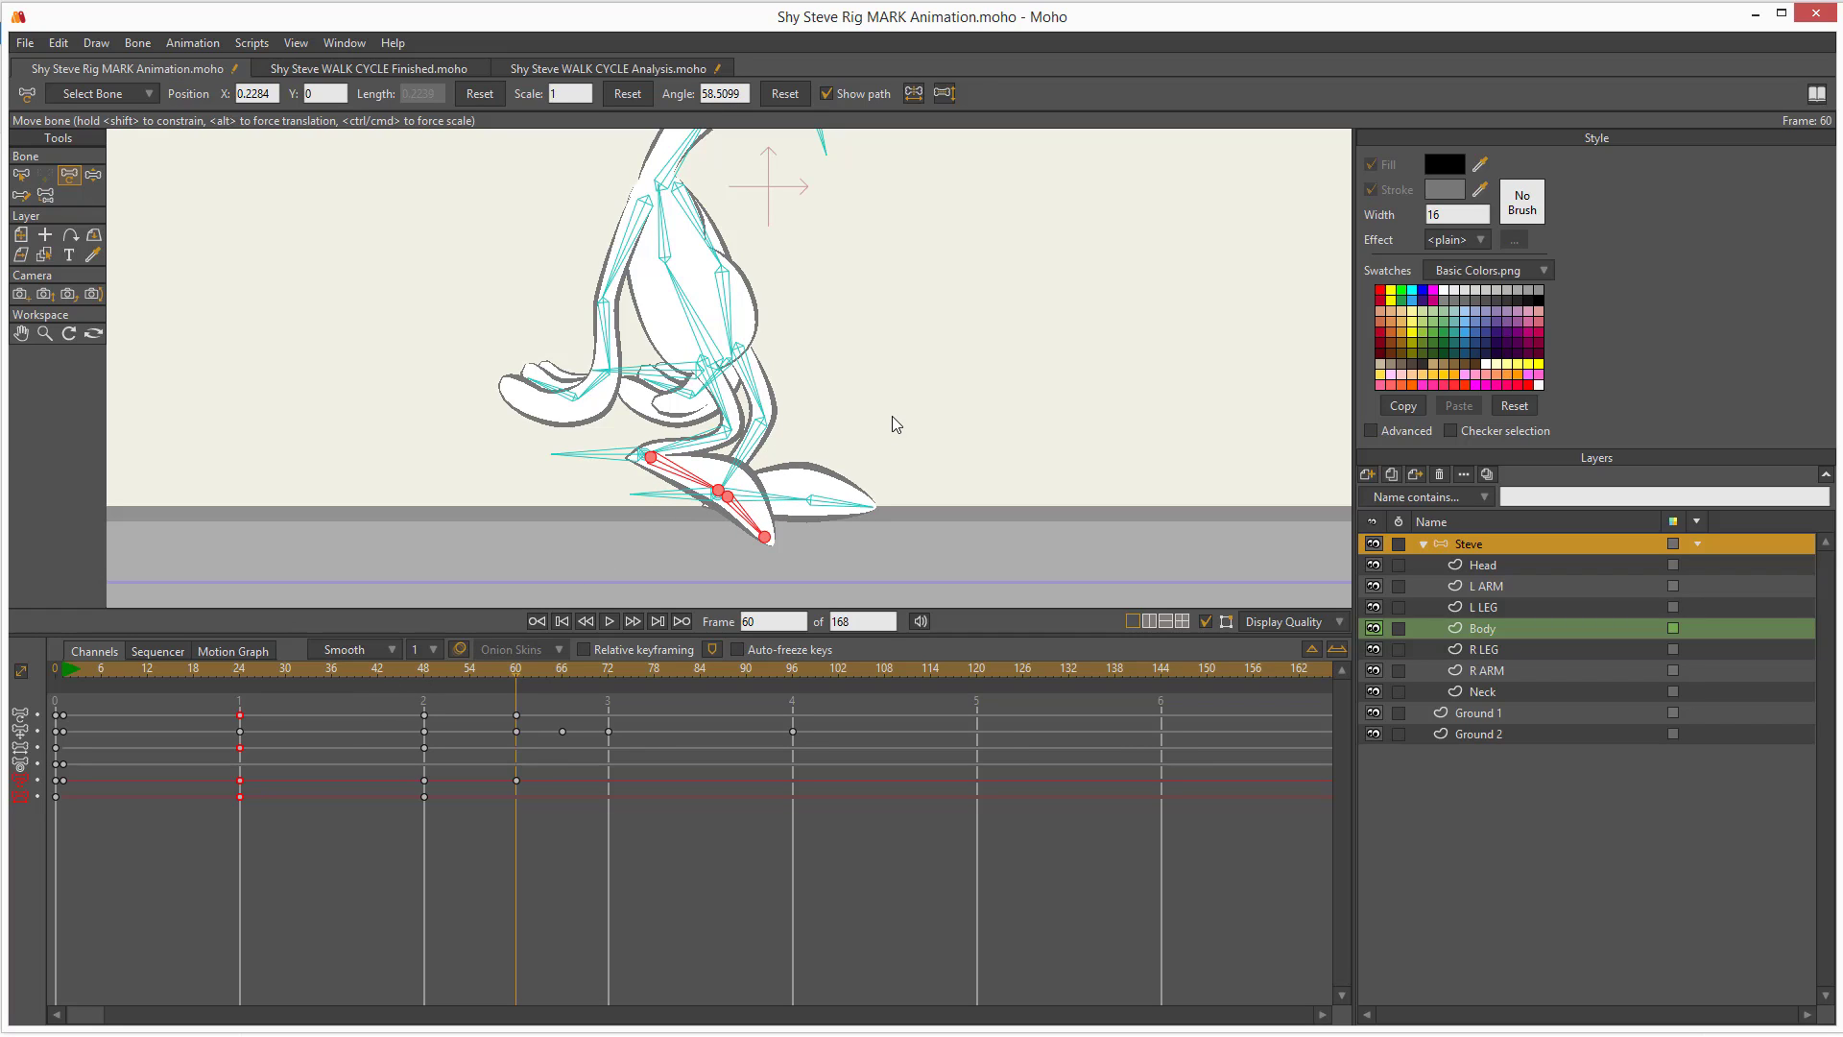
key("b")
left_click(893, 423)
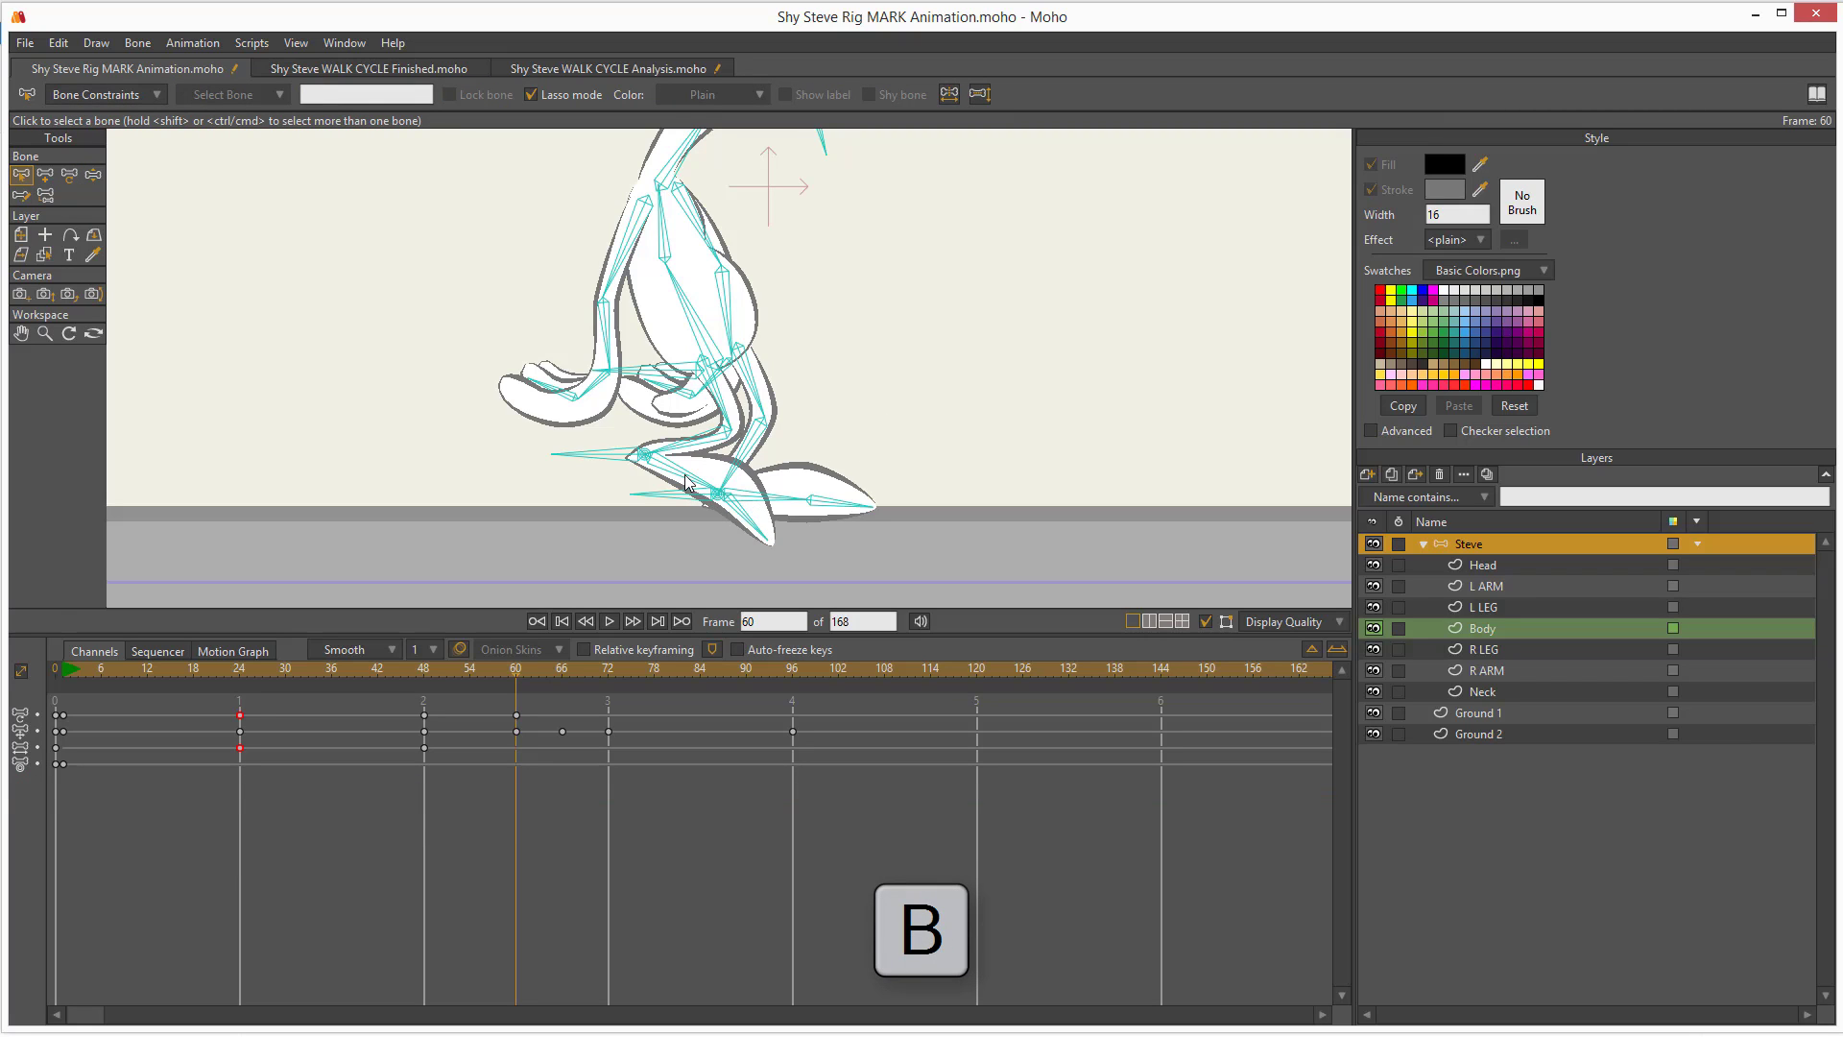
key("t")
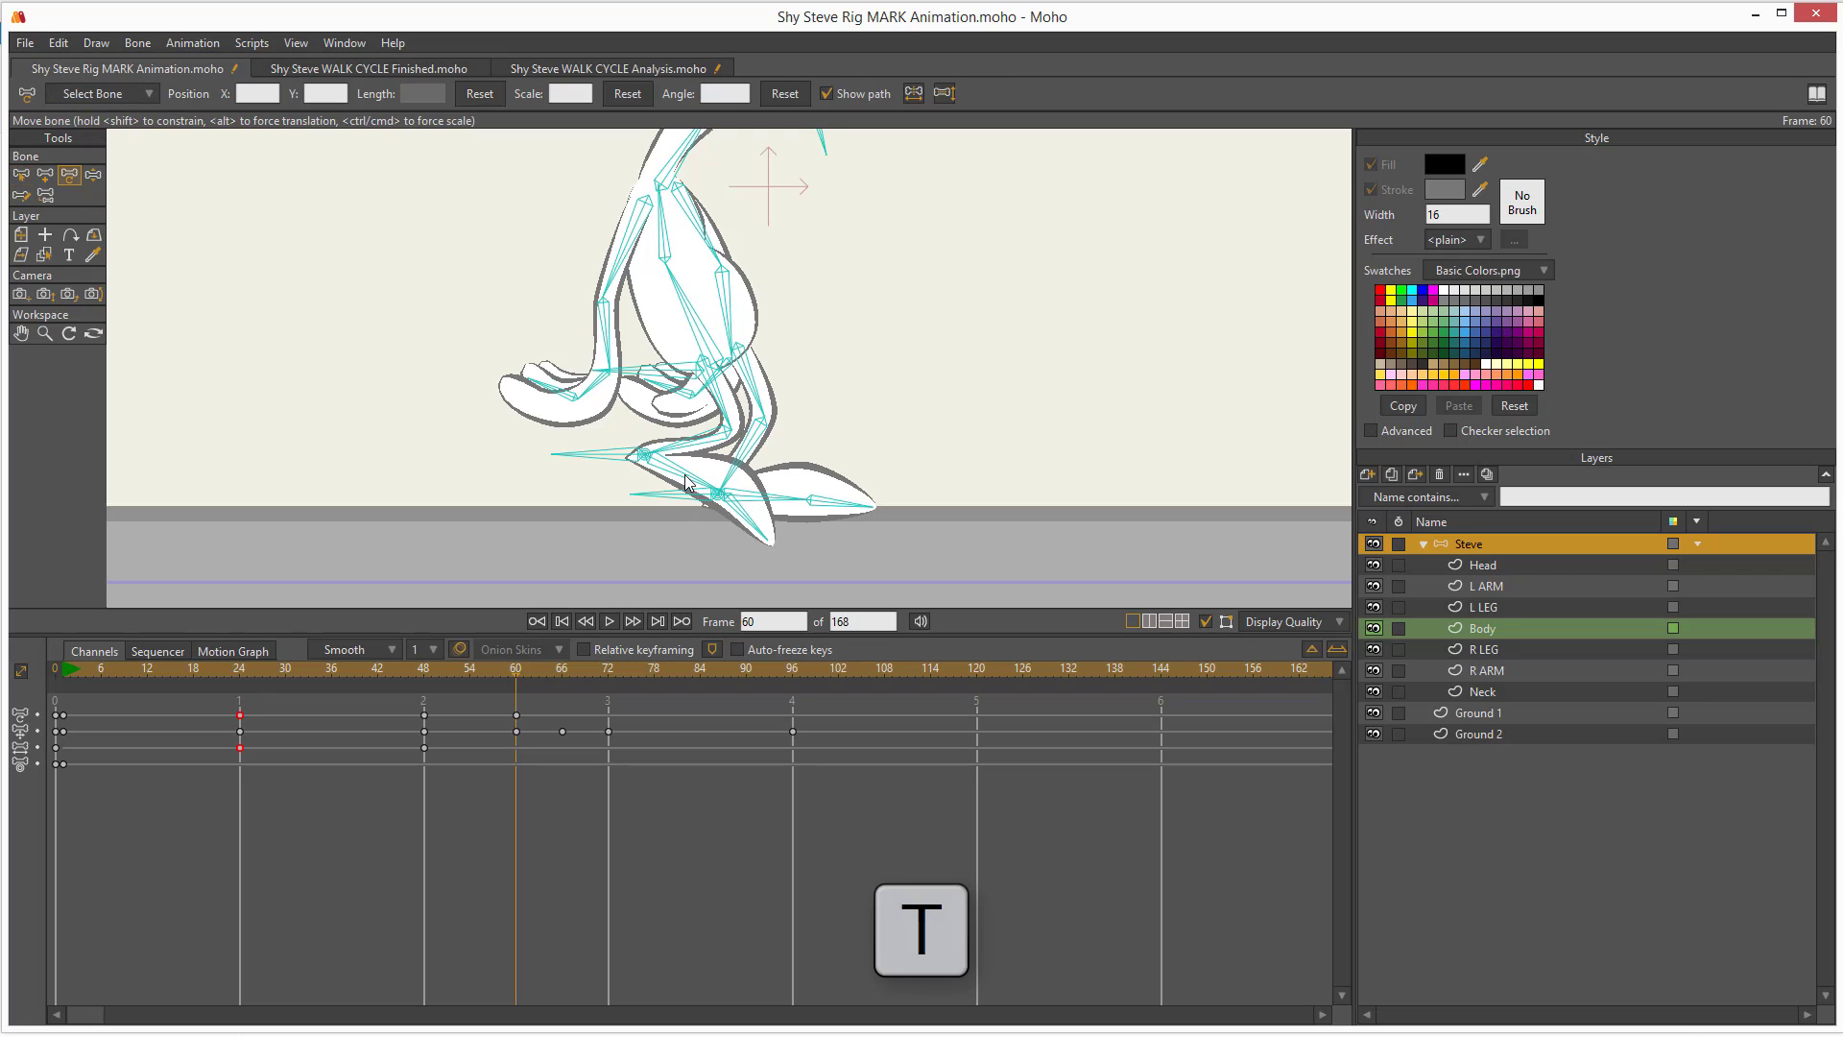
left_click(677, 477)
mouse_move(677, 477)
left_mouse_down()
mouse_move(645, 495)
mouse_move(670, 497)
mouse_move(638, 443)
mouse_move(683, 526)
mouse_move(658, 475)
mouse_move(678, 516)
mouse_move(724, 520)
mouse_move(576, 524)
left_mouse_up()
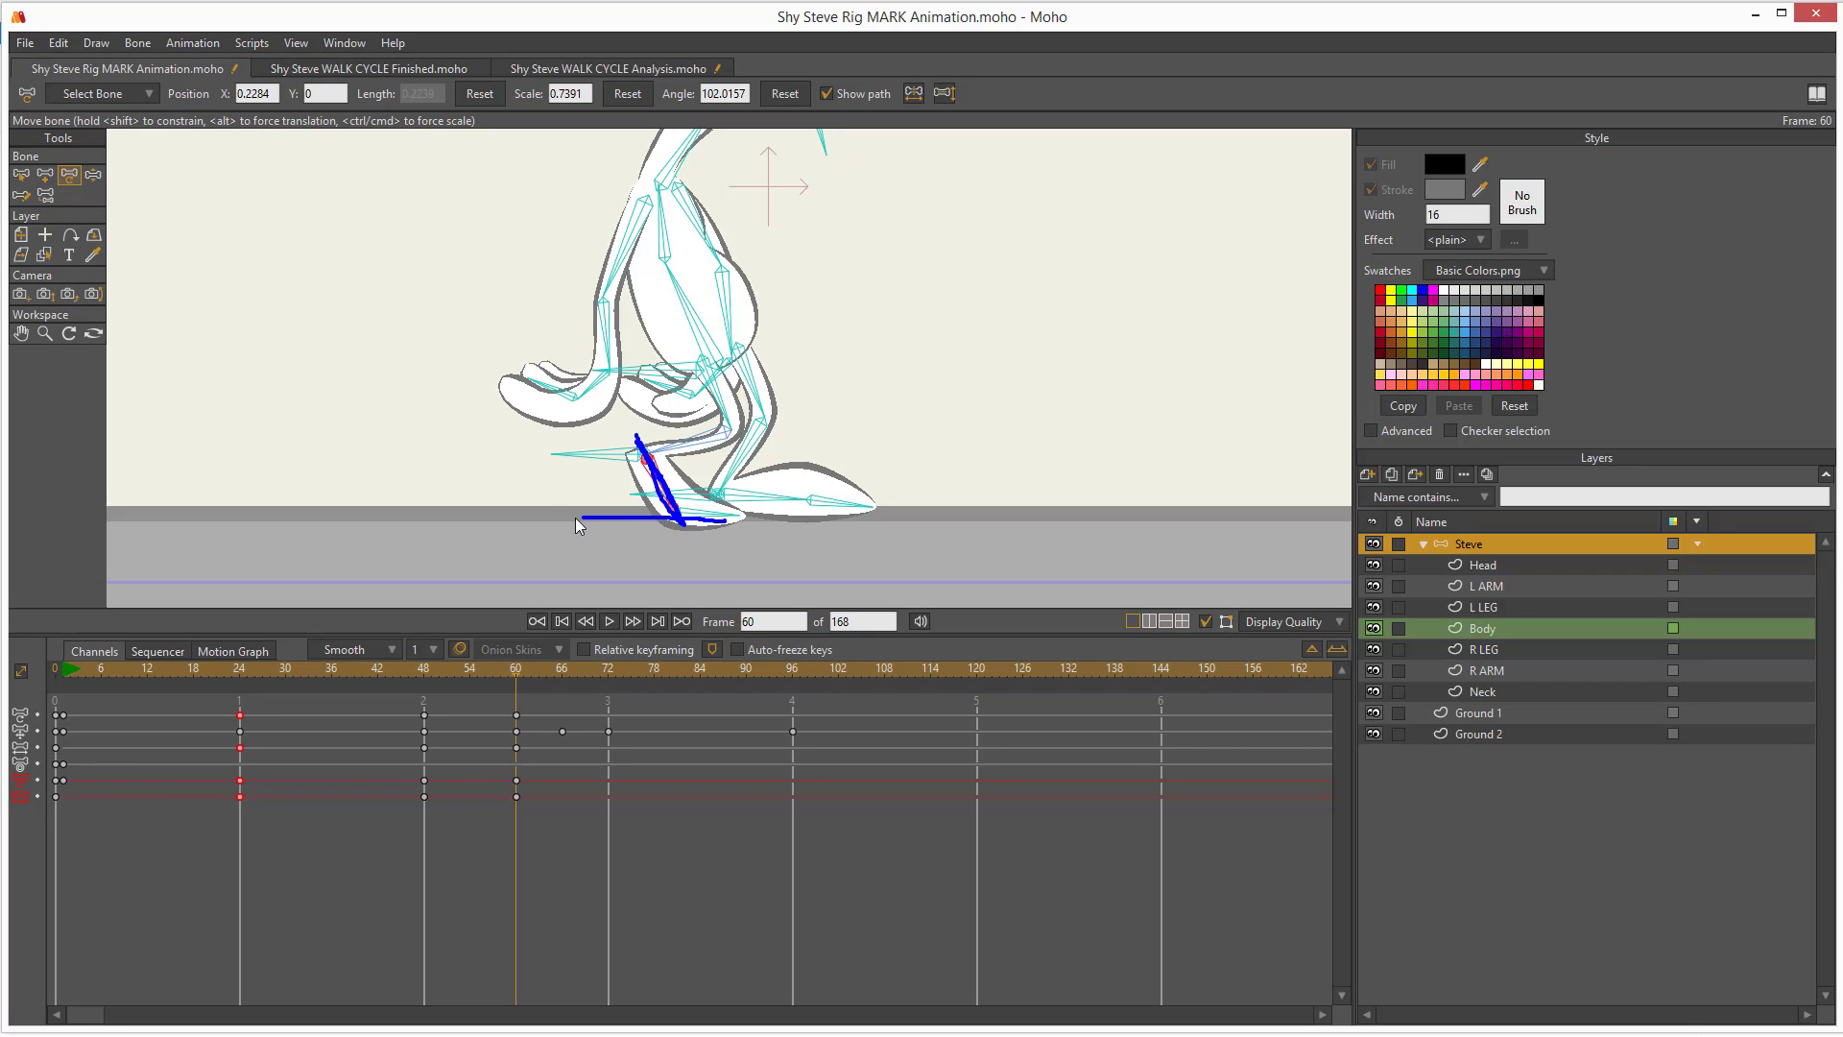
mouse_move(693, 521)
left_mouse_down()
mouse_move(734, 526)
mouse_move(680, 426)
mouse_move(683, 386)
left_mouse_up()
key("Escape")
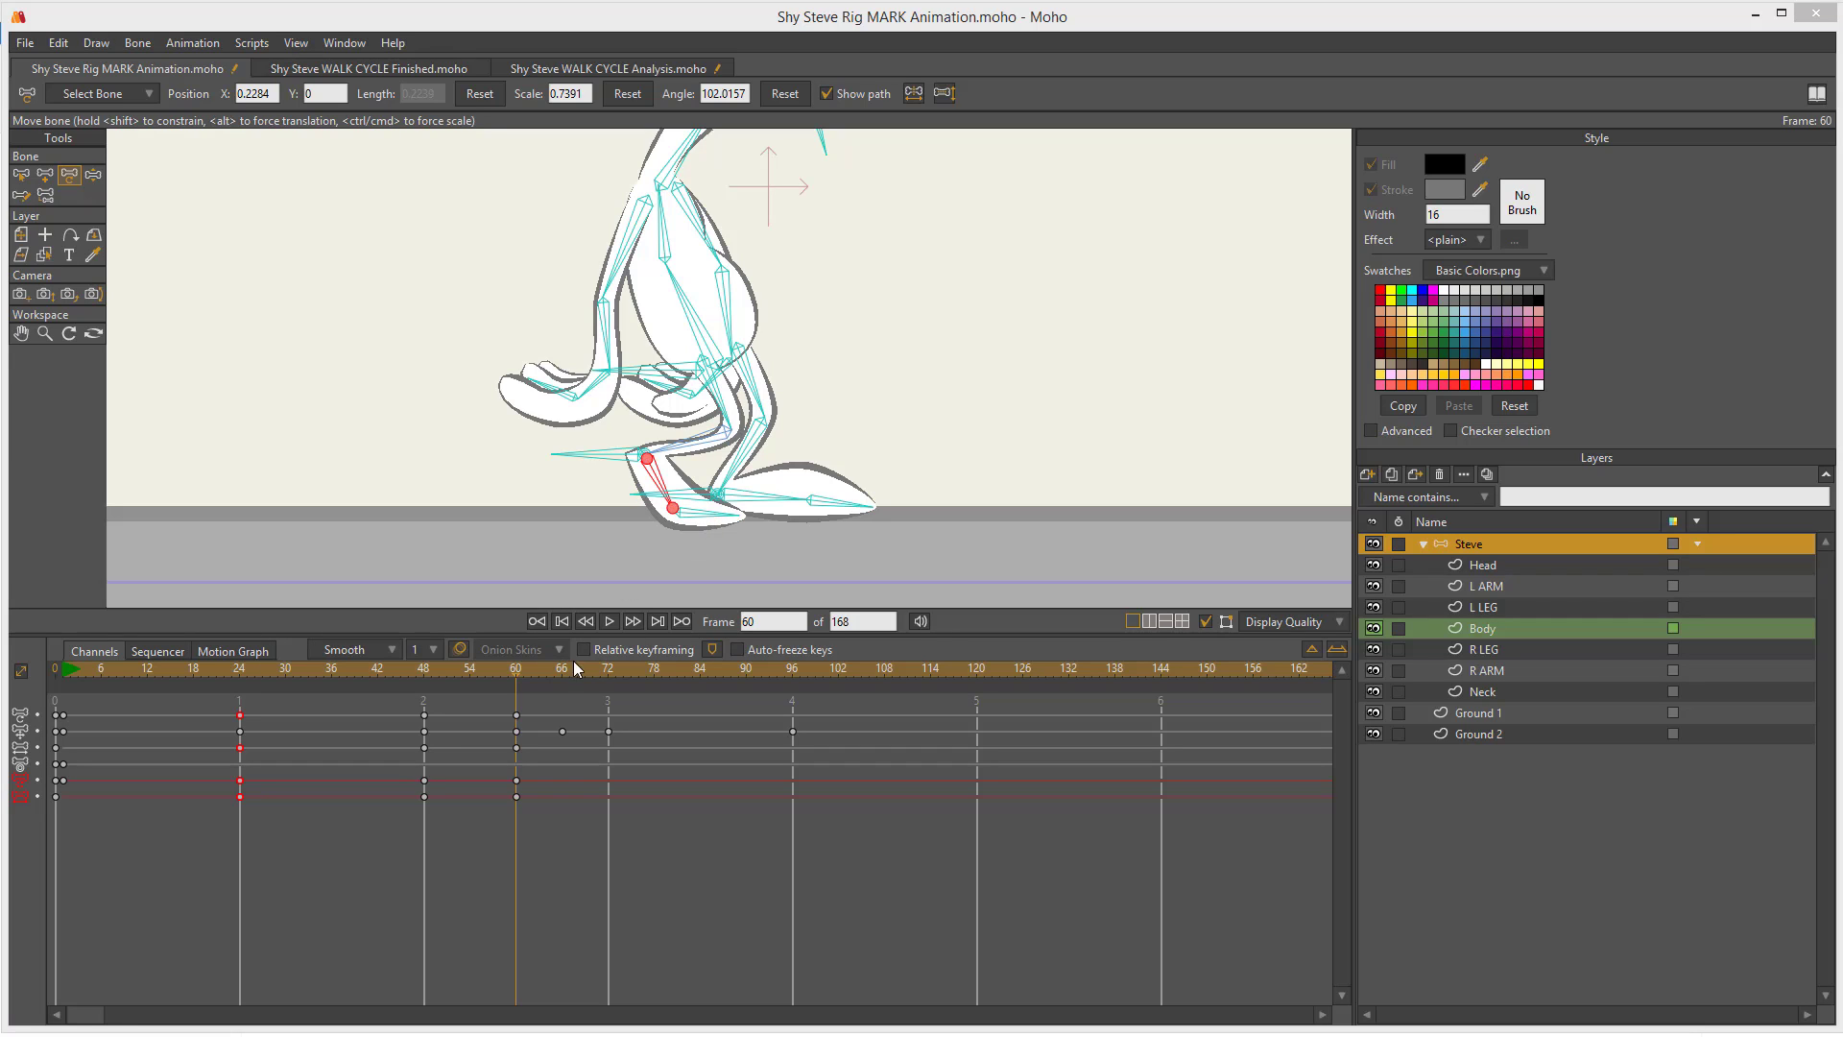
- At frame 66, rotate the near foot's rear bone up to level and angle the toe bone to about -4.5°
left_click_drag(522, 670, 562, 672)
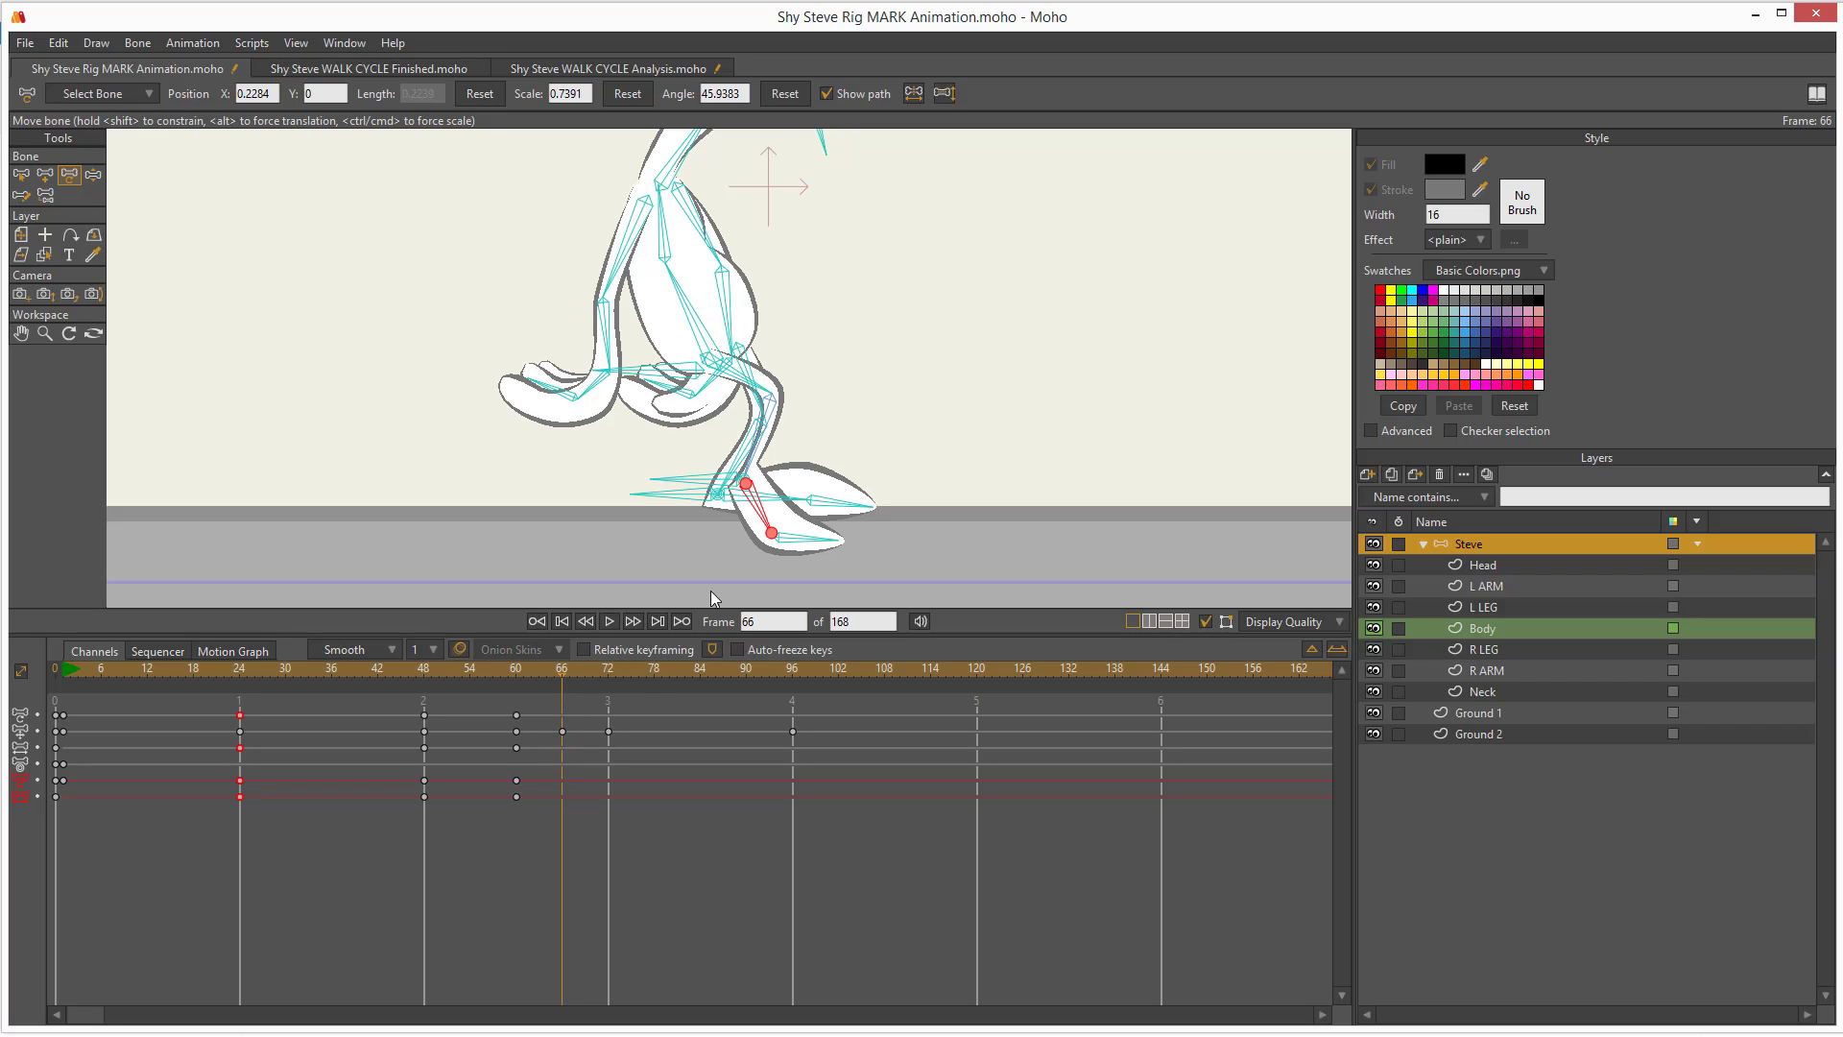
left_click_drag(759, 519, 835, 488)
left_click(760, 496)
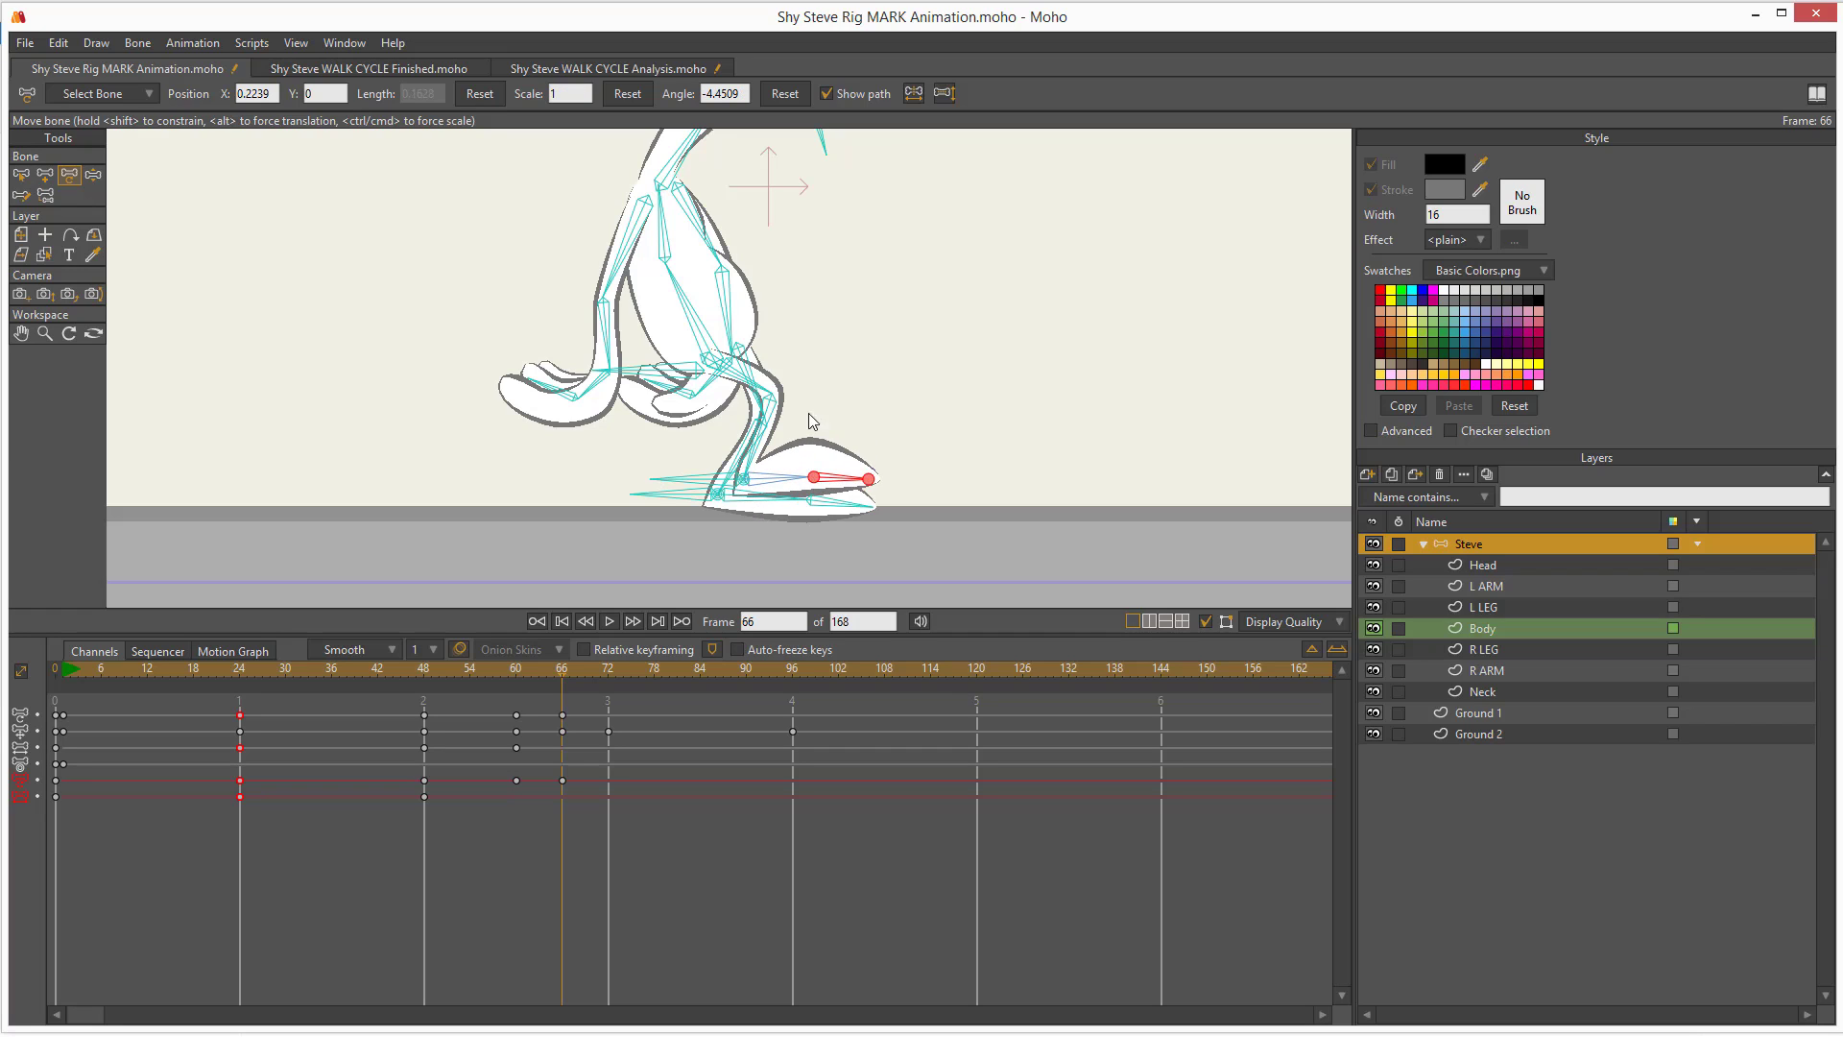
left_click(718, 544)
- Go to frame 72 and select both bones of the near foot with the Select Bone tool
left_click_drag(514, 680, 611, 669)
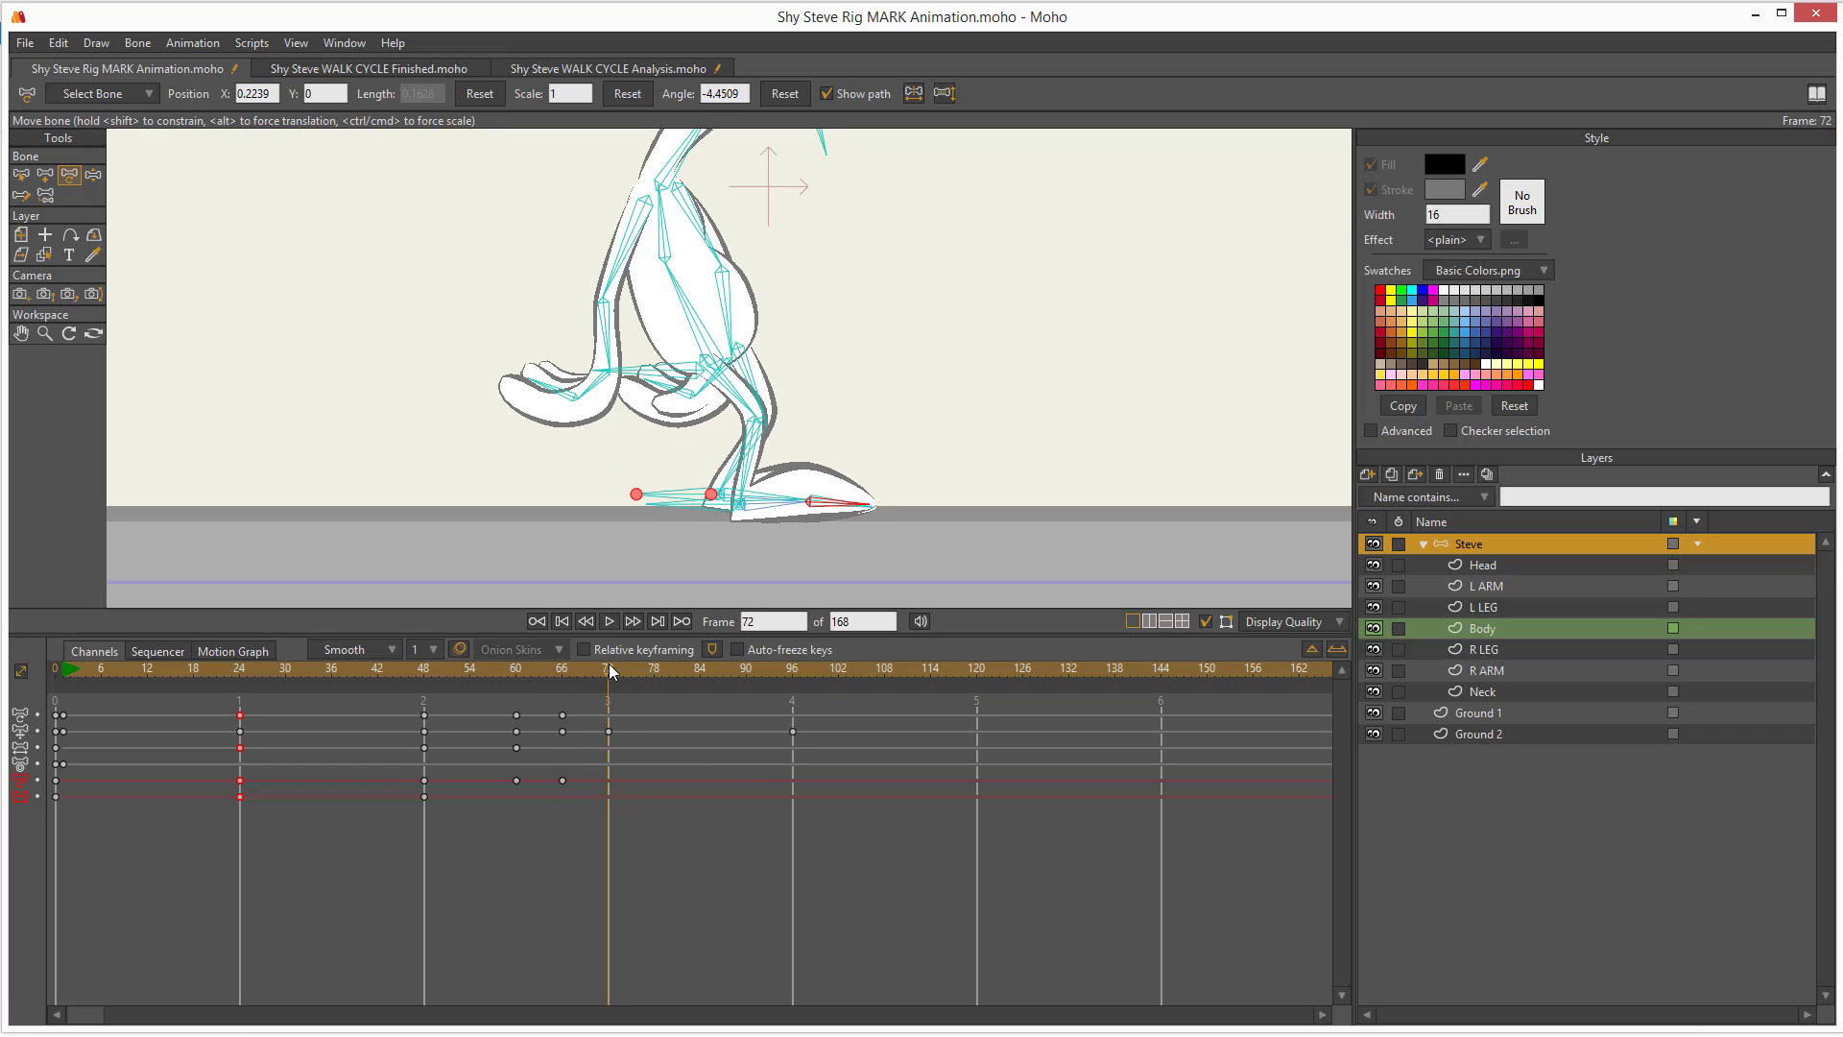
left_click(779, 530)
left_click(634, 603)
left_click(21, 176)
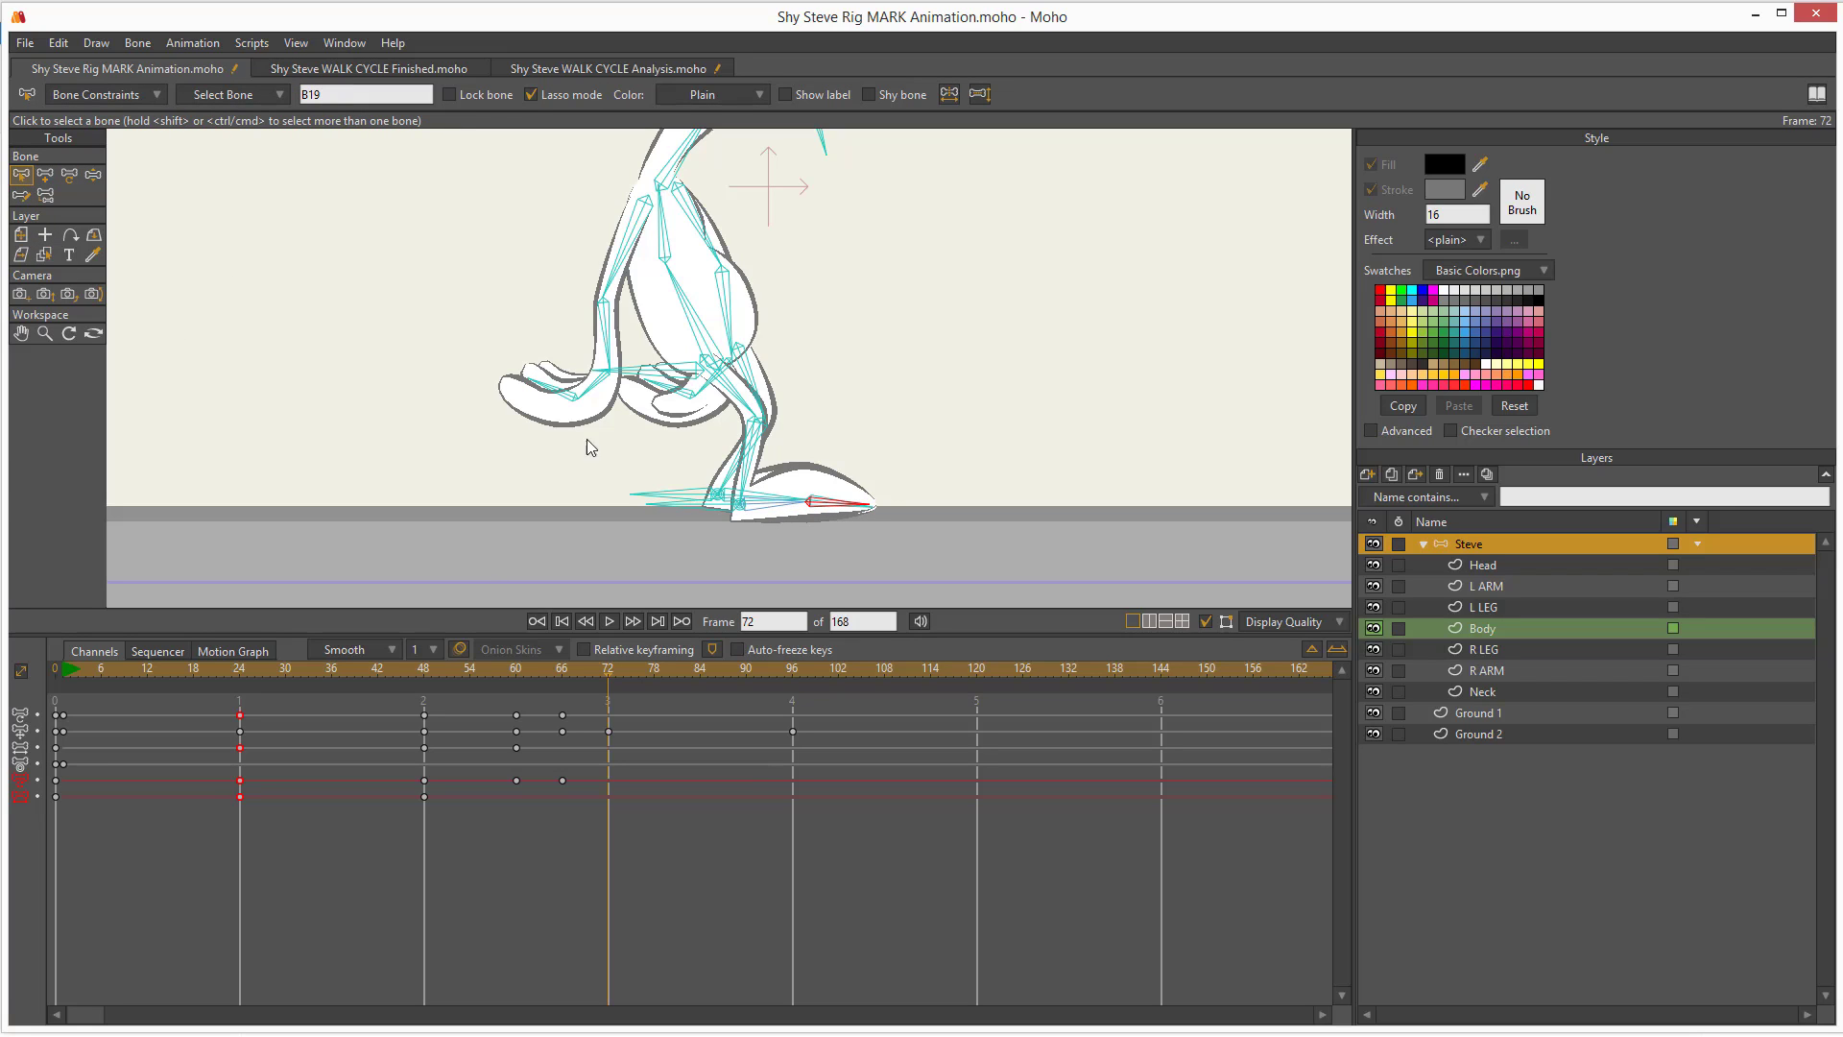
left_click(768, 509)
mouse_move(869, 501)
left_mouse_down()
mouse_move(740, 493)
mouse_move(759, 545)
mouse_move(891, 509)
mouse_move(812, 470)
left_mouse_up()
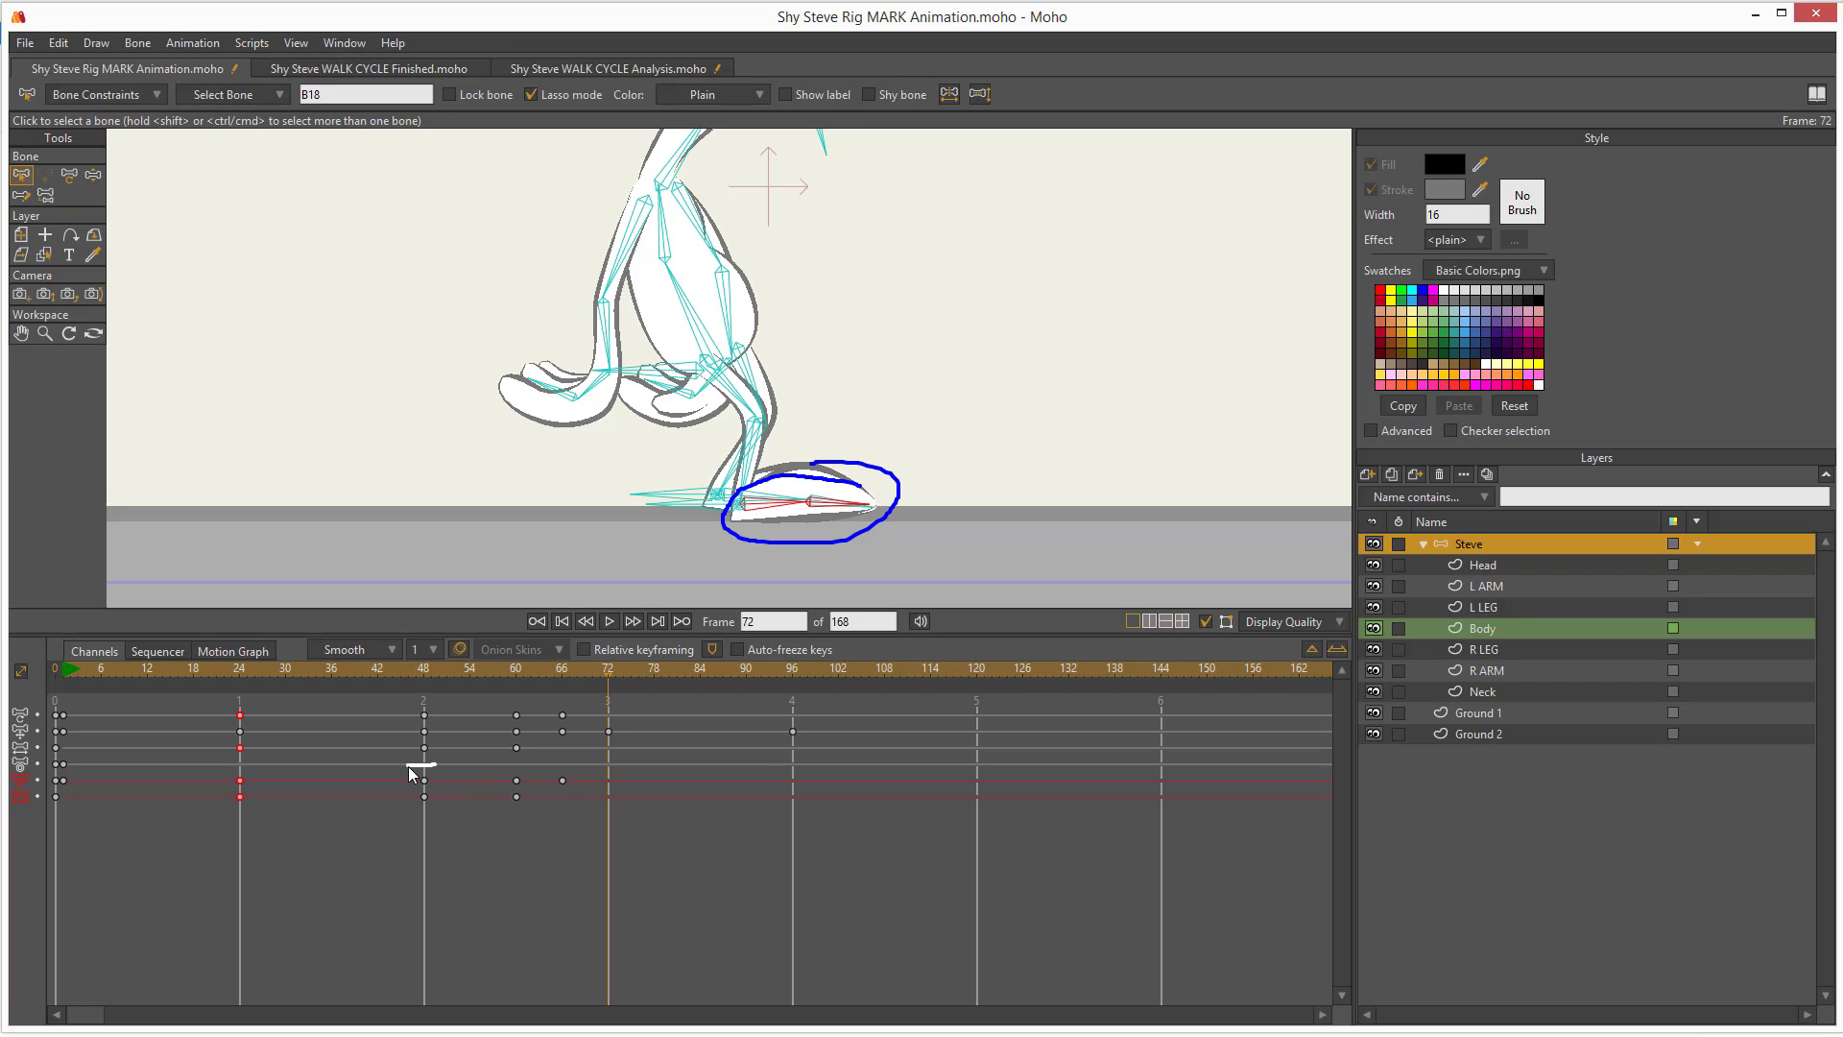
left_click_drag(461, 768, 420, 765)
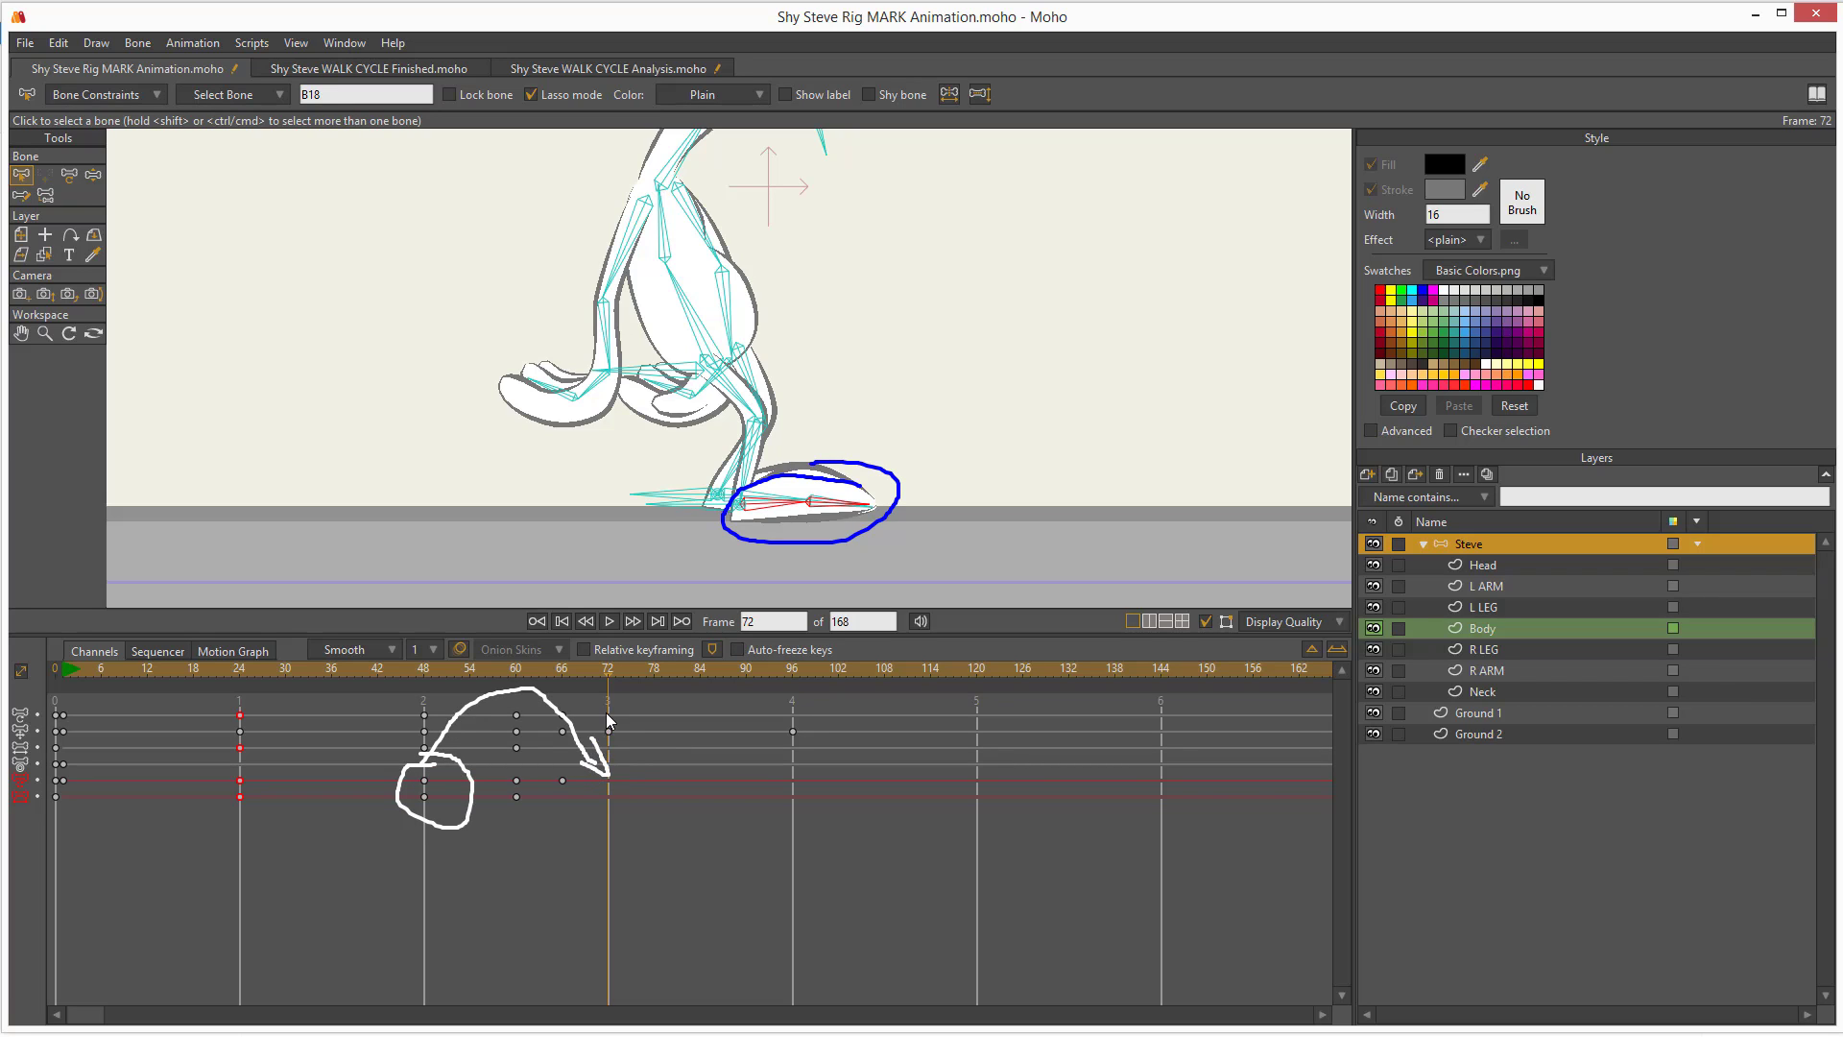
key("Escape")
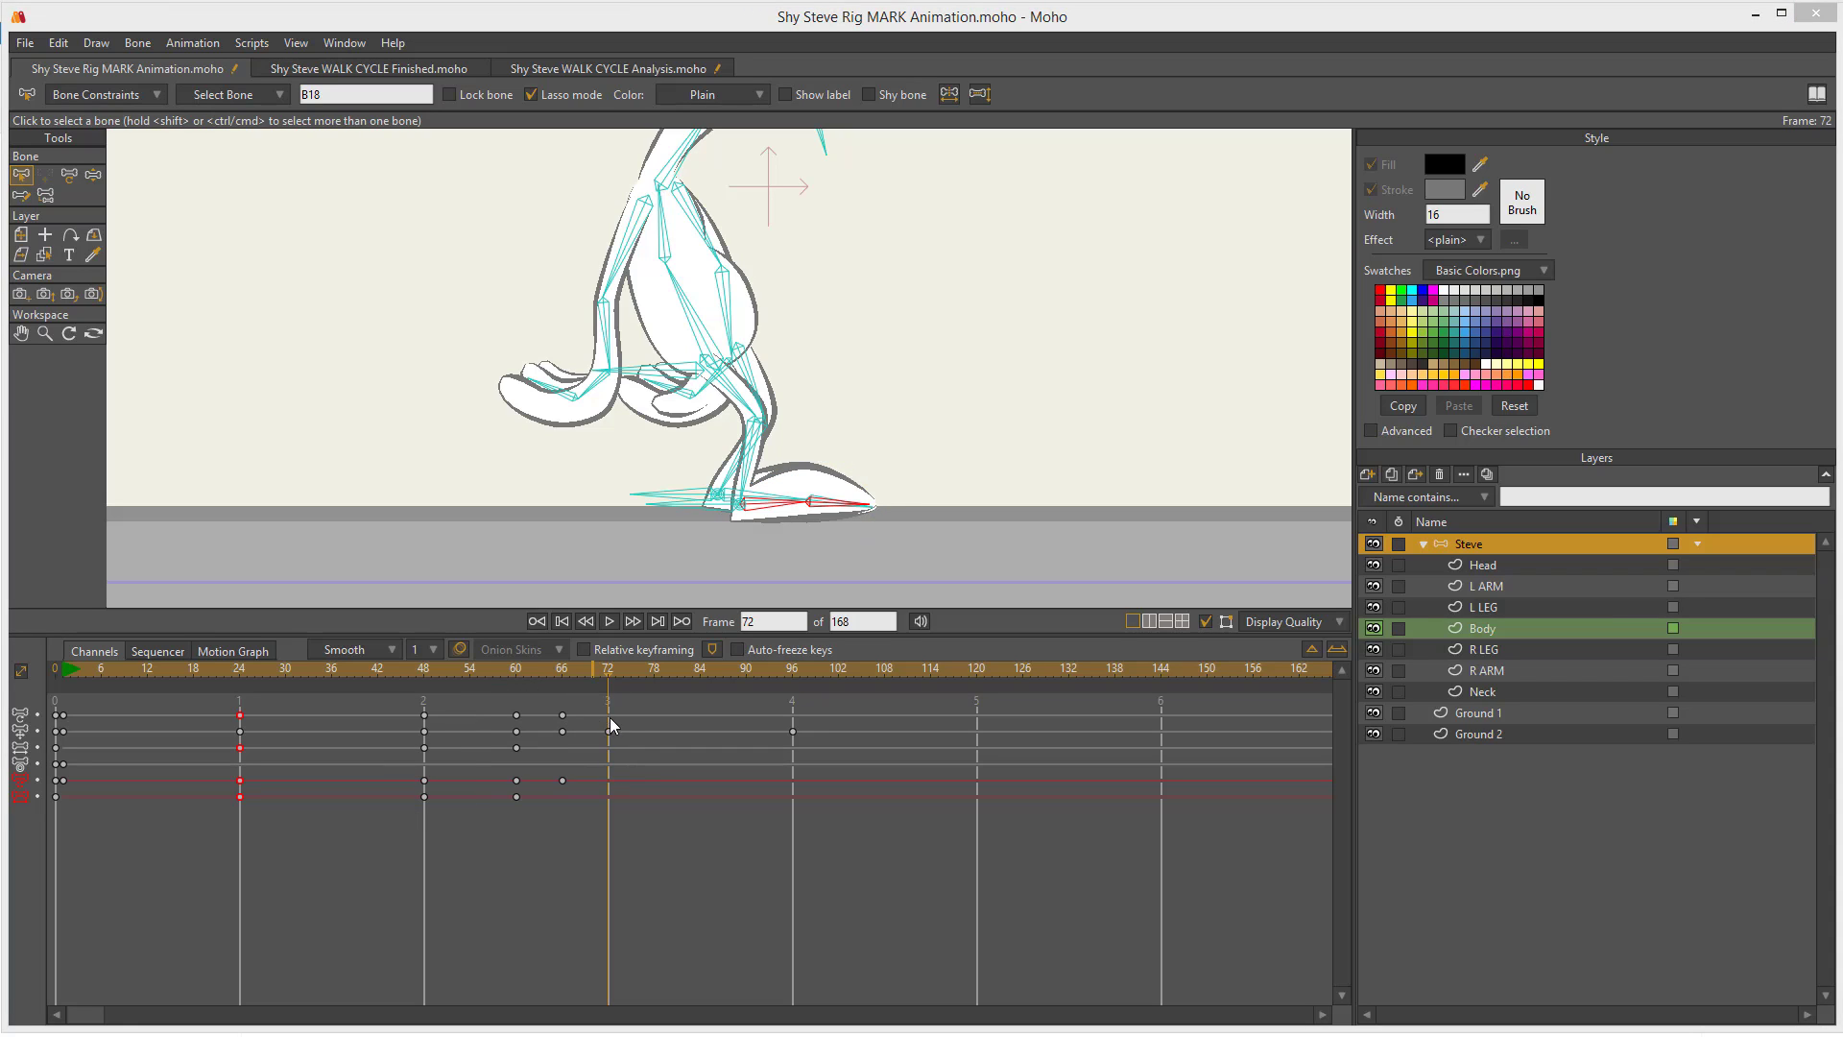
left_click_drag(635, 732, 603, 722)
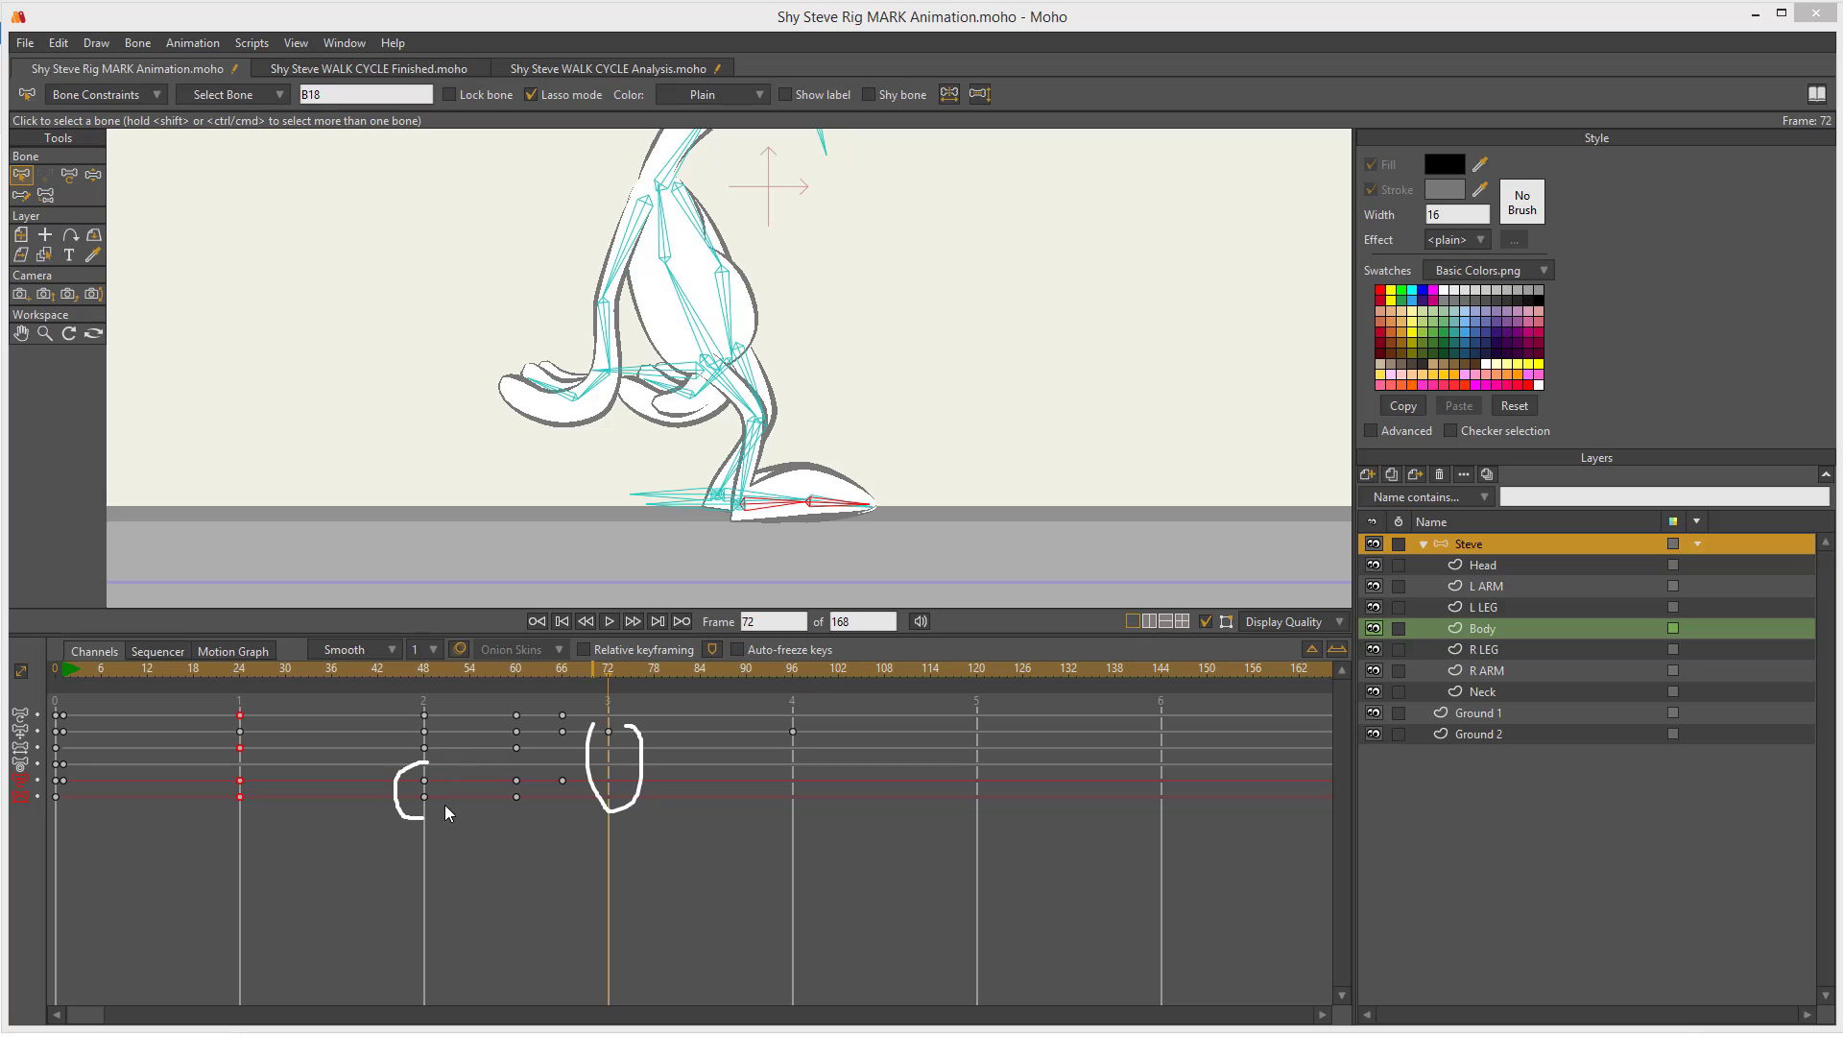
key("Escape")
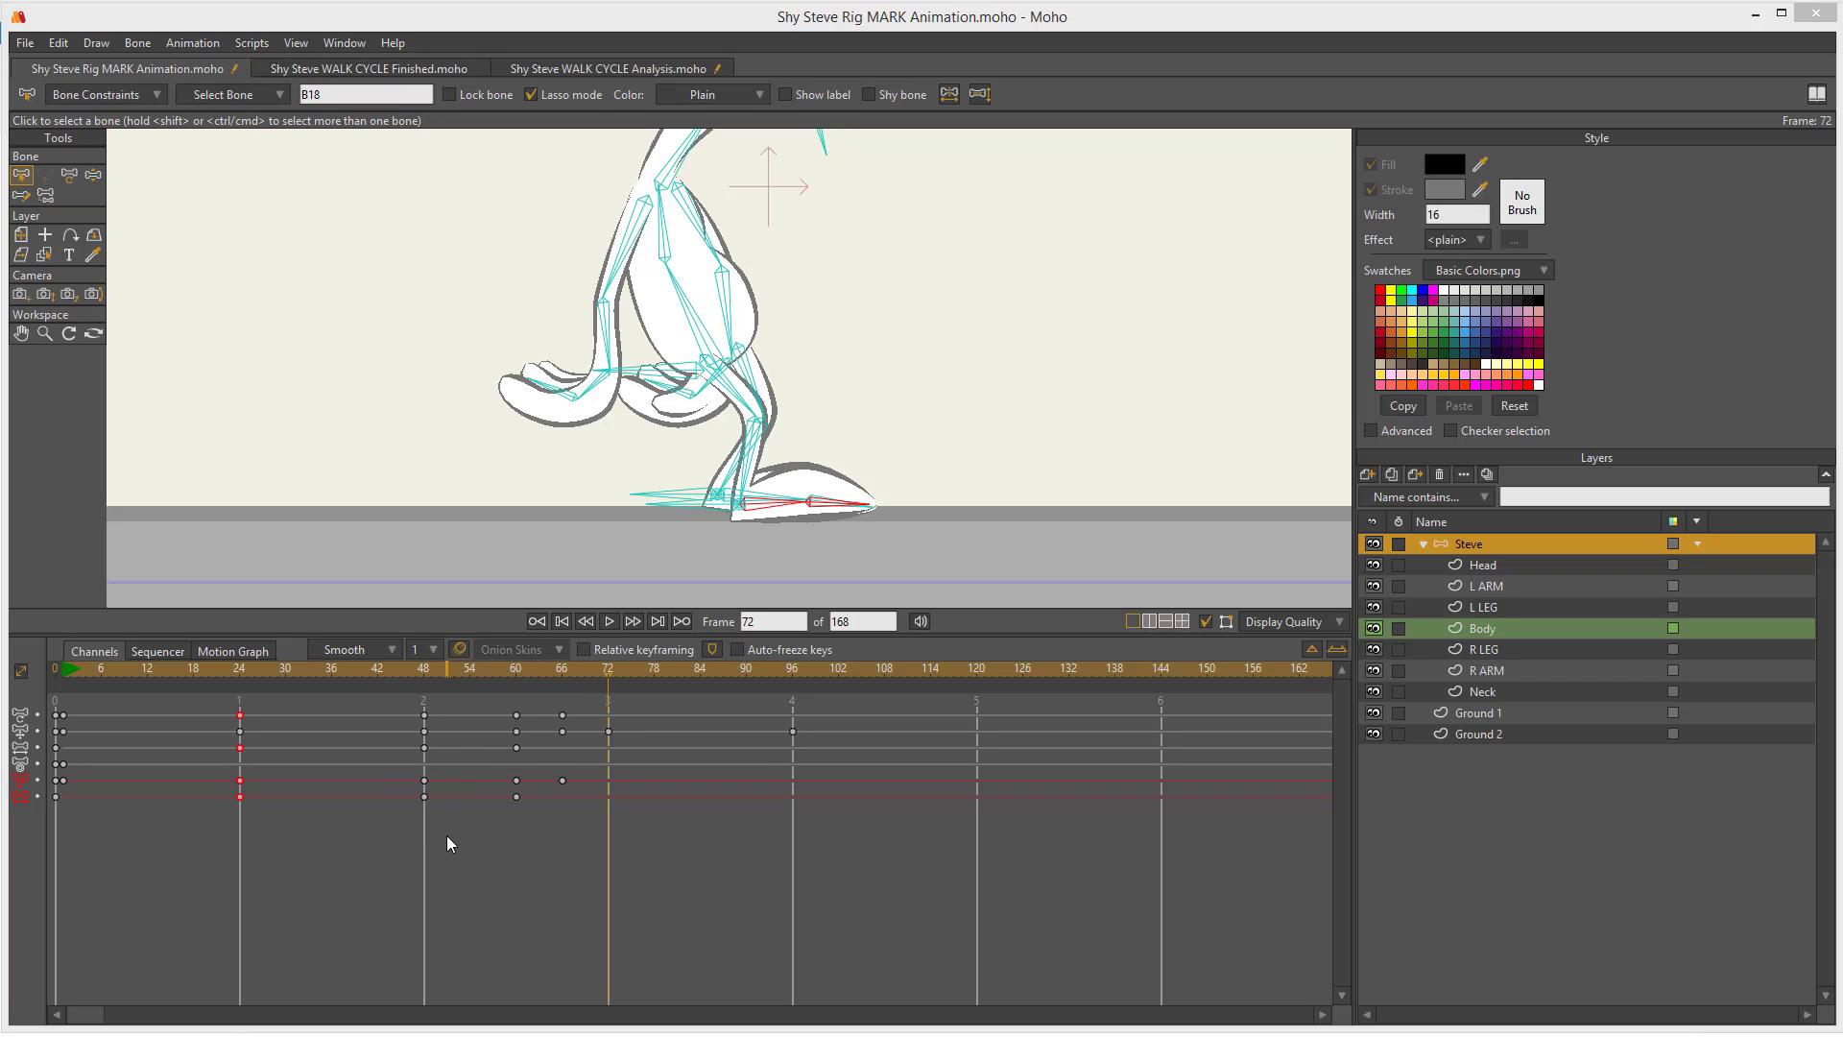
- Copy the near foot bones' angle and scale keyframes from frame 48 to frame 72 and scrub through the motion
left_click_drag(446, 843, 398, 768)
key("ctrl+c")
key("ctrl+v")
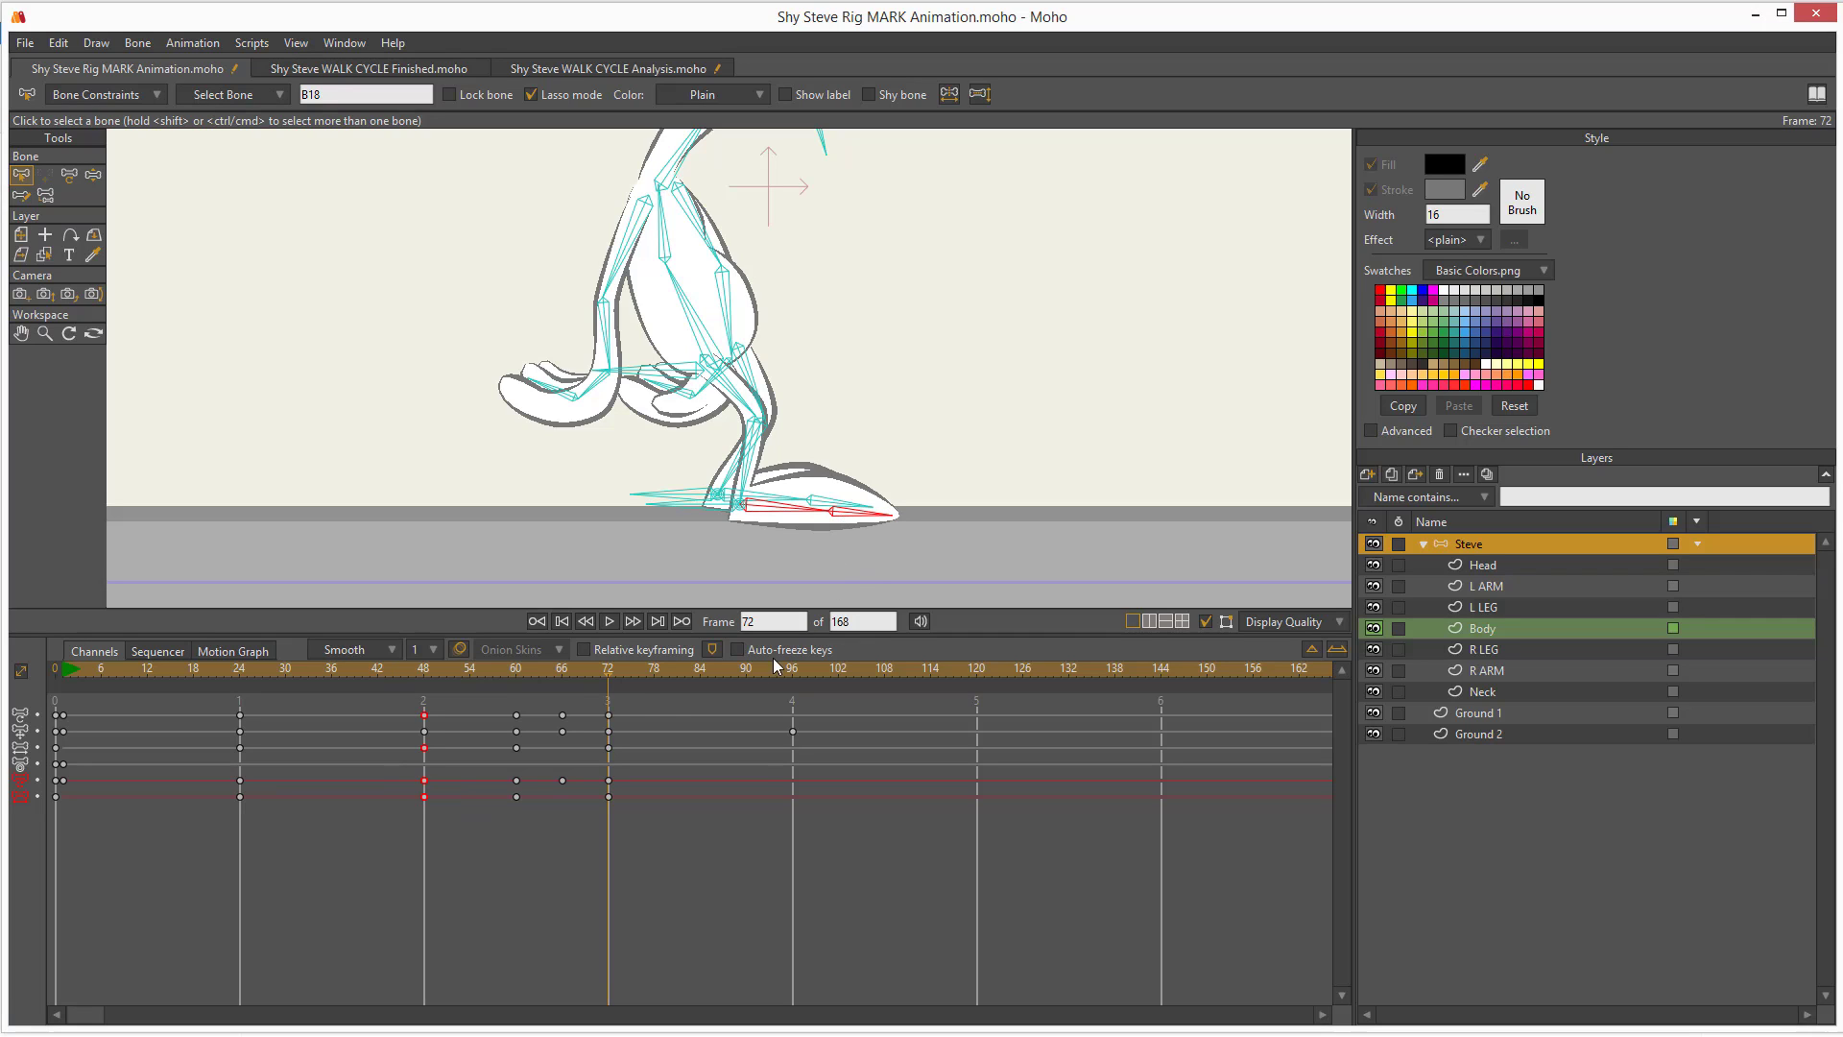
left_click_drag(428, 678, 769, 693)
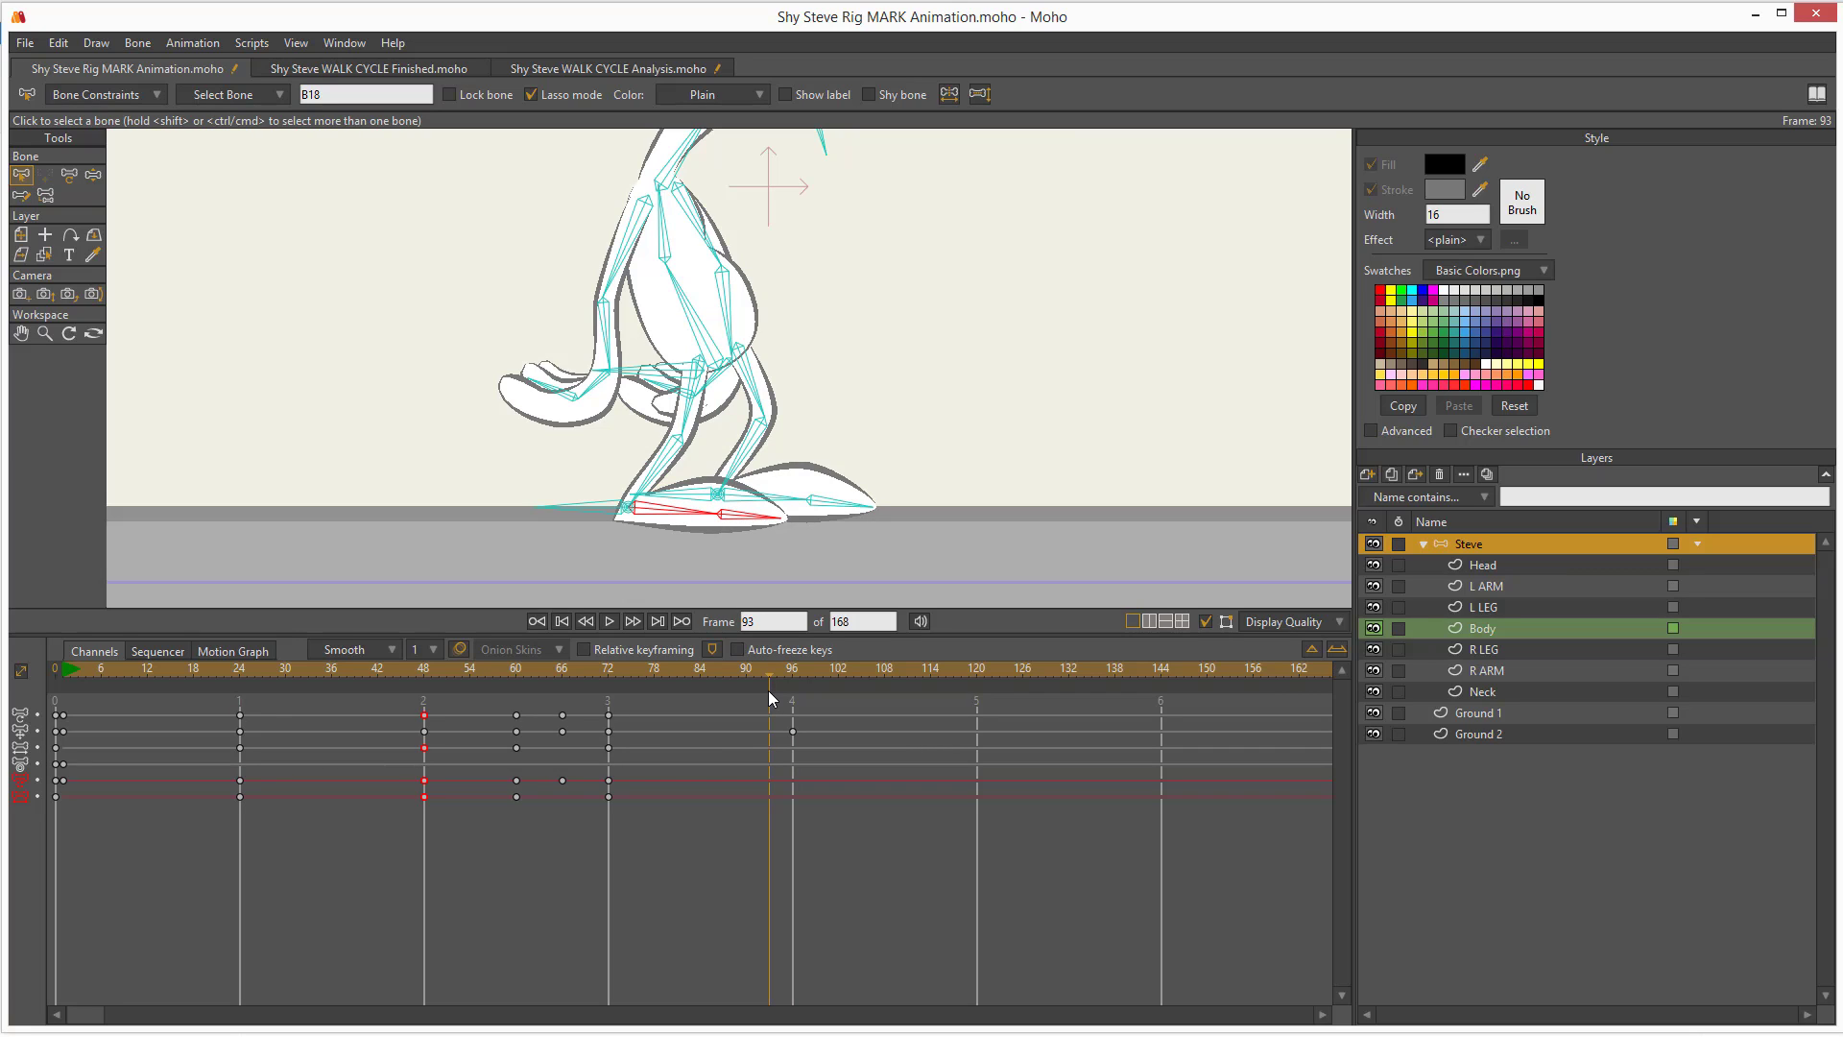